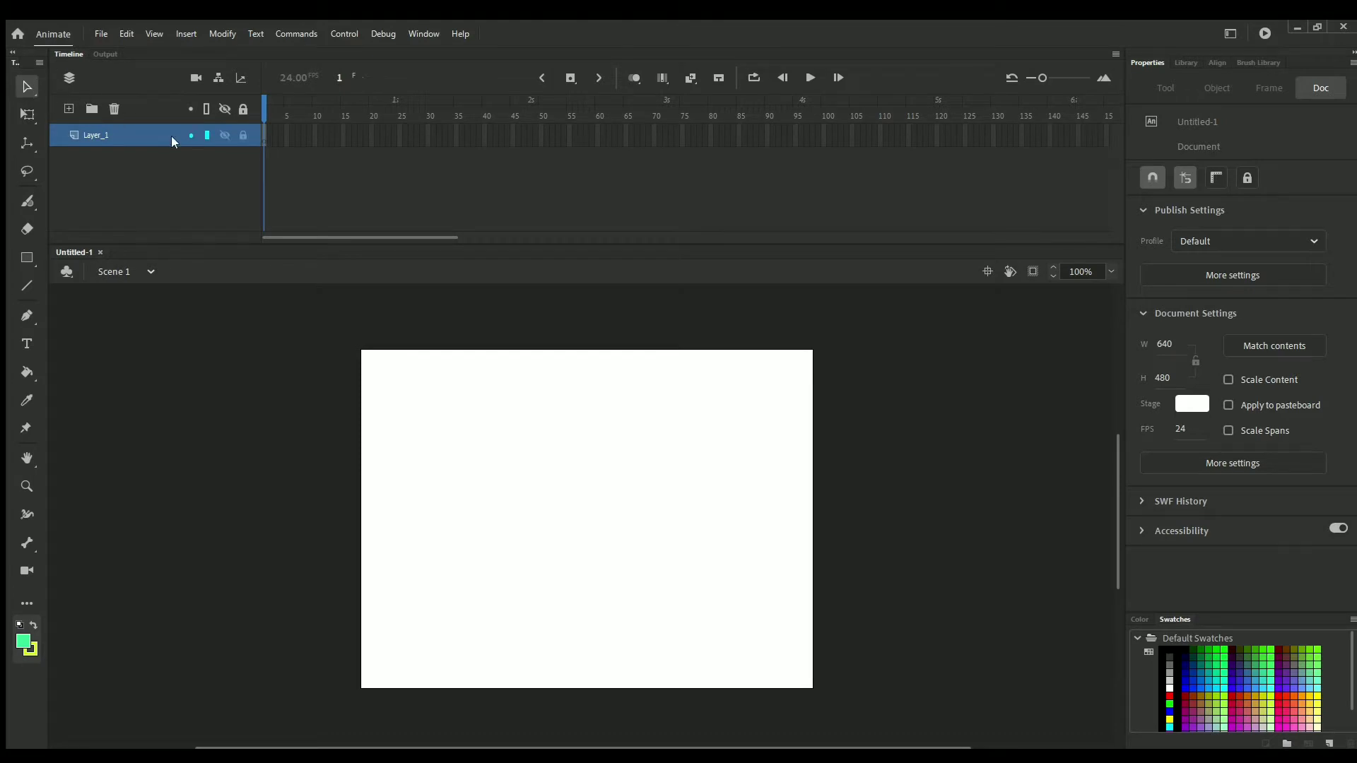
Draw a green rectangle about 213 by 230 px on the stage, select it with its outline and delete it.
click(30, 259)
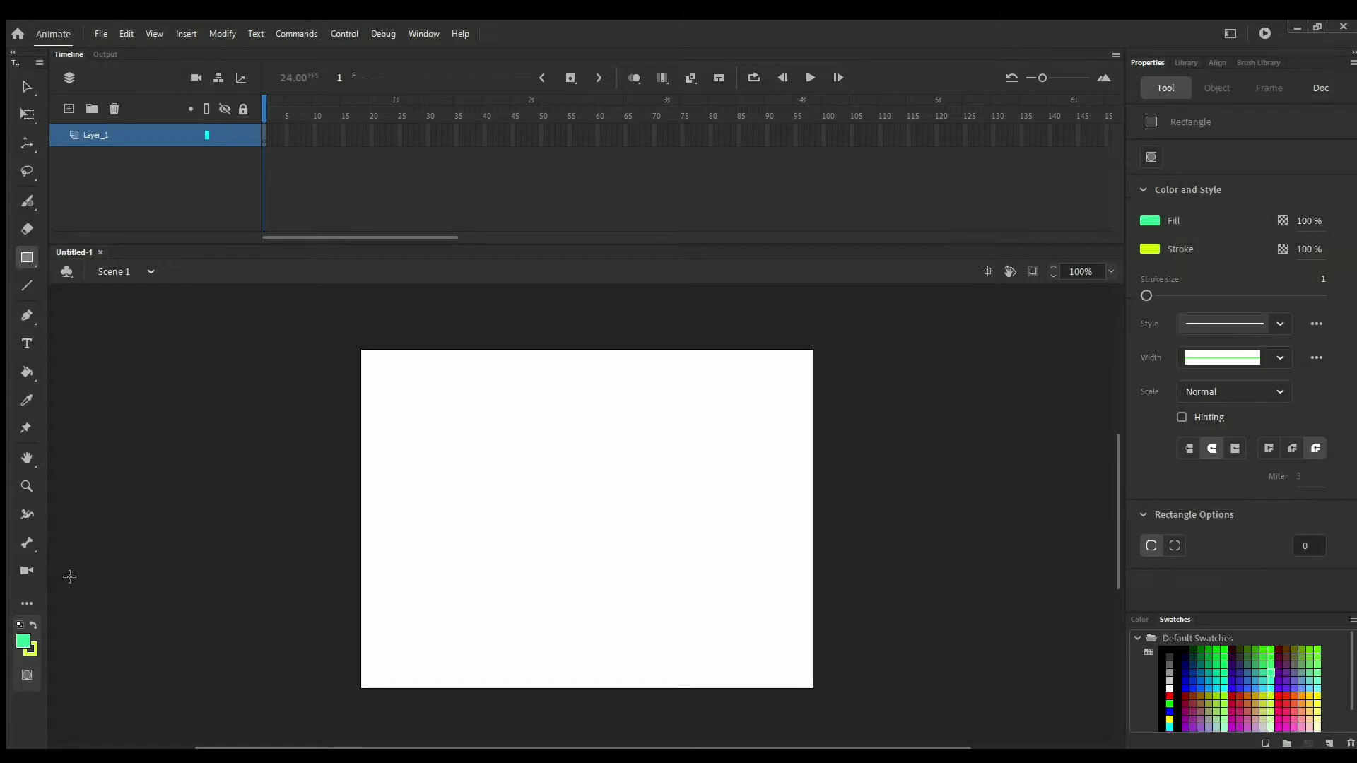
drag(448, 426, 597, 587)
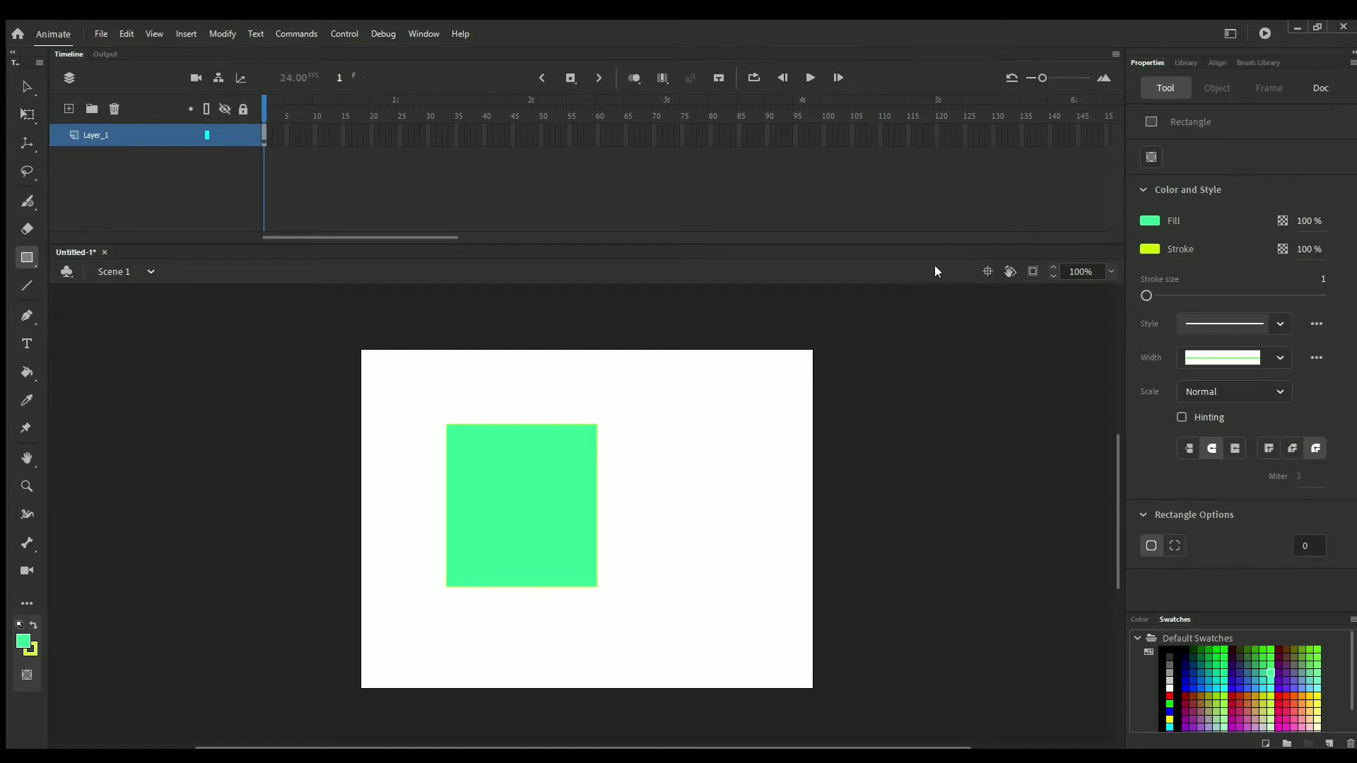
click(23, 84)
drag(430, 371, 617, 624)
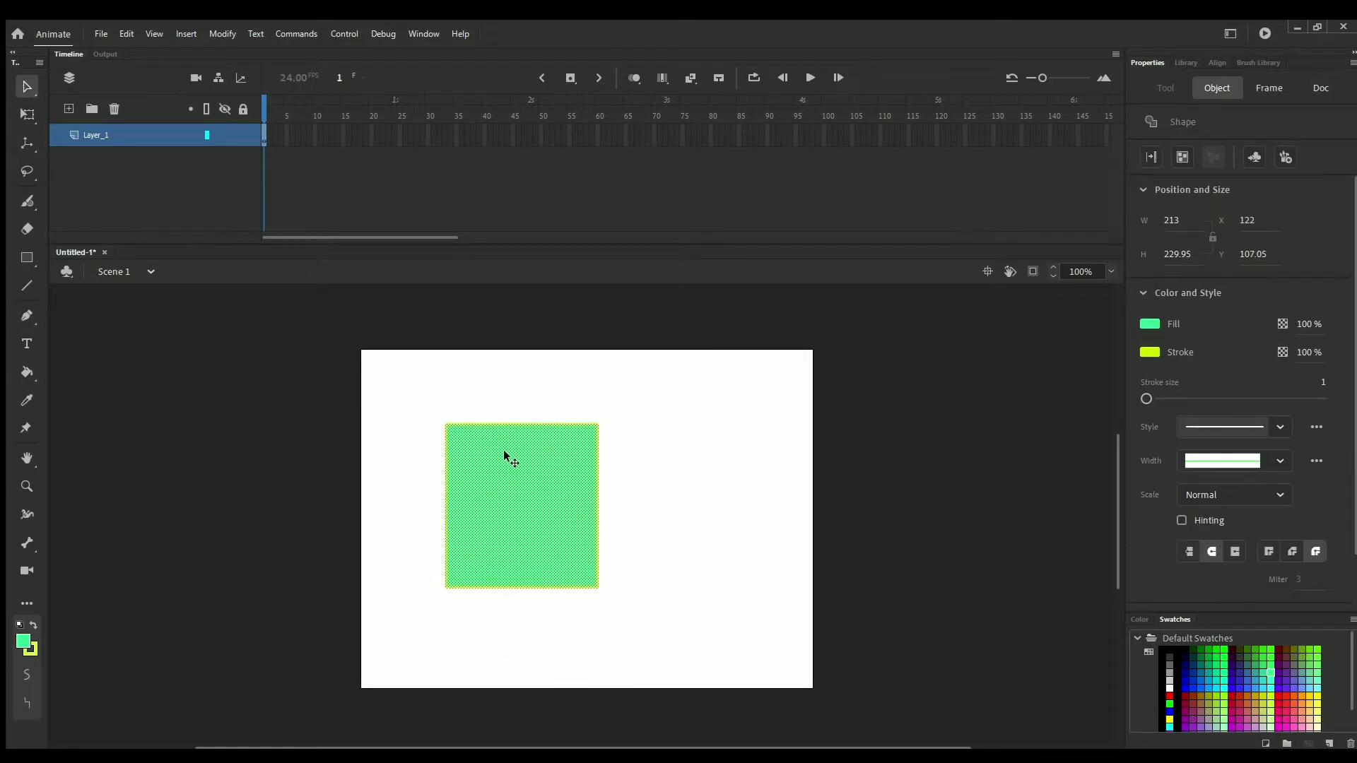
key(Delete)
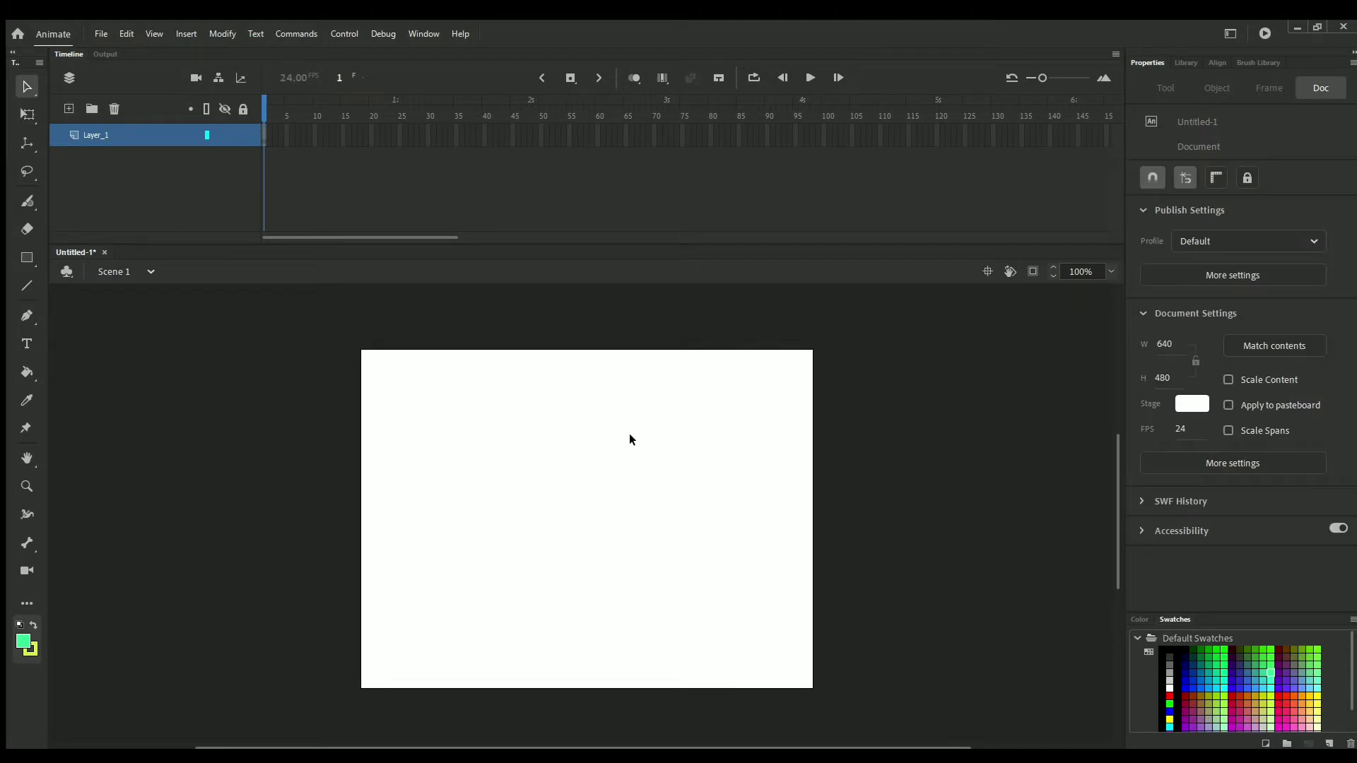
Draw a wide green rectangle about 332 by 108 px in the stage's upper left and a circle below it.
click(24, 257)
mouse_move(391, 372)
mouse_down()
mouse_move(421, 403)
mouse_move(572, 466)
mouse_move(625, 448)
mouse_up()
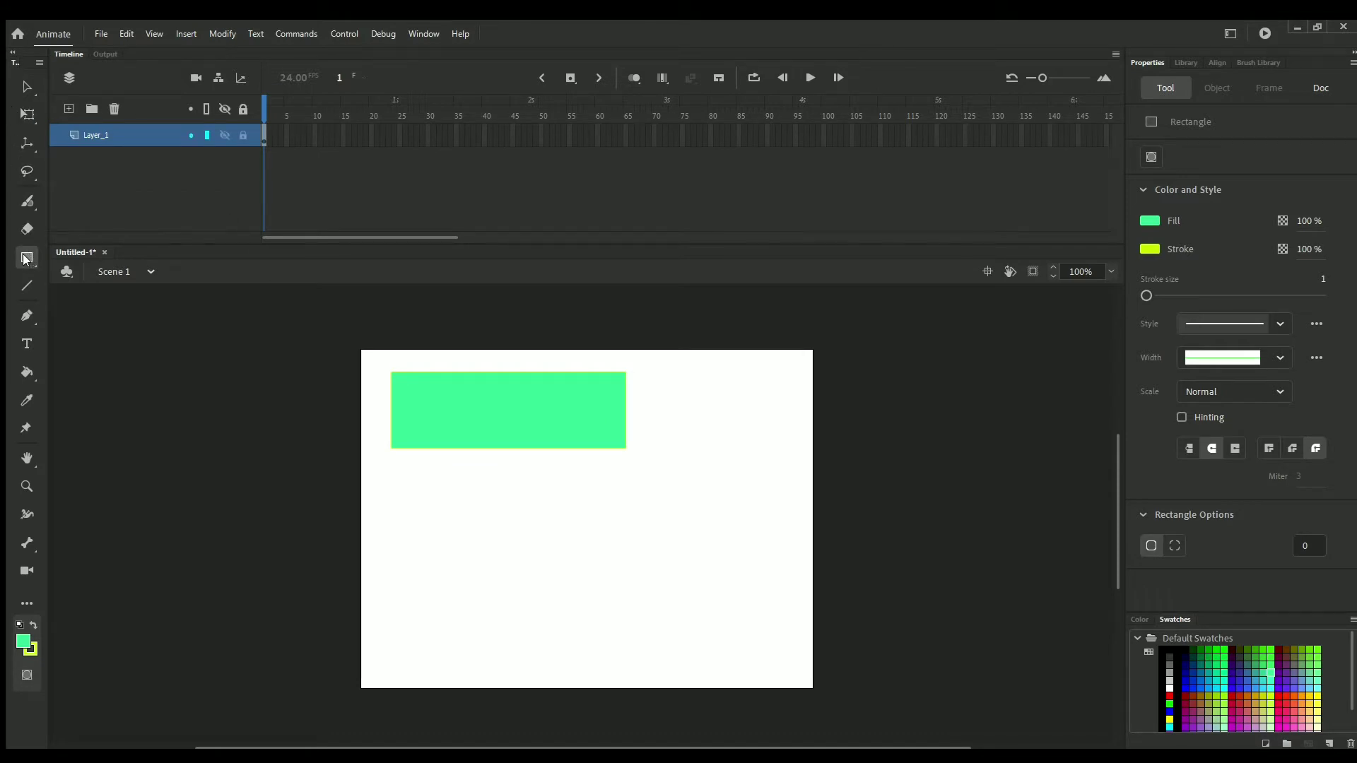
key(o)
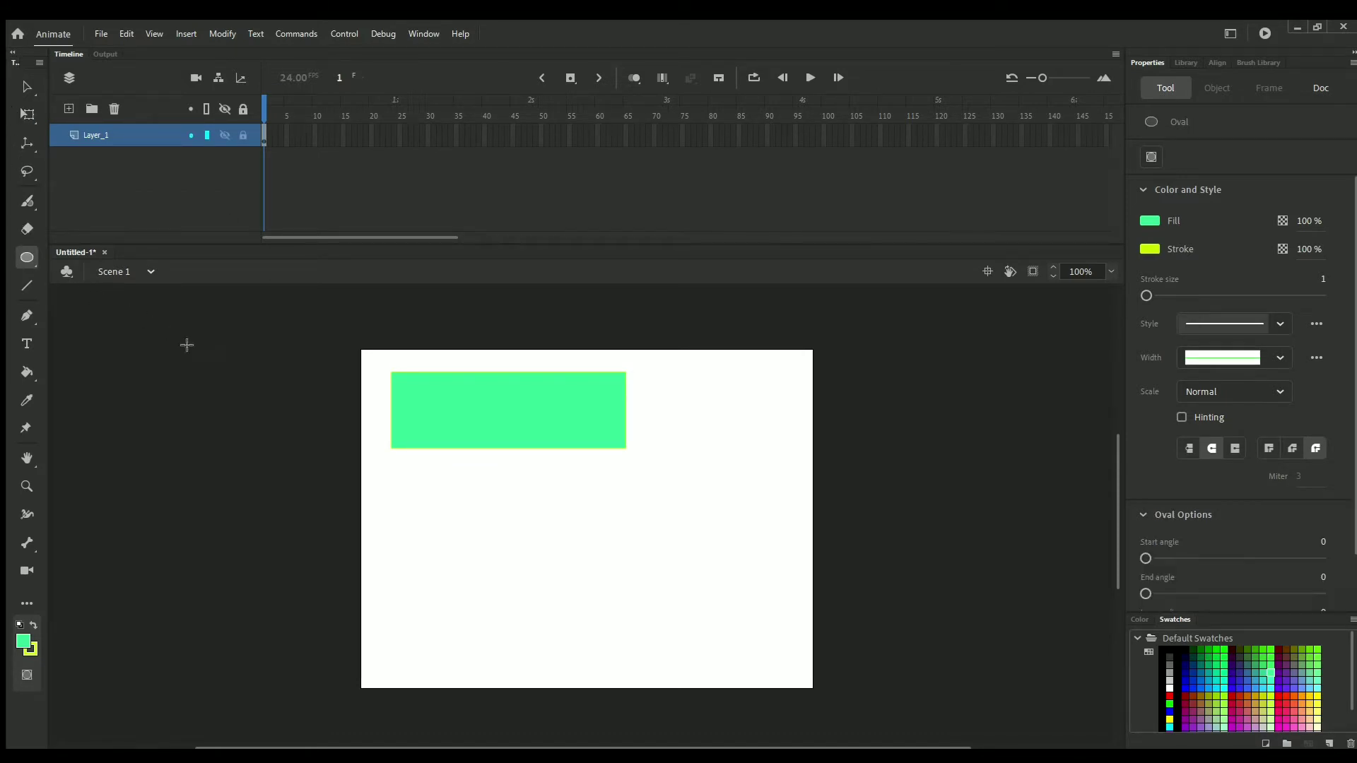
drag(407, 461, 514, 567)
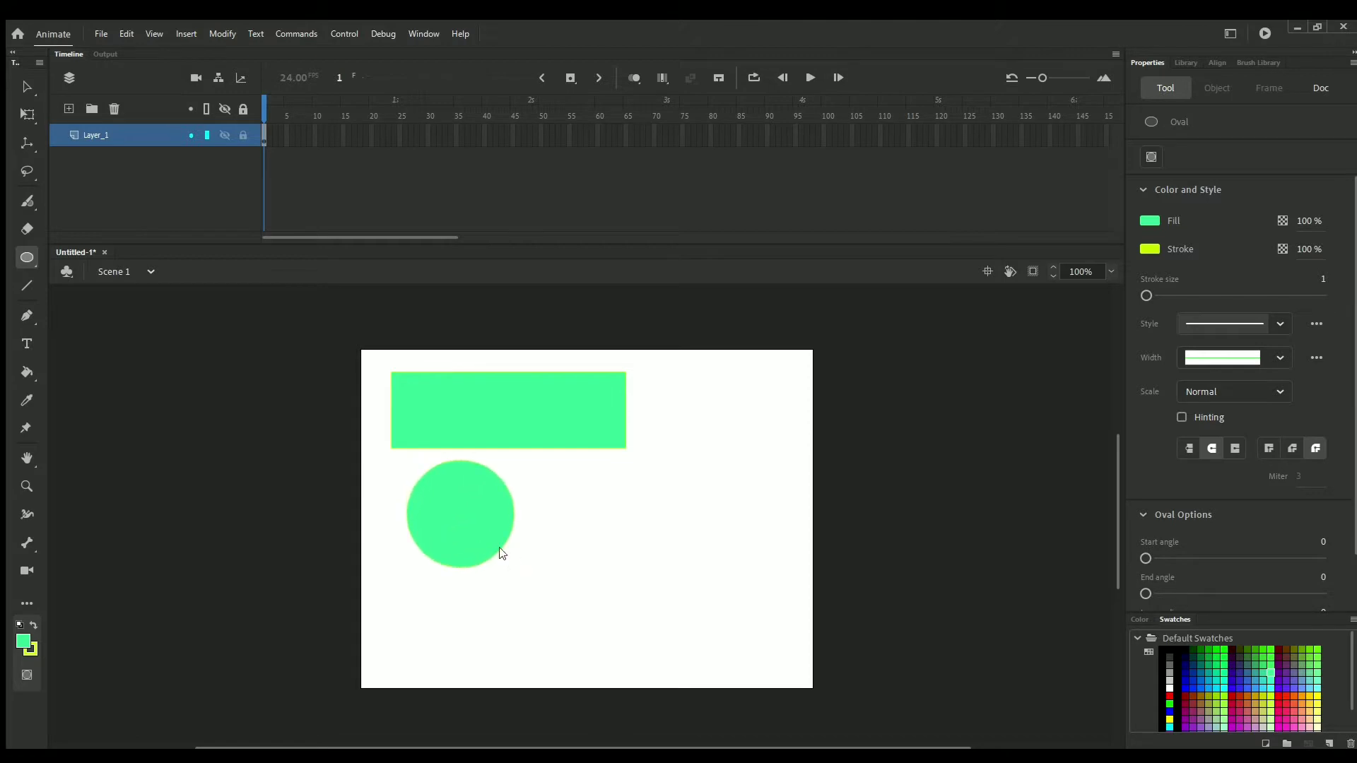
Draw a diagonal line below the circle and paint a freehand S with the Classic Brush on the stage's right side.
click(27, 284)
drag(387, 578, 529, 640)
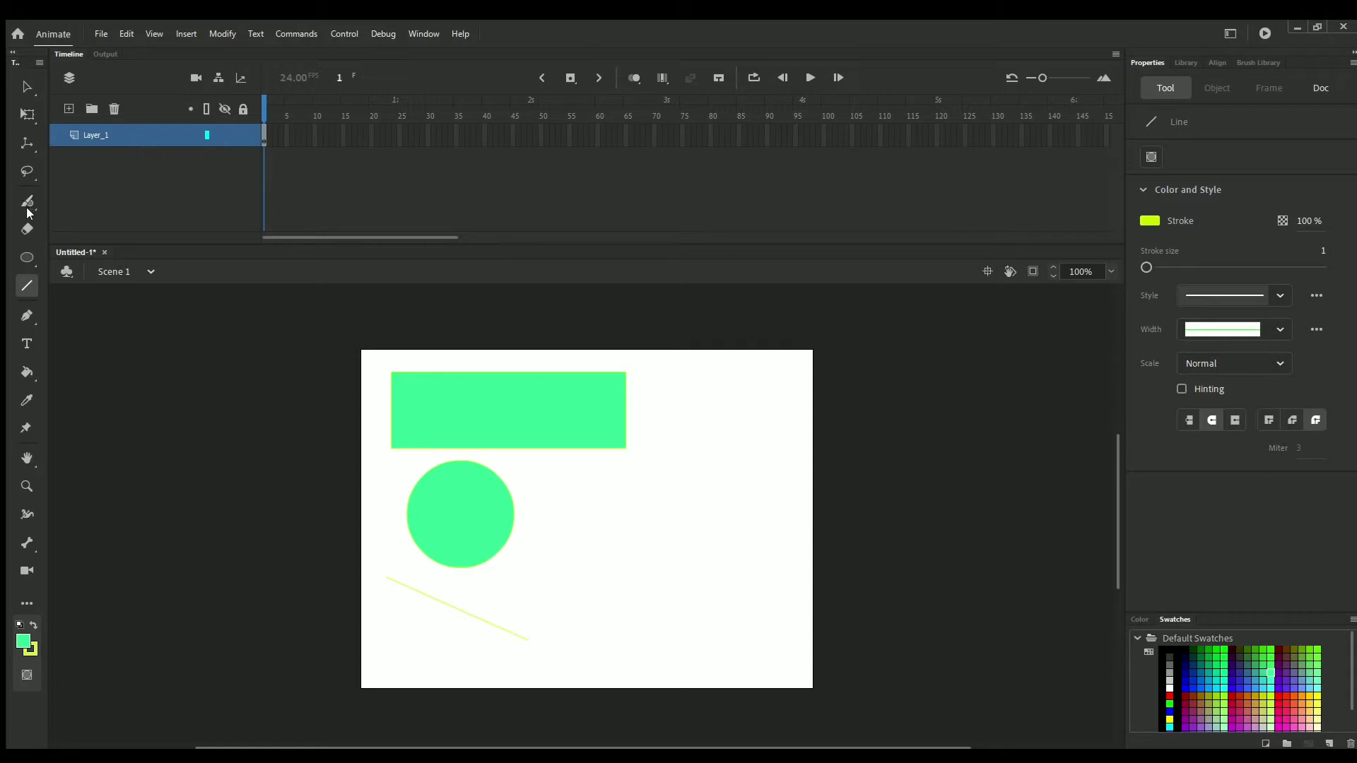
key(b)
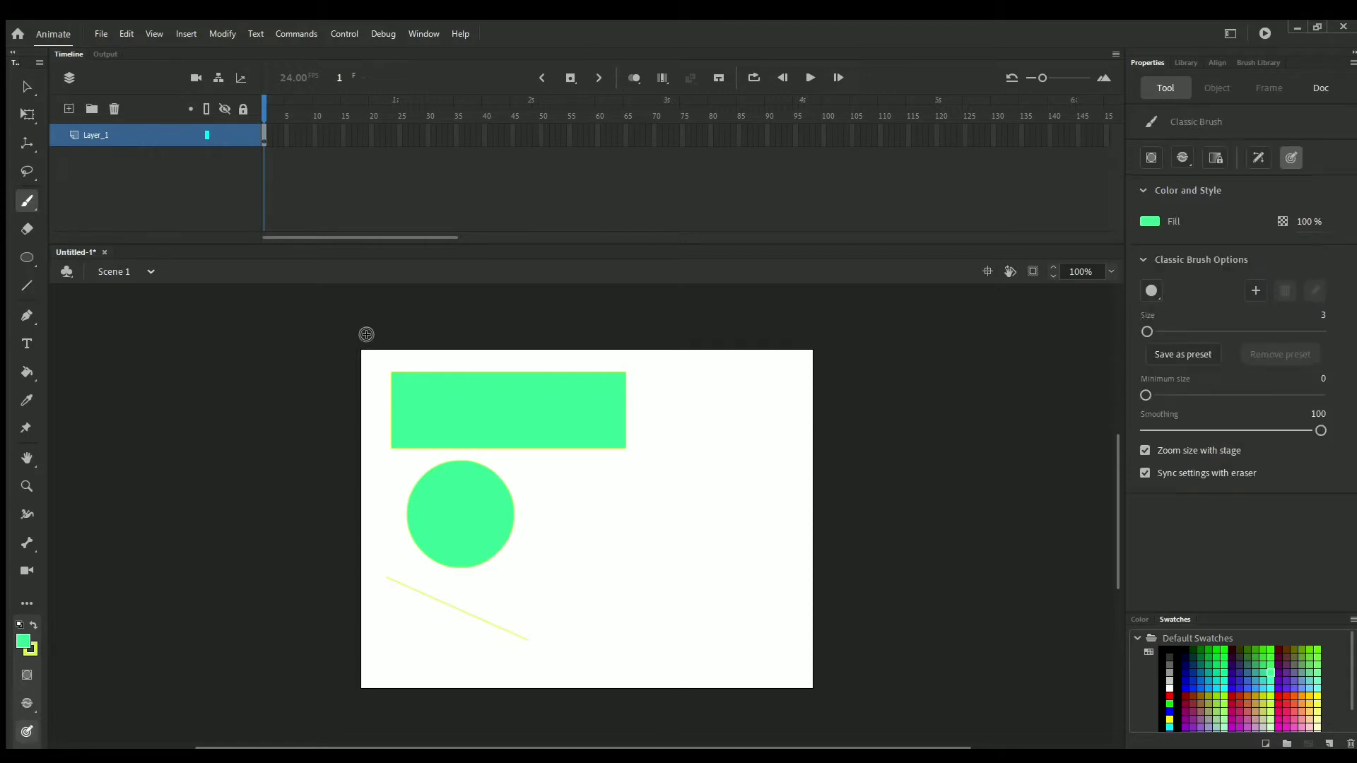
mouse_move(717, 443)
mouse_down()
mouse_move(715, 481)
mouse_move(676, 498)
mouse_up()
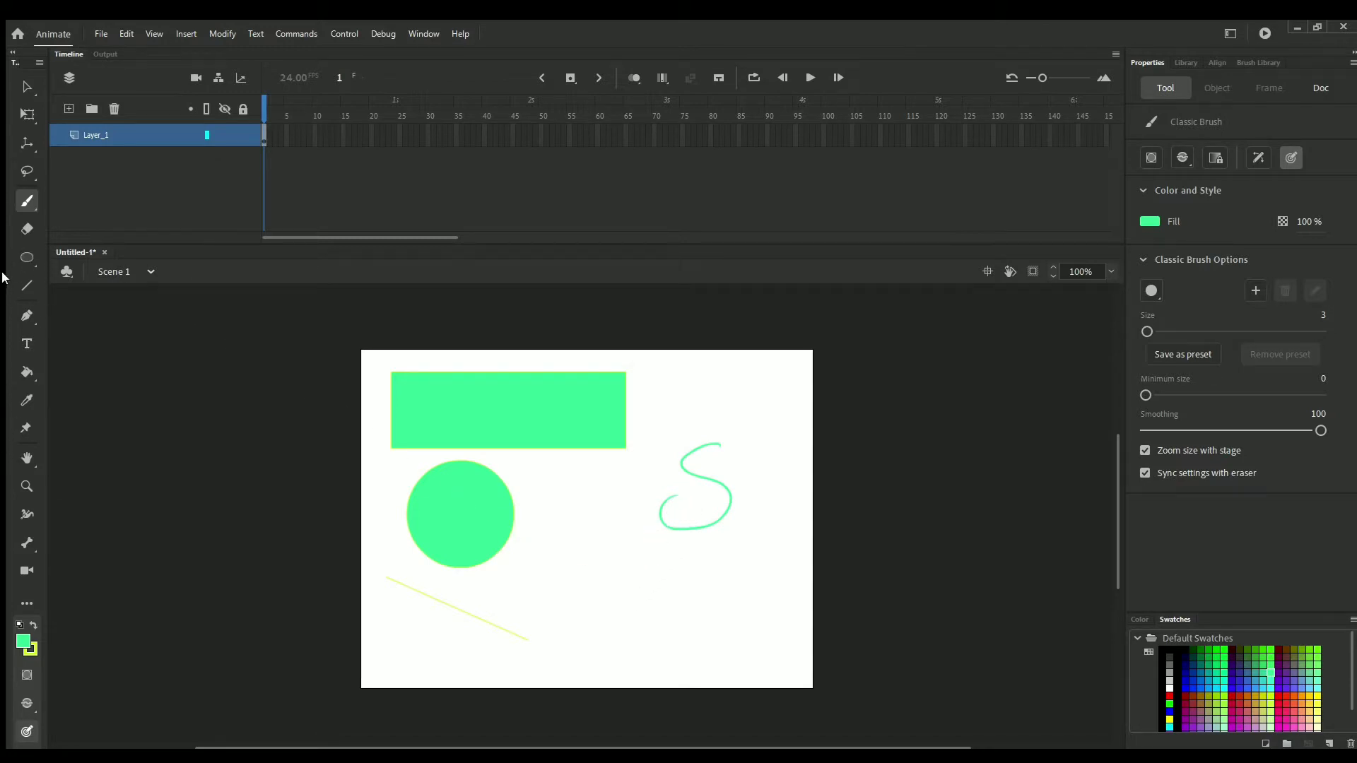
Draw a green pentagon with the PolyStar tool between the circle and the S, toward the stage's lower middle.
click(26, 258)
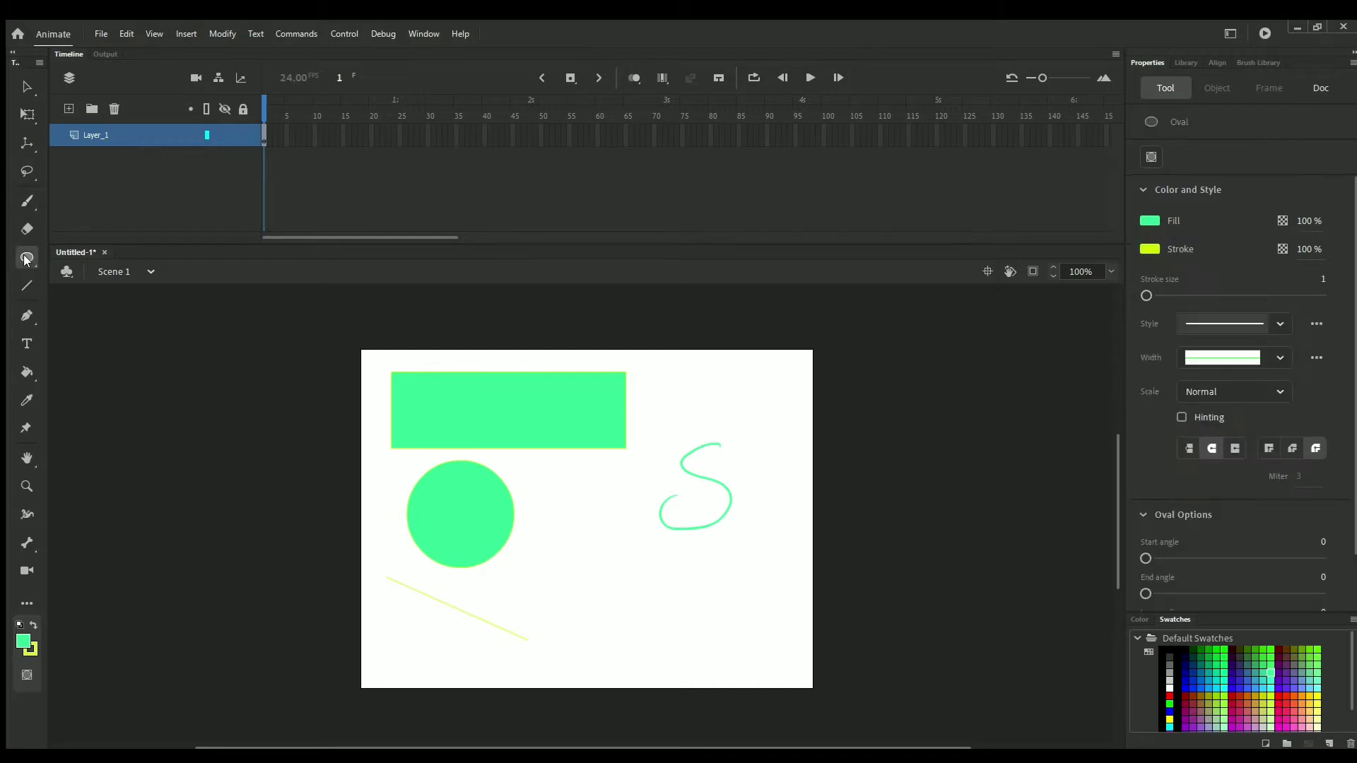
click(89, 344)
mouse_move(592, 567)
mouse_down()
mouse_move(630, 638)
mouse_move(618, 609)
mouse_up()
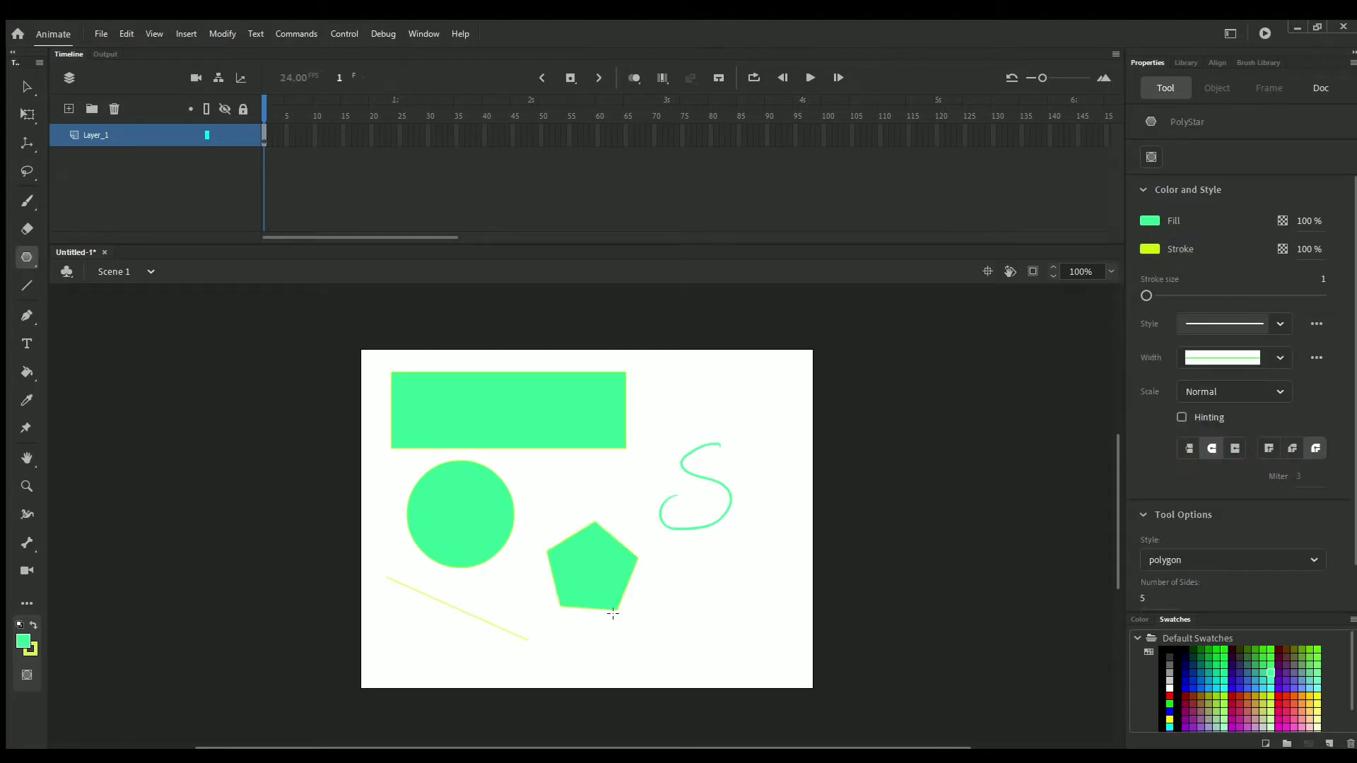
Convert the rectangle's fill and stroke into a drawing object, and turn on Object Drawing mode for the PolyStar tool.
click(26, 85)
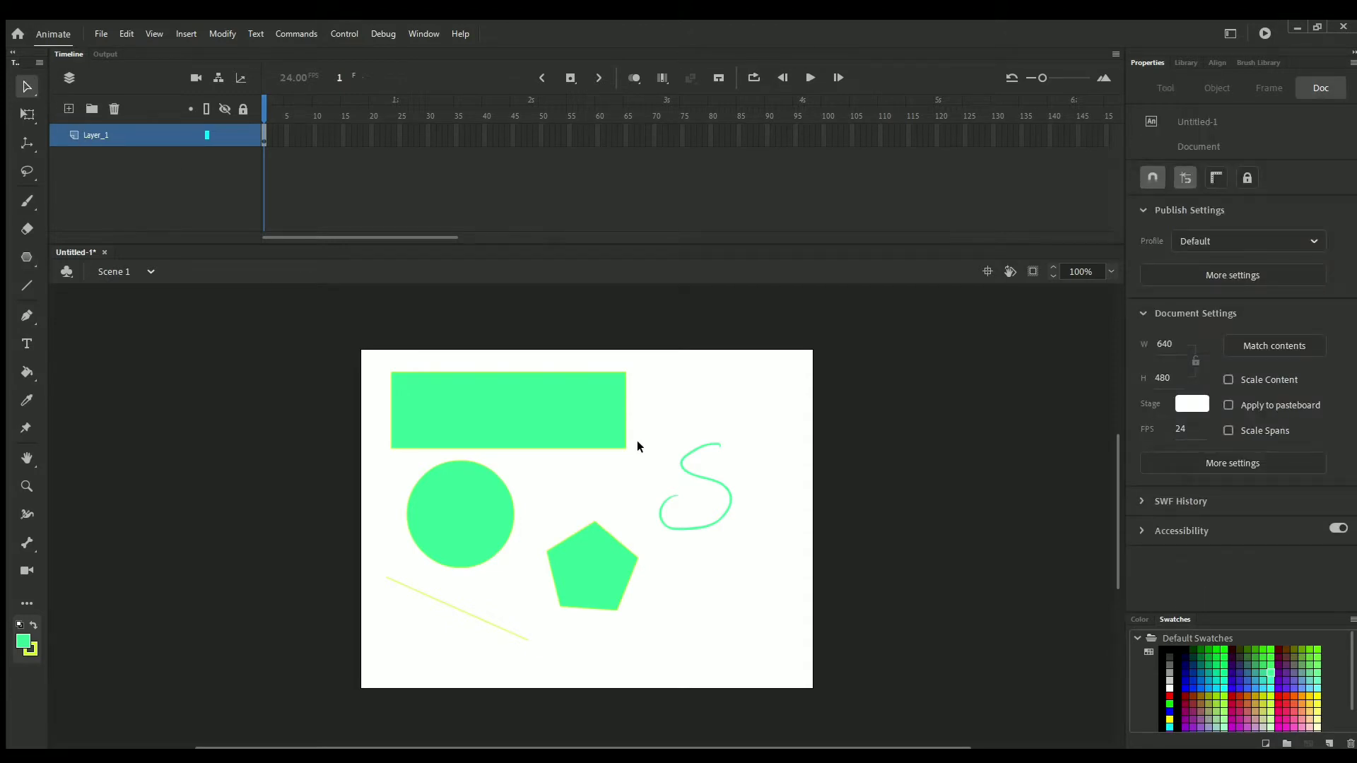
click(544, 410)
double_click(554, 389)
click(580, 347)
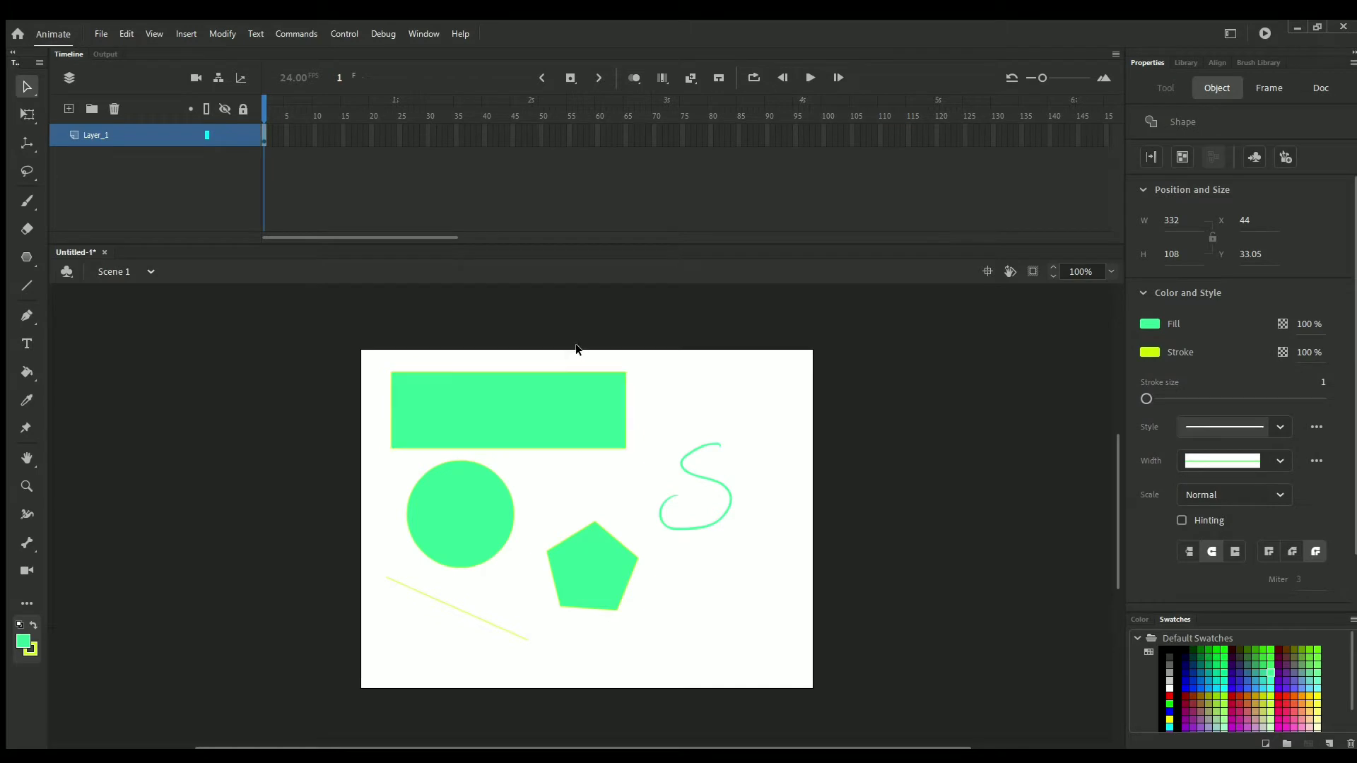
click(553, 393)
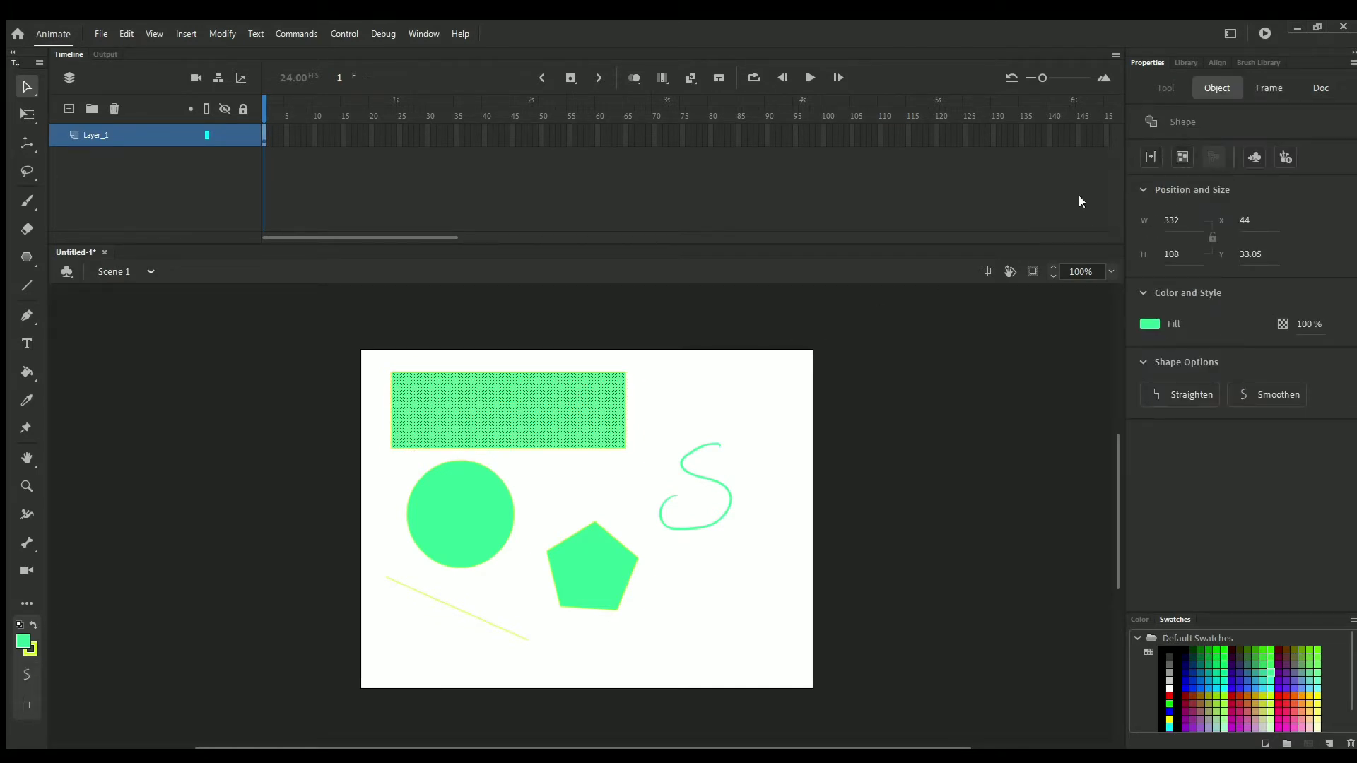
double_click(572, 396)
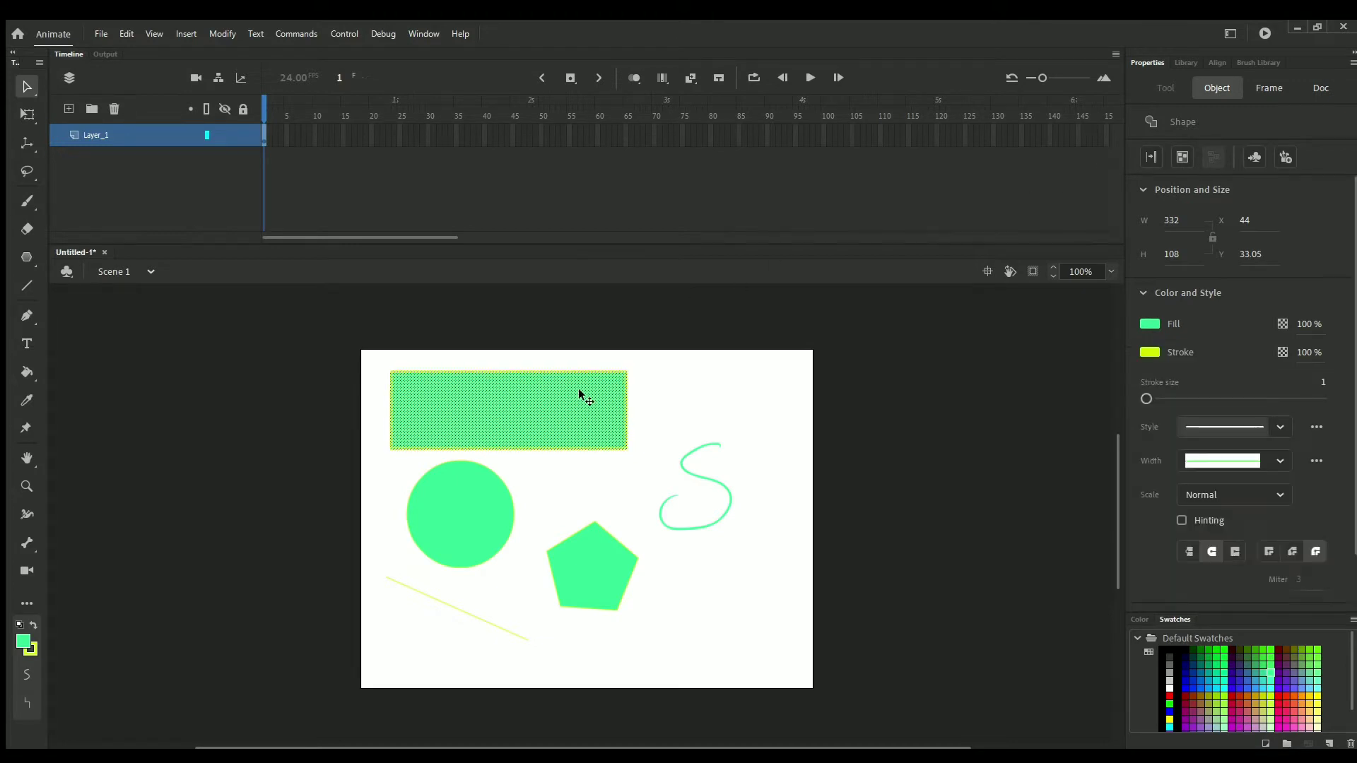
click(1178, 156)
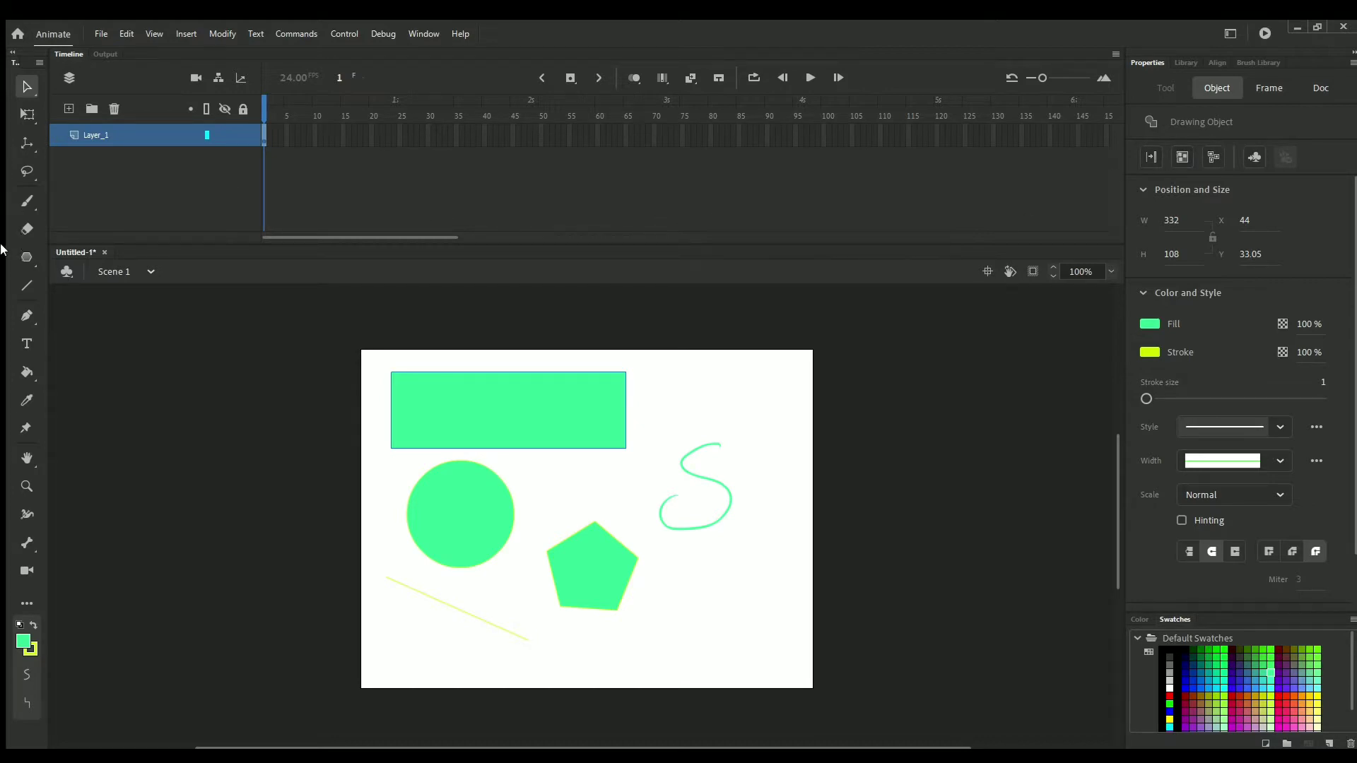
click(23, 257)
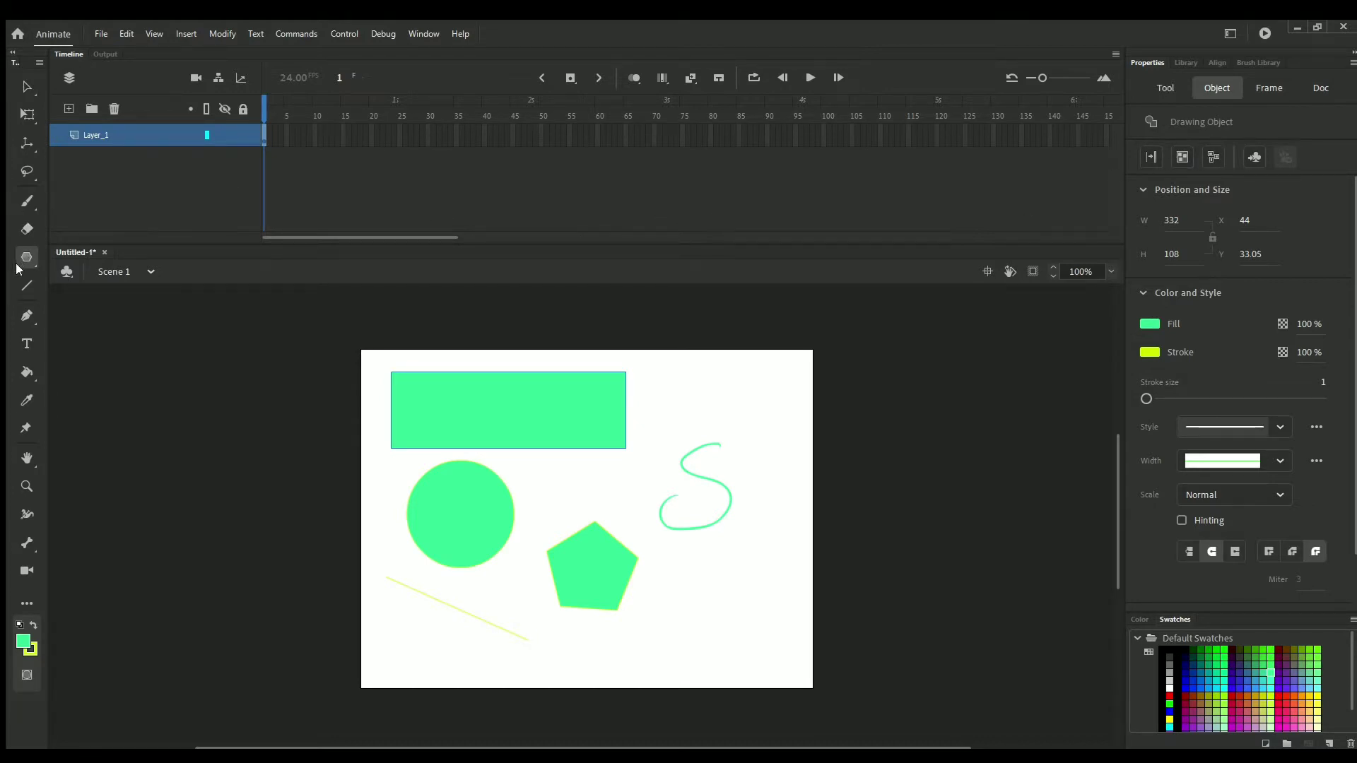
click(25, 674)
Resize the rectangle to about 341 by 117 px with linked proportions and position it at X 155, Y 32.
drag(1168, 218, 1204, 224)
click(1176, 220)
text(340)
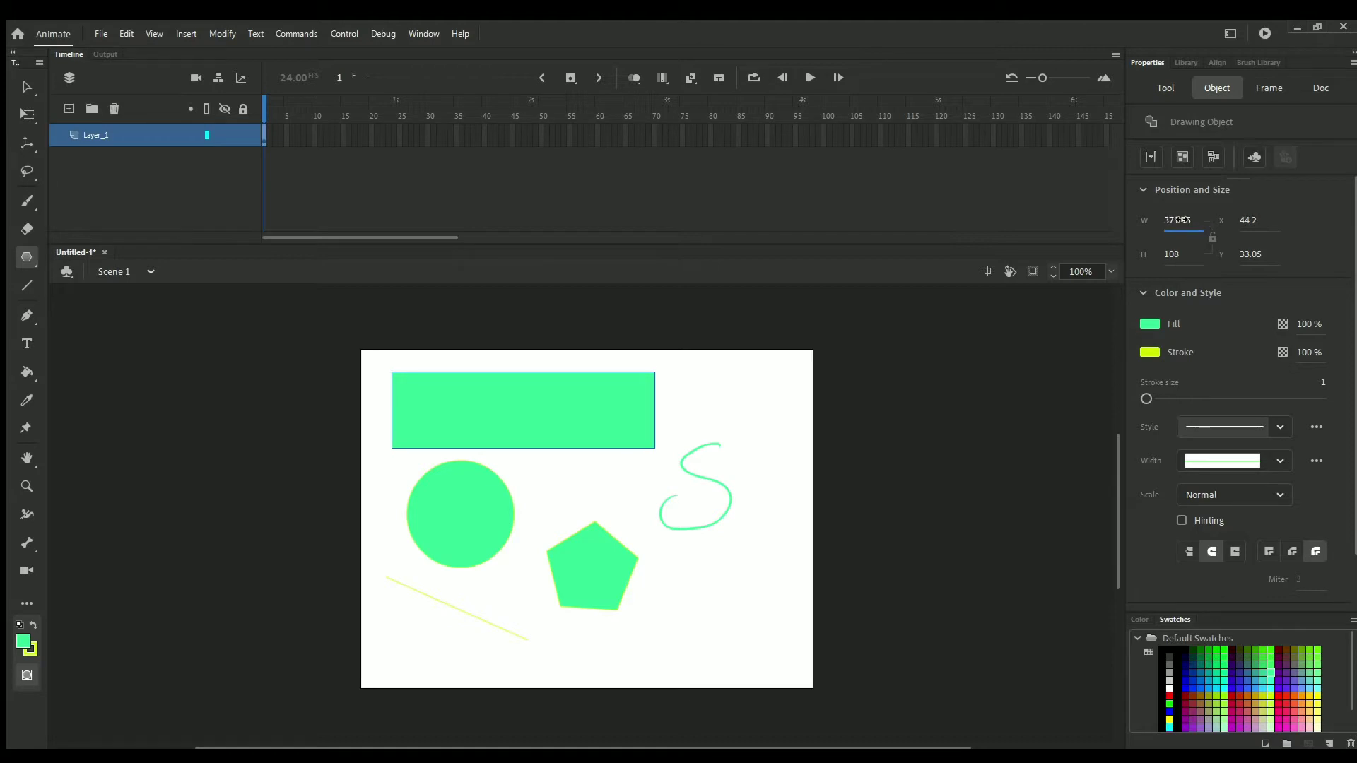
key(Return)
drag(1169, 249, 1197, 243)
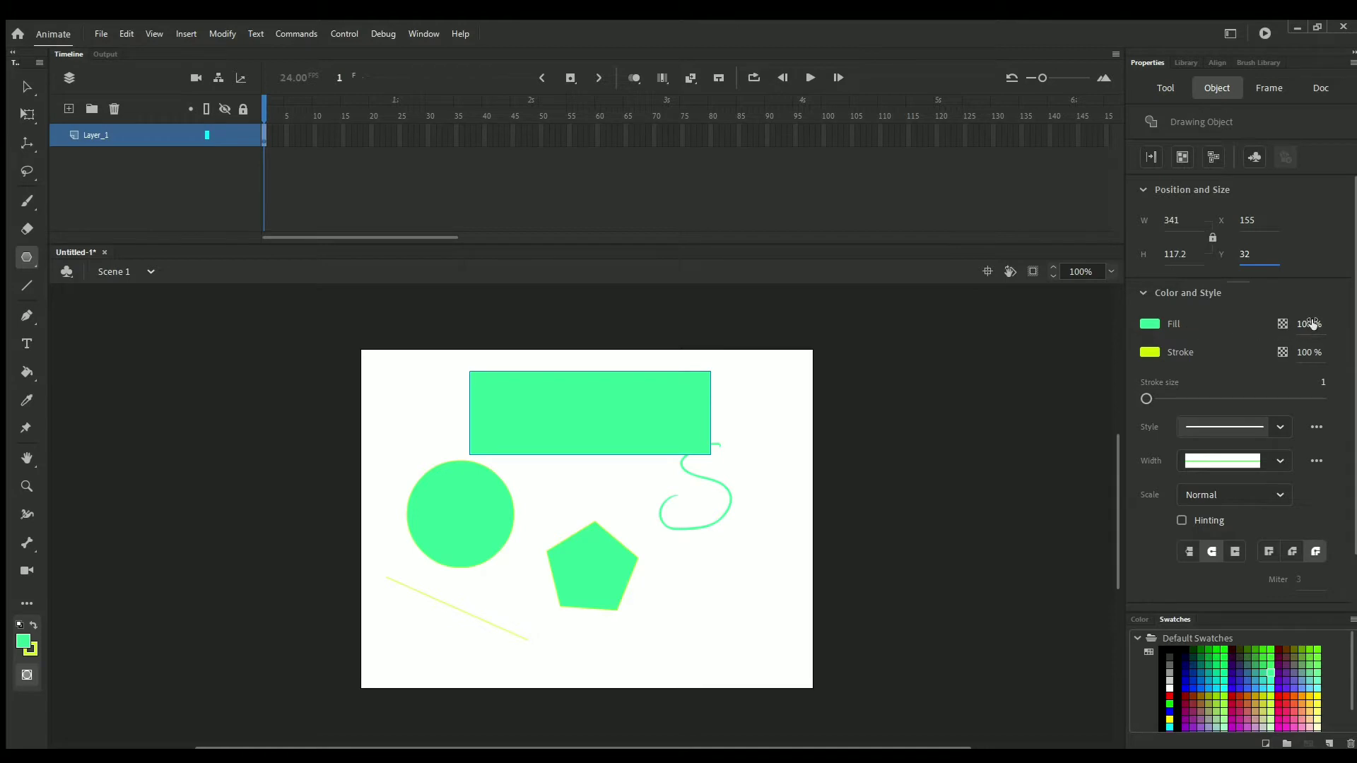
Change the rectangle's fill to dark navy and its stroke to blue, keeping the fill opacity at 100%.
mouse_move(1302, 323)
mouse_down()
mouse_move(1249, 303)
mouse_move(1348, 334)
mouse_move(1309, 325)
mouse_up()
click(1149, 319)
click(951, 375)
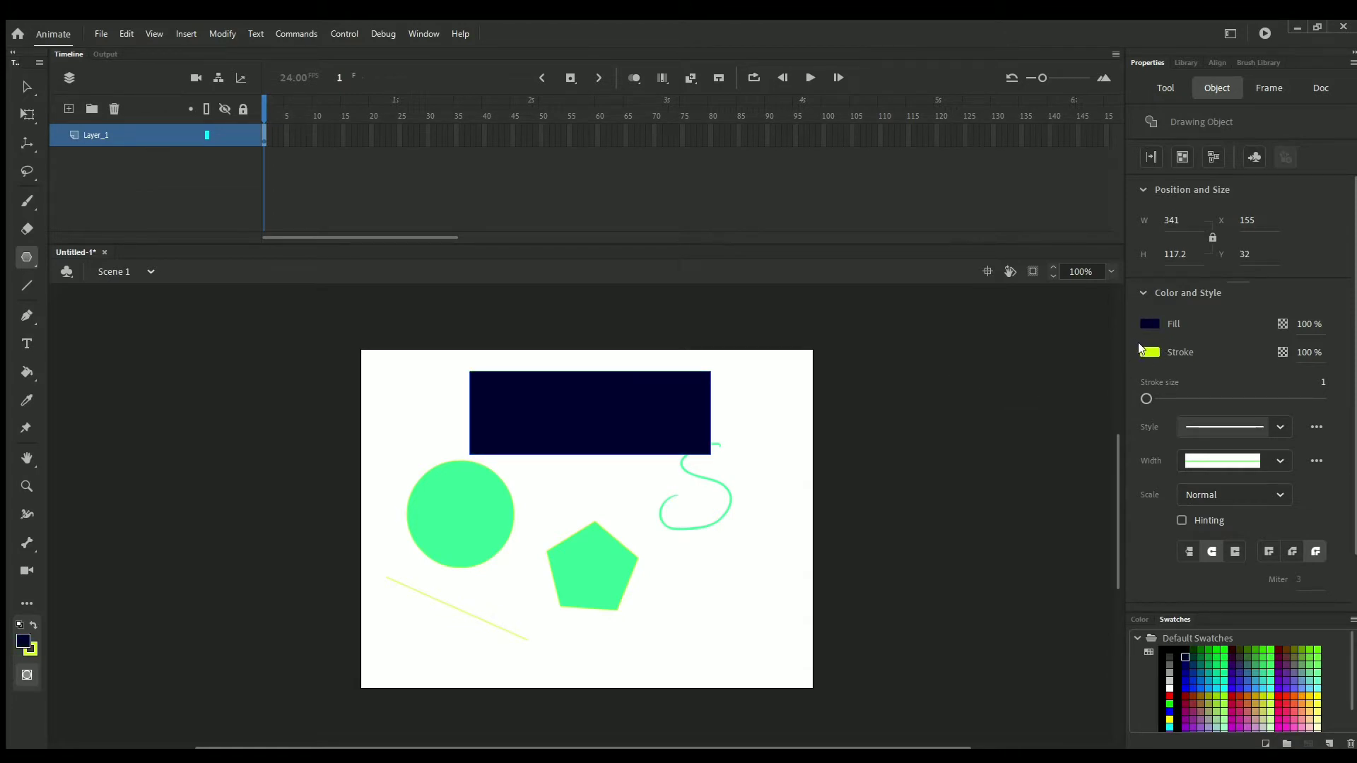
click(1006, 440)
Draw a small dark navy pentagon in the stage's lower right, below the S, undoing the one drawn off the stage.
drag(881, 425, 896, 423)
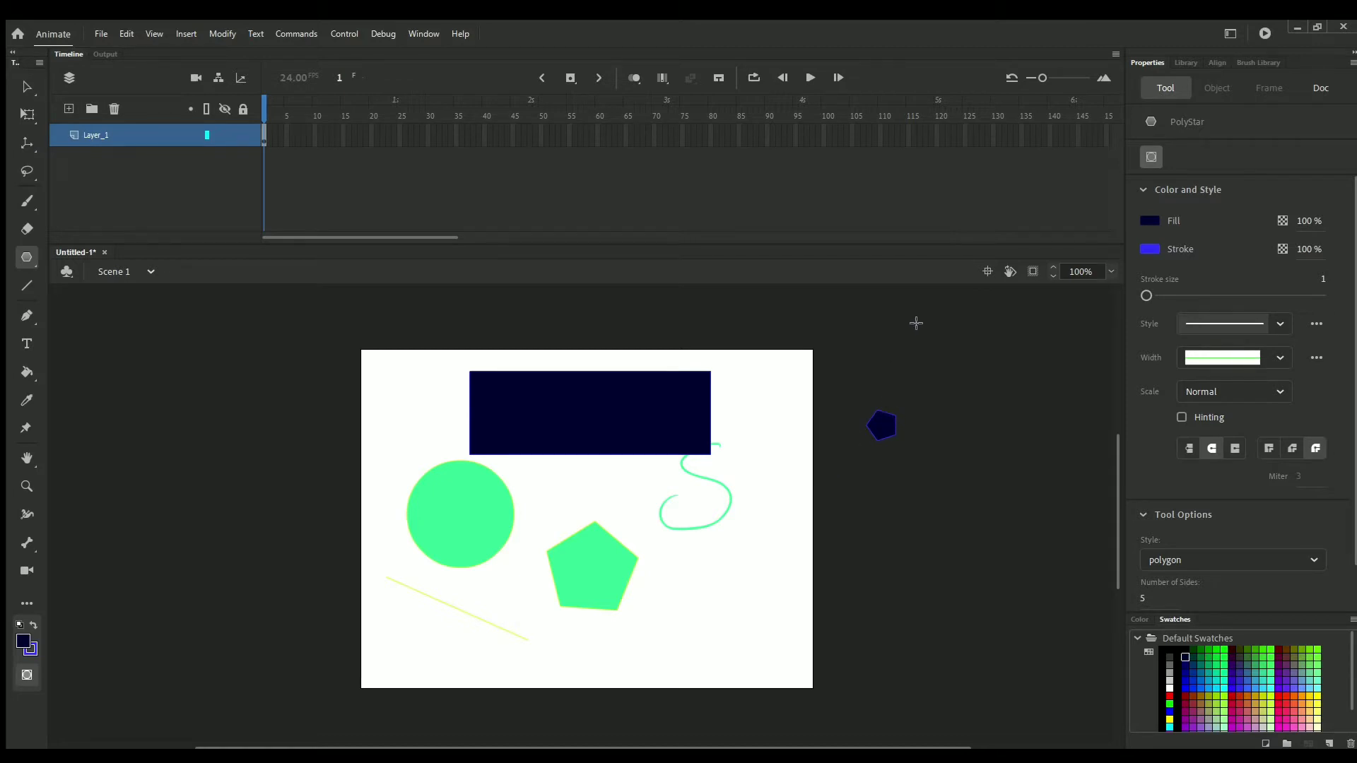
key(ctrl+z)
drag(742, 545, 792, 552)
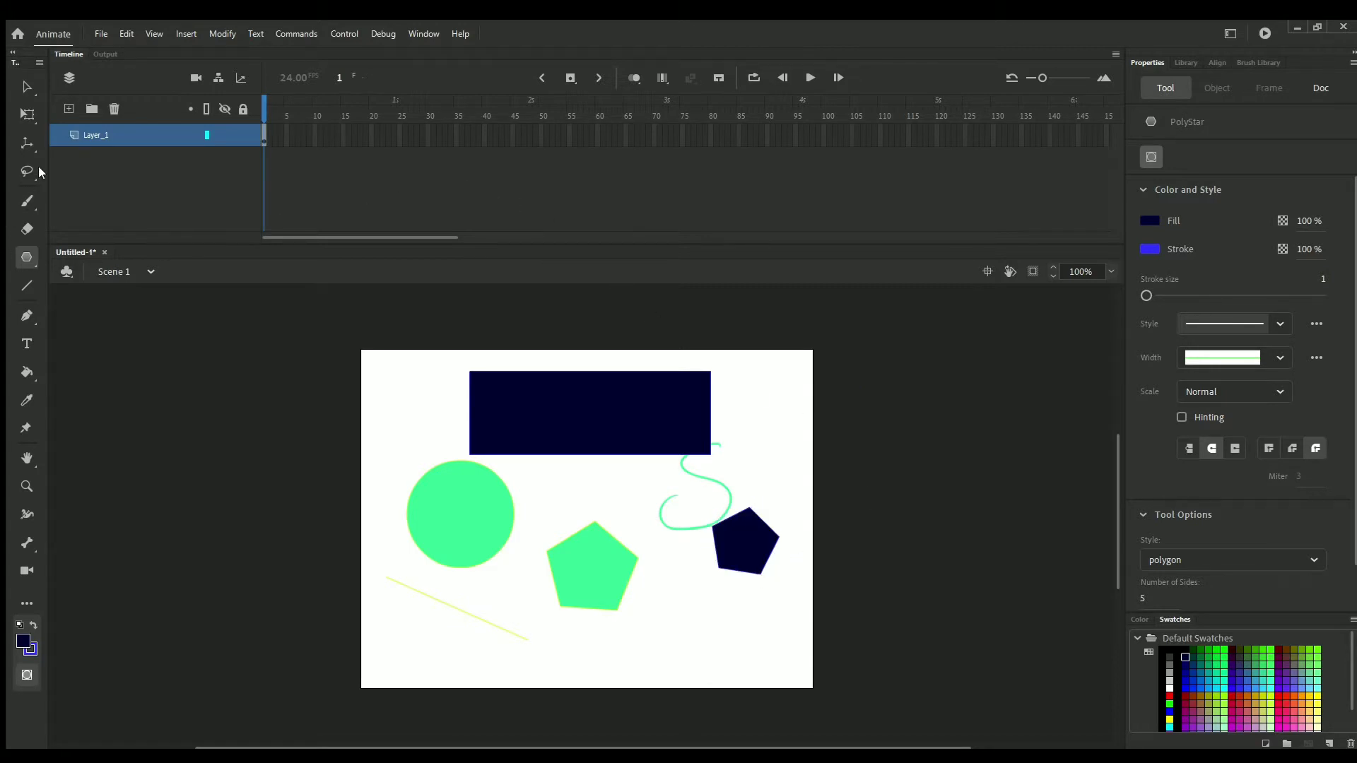
Move the navy rectangle up and left to about X 109, Y 10.
click(27, 86)
click(645, 397)
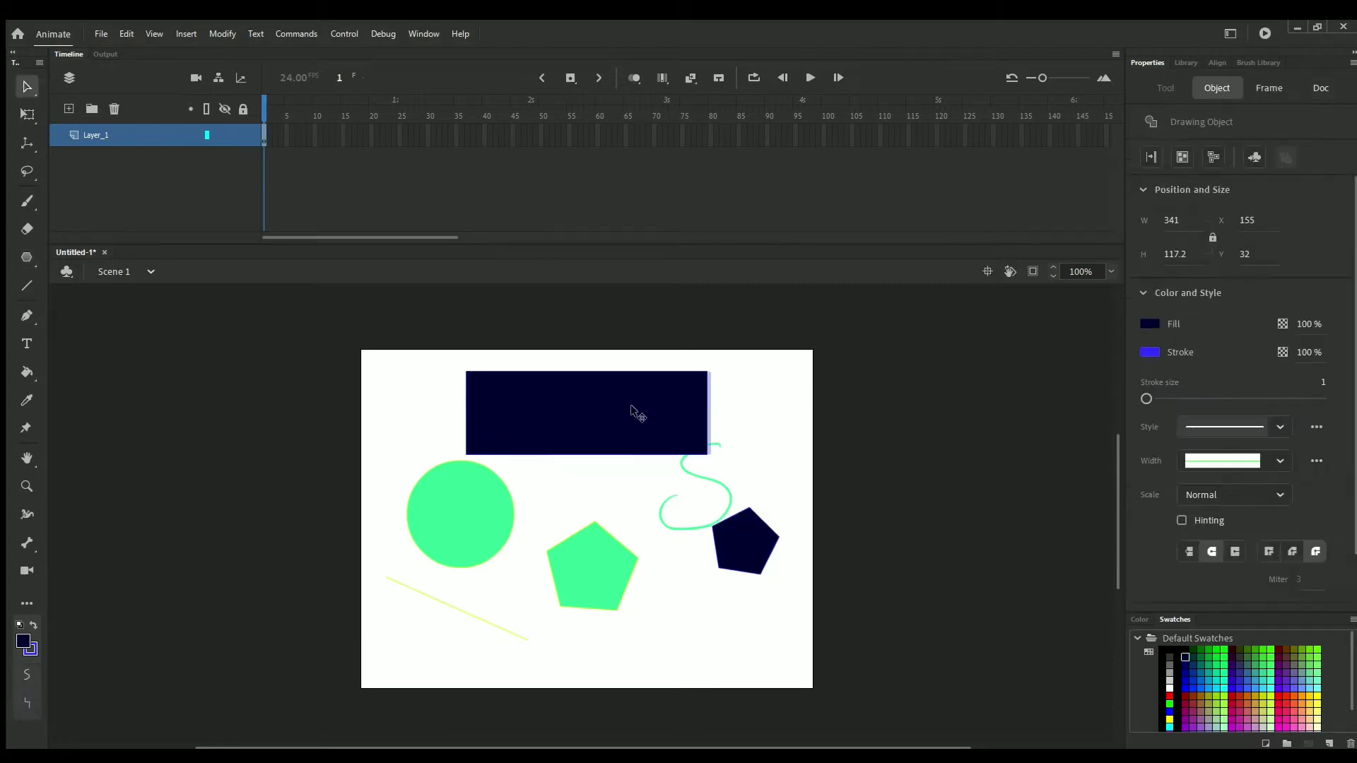
mouse_move(636, 396)
mouse_down()
mouse_move(627, 390)
mouse_move(651, 401)
mouse_up()
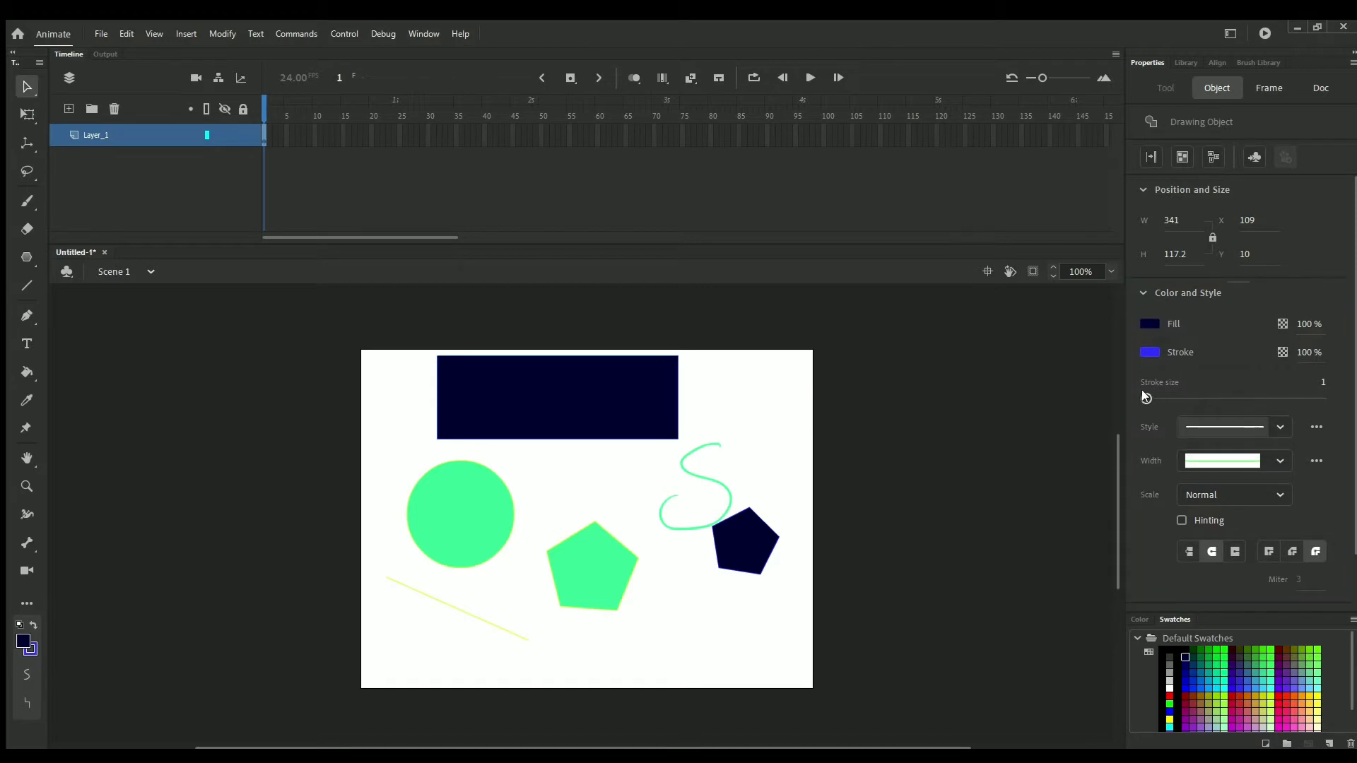
Set the navy rectangle's stroke size to 4 and try the dashed style before choosing a rough, irregular stroke style.
mouse_move(1146, 396)
mouse_down()
mouse_move(1238, 397)
mouse_move(1149, 400)
mouse_up()
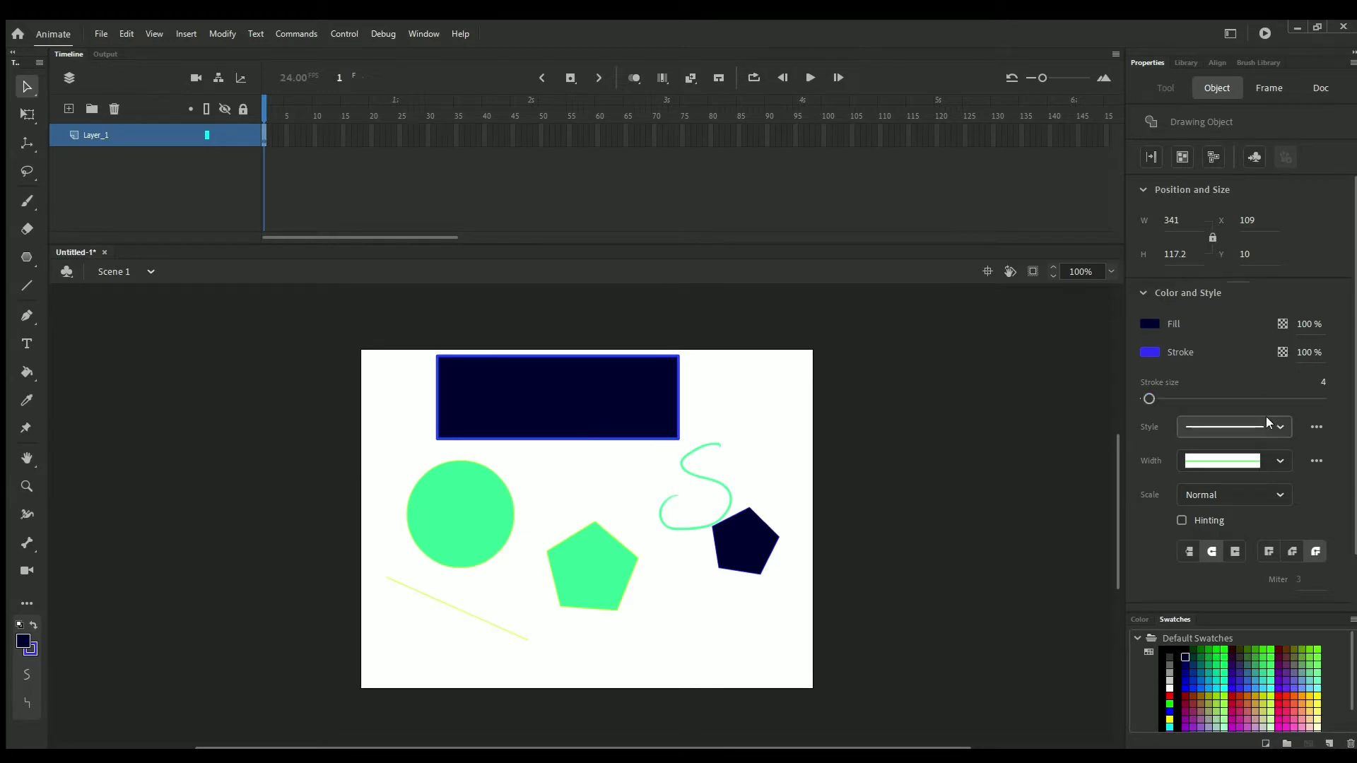
click(1215, 493)
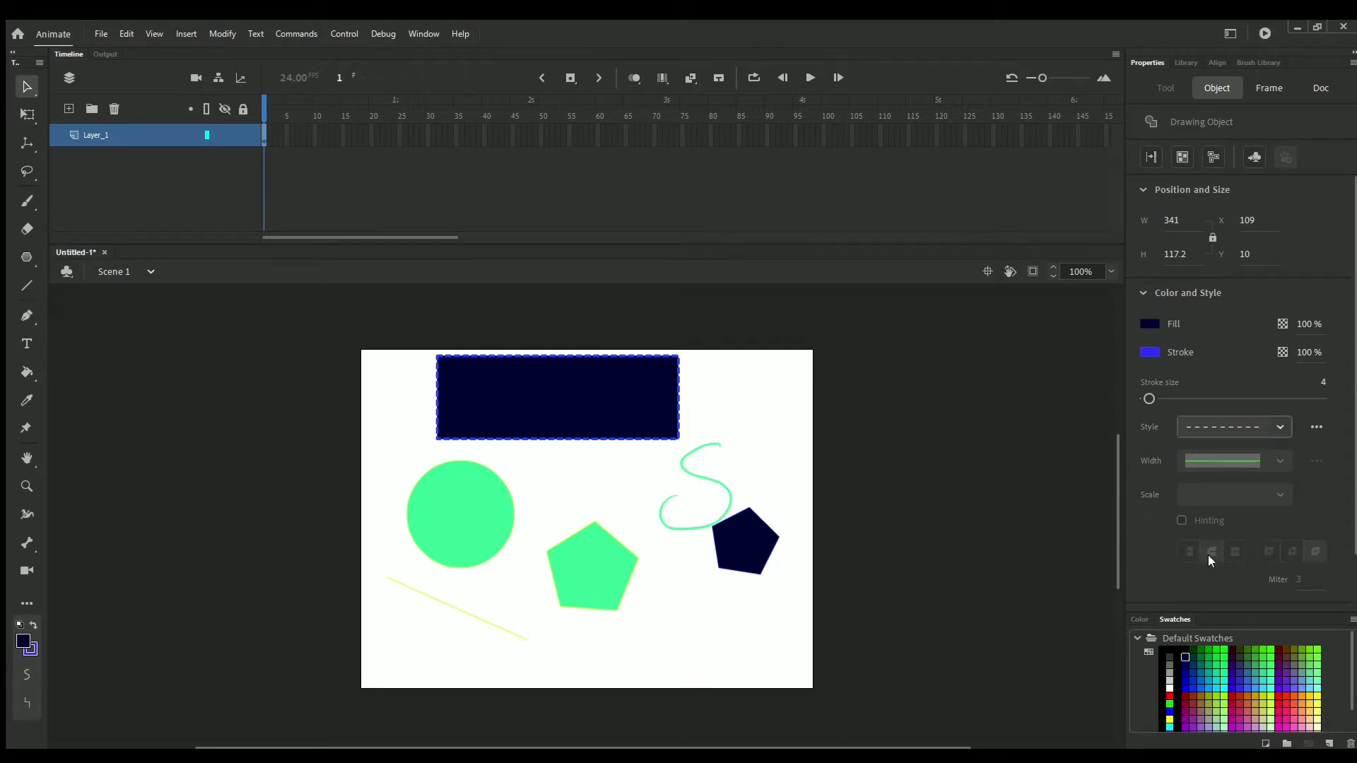
key(Down)
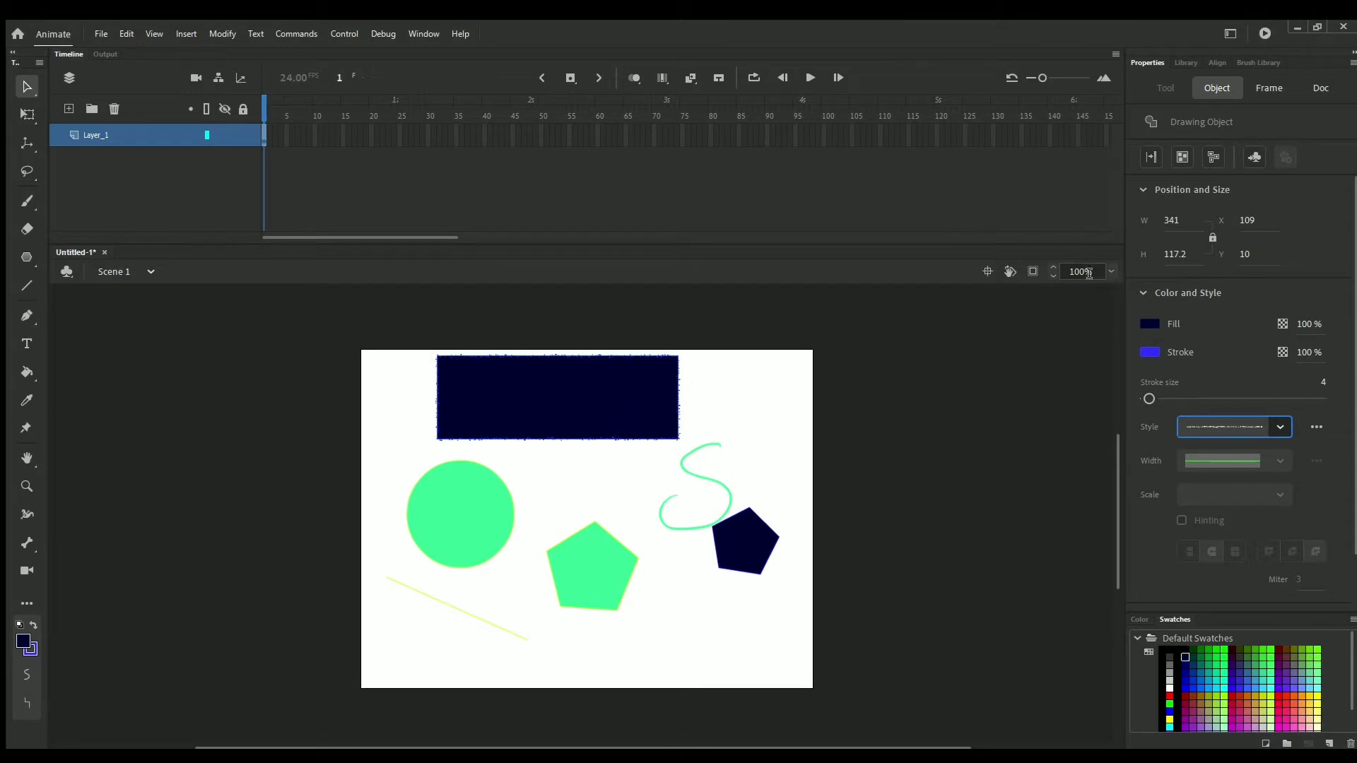
Turn on clipping of content outside the stage and shift the navy rectangle slightly left to about X 103.
drag(1056, 264, 1033, 268)
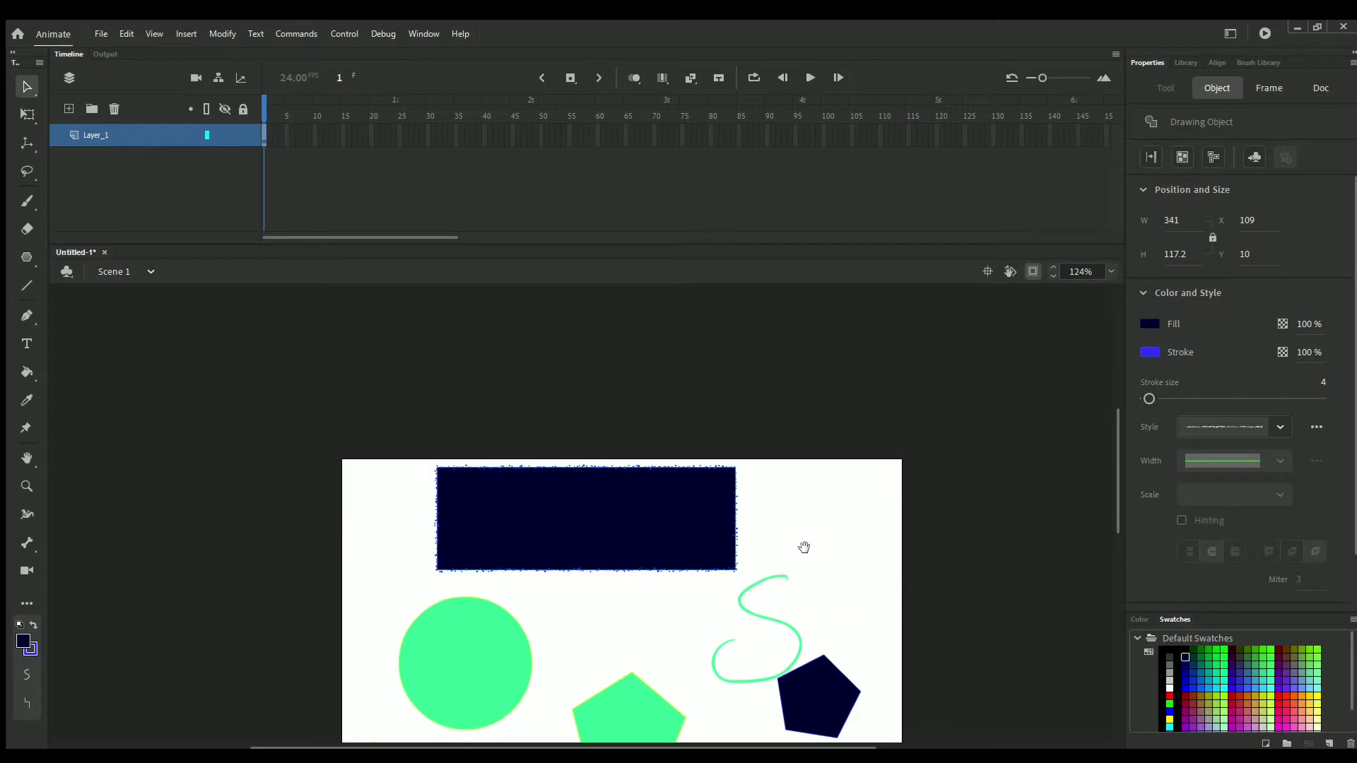
drag(804, 547, 863, 405)
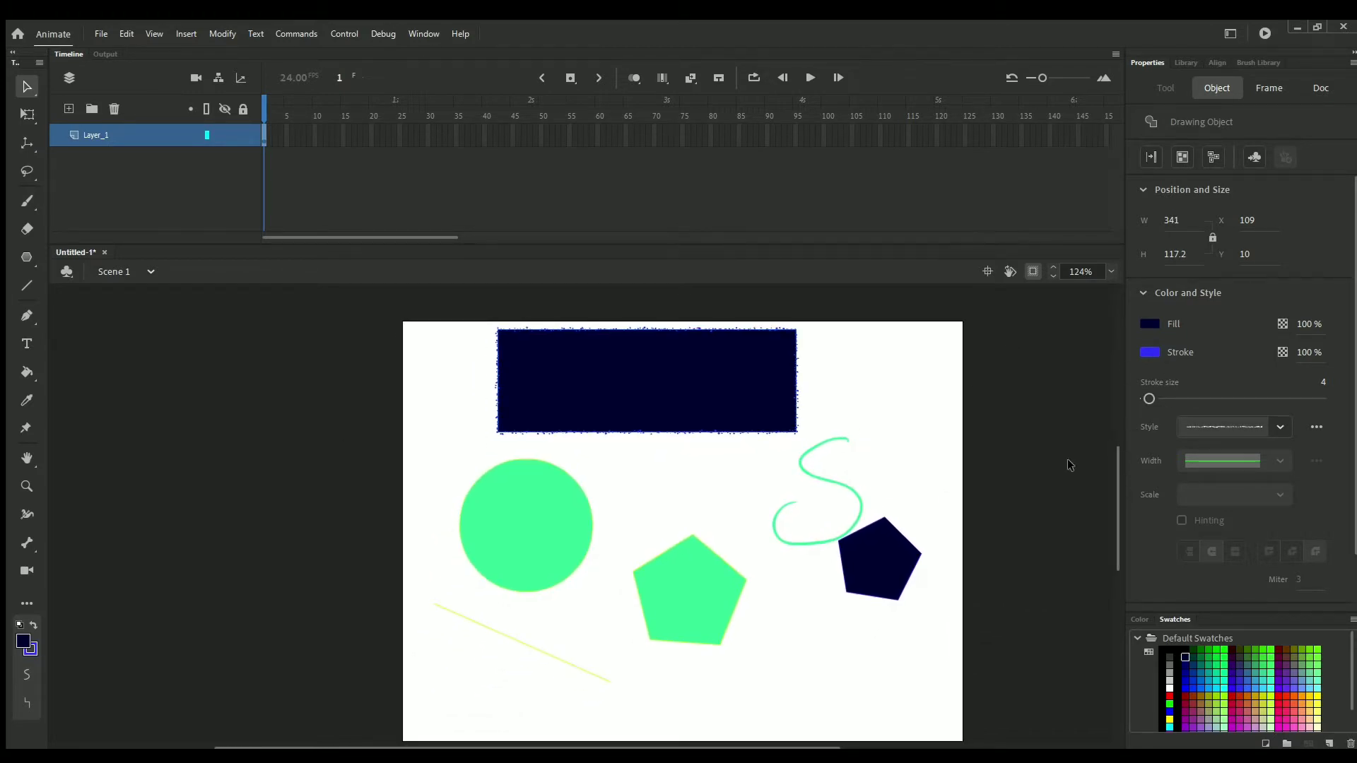
drag(712, 367, 707, 368)
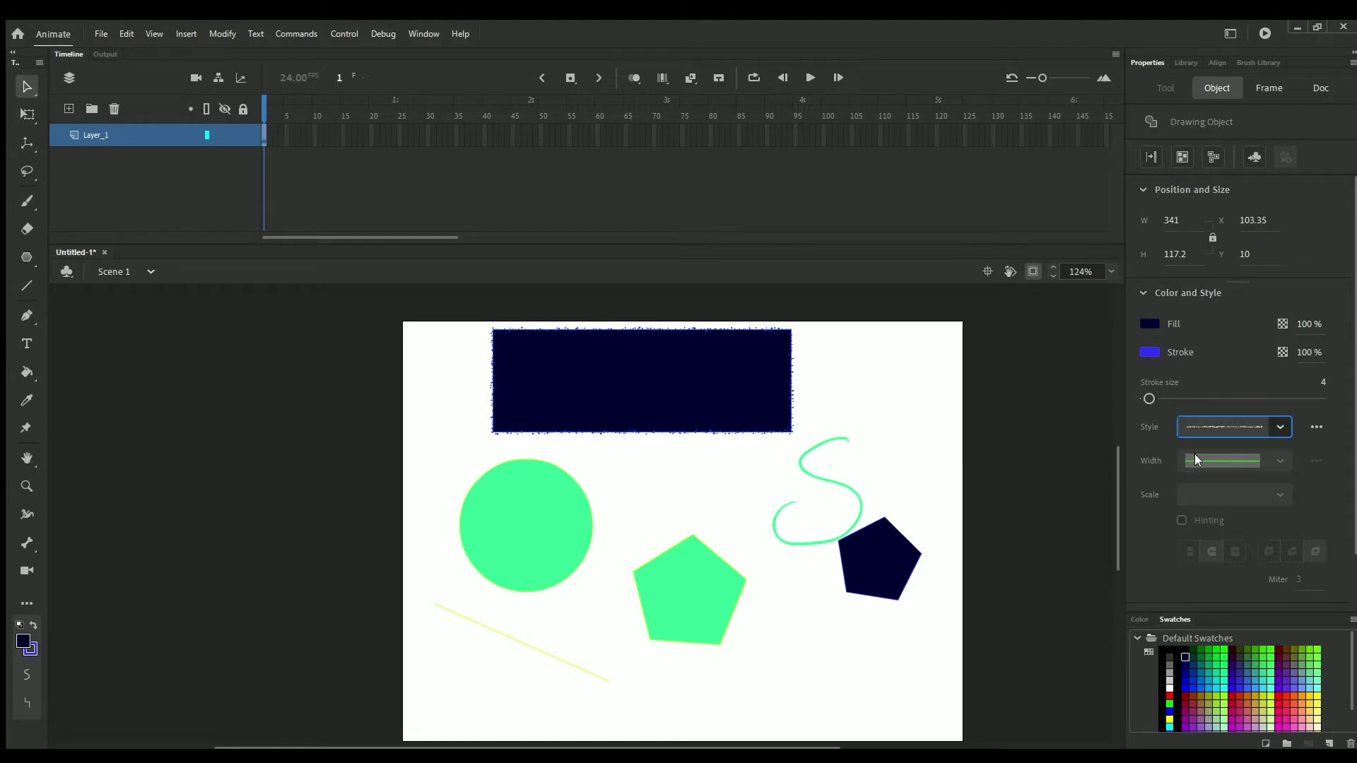
Check the properties of the brushed S and give the diagonal yellow line a tapered stroke width profile.
click(813, 445)
click(824, 448)
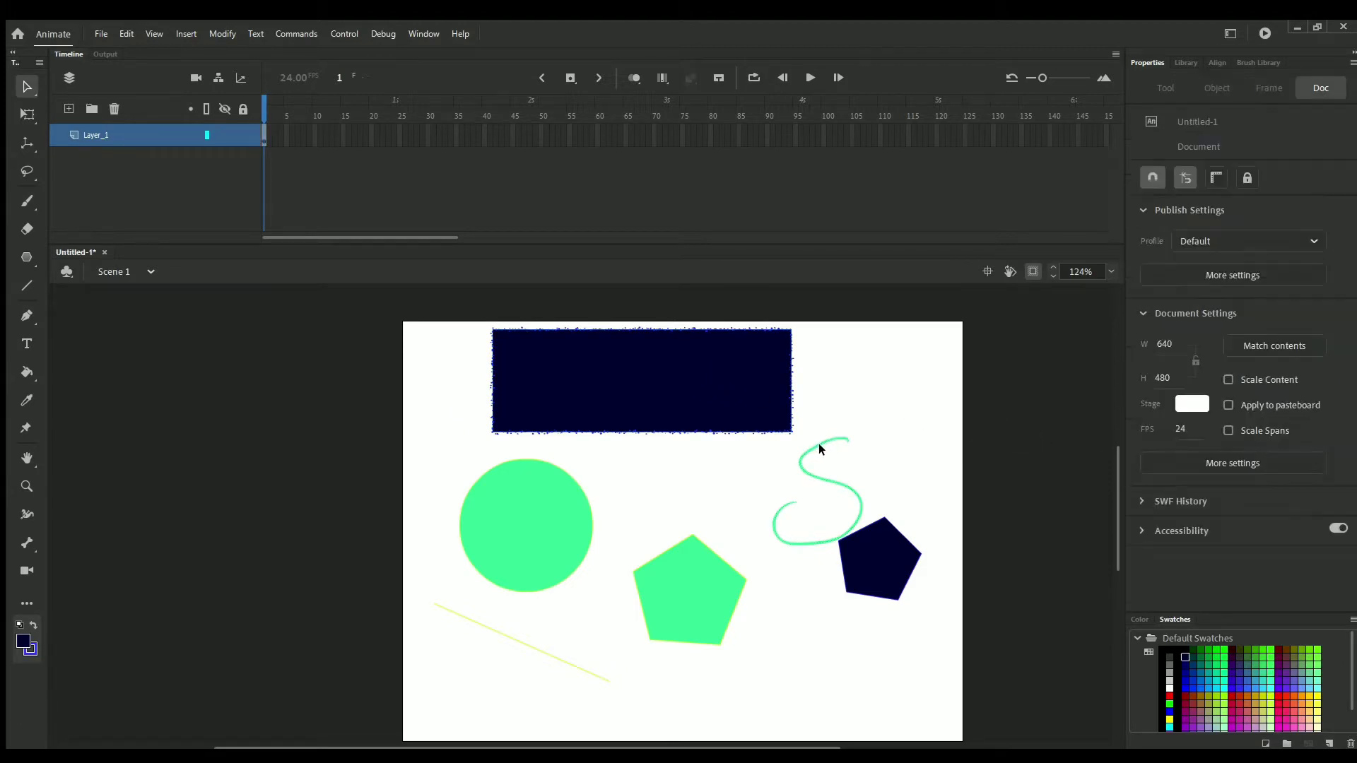
click(825, 448)
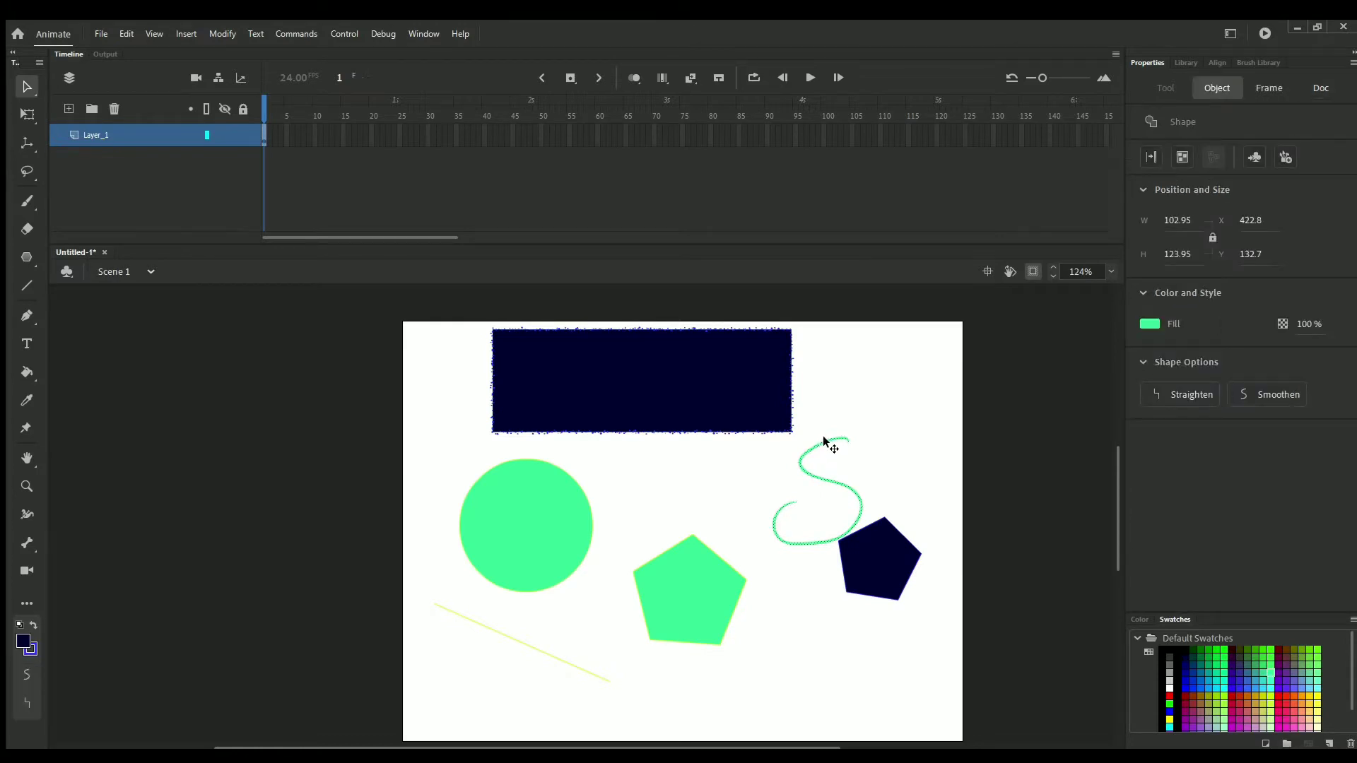
click(517, 634)
click(522, 634)
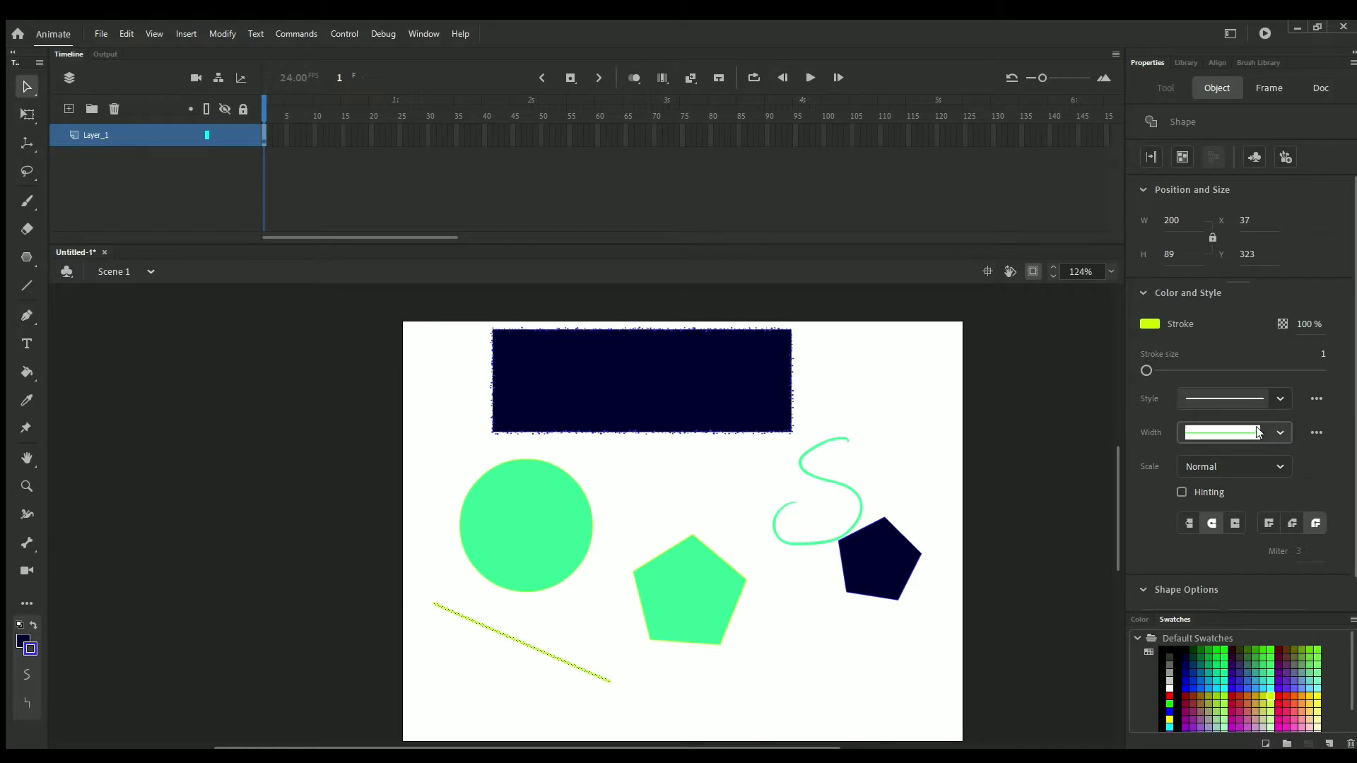
click(1190, 498)
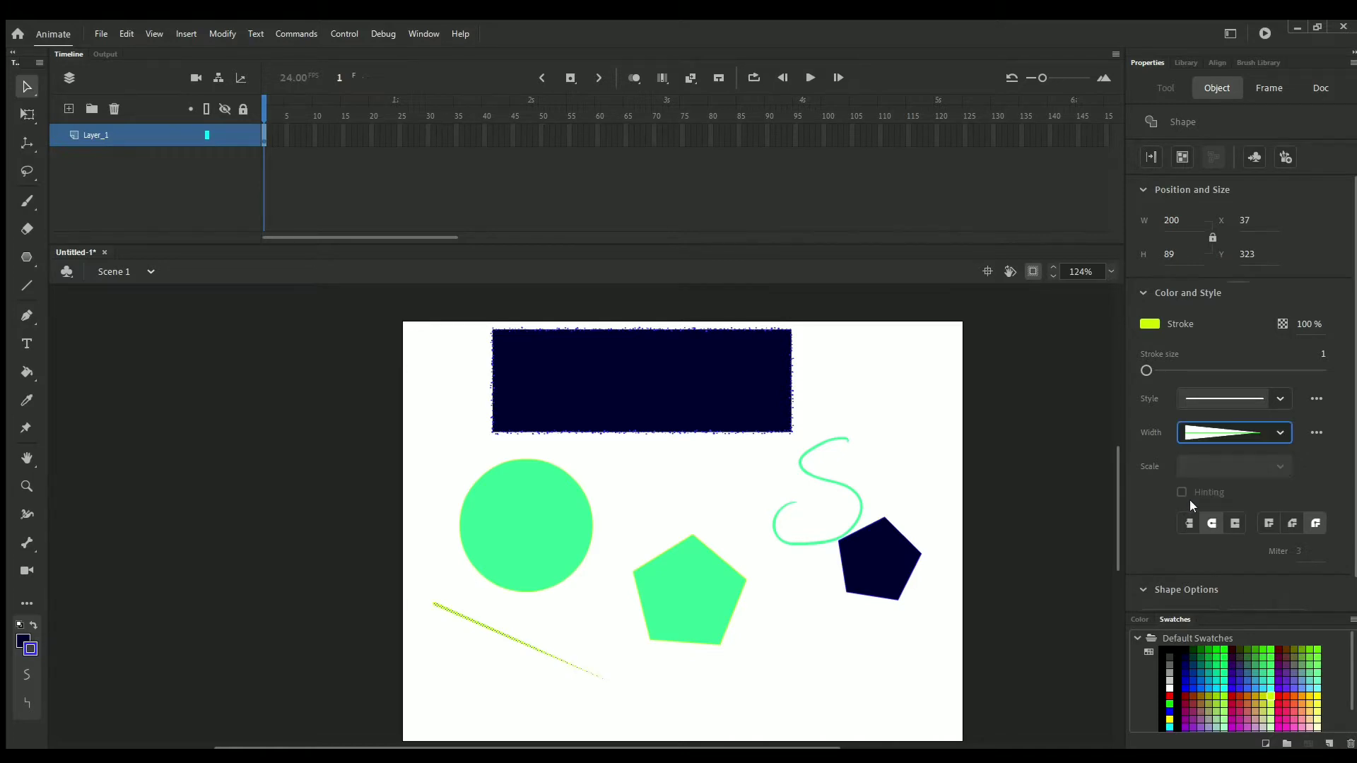
Set the yellow line's stroke size to 53 and try the lens-shaped and wavy width profiles.
drag(1146, 369, 1193, 371)
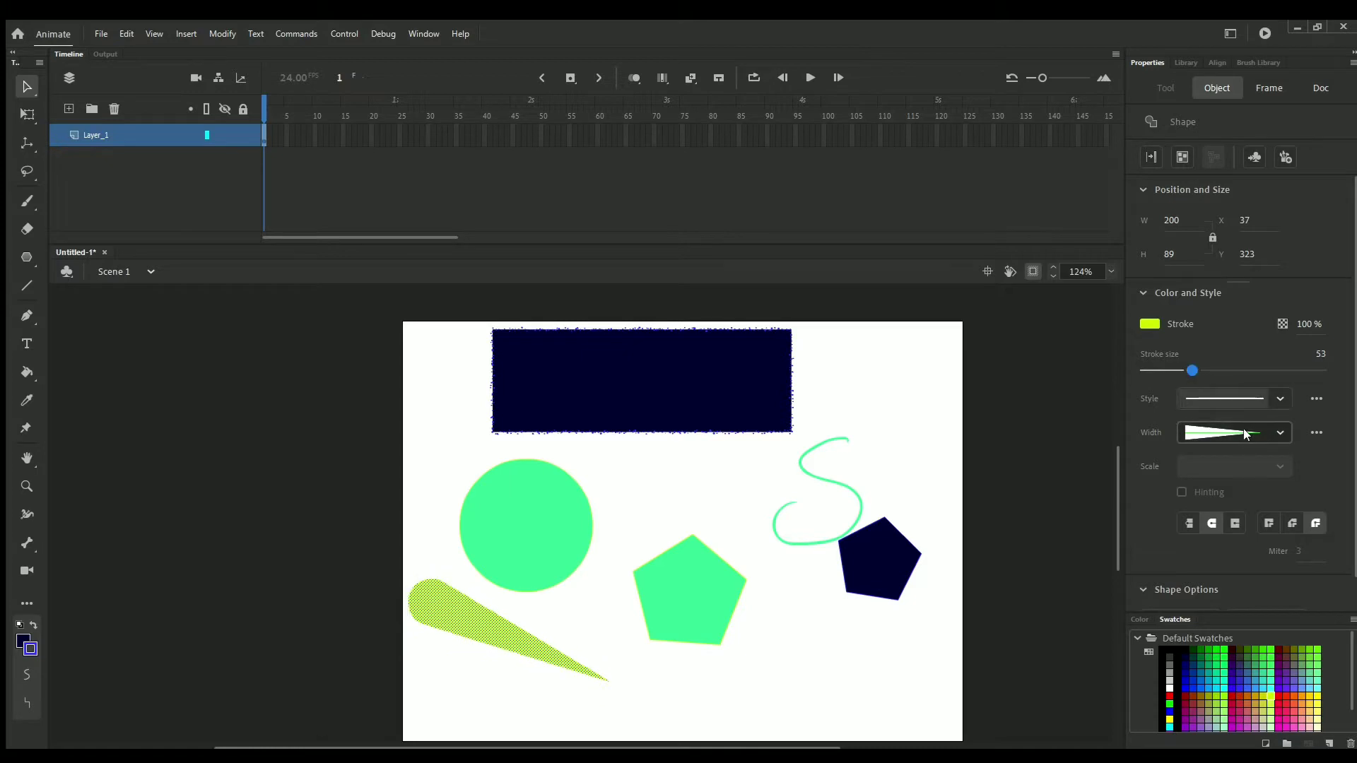
click(1223, 434)
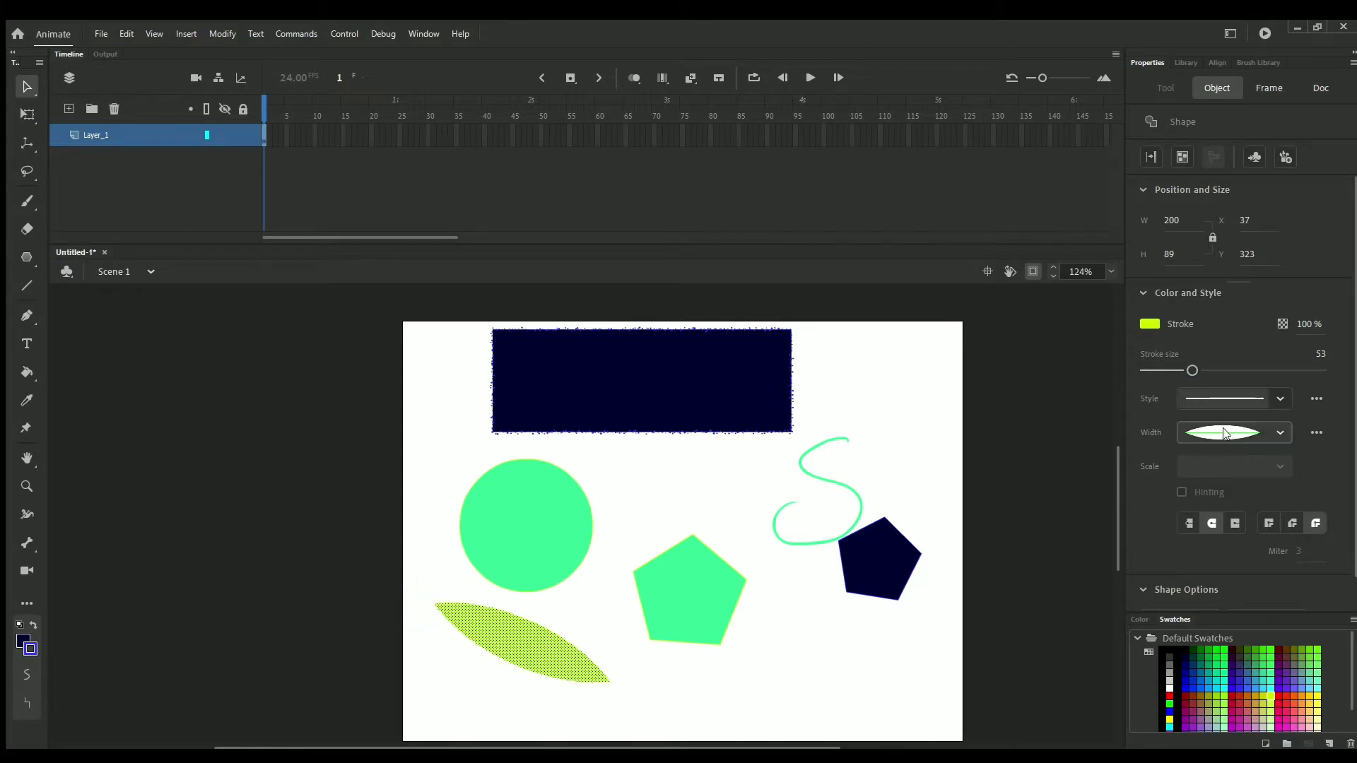
click(1230, 439)
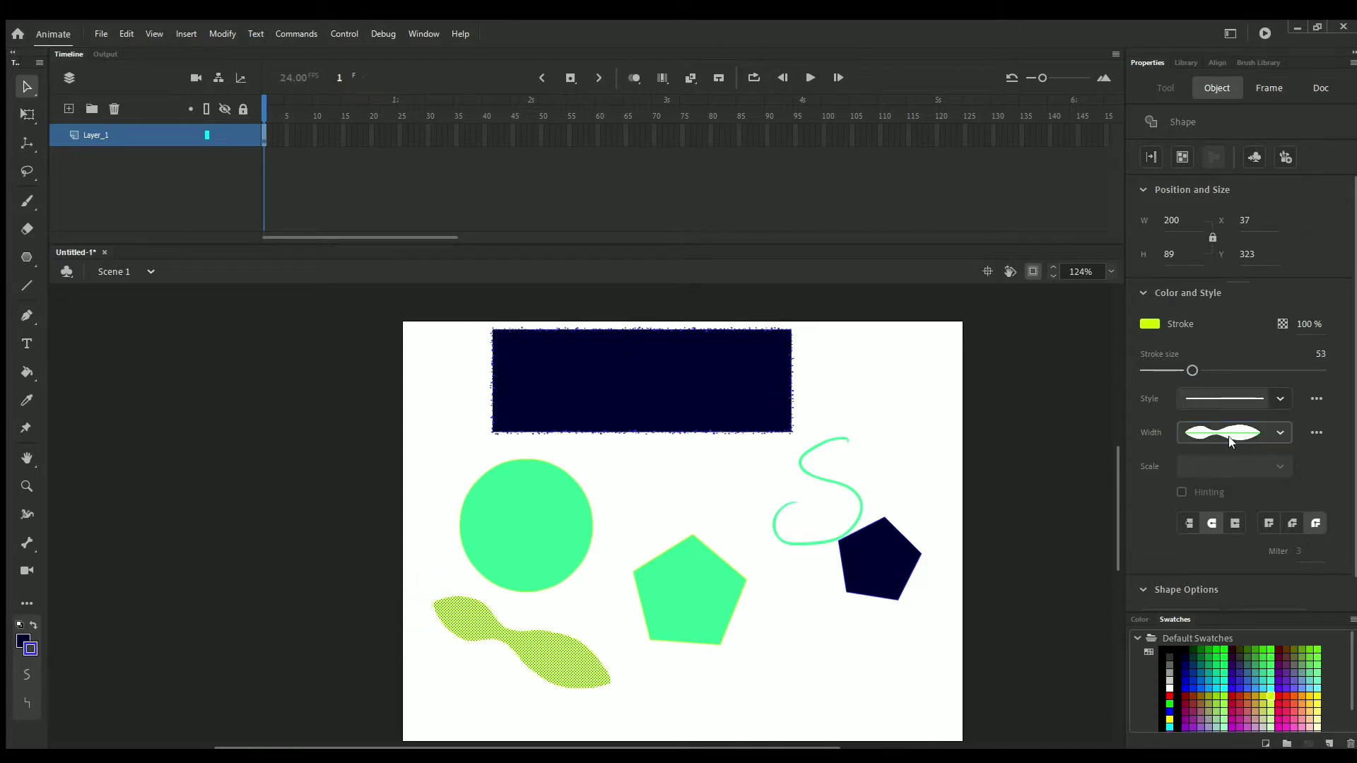
Give the yellow line the leaf-shaped width profile that widens toward its lower end and convert it to a drawing object.
click(1217, 448)
click(1221, 443)
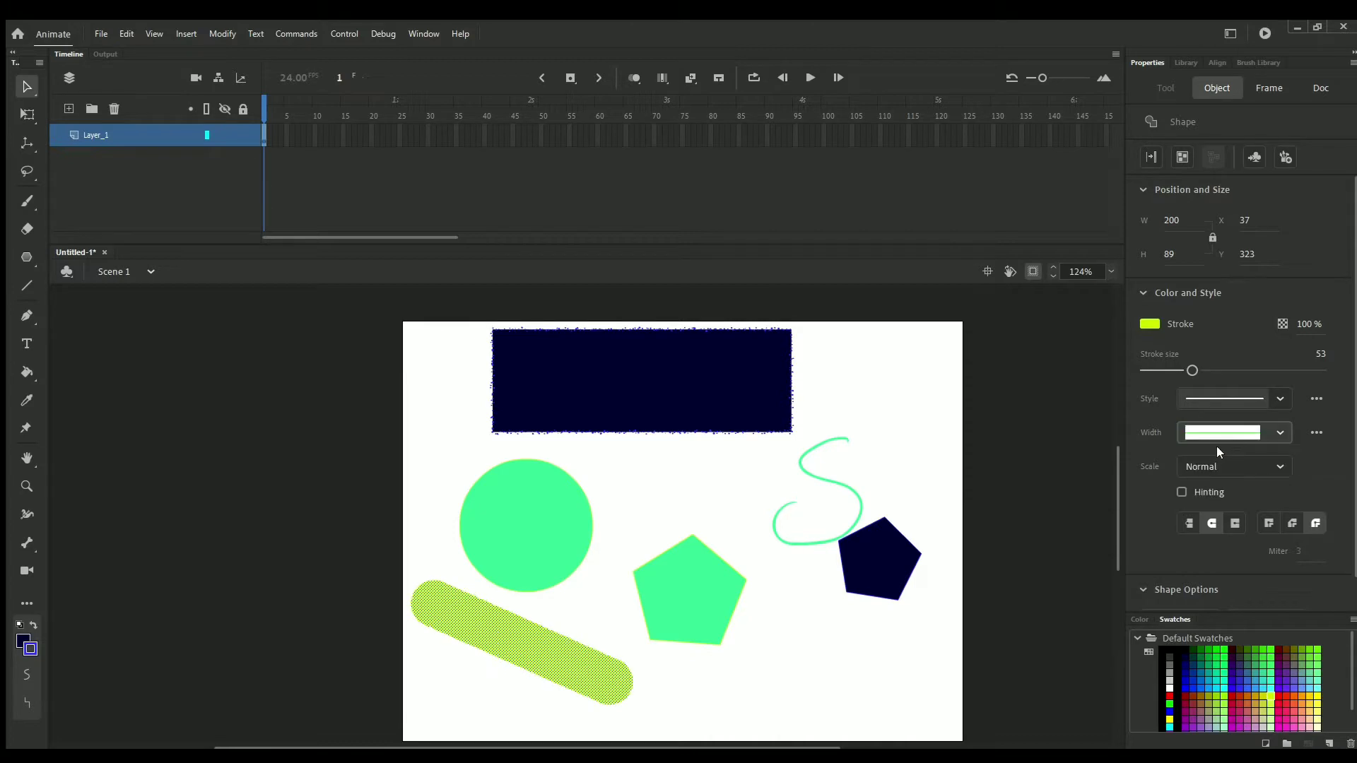
click(1207, 512)
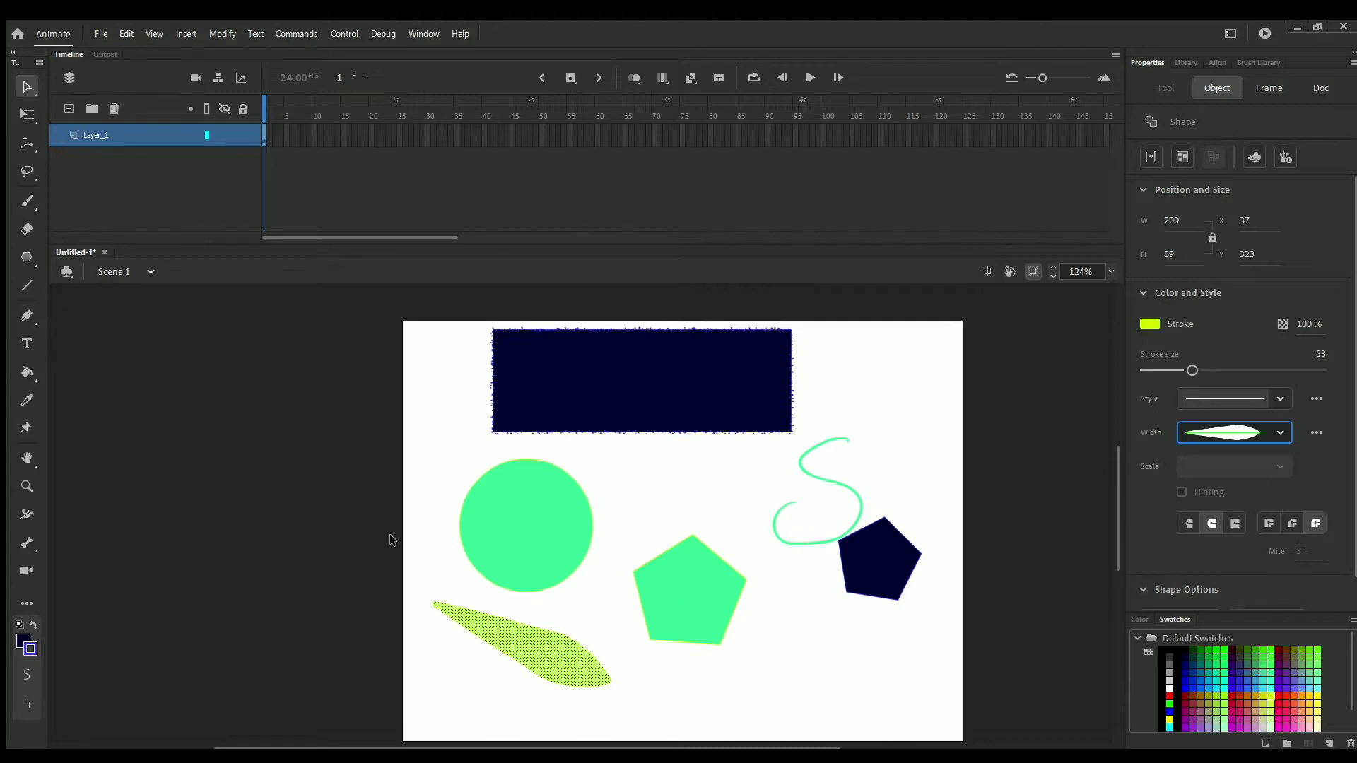
click(1179, 157)
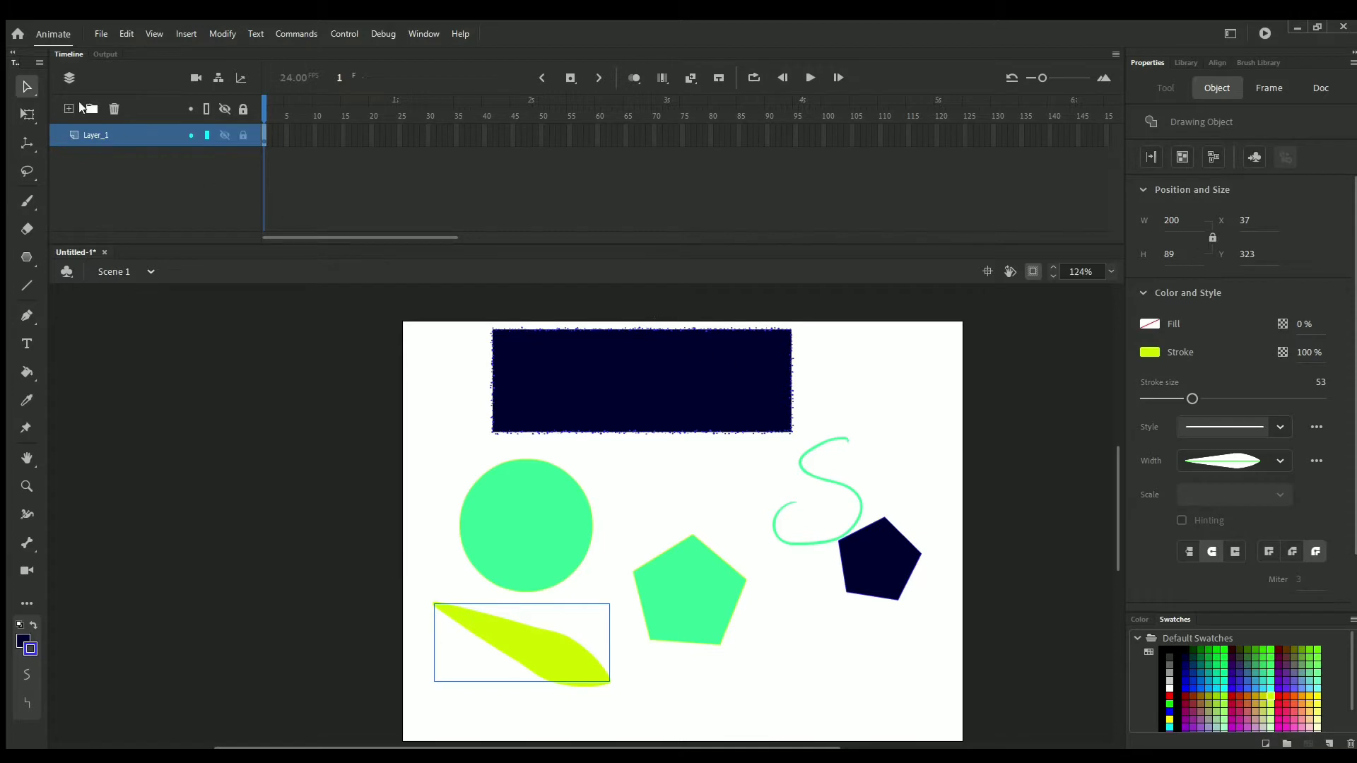
Rotate the navy rectangle clockwise into a diagonal position with Free Transform and scale it down slightly.
click(27, 114)
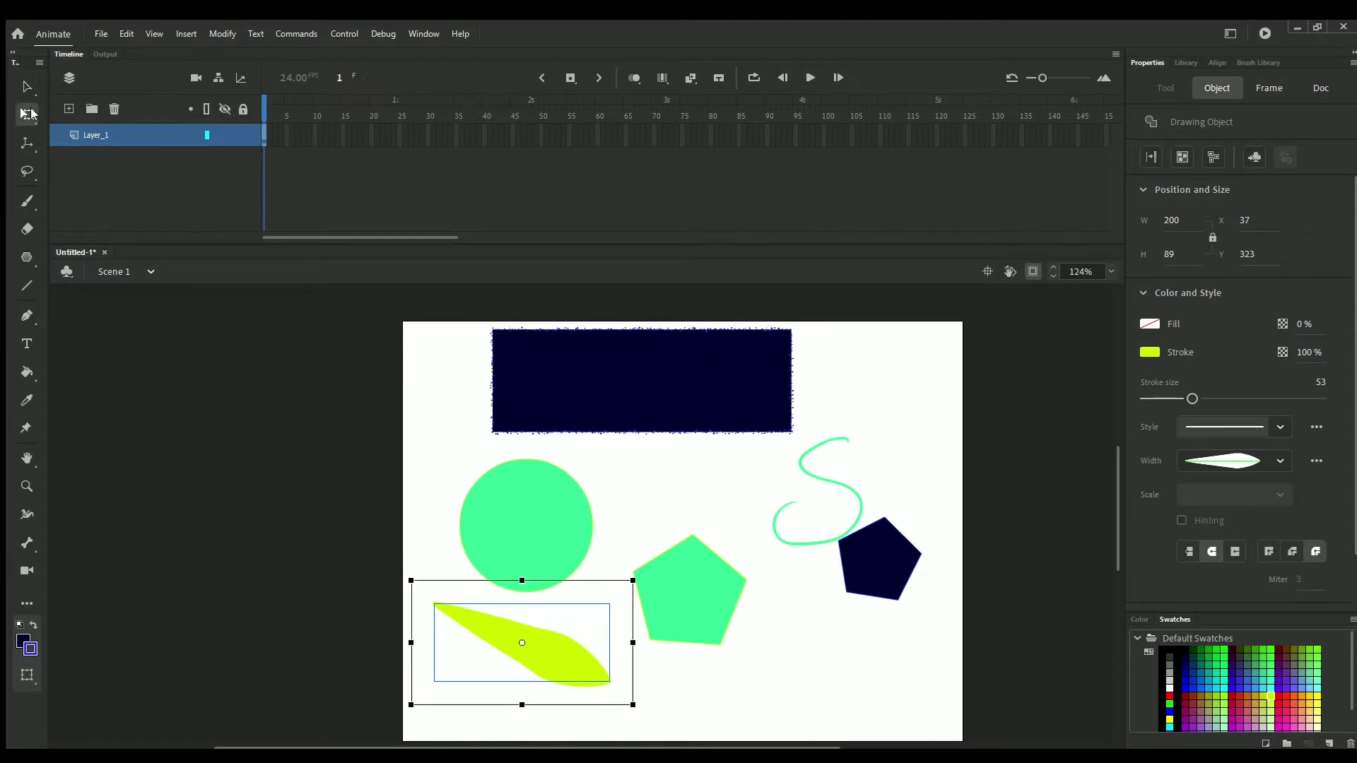
click(522, 393)
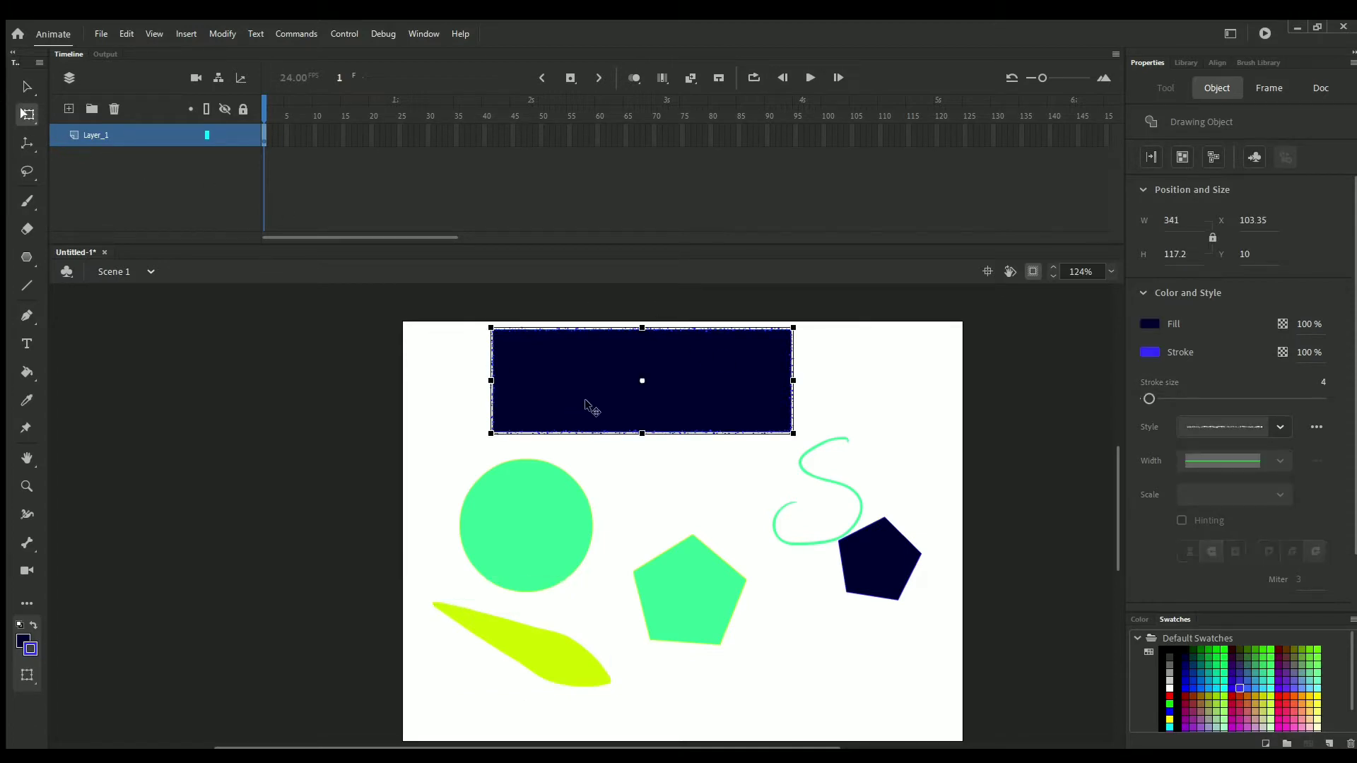
double_click(787, 428)
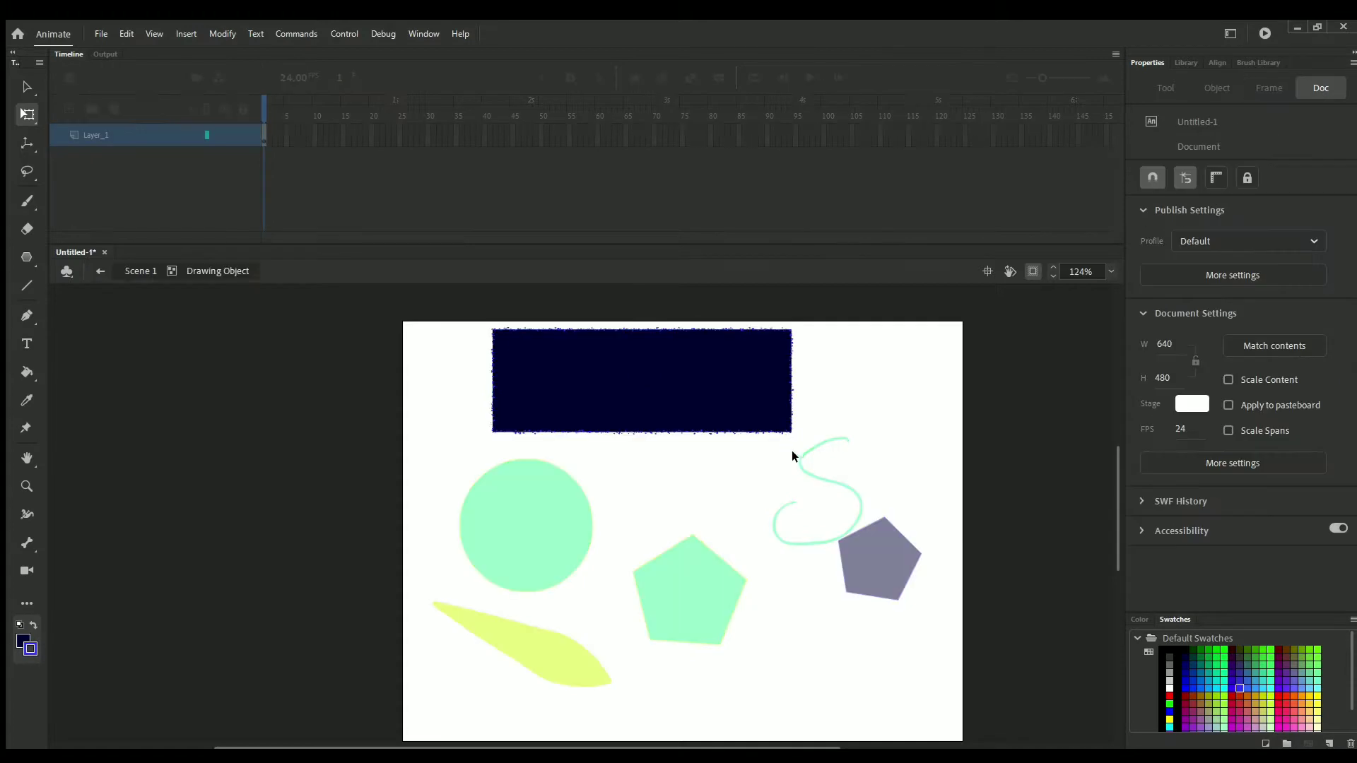
click(744, 431)
double_click(745, 482)
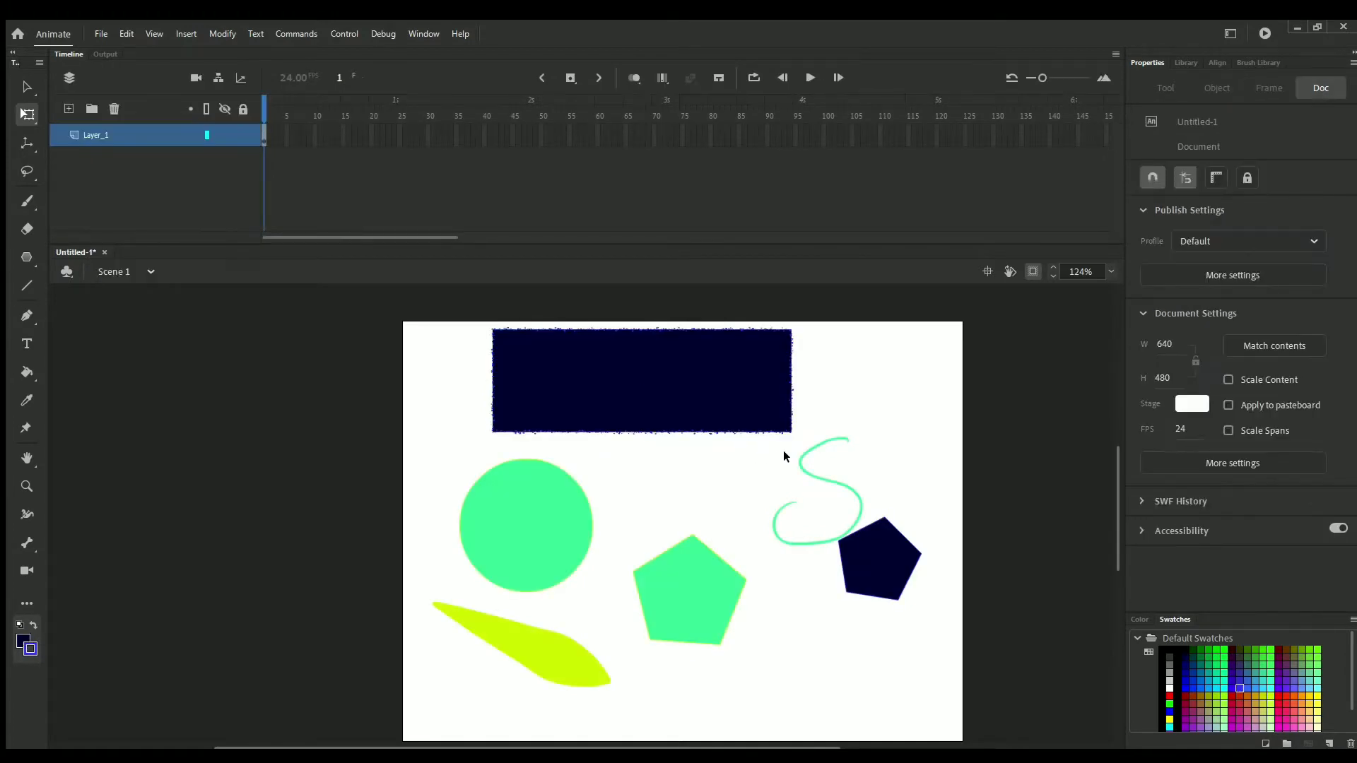
click(786, 426)
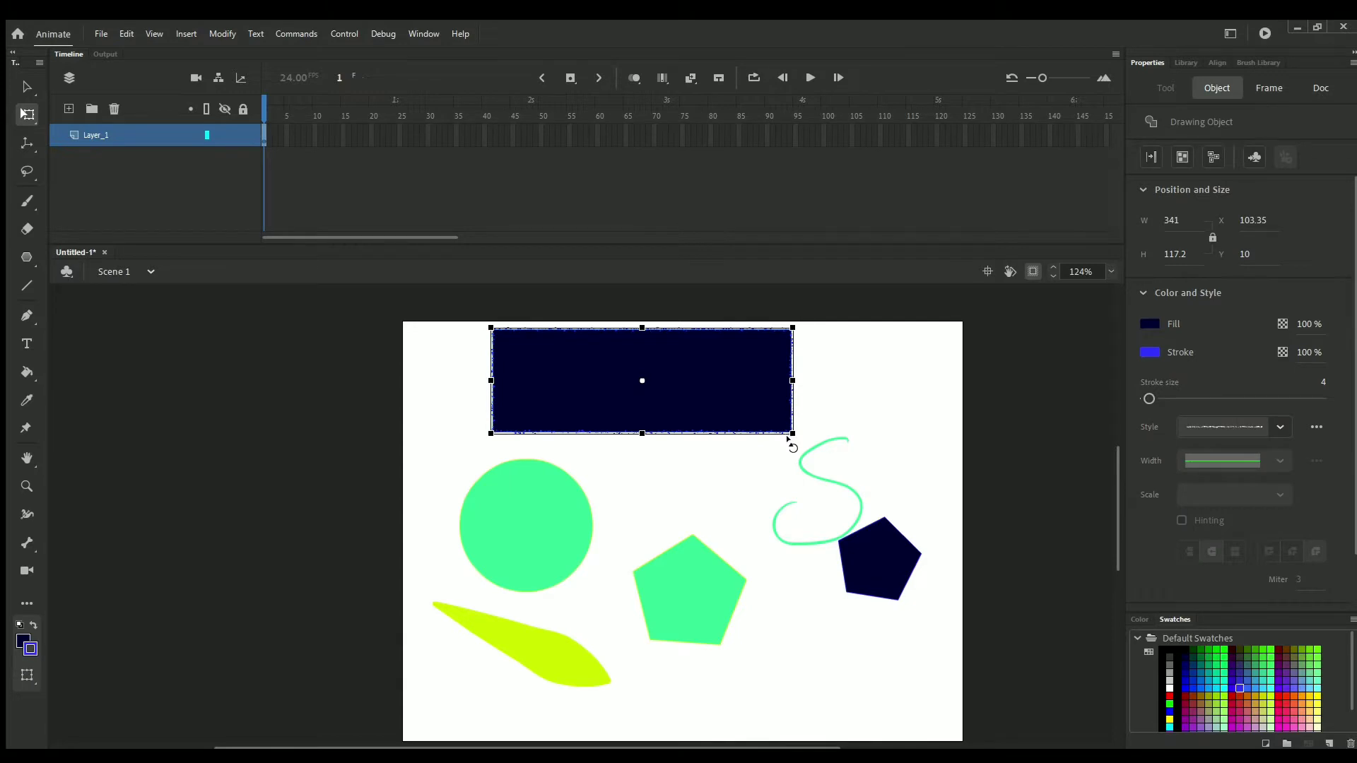
drag(790, 443, 724, 519)
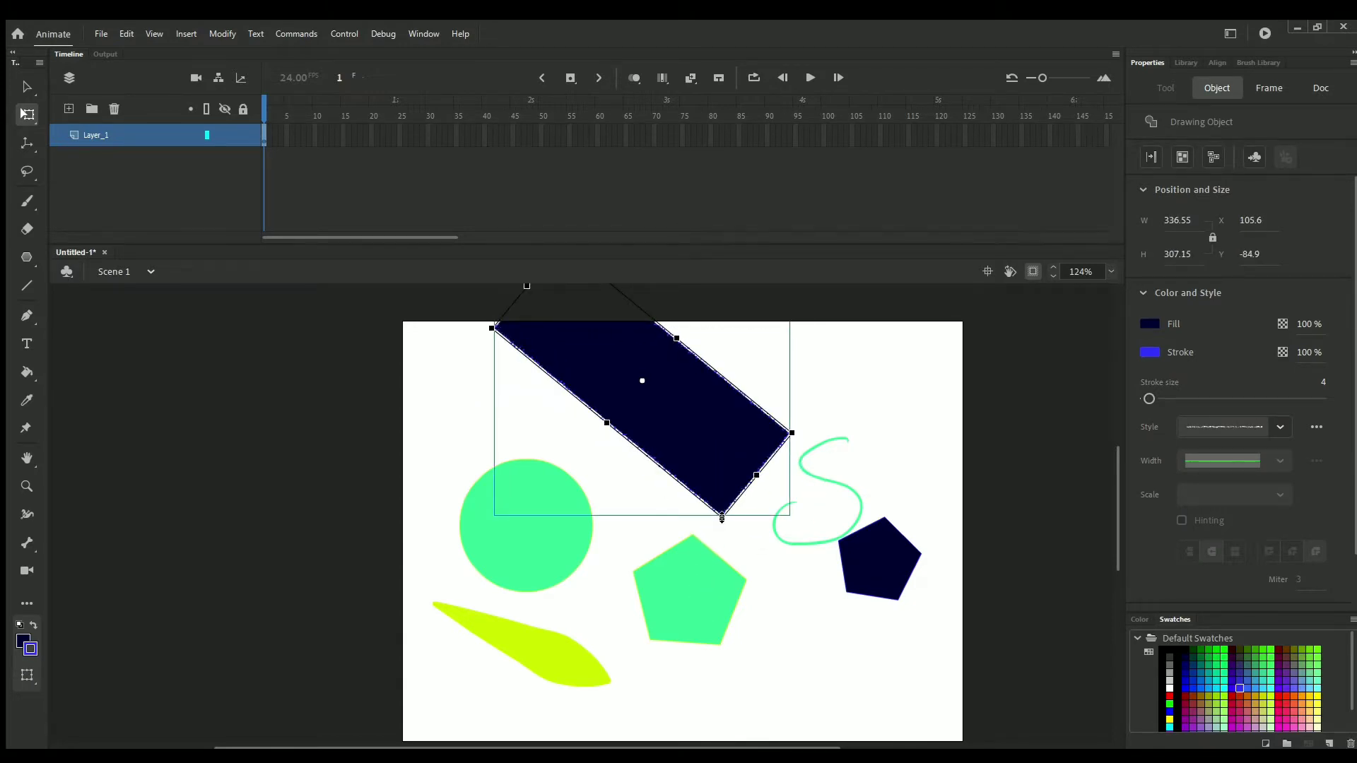
drag(722, 519, 700, 490)
Check the transform boxes and properties of the yellow leaf shape and the green circle's fill.
click(545, 643)
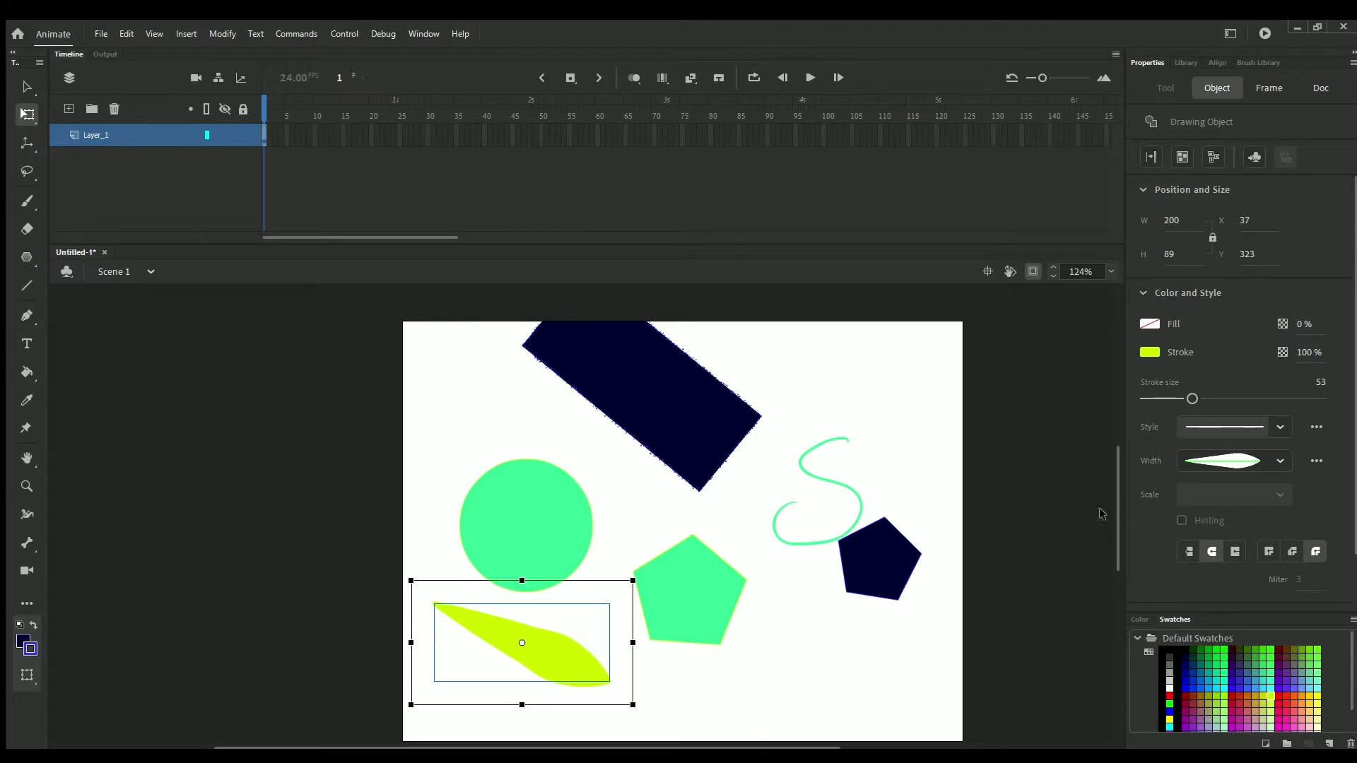
click(764, 384)
click(548, 526)
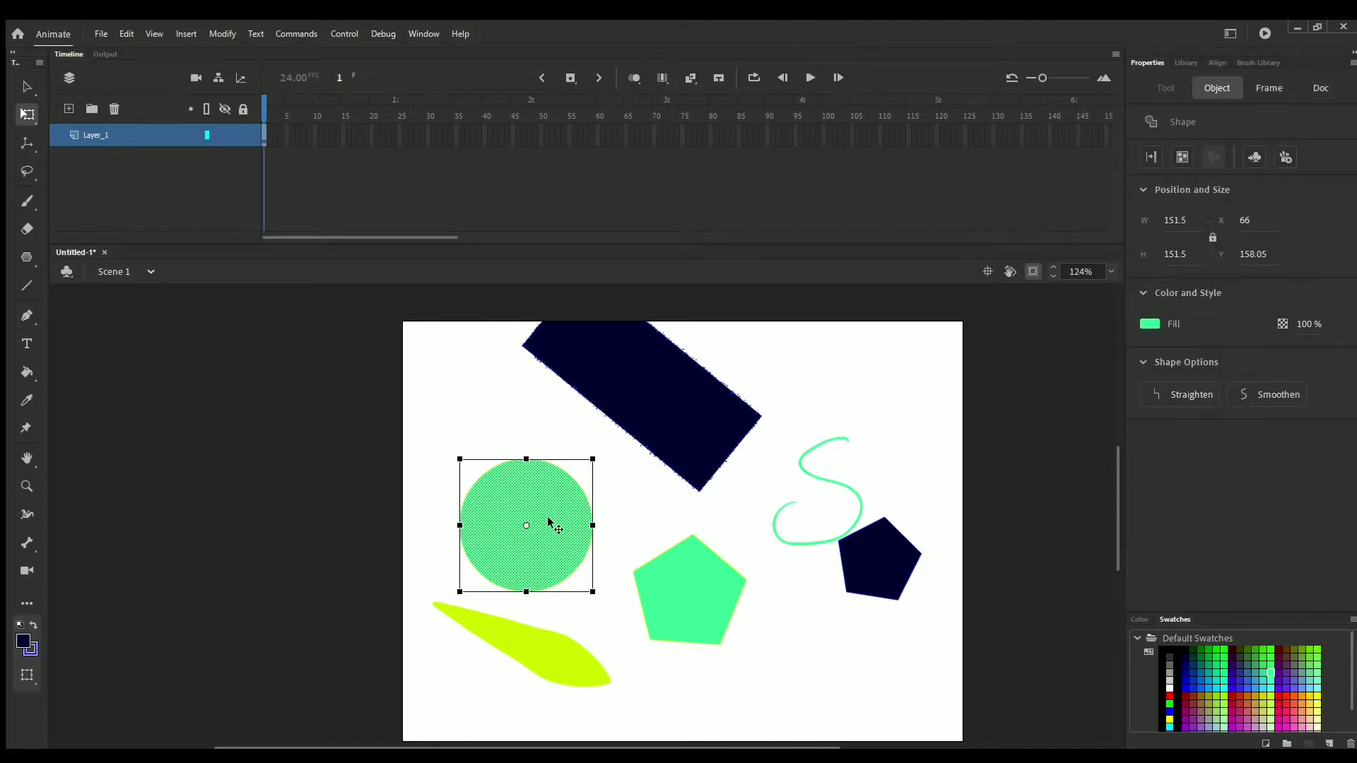
double_click(569, 524)
click(605, 497)
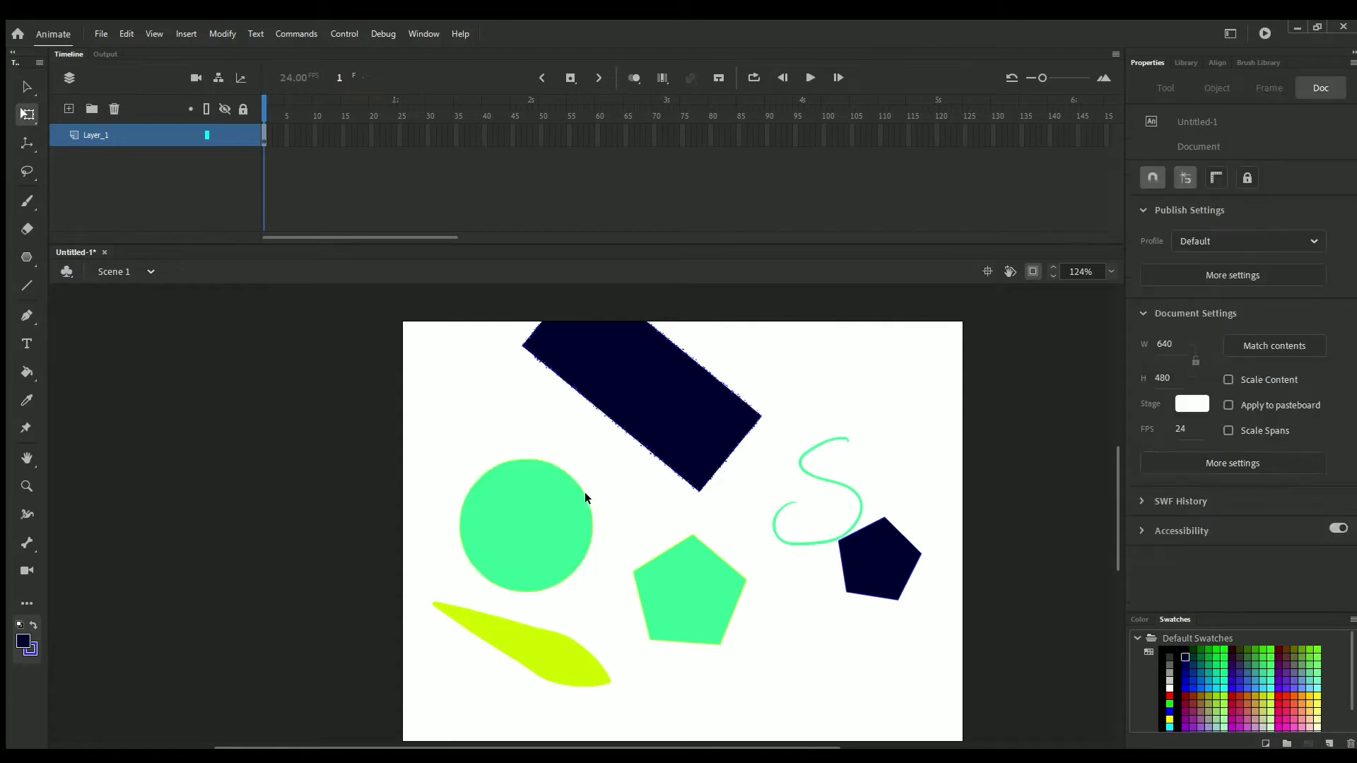
Select the green circle's yellow outline and set its stroke size to 13.
click(585, 494)
click(582, 492)
click(27, 86)
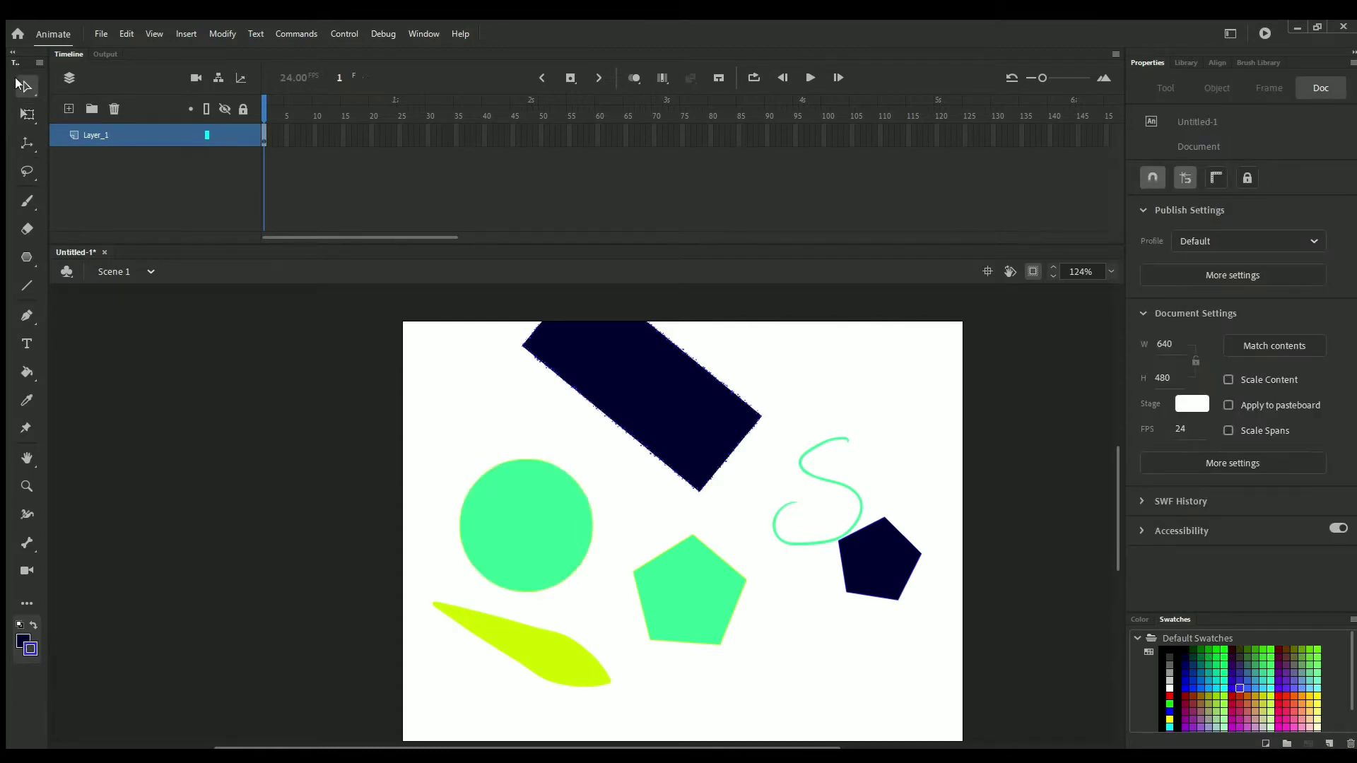
click(570, 482)
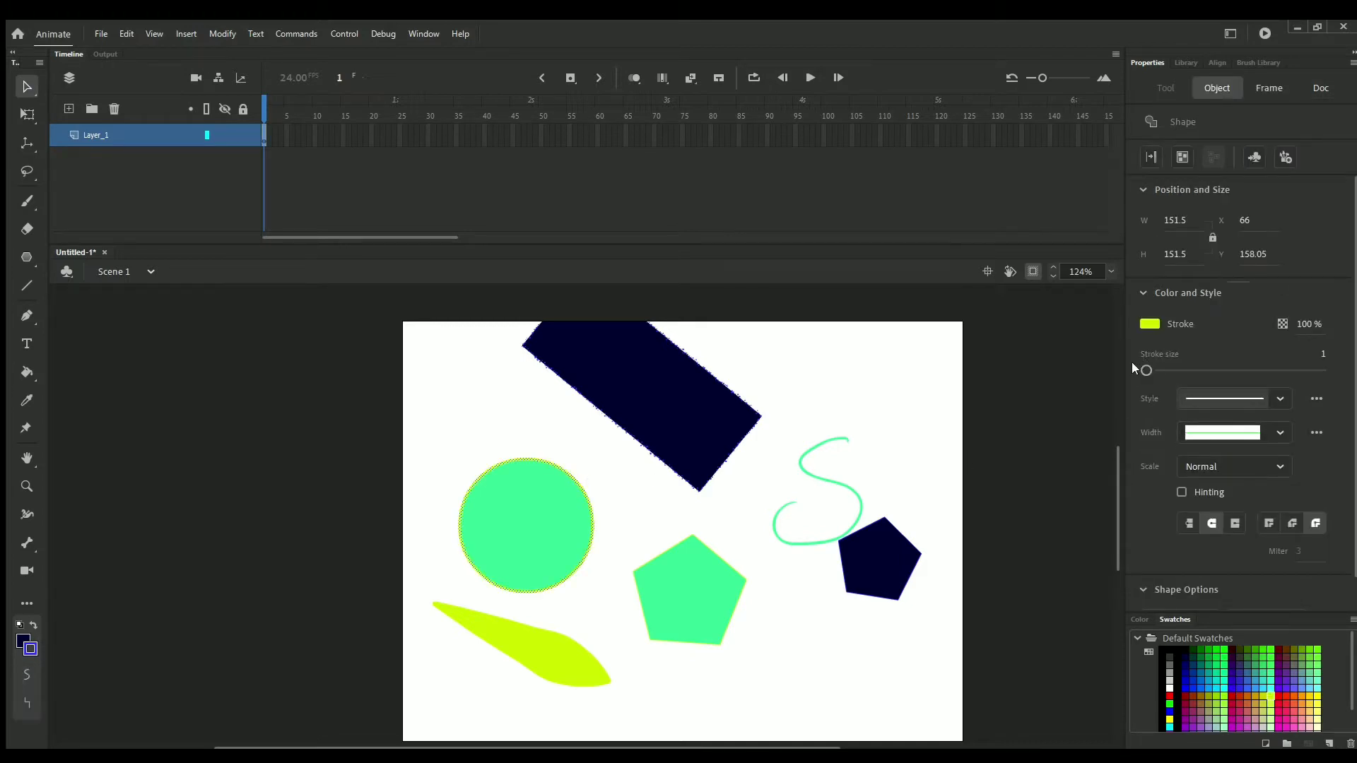
drag(1146, 370, 1147, 370)
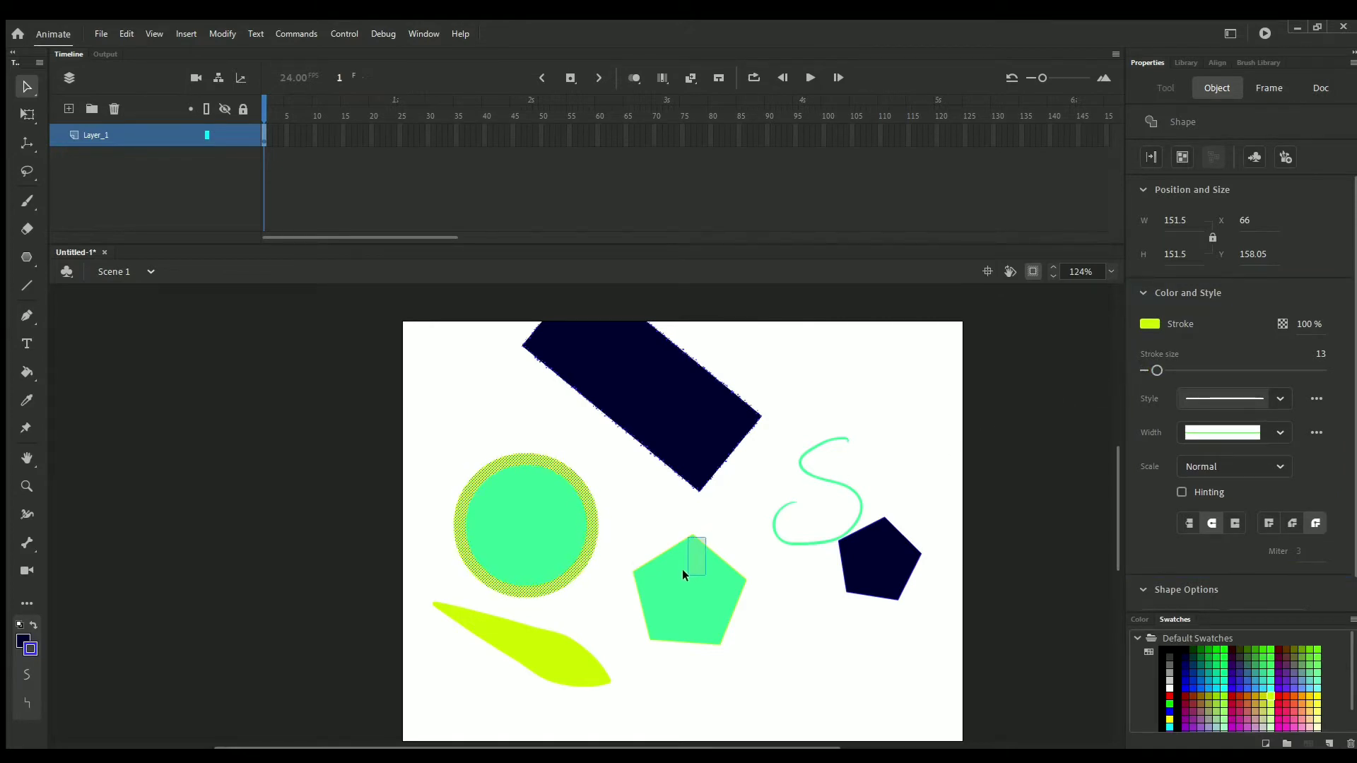
Set the stroke size of the green pentagon's yellow outline to 10.
drag(683, 573, 714, 550)
double_click(728, 562)
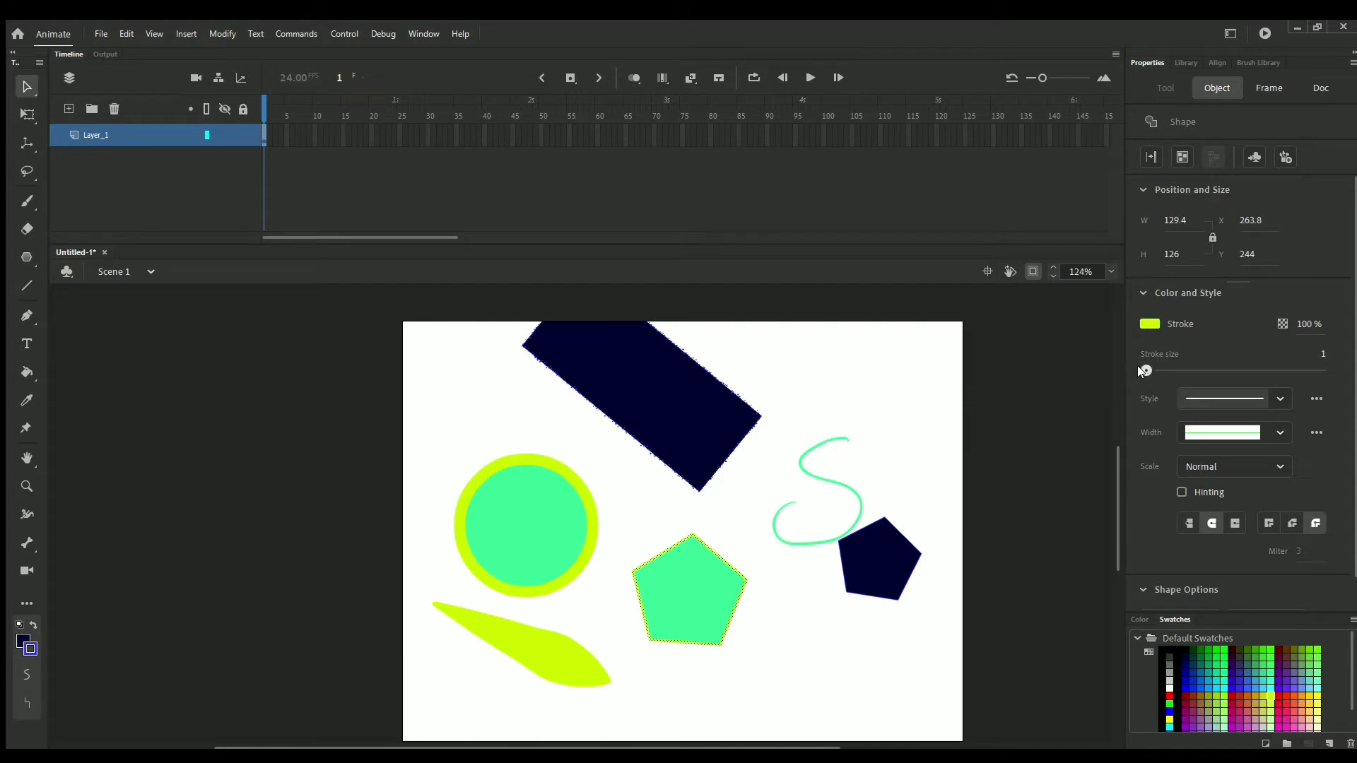
drag(1139, 368, 1154, 370)
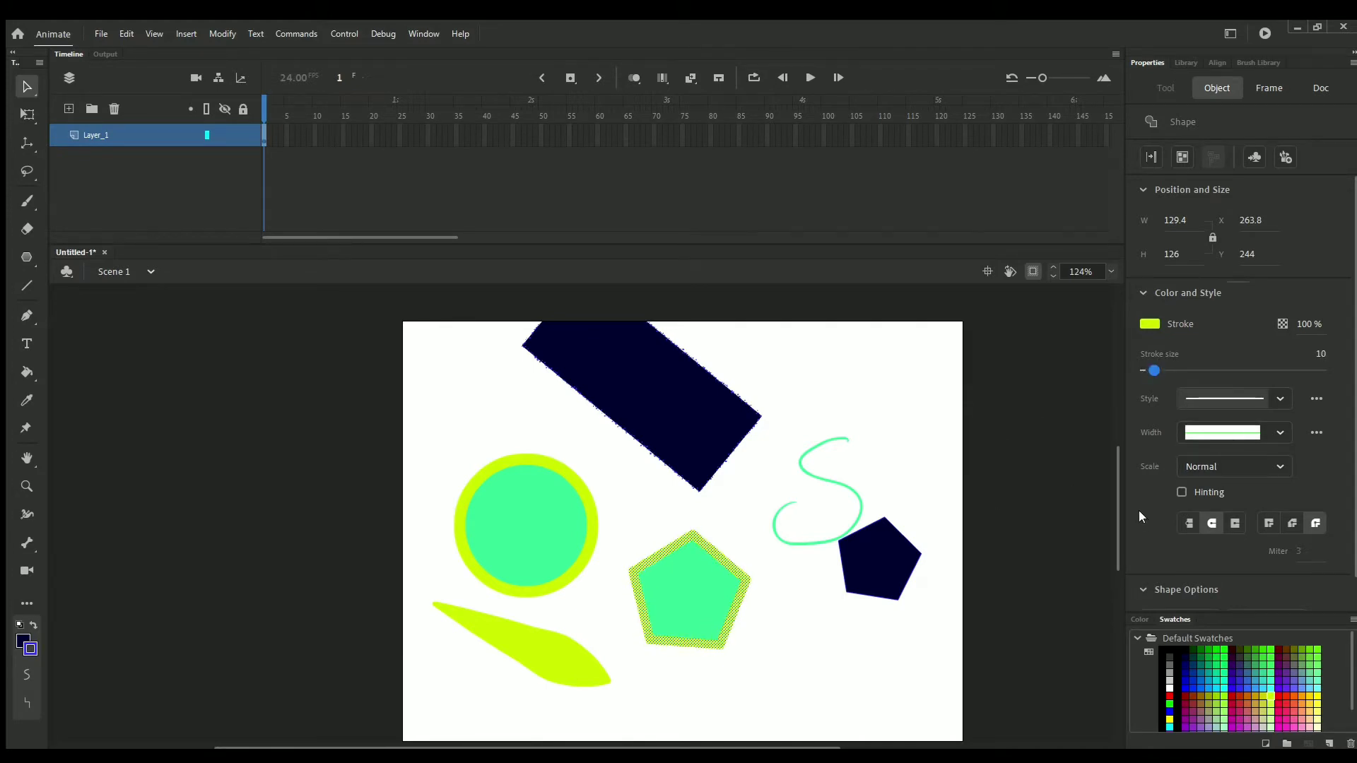
Give the green pentagon's outline a flat cap and the wavy width profile.
click(1188, 524)
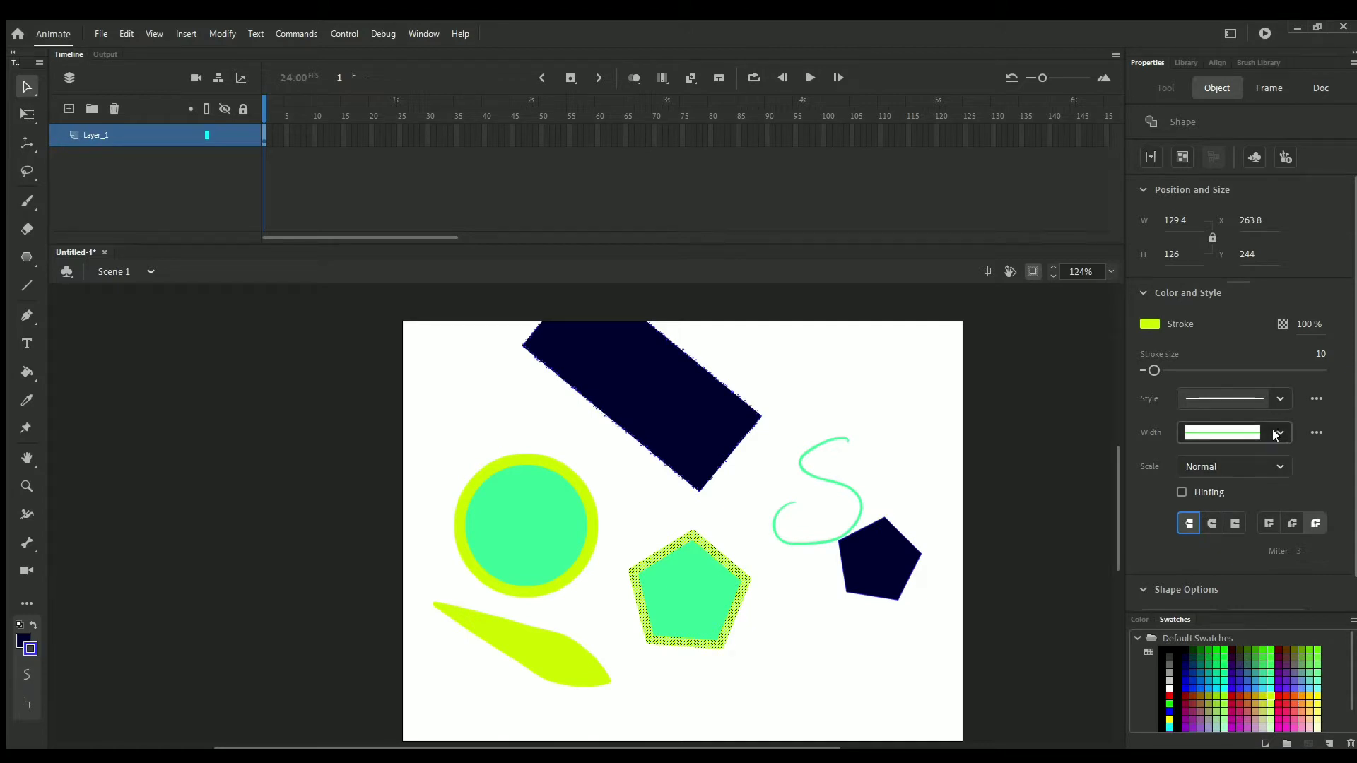
click(1218, 471)
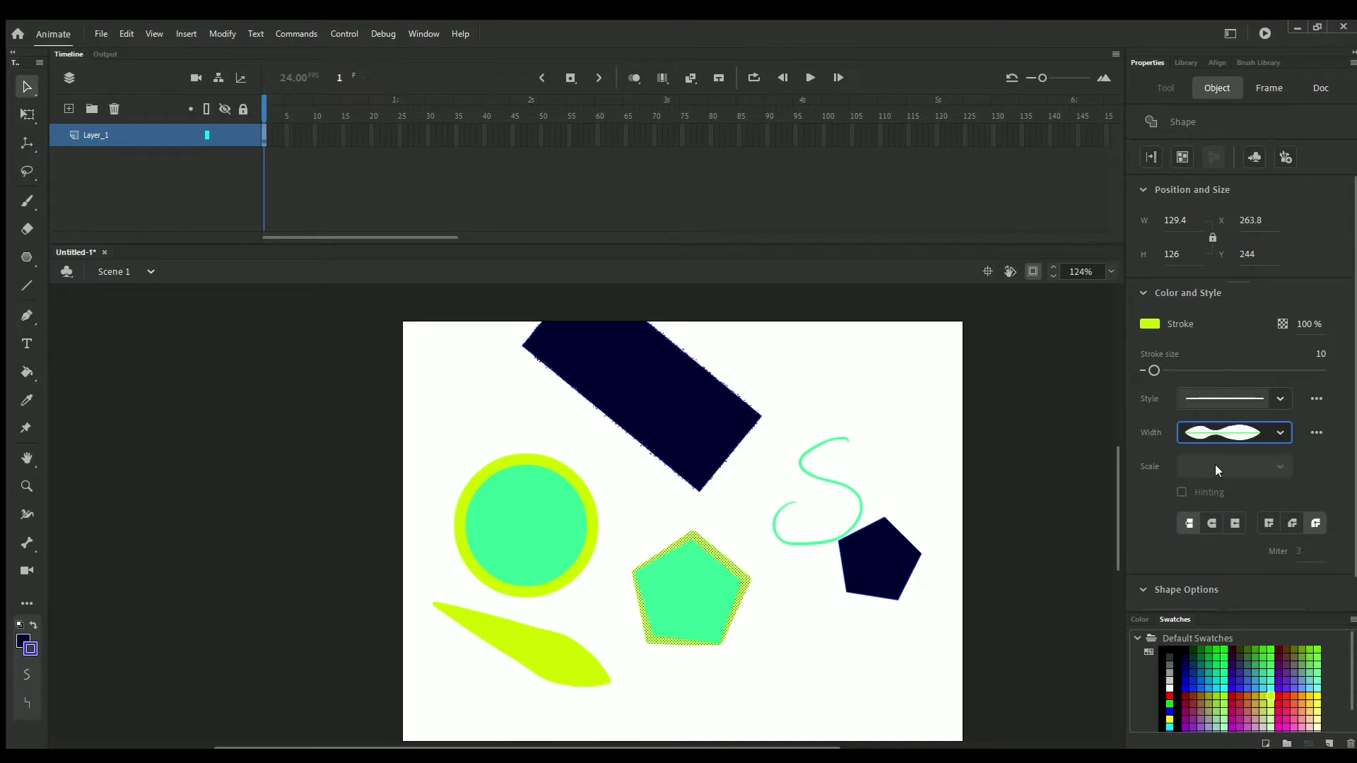
click(1213, 523)
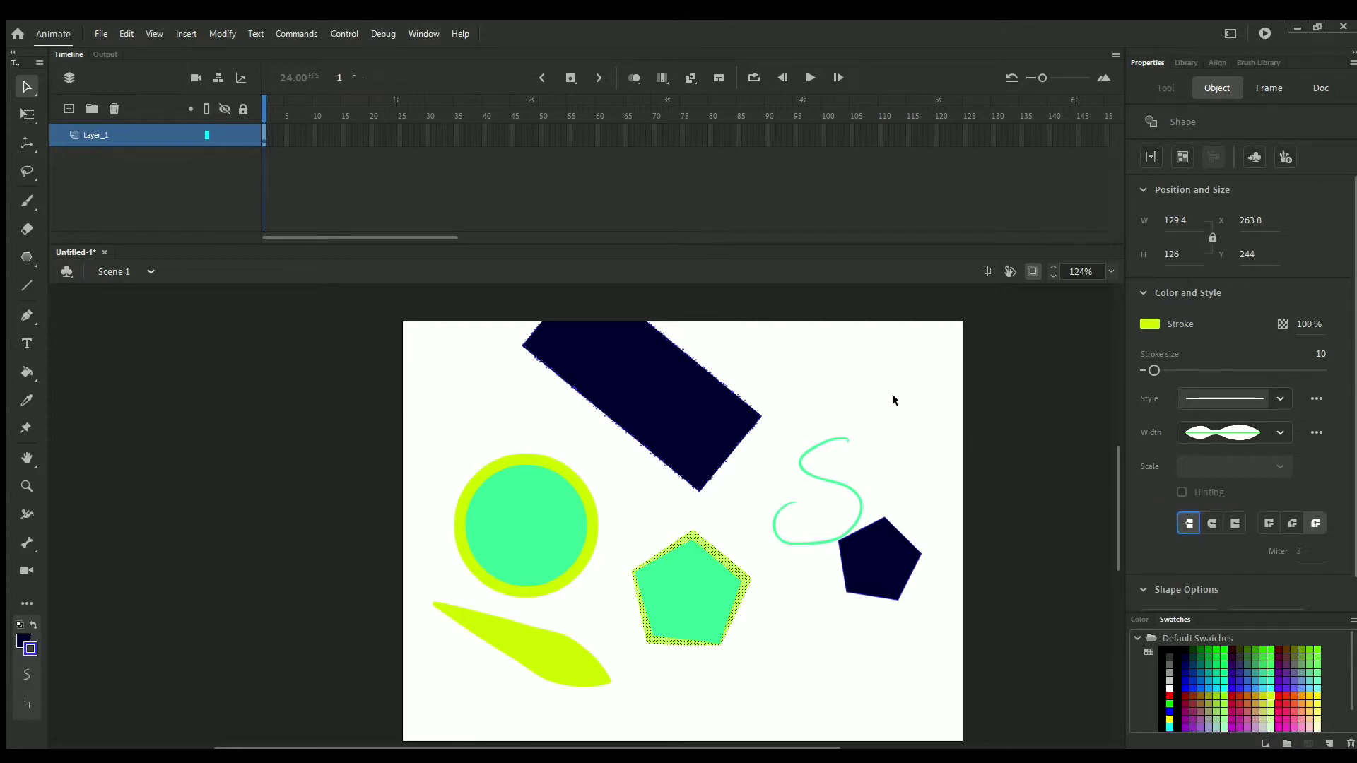
drag(610, 526, 573, 521)
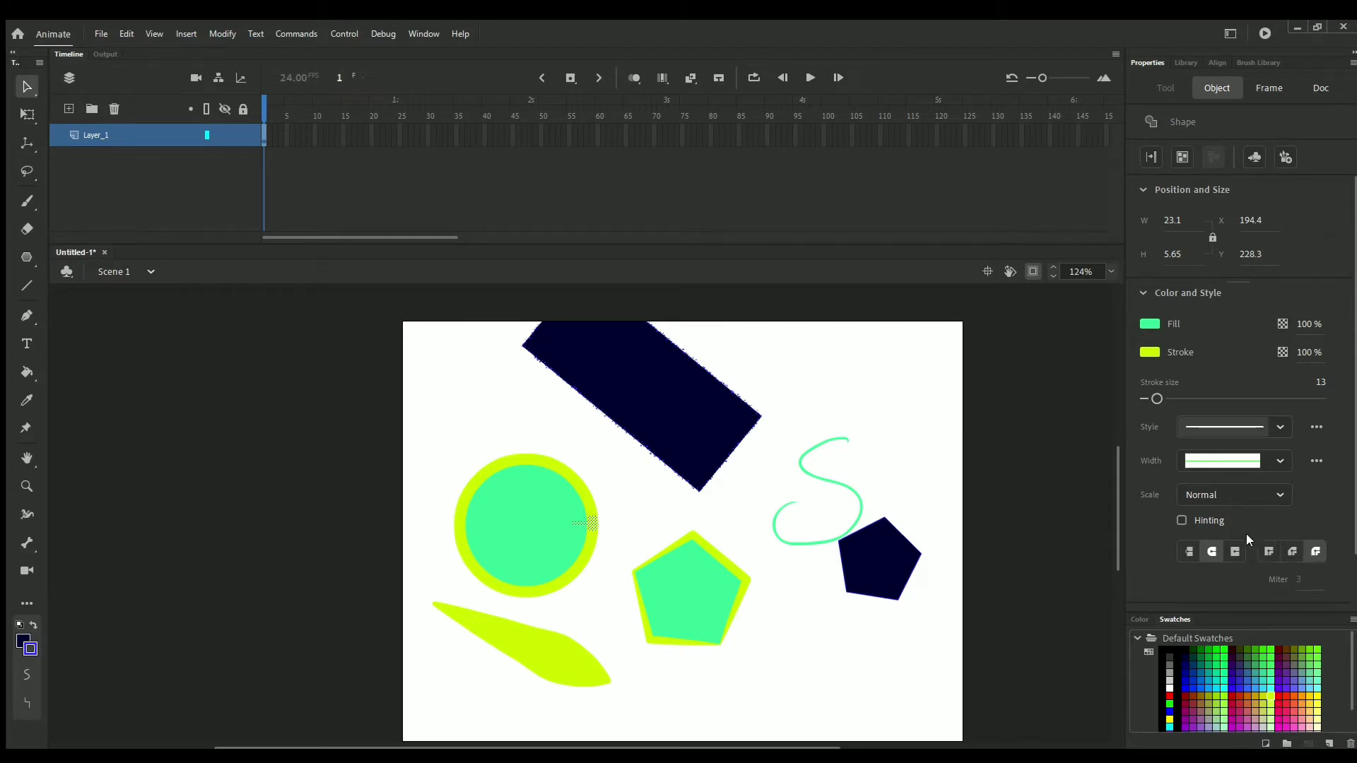
Draw a horizontal blue line about 203 px long across the stage's left edge and give it the uniform width profile.
click(27, 285)
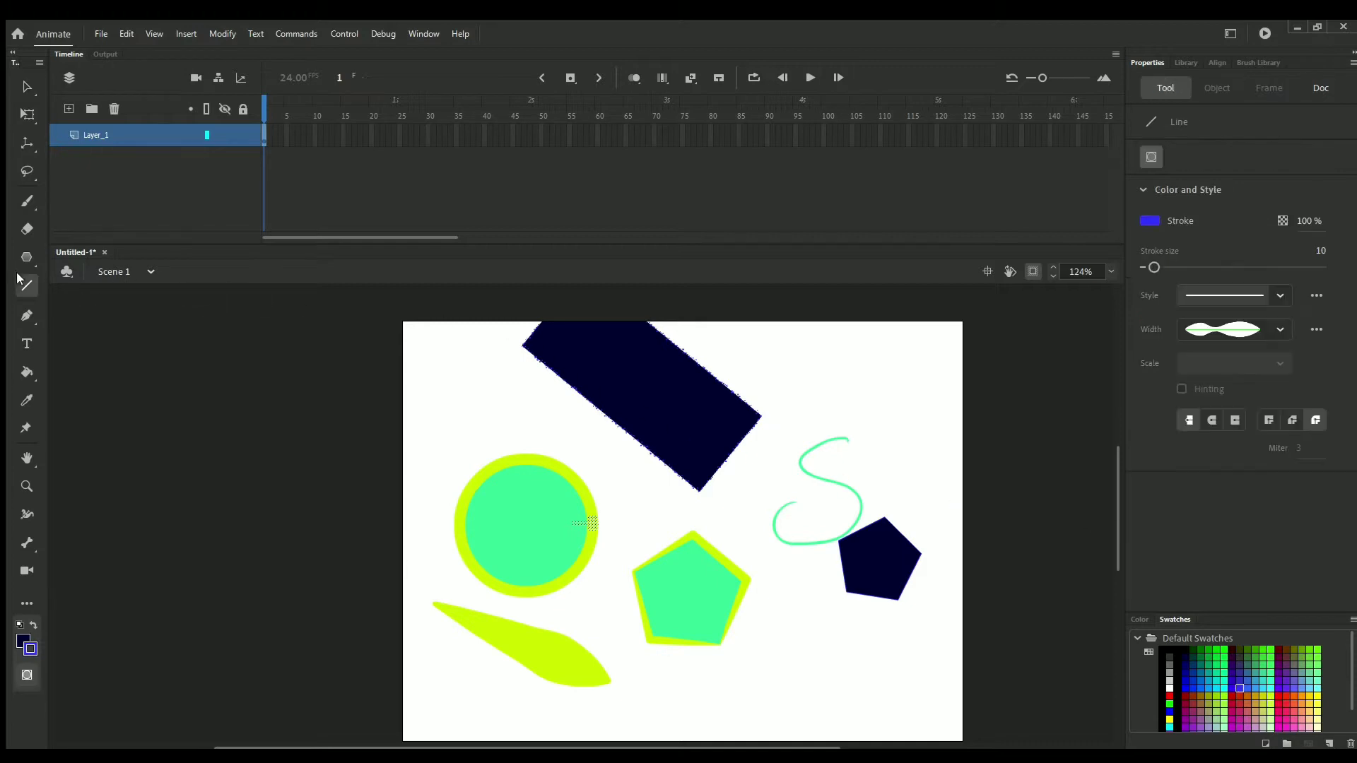
drag(372, 410, 559, 409)
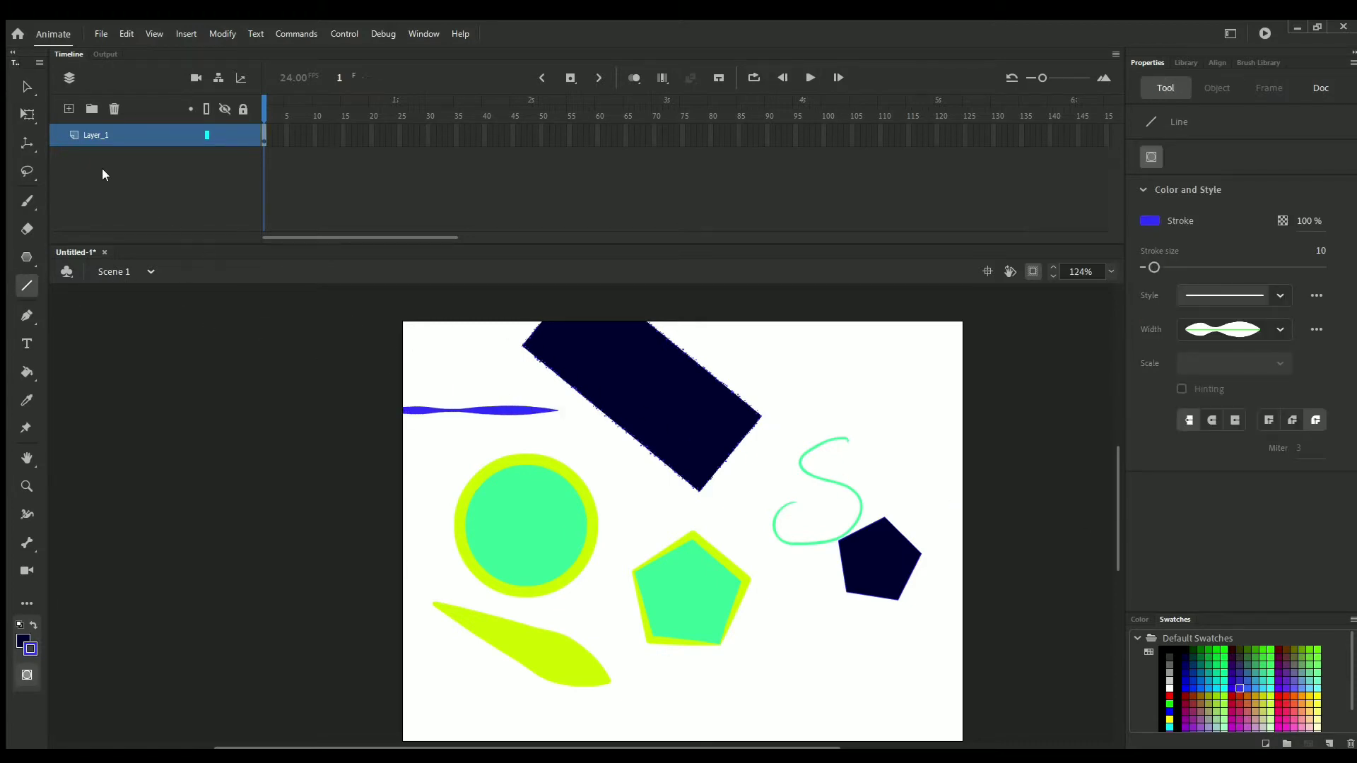
click(27, 86)
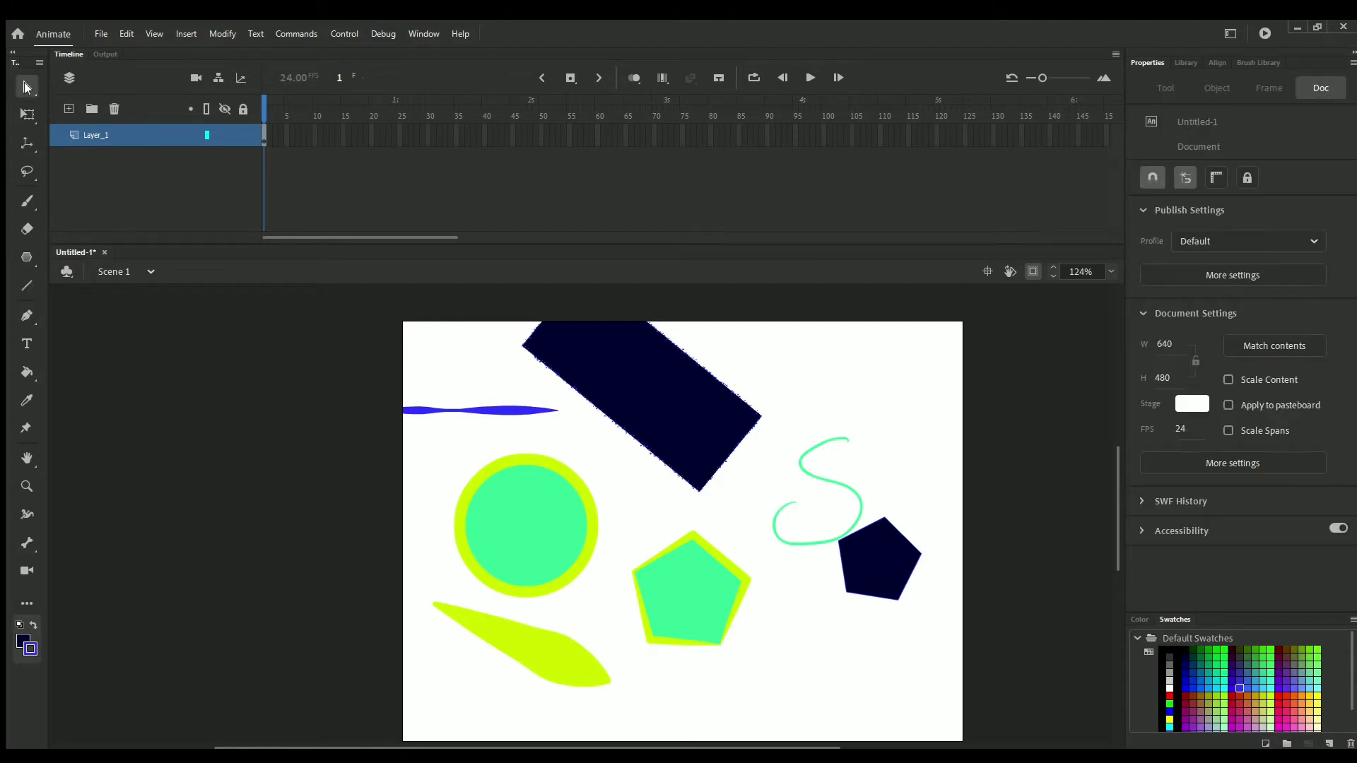
click(508, 410)
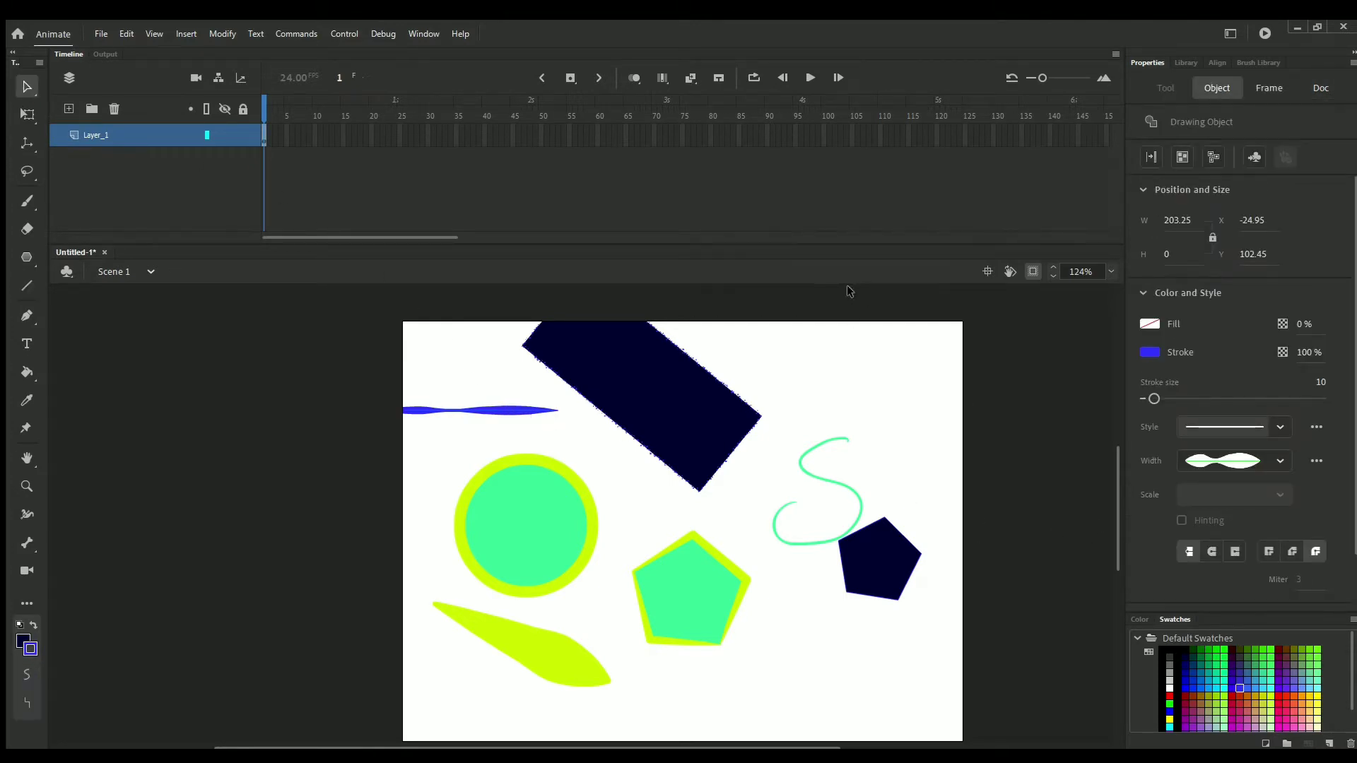
click(1257, 460)
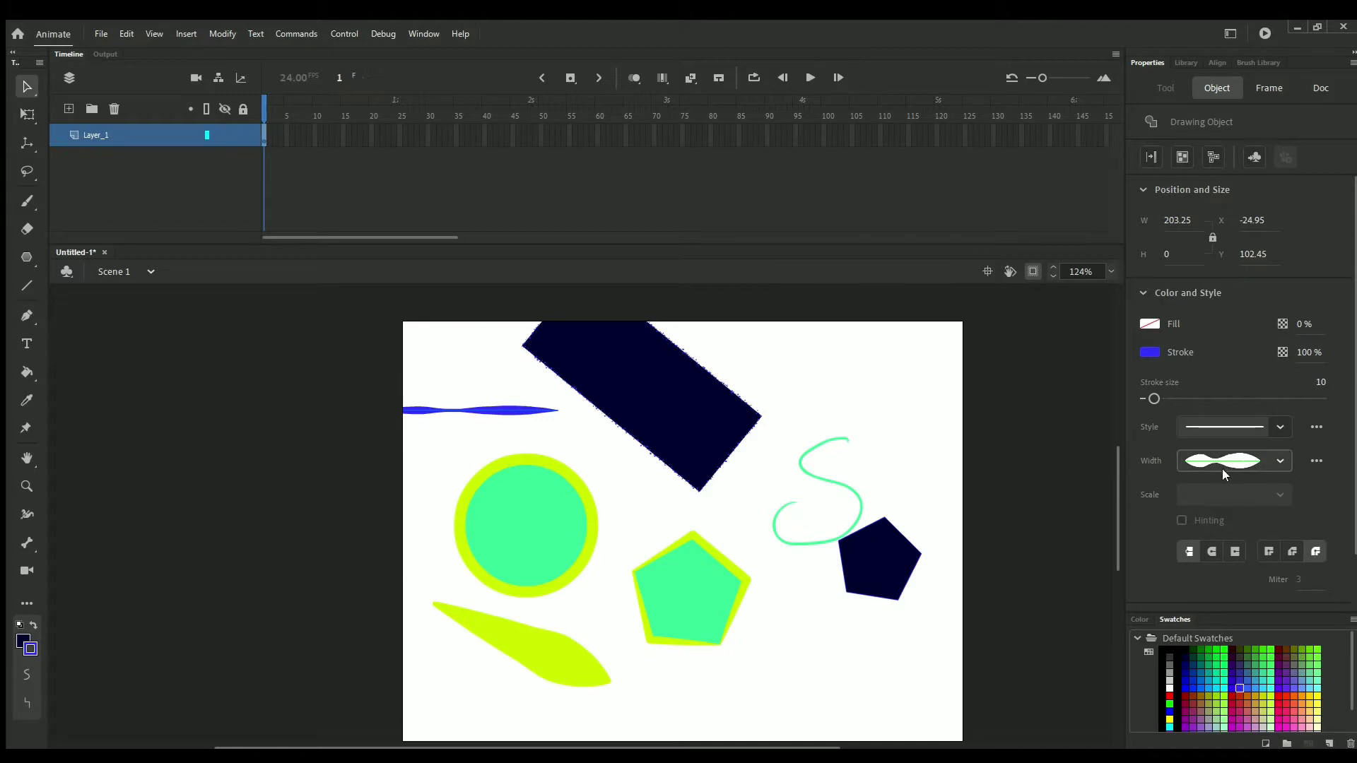
click(1223, 468)
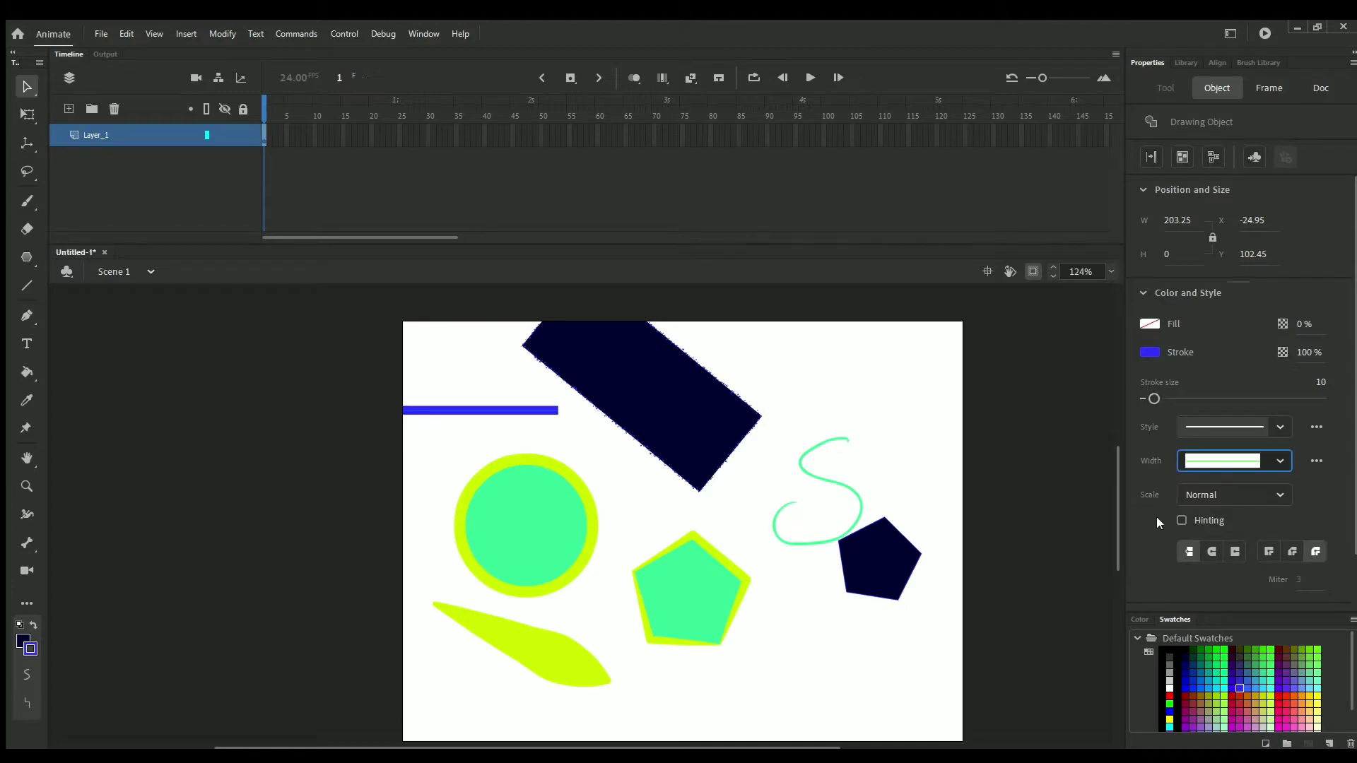
Try the round and square caps on the blue line, return to the flat cap, and turn hinting on and off.
click(1211, 551)
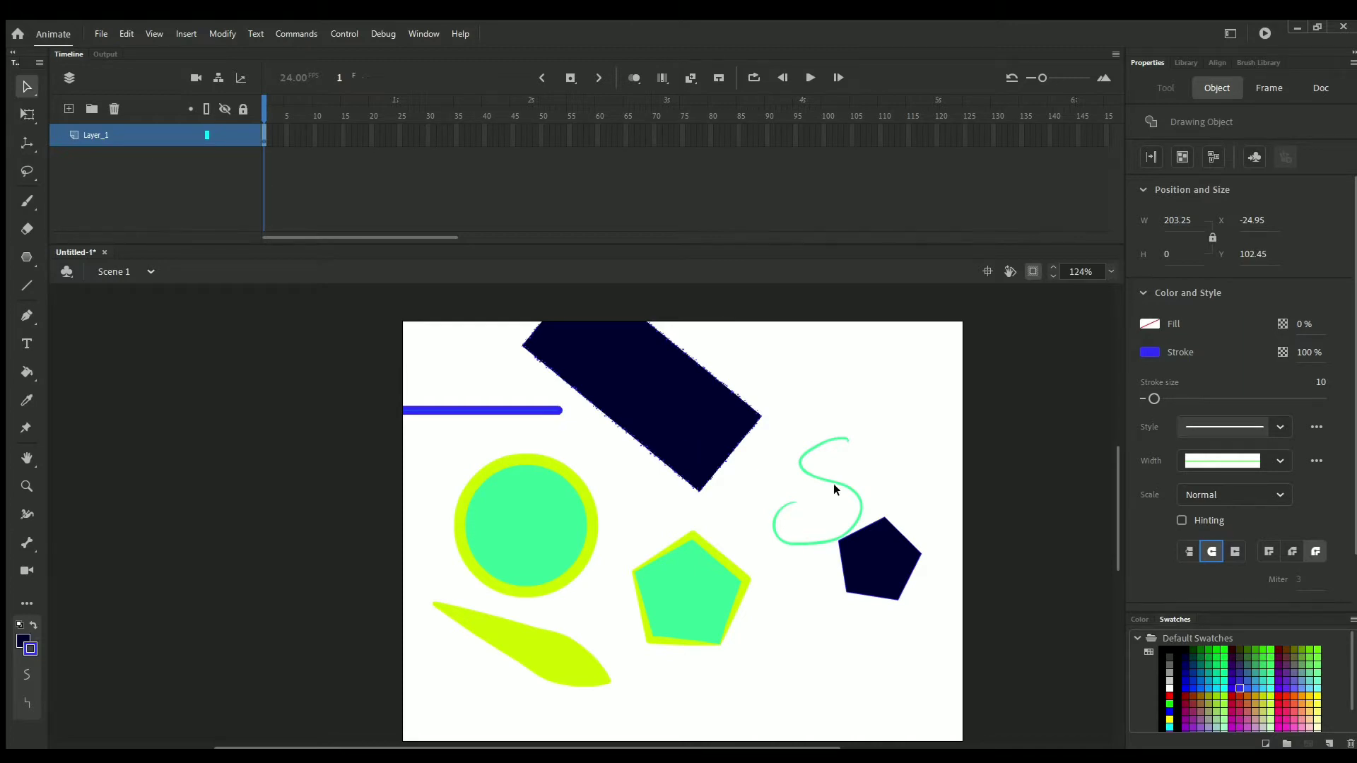
click(1229, 552)
click(1179, 549)
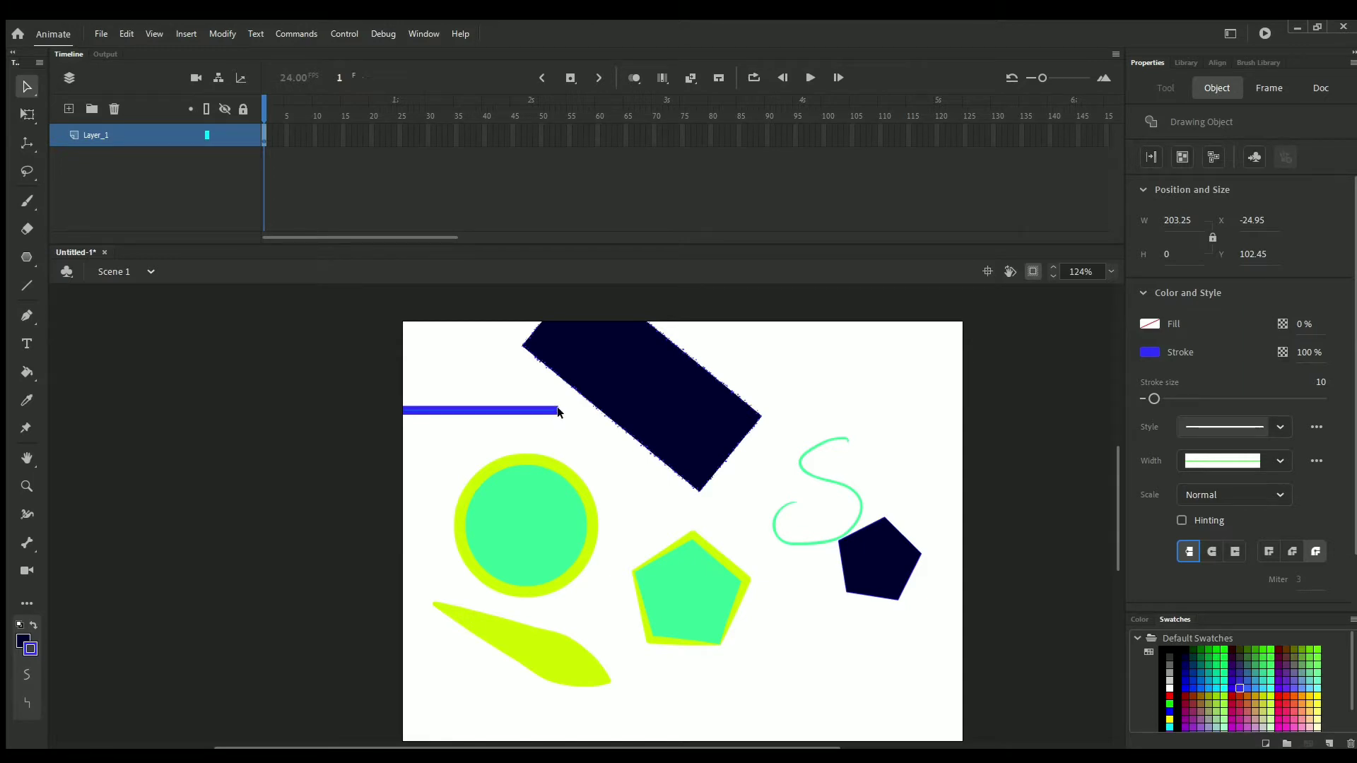
click(1230, 552)
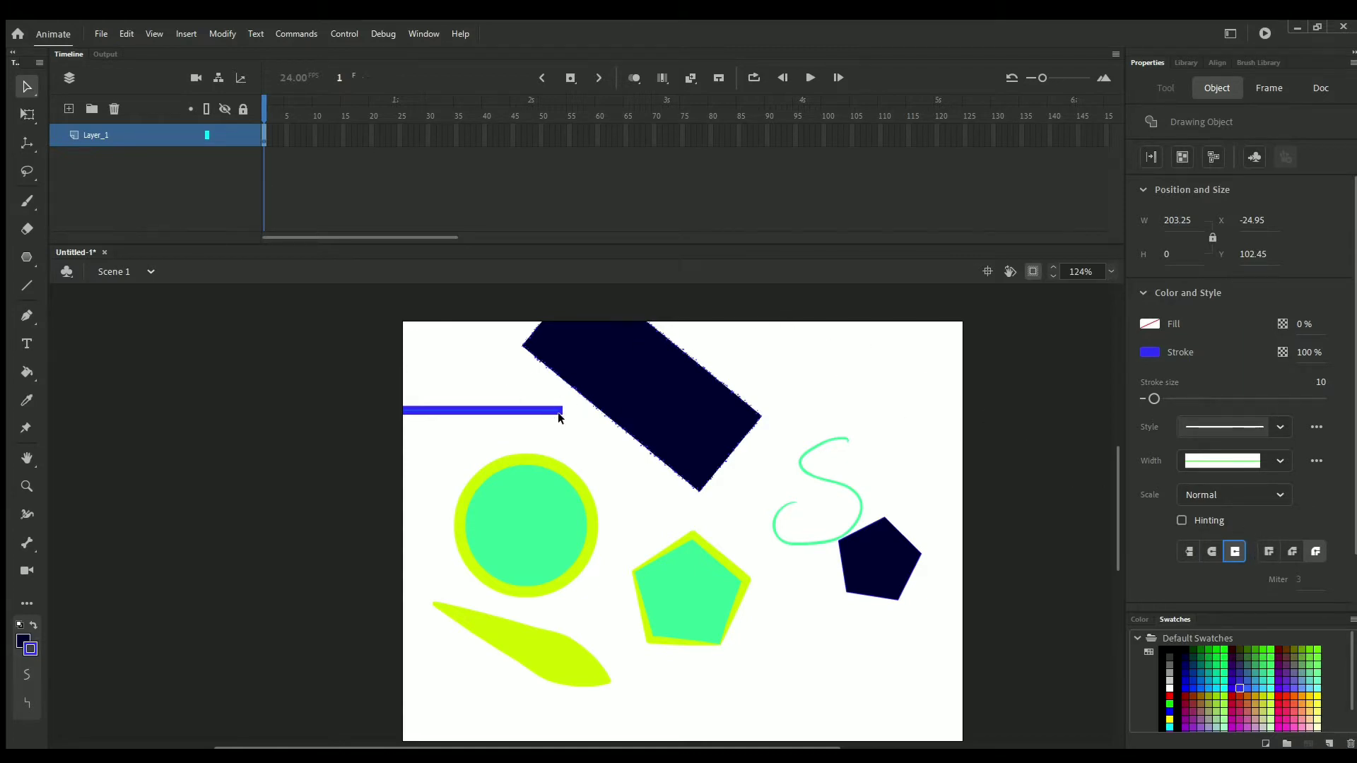
click(1187, 548)
click(1183, 519)
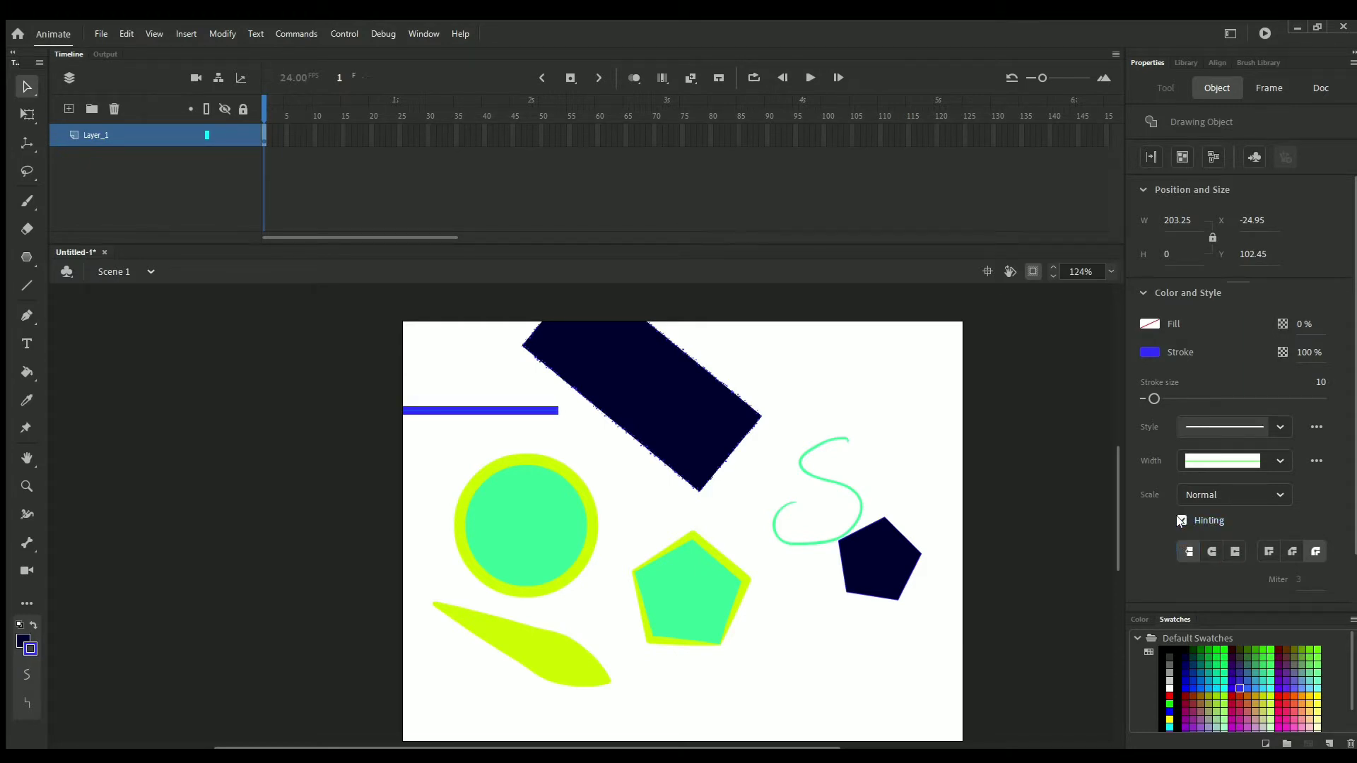
click(1183, 520)
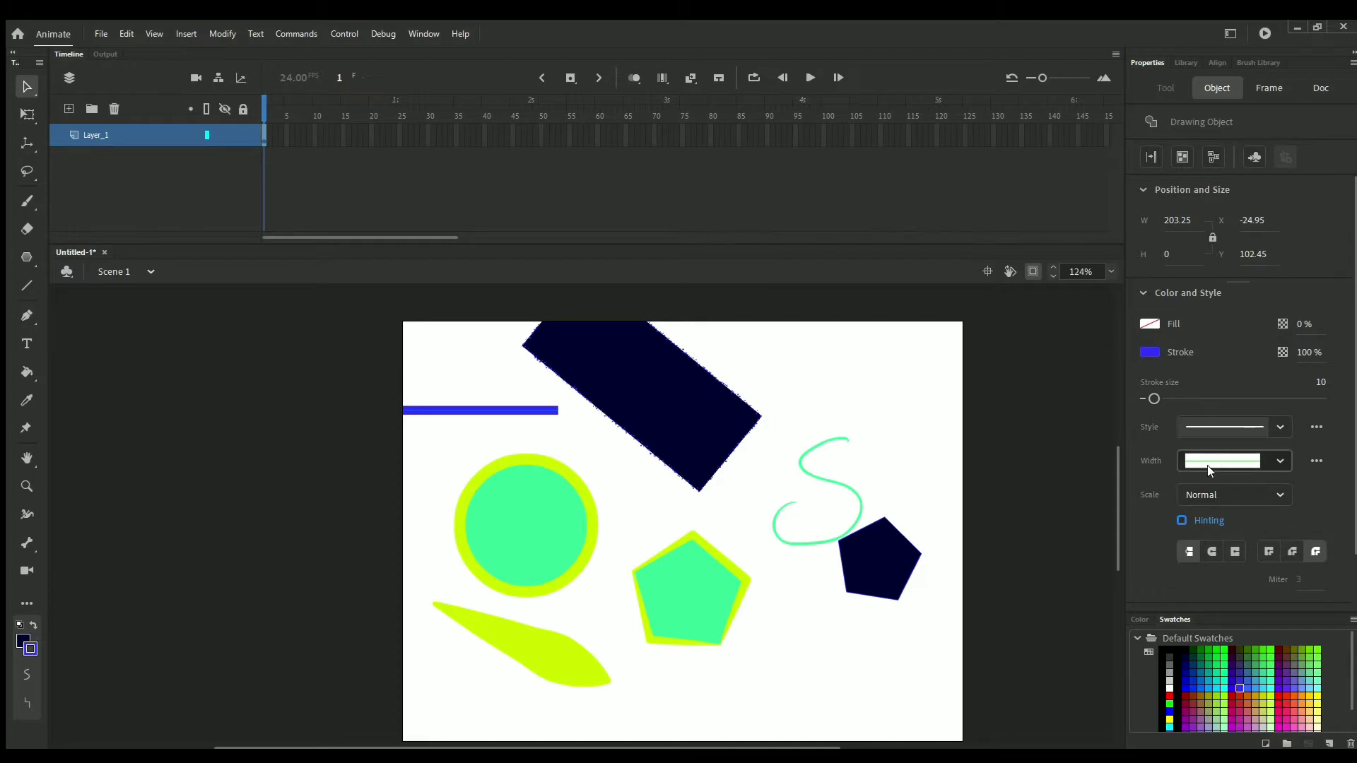
Apply the wavy width profile to the blue line, try a rough brush stroke style, and change the style to speckled dots.
click(1309, 461)
click(1213, 504)
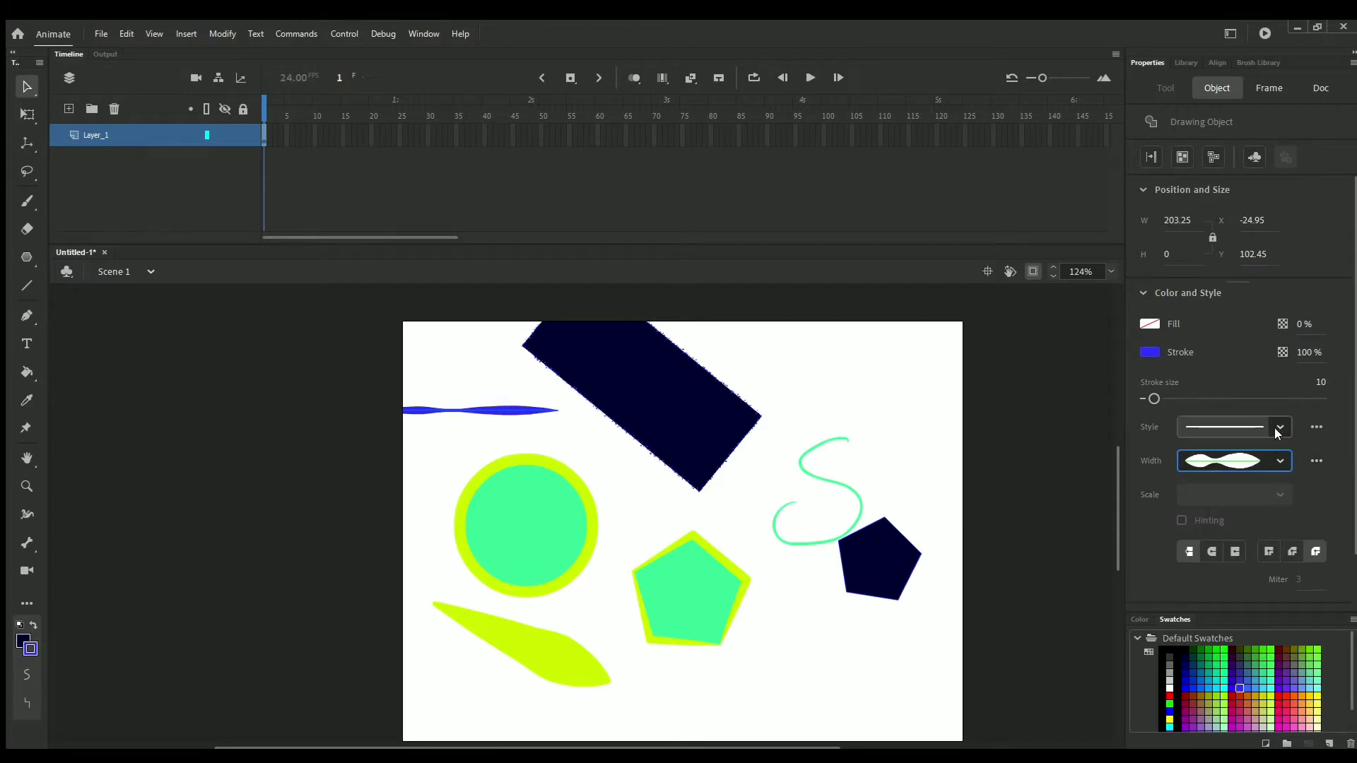
click(1201, 509)
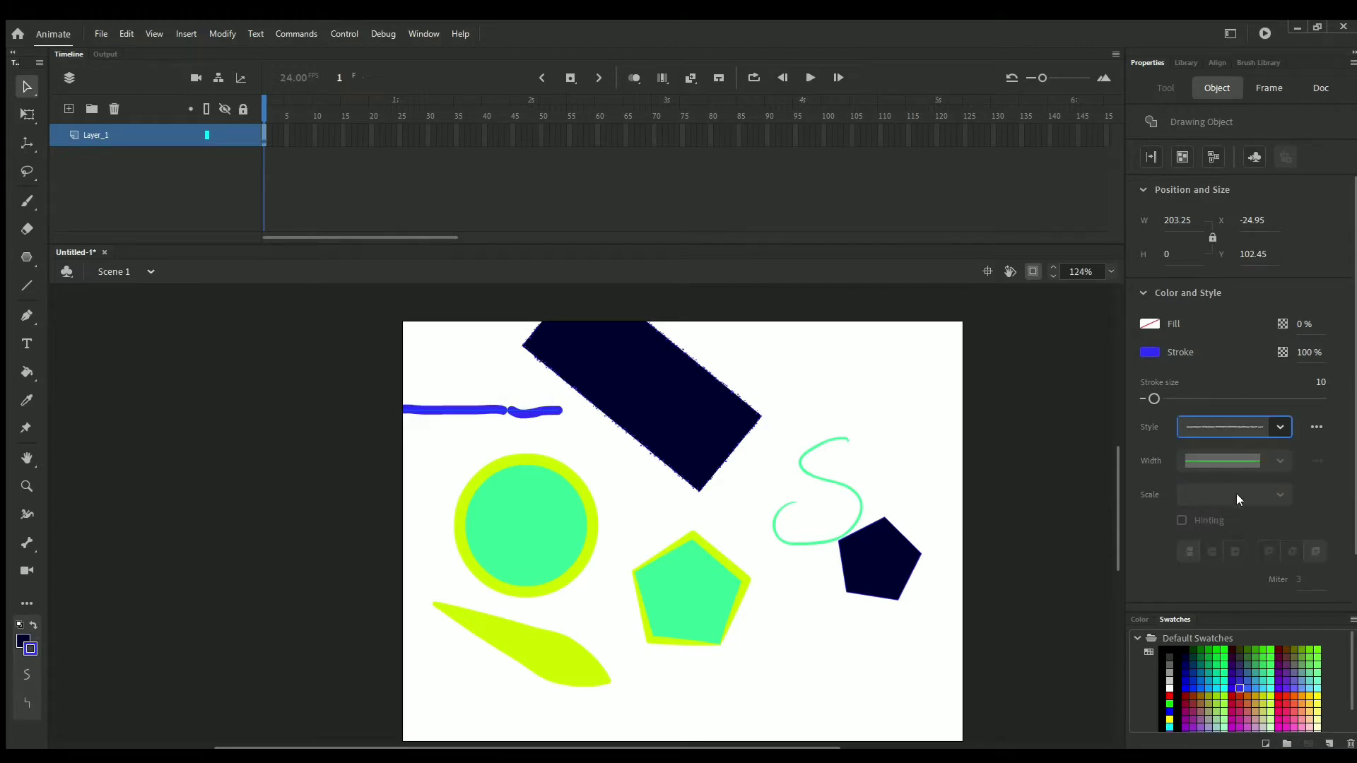
click(1276, 428)
click(1211, 550)
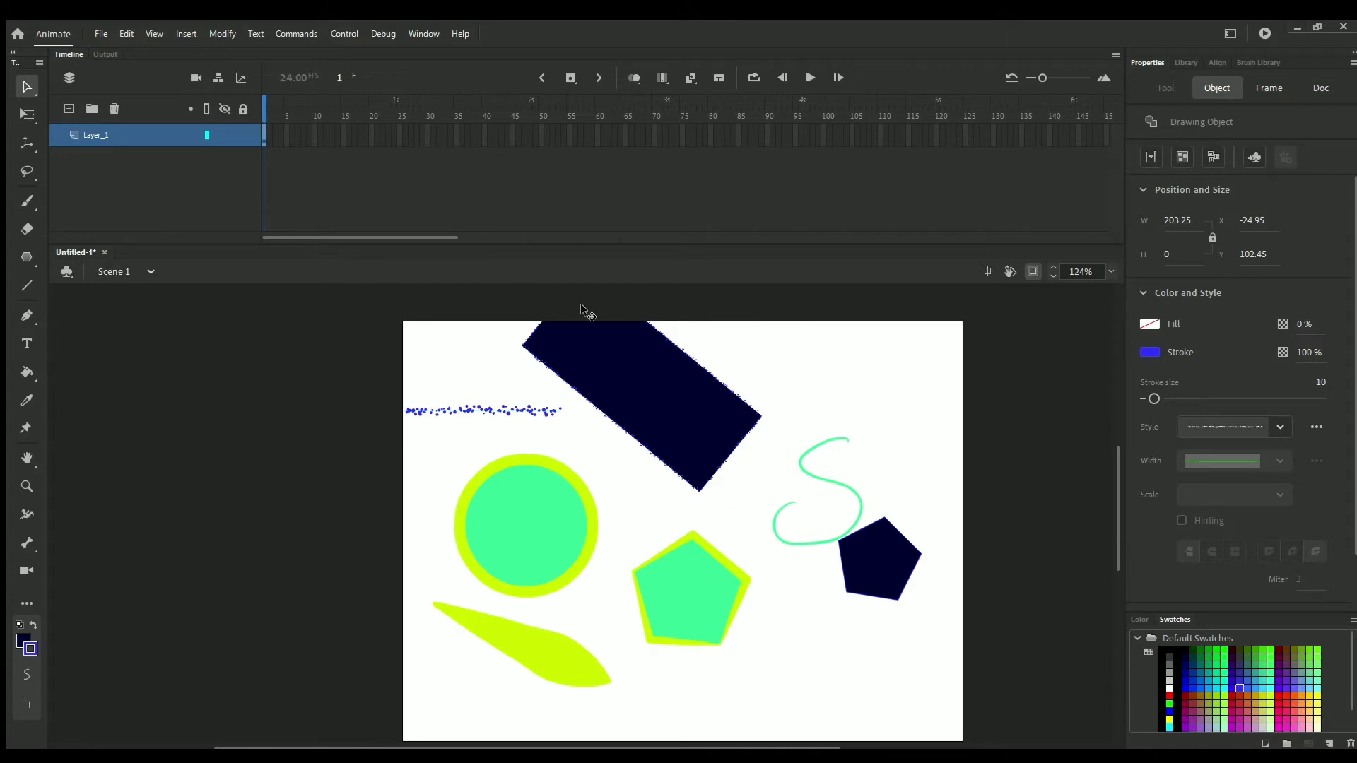
Delete every shape on the stage and draw a dark navy pentagon about 159 px wide near the stage's upper-left corner.
drag(374, 304, 989, 742)
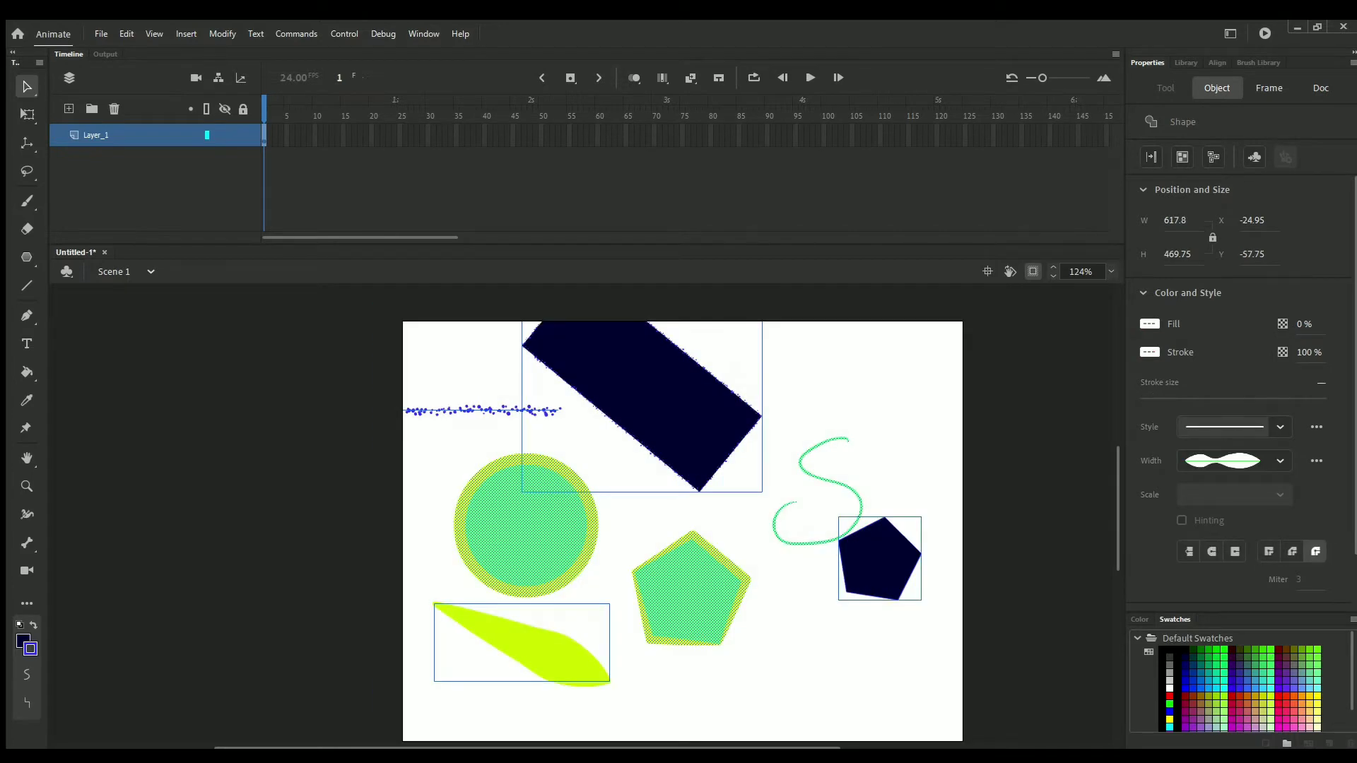
key(Delete)
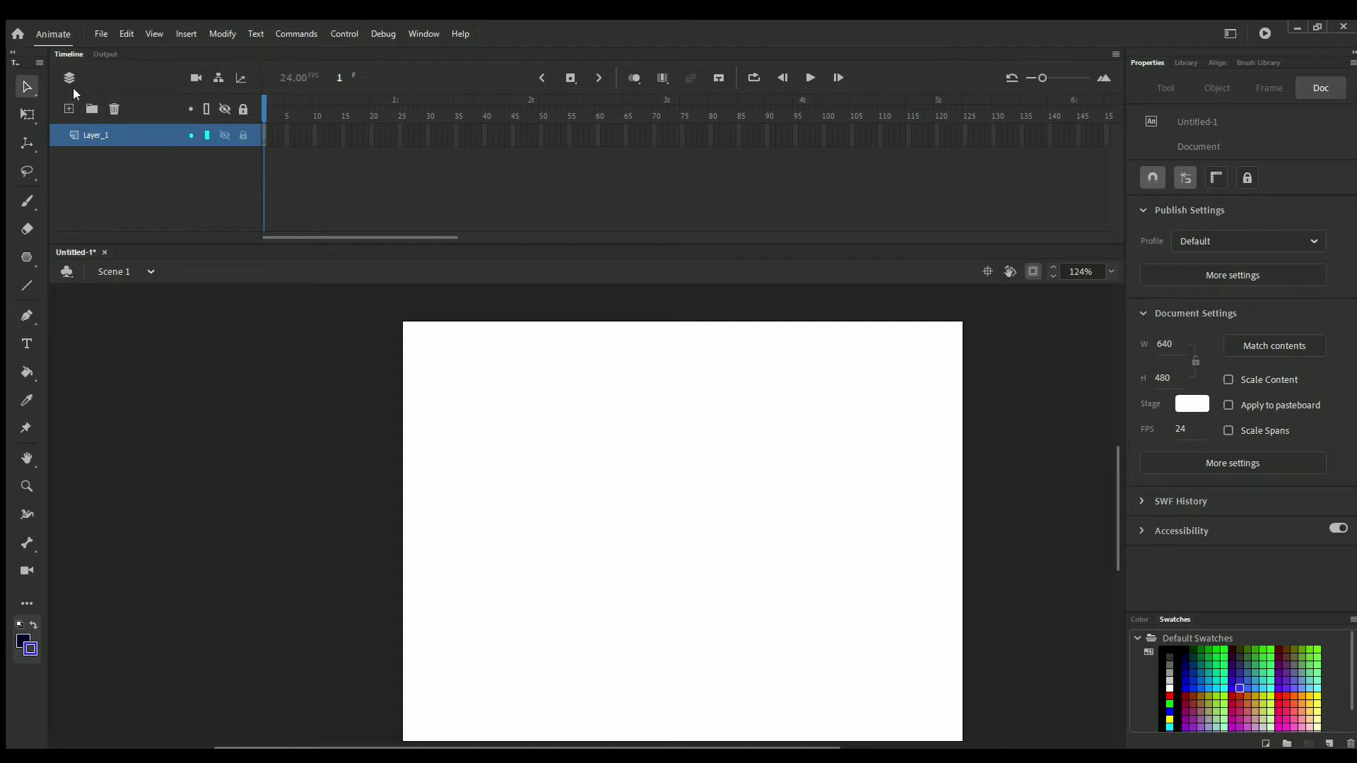
click(23, 256)
mouse_move(529, 400)
mouse_down()
mouse_move(718, 551)
mouse_move(621, 455)
mouse_move(617, 408)
mouse_up()
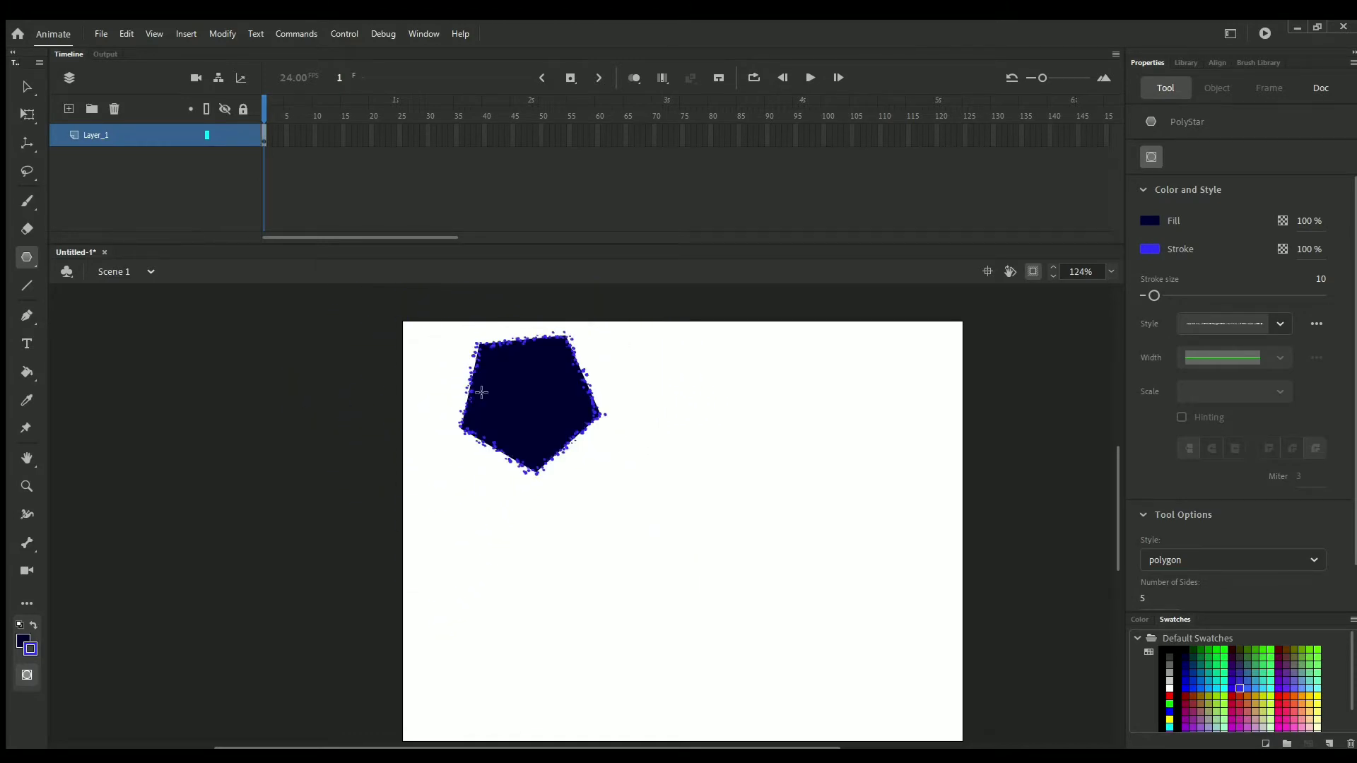
Break the pentagon drawing object apart into a plain shape.
click(24, 85)
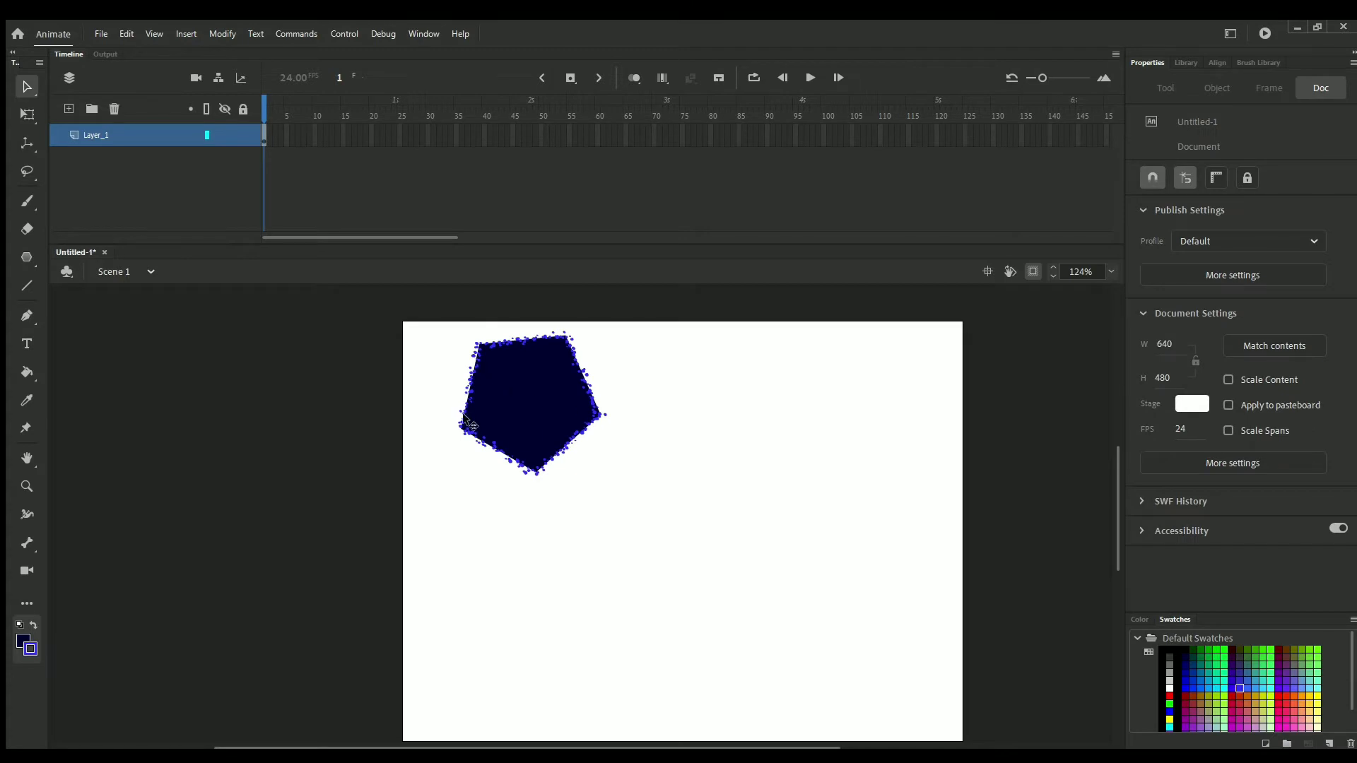
click(506, 416)
click(421, 403)
click(506, 408)
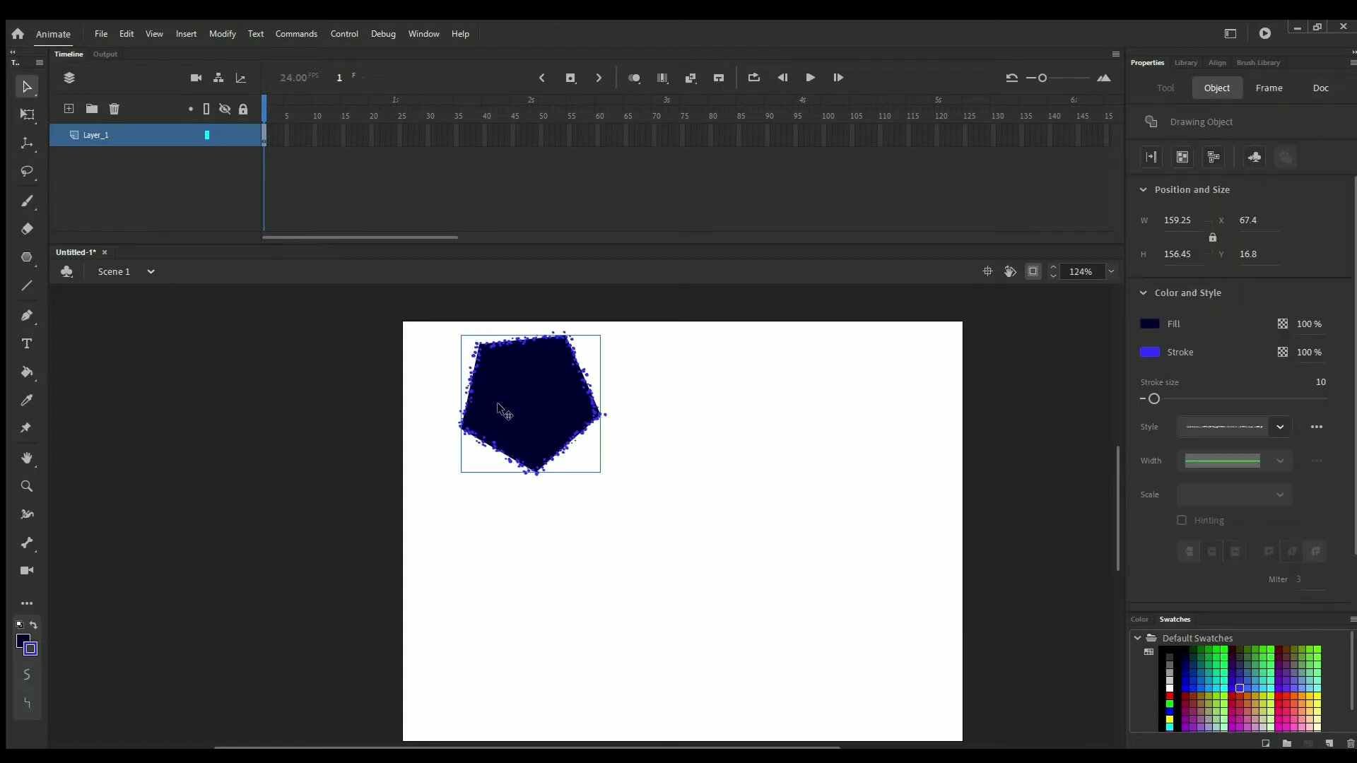
click(415, 407)
click(516, 400)
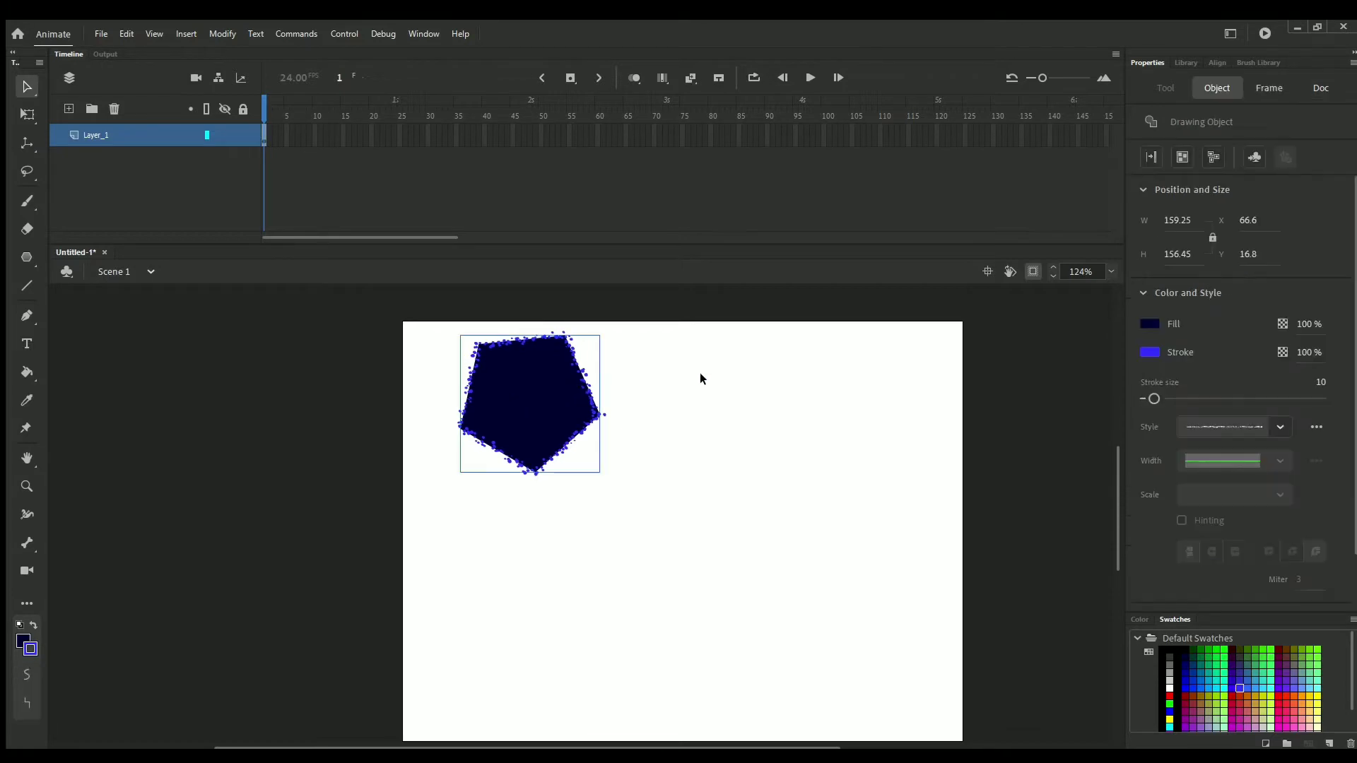
click(1208, 157)
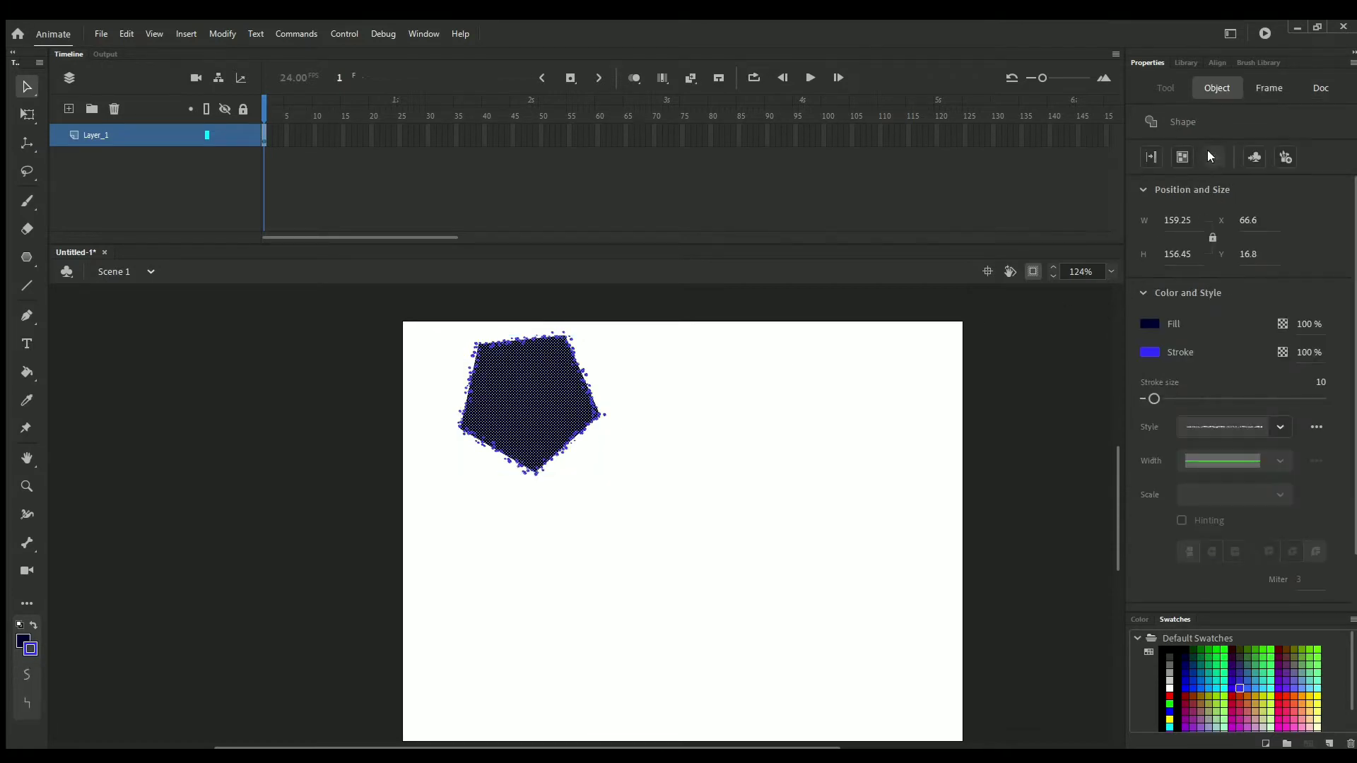
Select the pentagon's fill on its own, shift it slightly away from the outline, and undo the move.
click(702, 384)
click(563, 396)
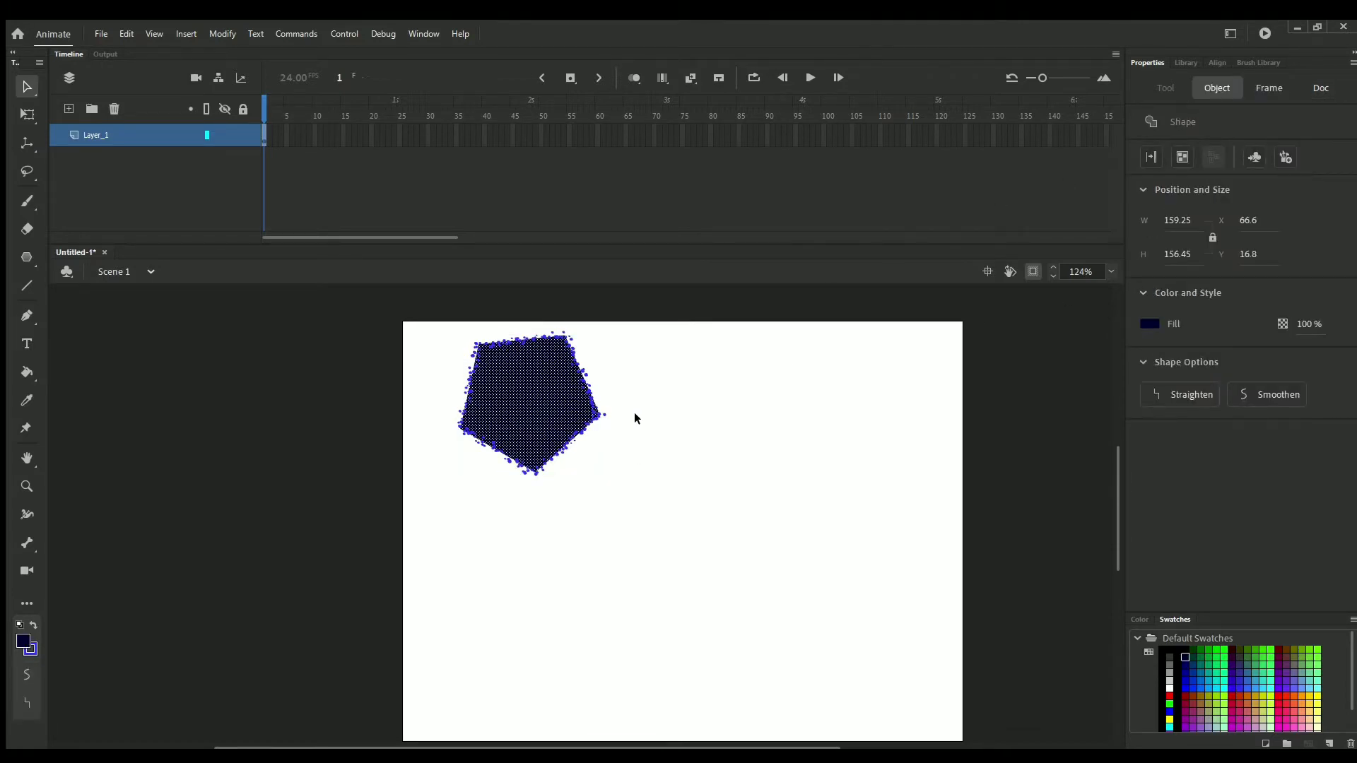
click(633, 414)
click(569, 402)
click(624, 415)
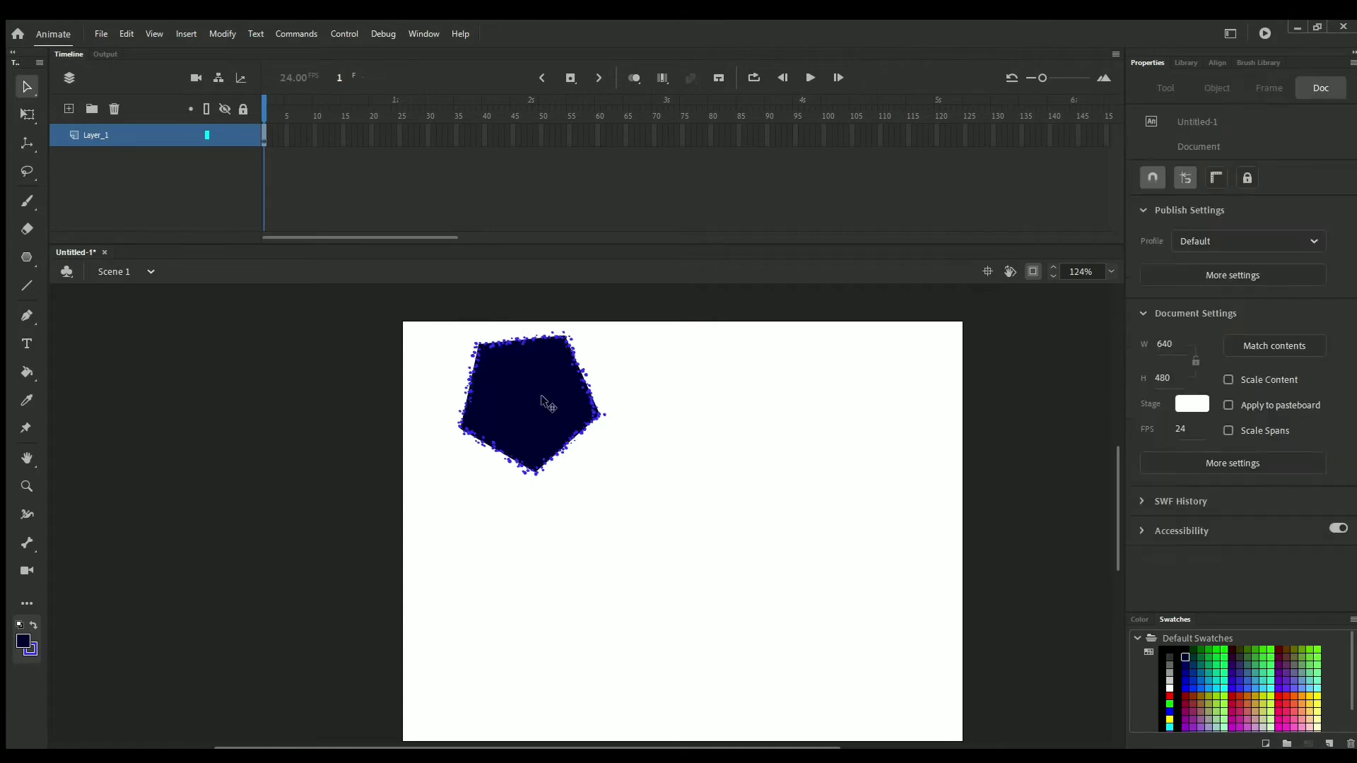
click(545, 397)
mouse_move(503, 404)
mouse_down()
mouse_move(690, 439)
mouse_move(652, 443)
mouse_move(491, 396)
mouse_up()
click(697, 438)
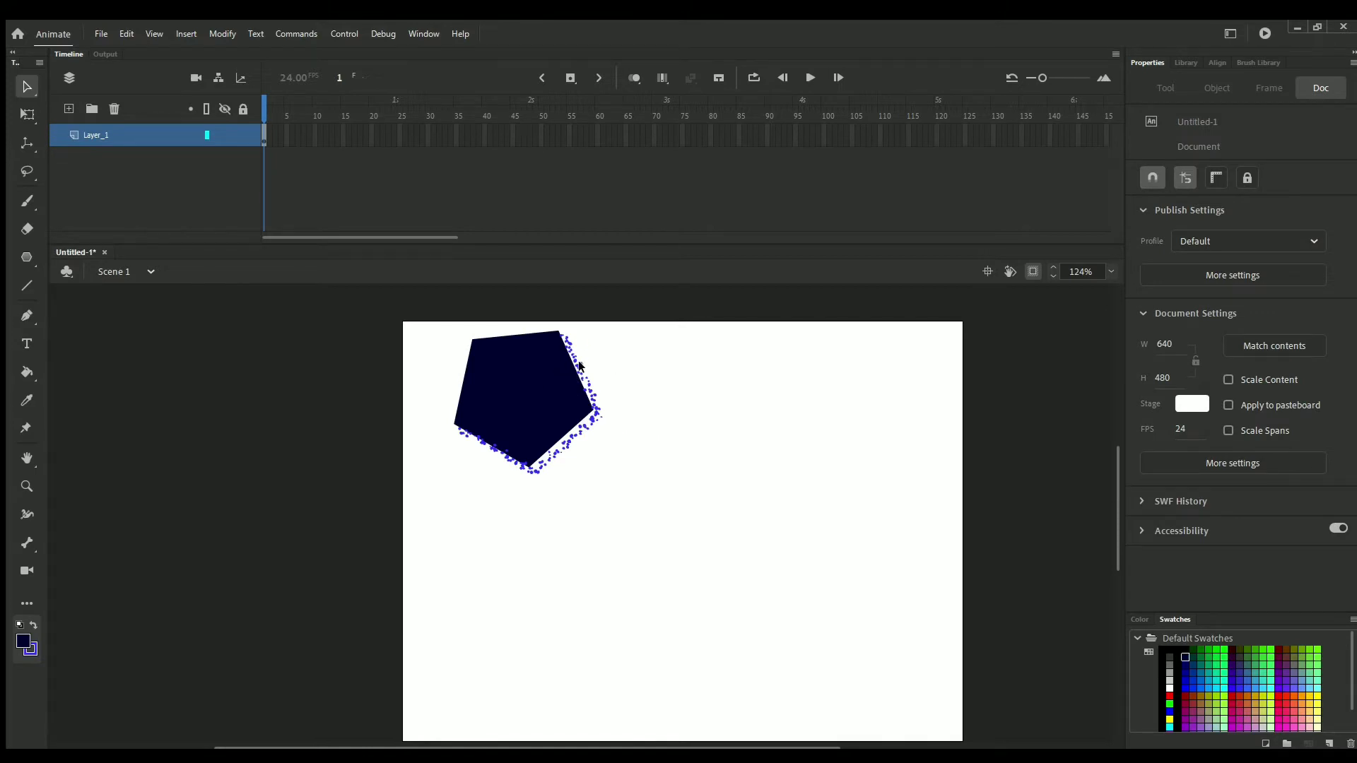
key(ctrl+z)
key(ctrl+y)
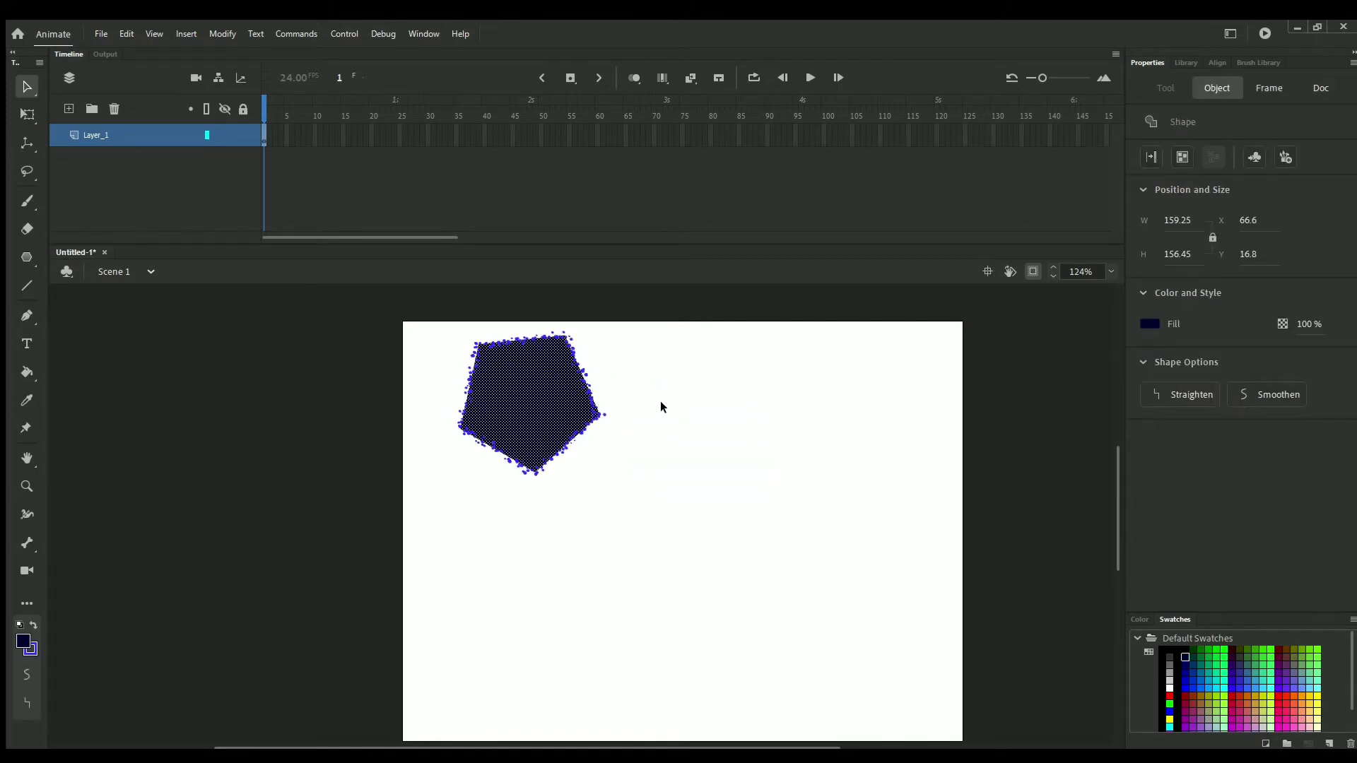
Select parts of the pentagon's speckled outline separately from its fill.
click(615, 432)
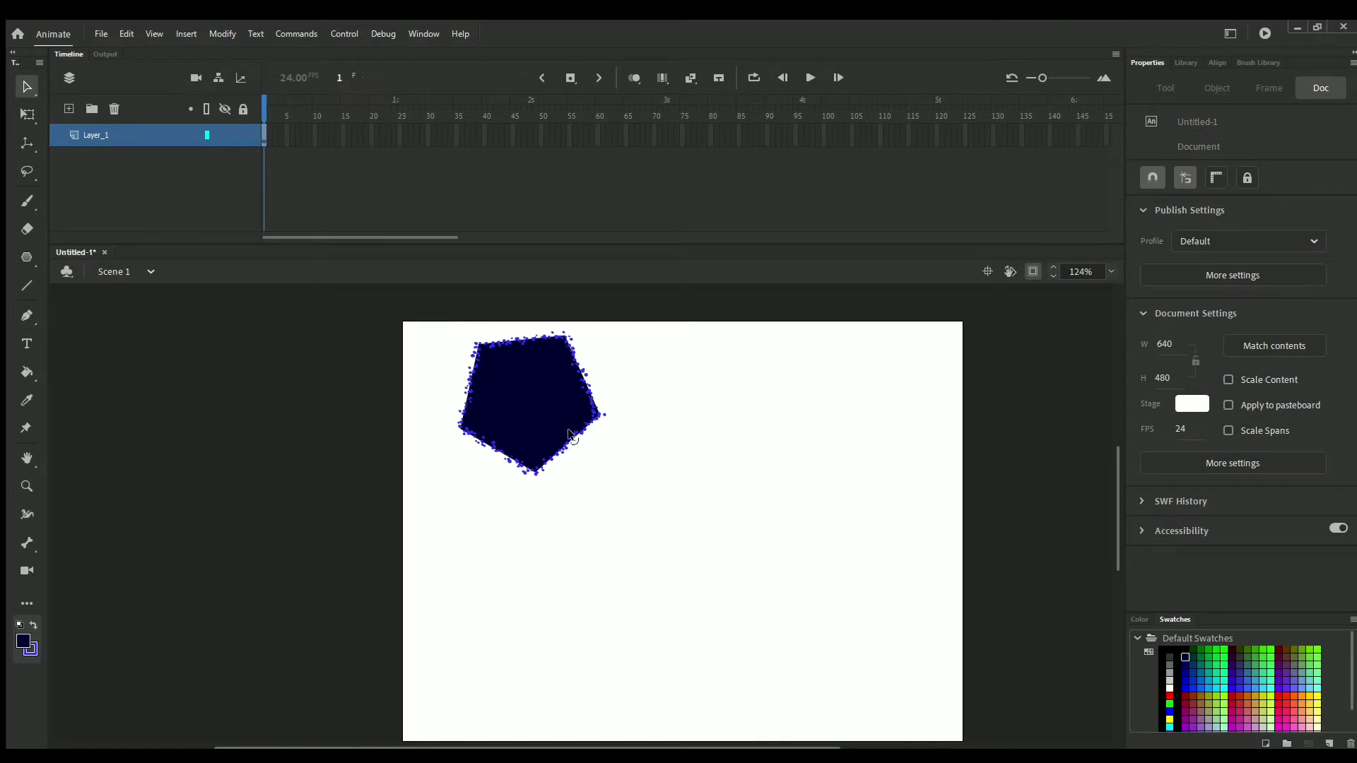
click(572, 438)
click(567, 443)
click(563, 446)
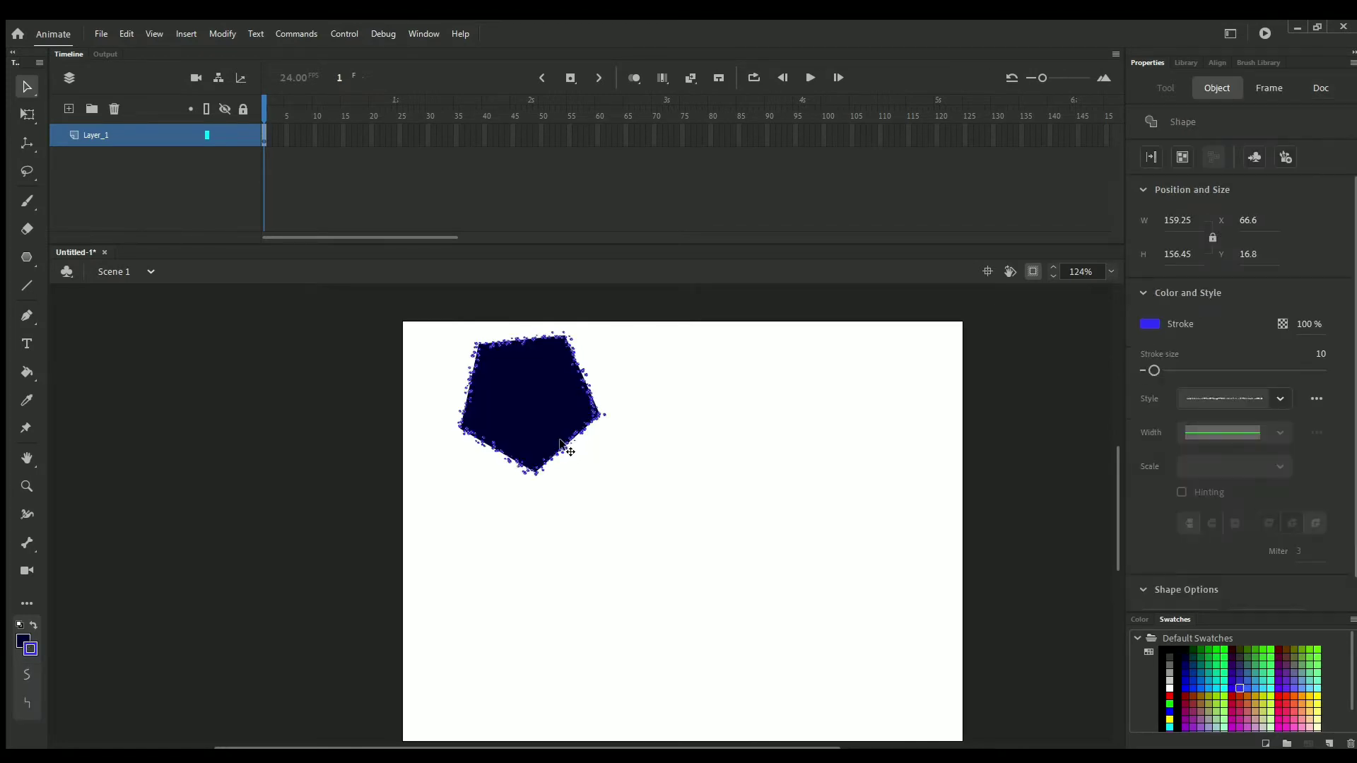
click(574, 380)
click(640, 462)
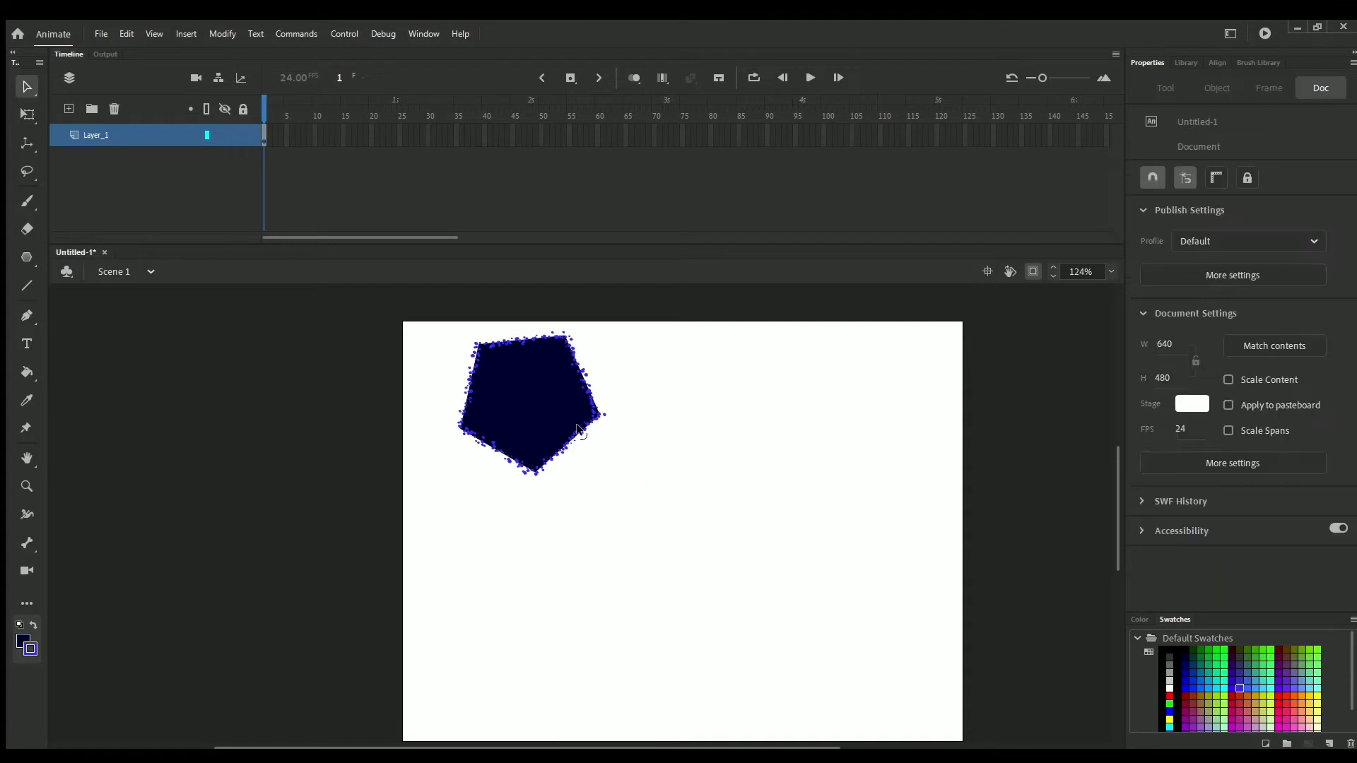
Select the whole pentagon with its outline and turn it back into a drawing object.
drag(653, 380, 531, 441)
click(678, 466)
drag(606, 497, 439, 288)
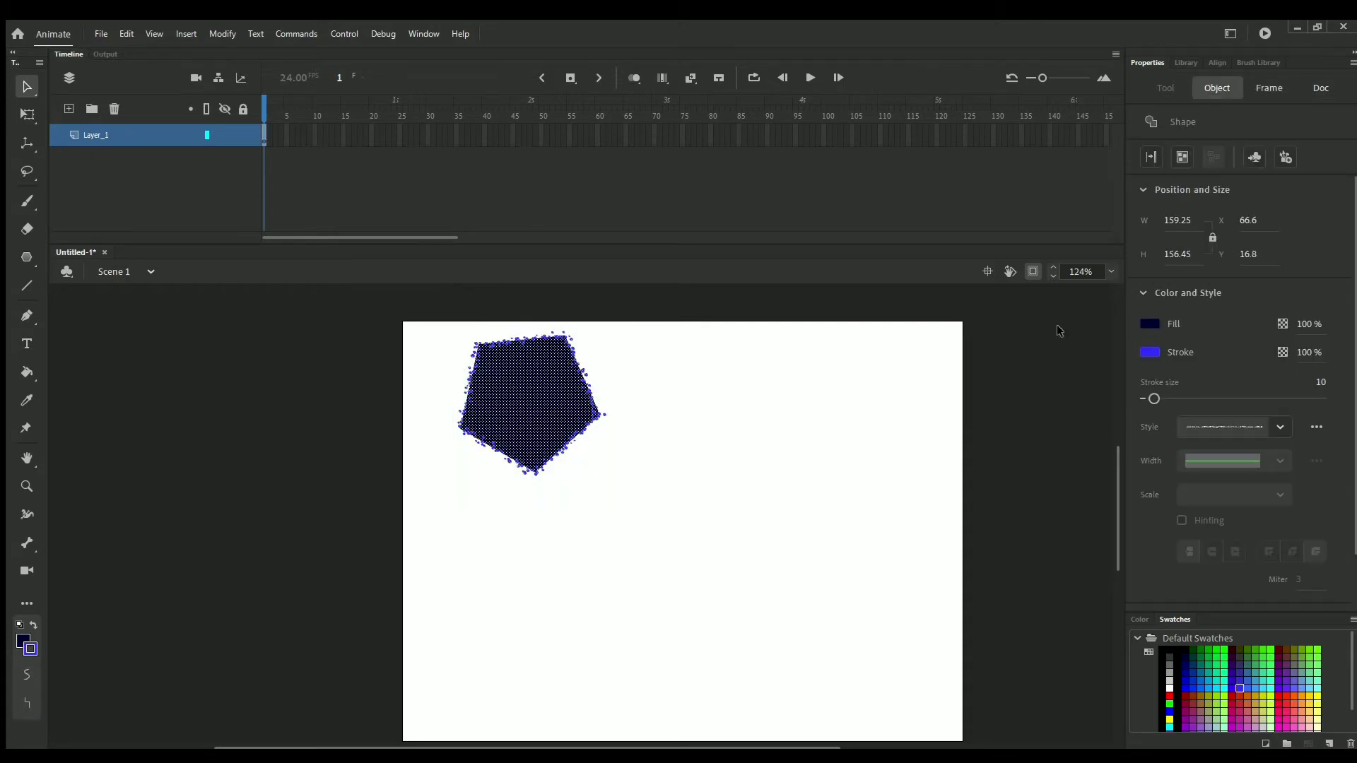
click(1173, 159)
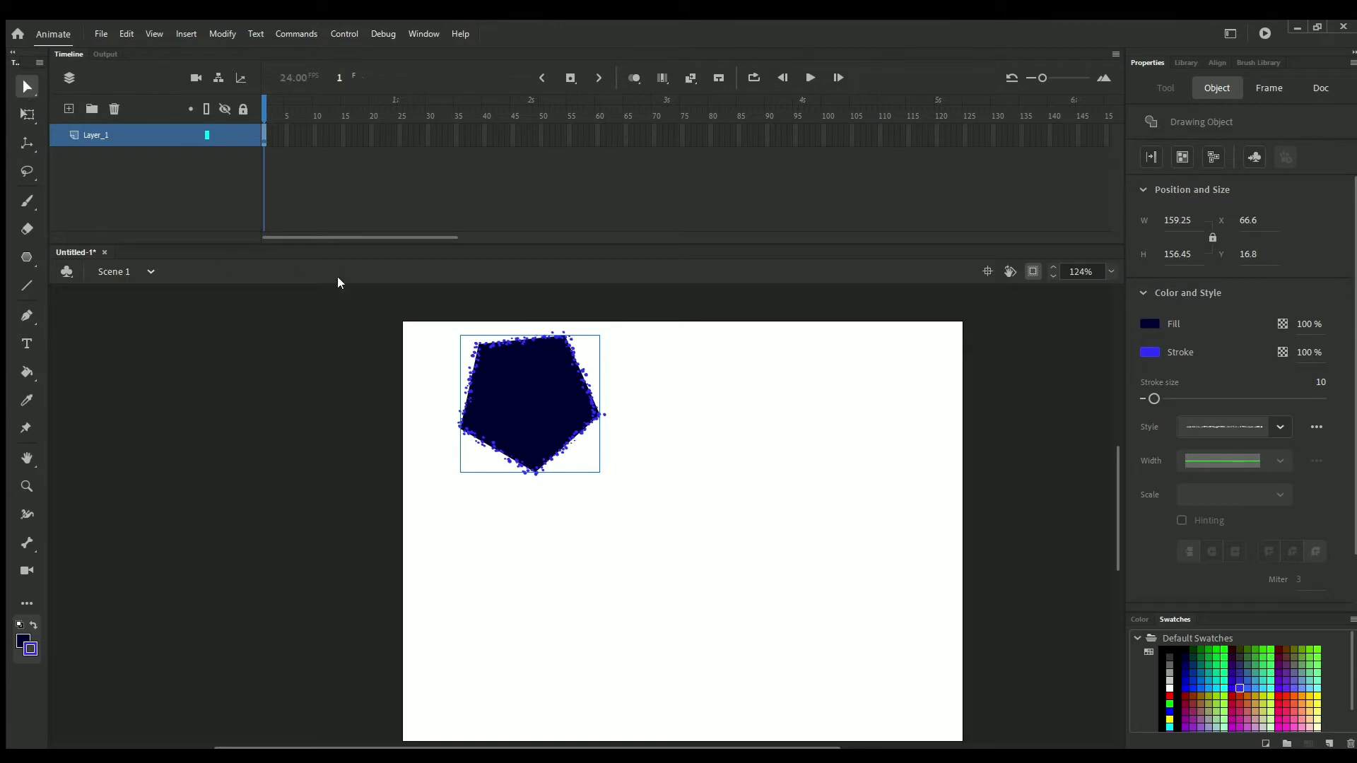
Stretch the pentagon to about 232 px high by its bottom corner and move it to about X 148, Y 64.
click(454, 494)
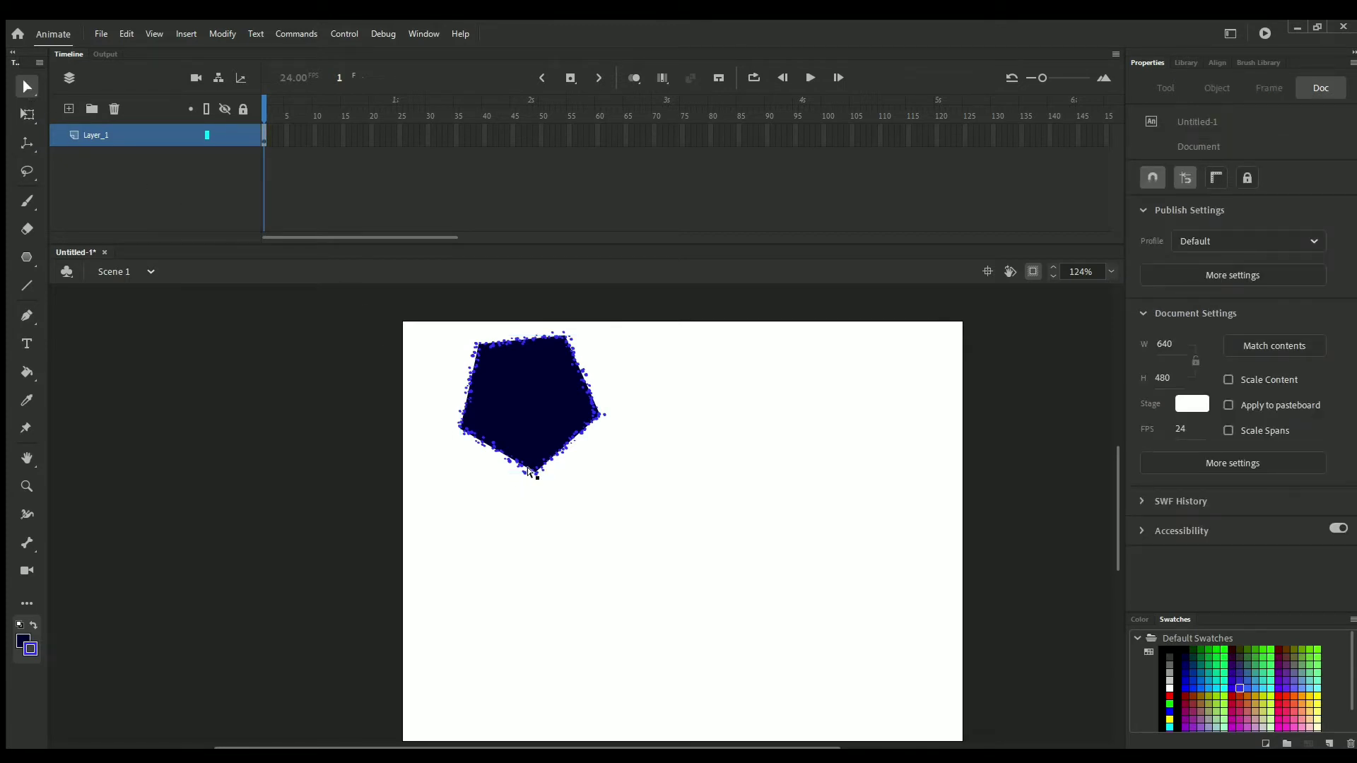
drag(533, 472, 639, 575)
drag(609, 497, 622, 468)
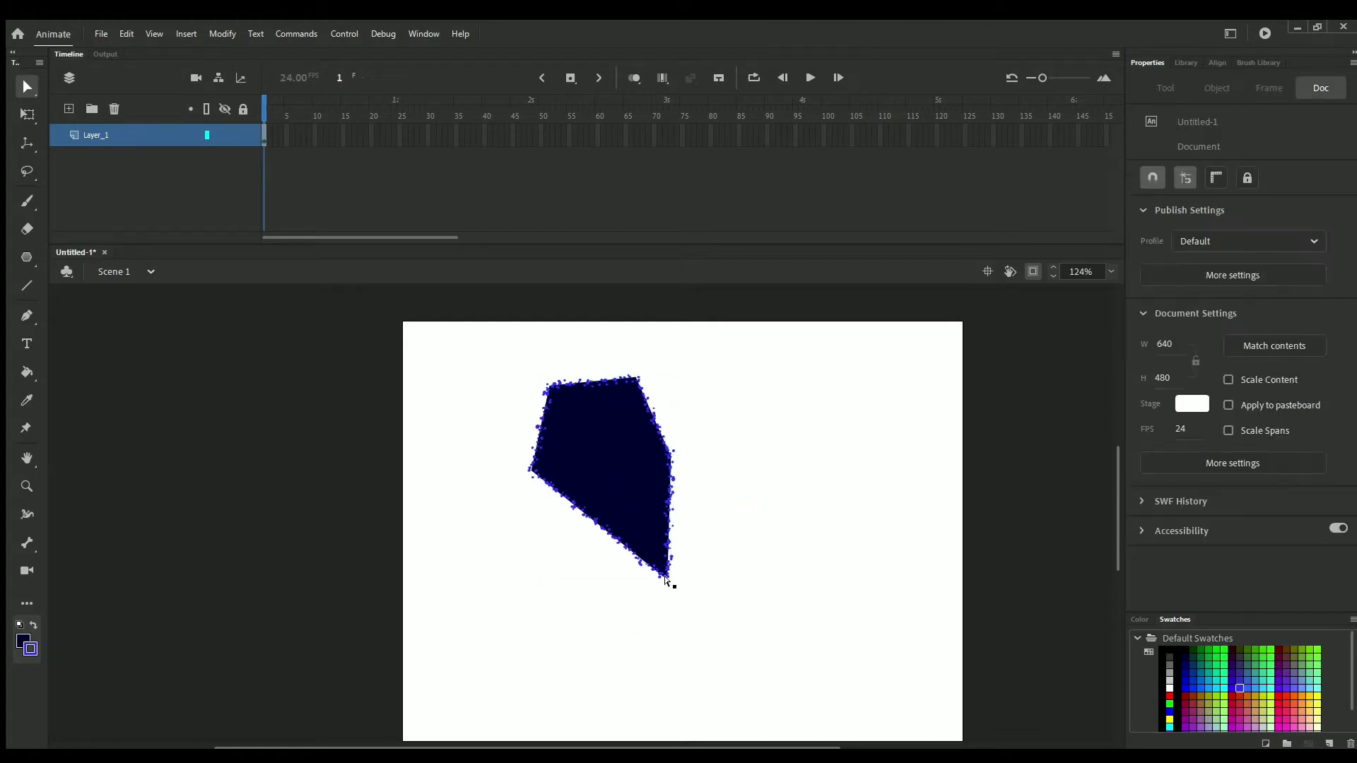
Pull the stretched pentagon's bottom corner back up to make the shape about 174 px high.
drag(663, 581, 616, 479)
drag(712, 434, 657, 553)
drag(700, 437, 626, 606)
click(645, 456)
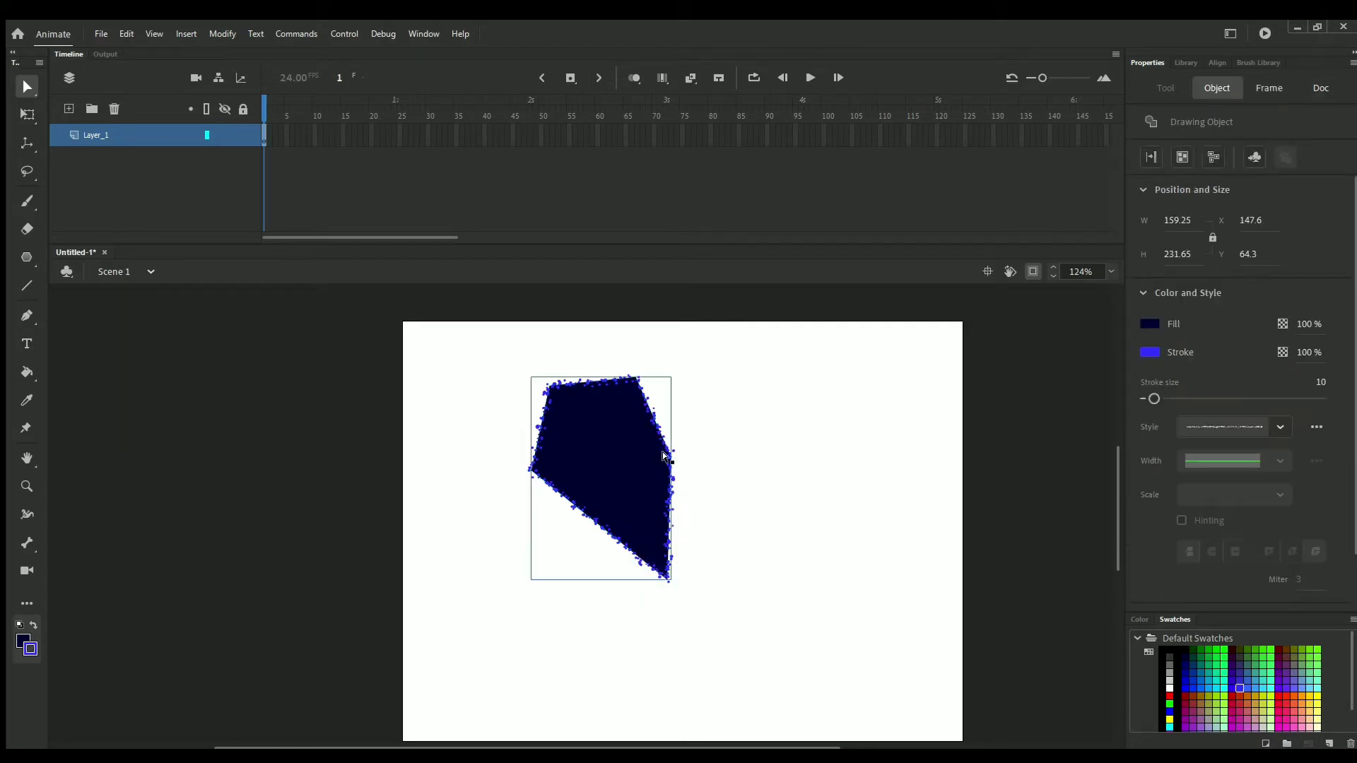
drag(699, 437, 632, 574)
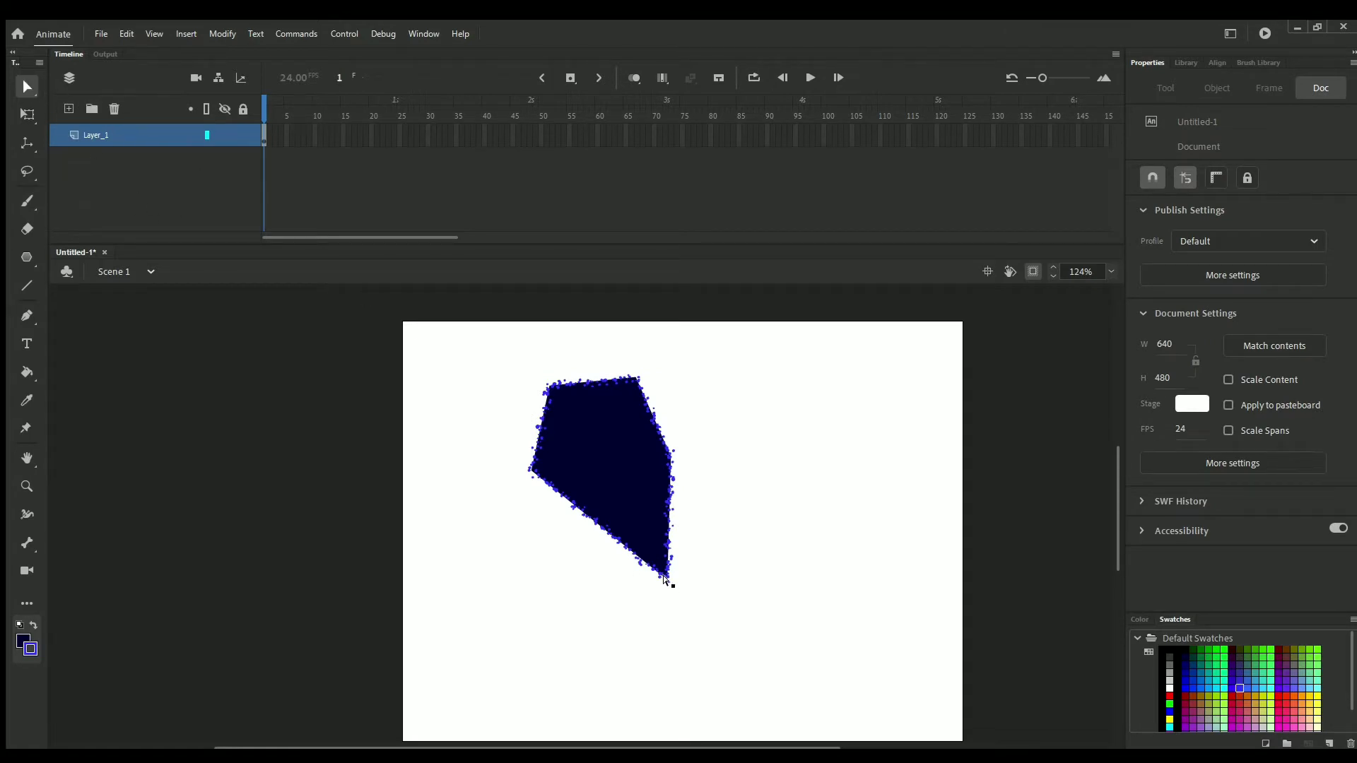
drag(665, 578, 610, 528)
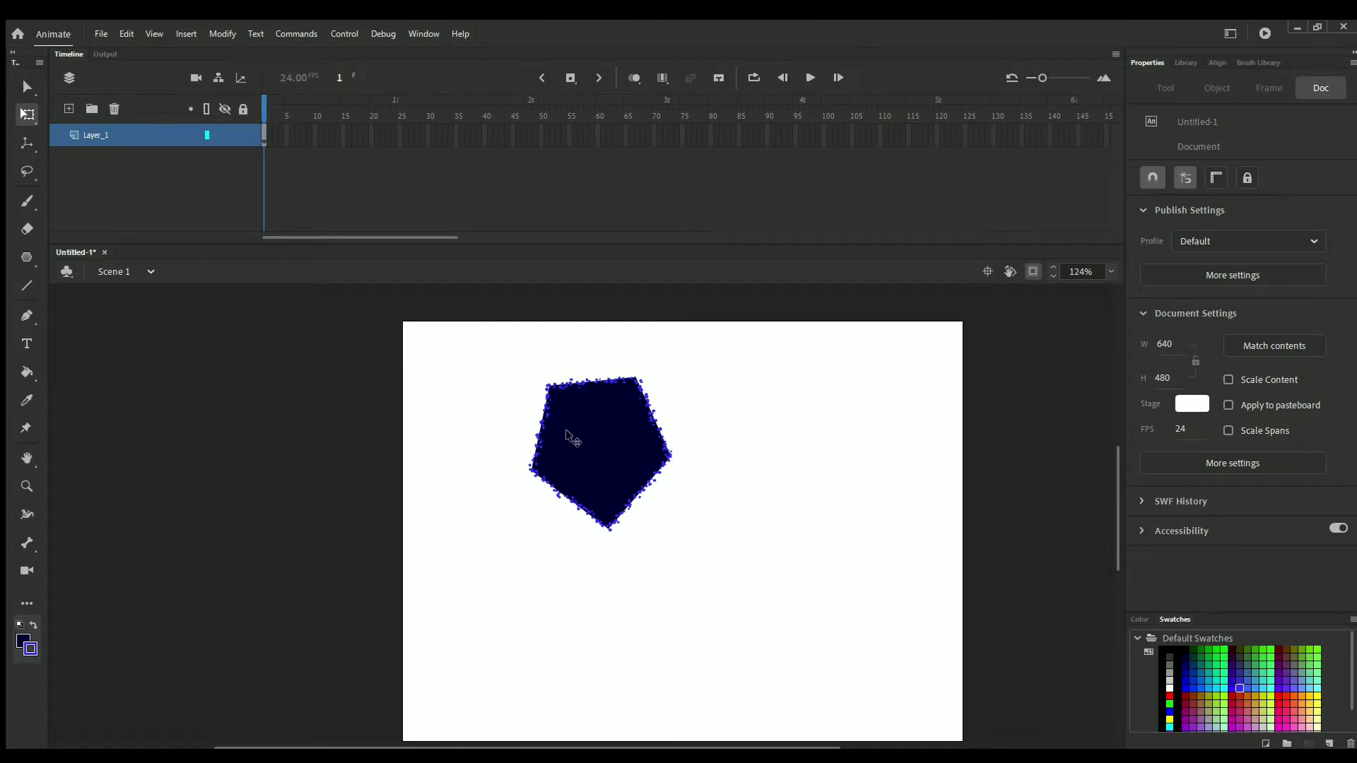
Skew the pentagon slightly with Free Transform and warp its left and right sides with Envelope to about 205 by 172 px.
click(592, 448)
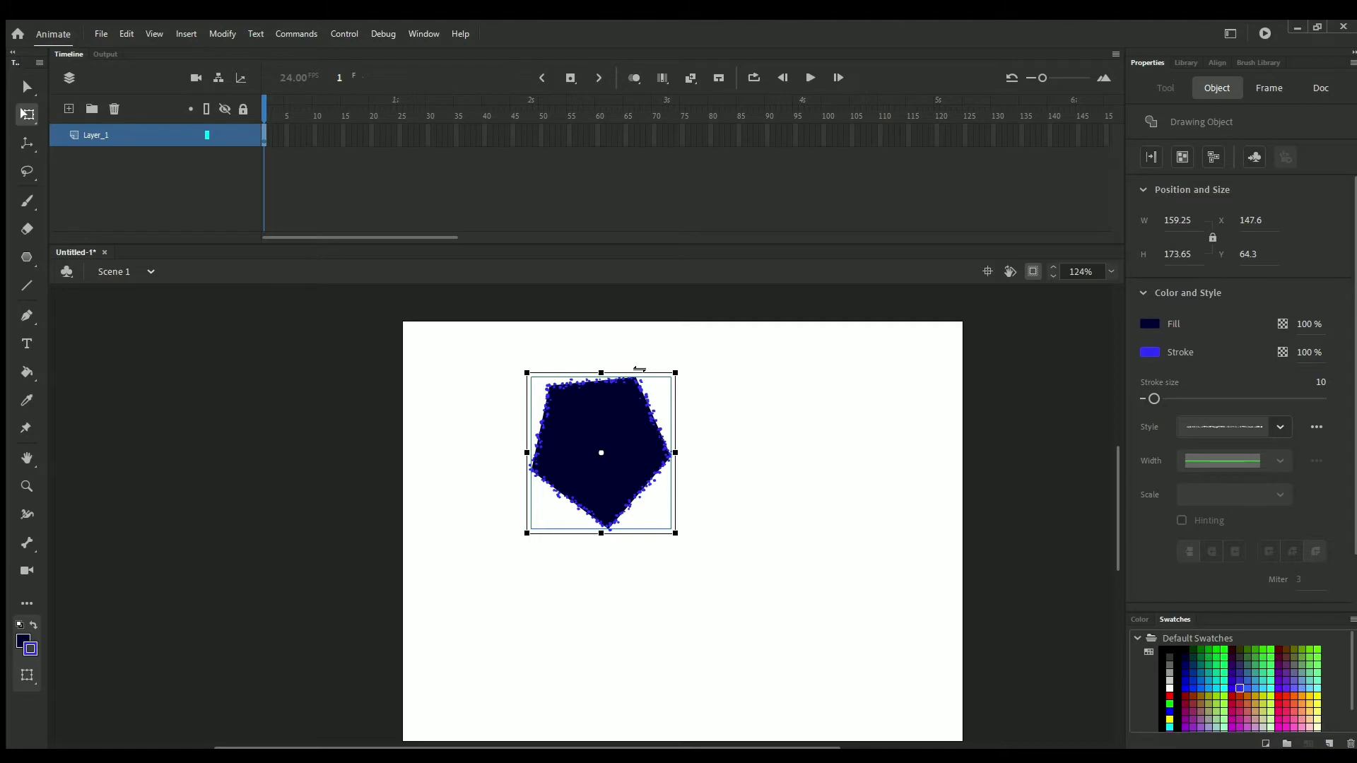
drag(636, 370, 693, 370)
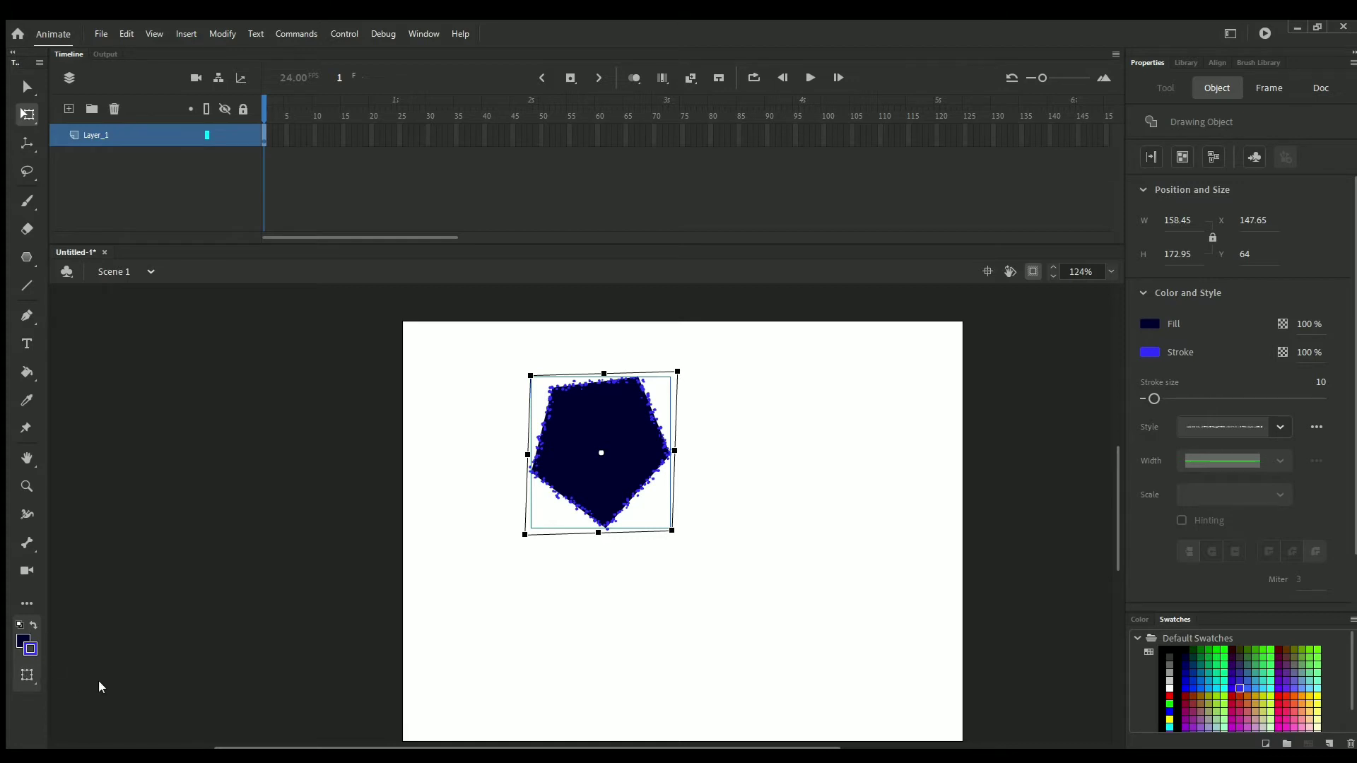
click(77, 723)
drag(522, 508, 333, 507)
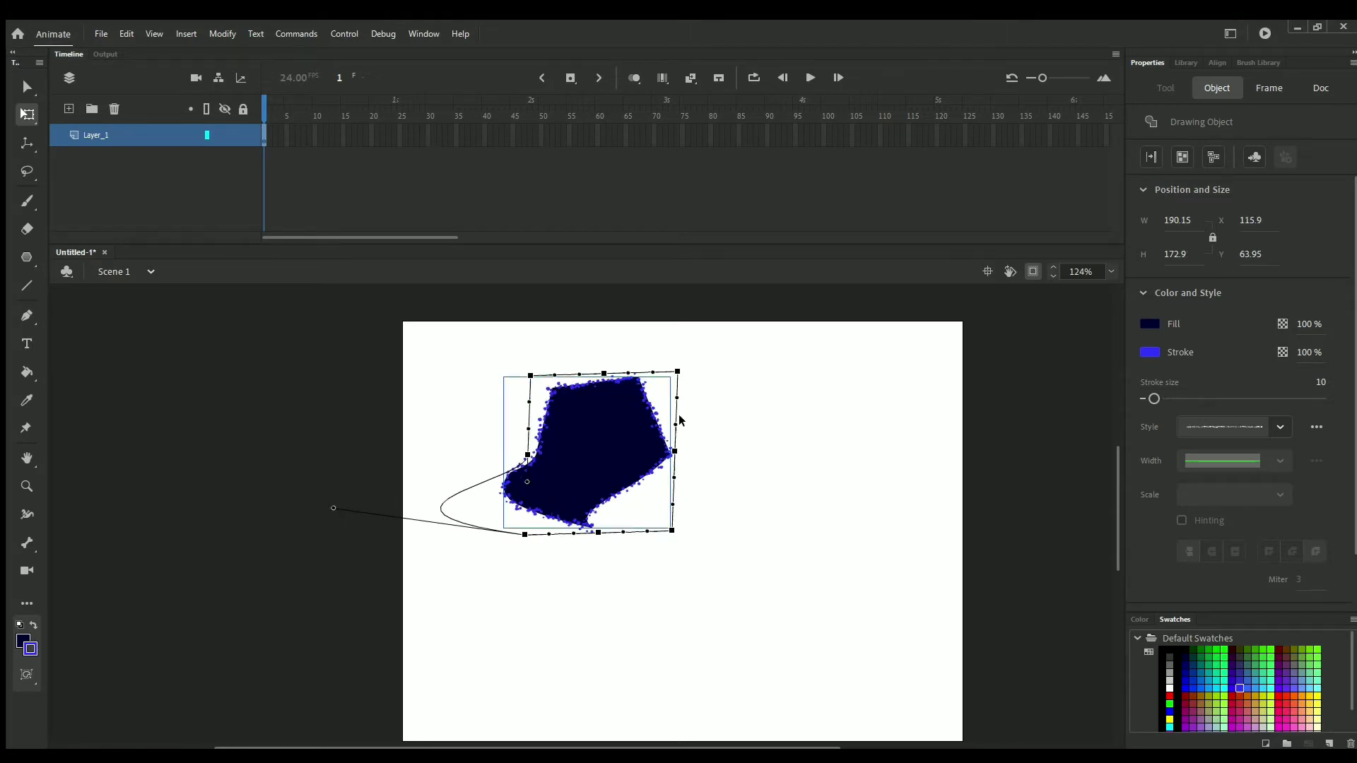
drag(670, 424, 730, 488)
click(619, 534)
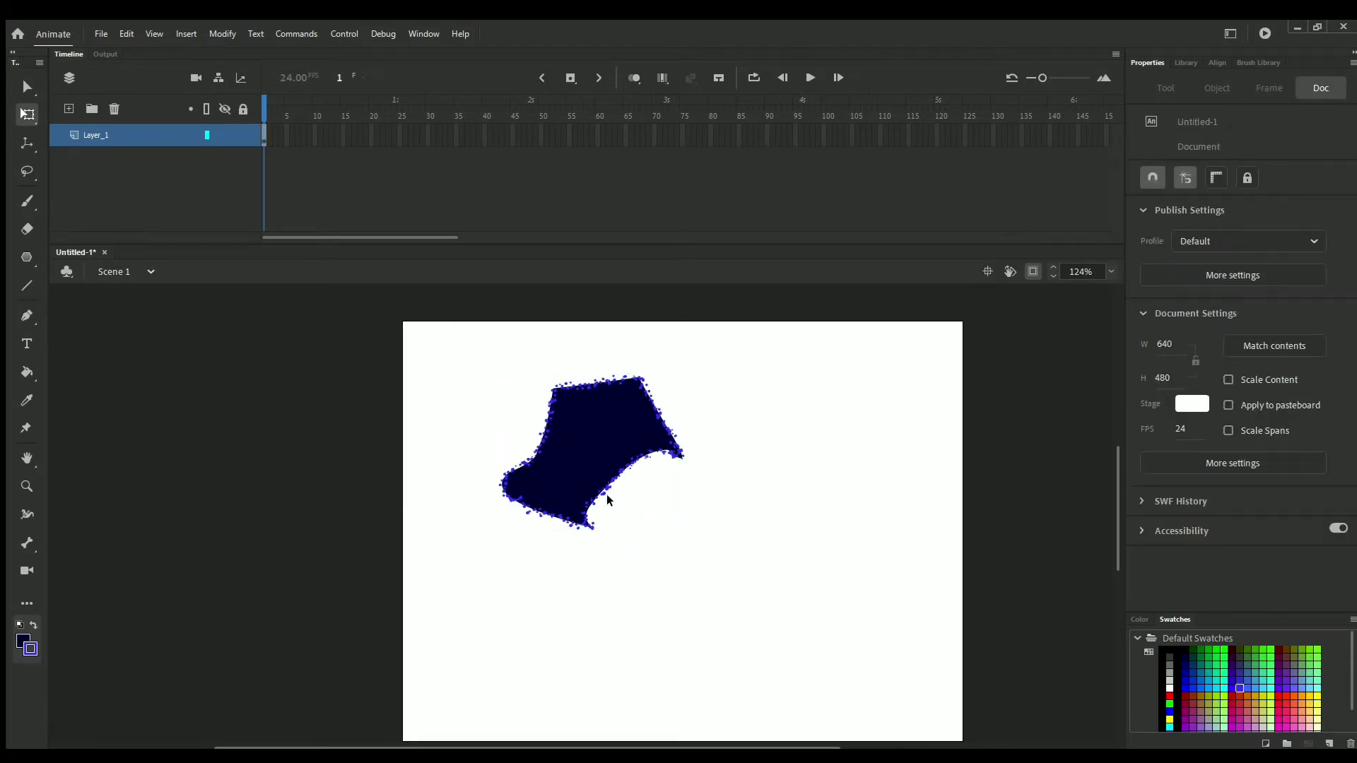
click(609, 459)
click(693, 490)
click(571, 484)
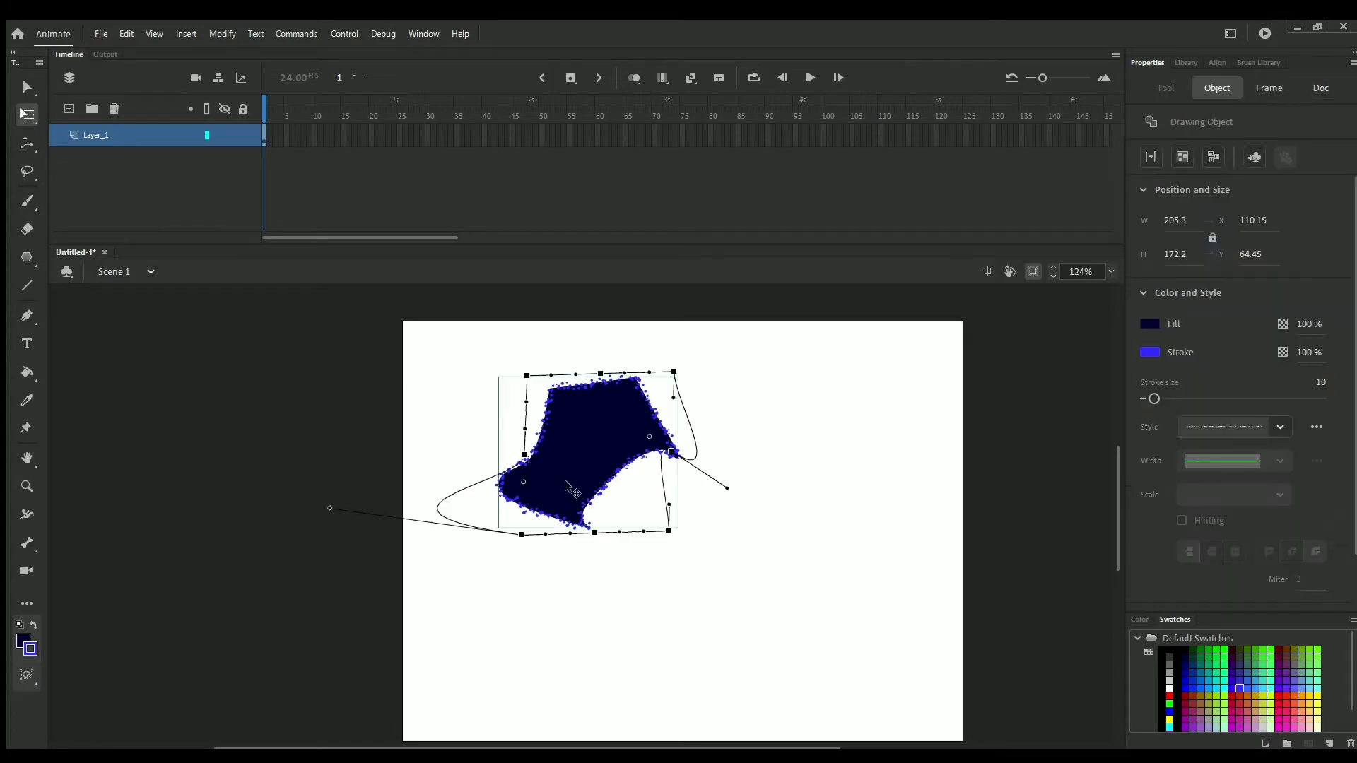
Fill the warped shape with the linear white-to-black gradient and remove its stroke.
click(19, 640)
click(76, 597)
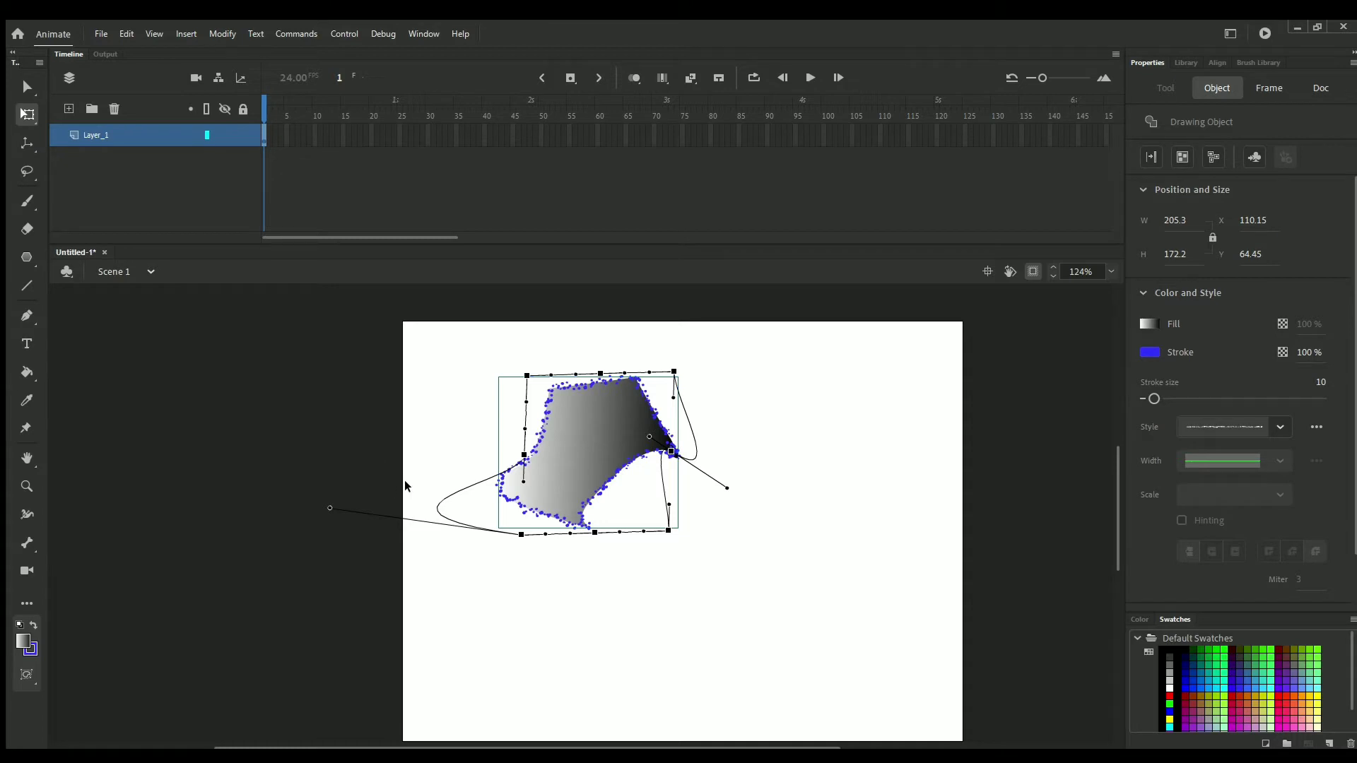
click(29, 654)
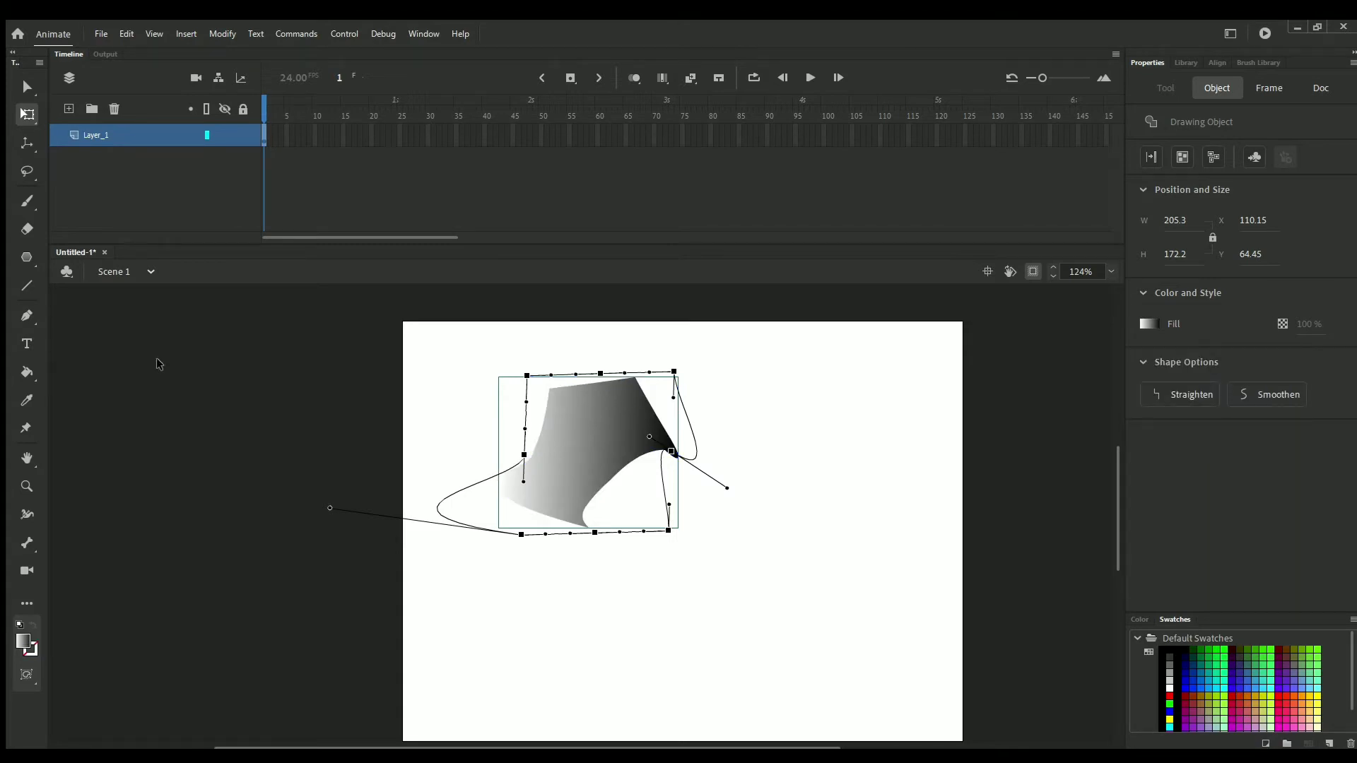
click(23, 85)
click(204, 381)
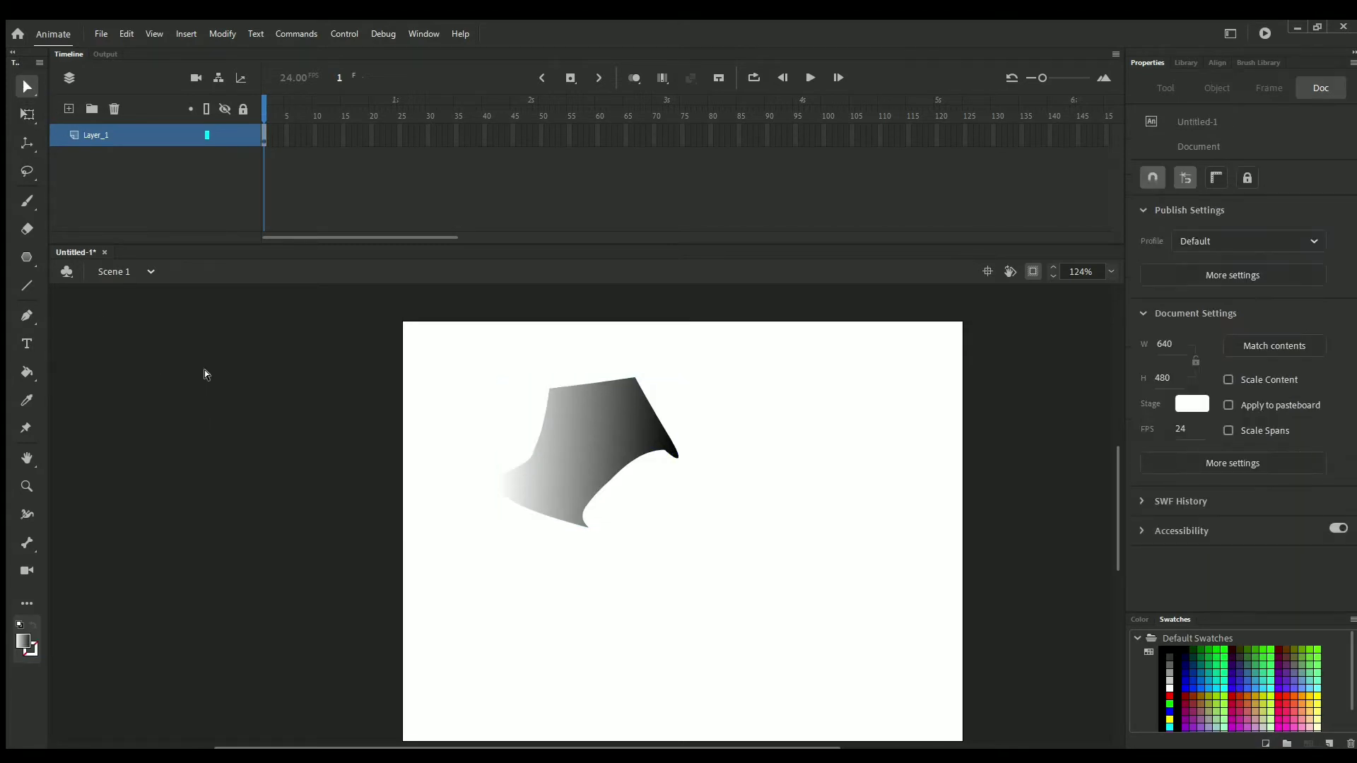
Rotate the shape's gradient with the Gradient Transform tool until its black end faces the shape's upper-left side.
click(531, 440)
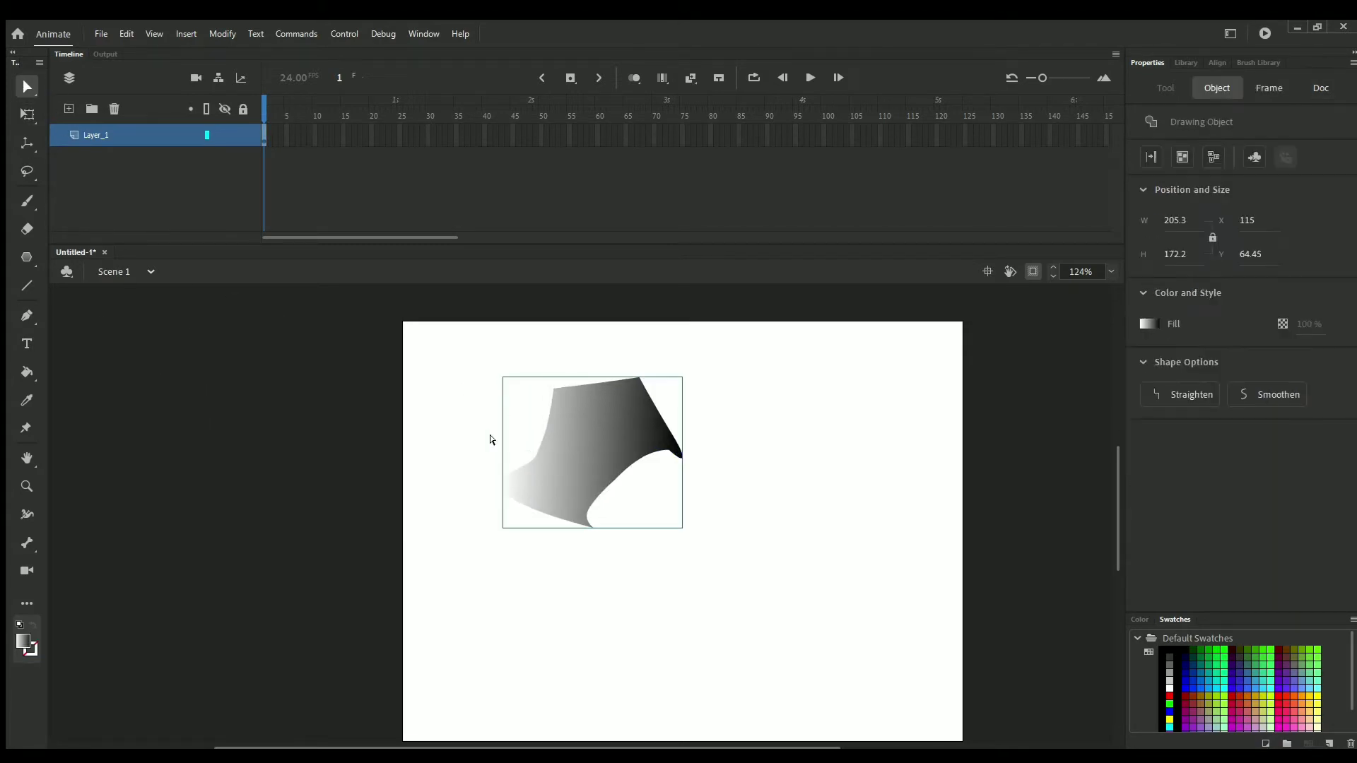
click(24, 114)
key(f)
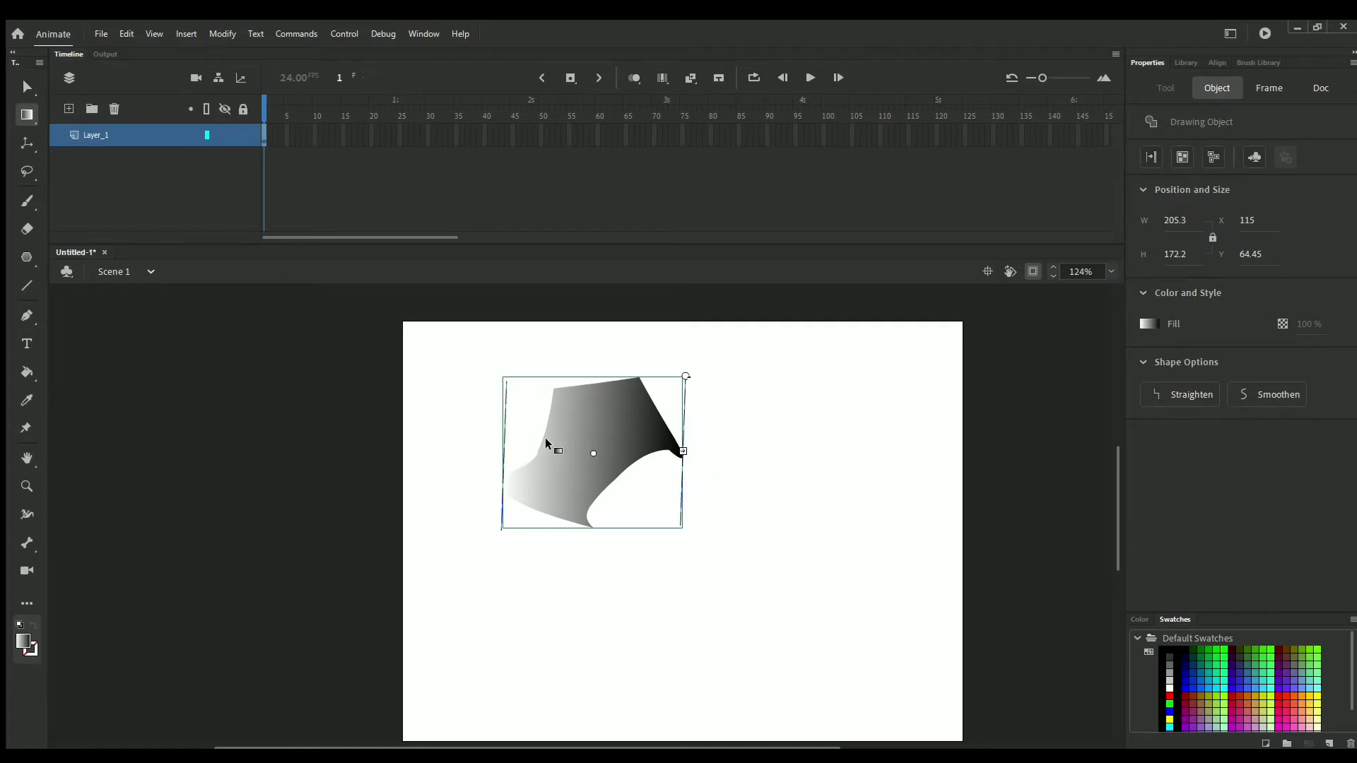
drag(681, 370, 513, 449)
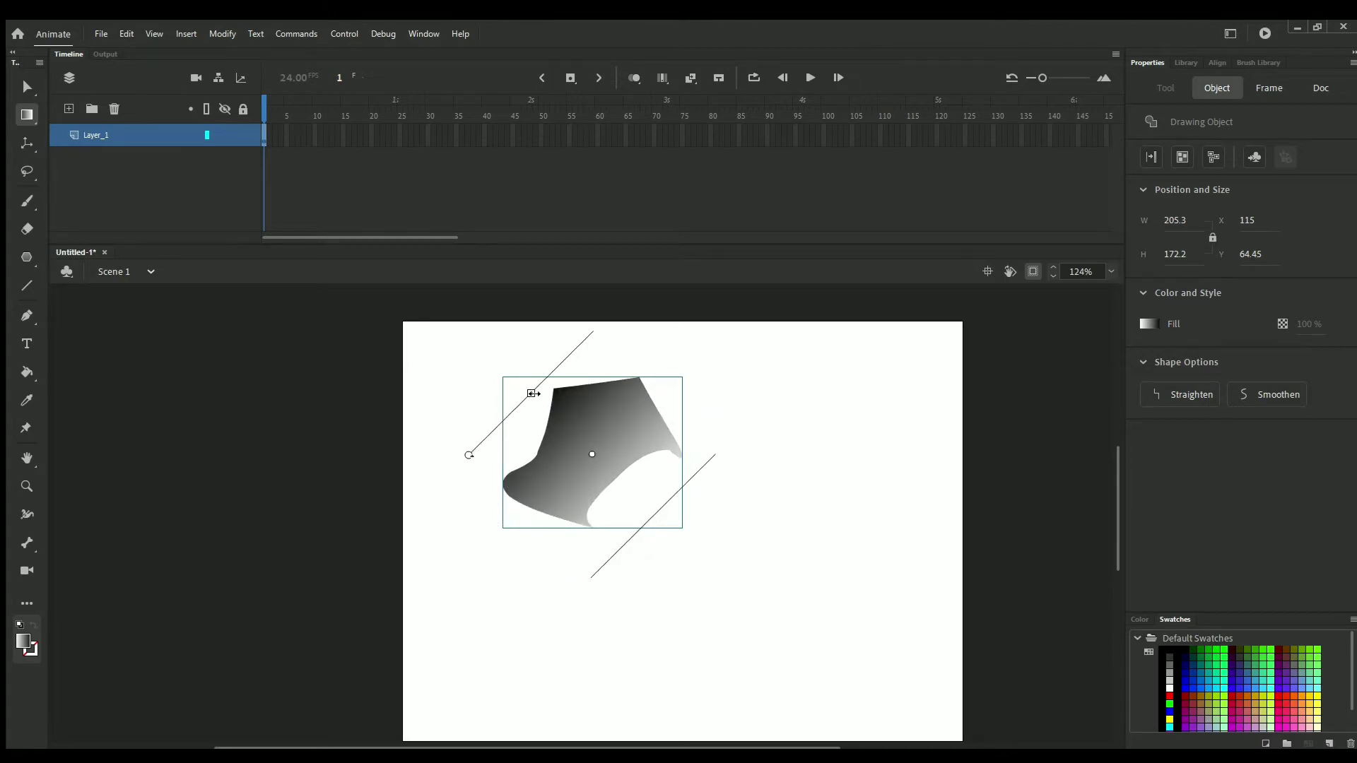
Narrow the shape's gradient with Gradient Transform, rotate it so the black end faces left, and nudge its center slightly left.
drag(533, 393, 550, 455)
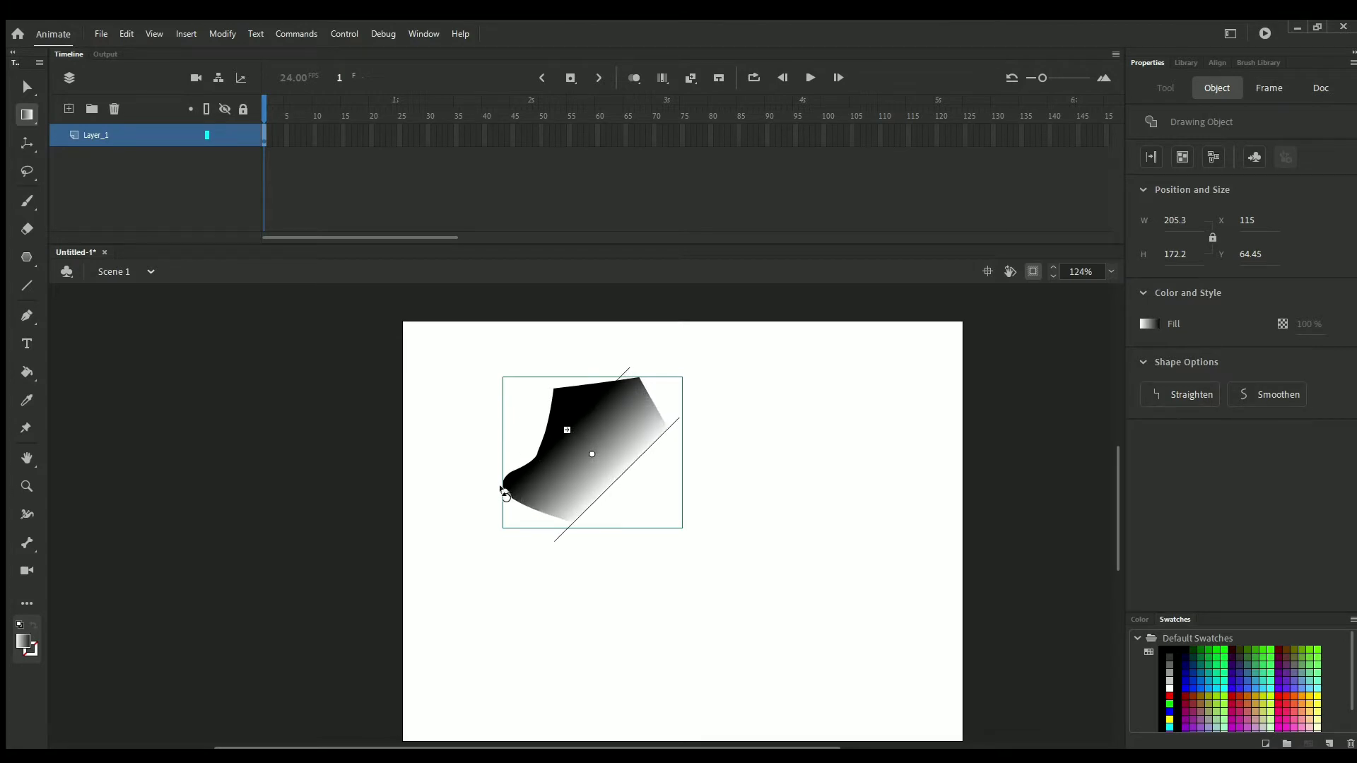
drag(505, 495, 572, 537)
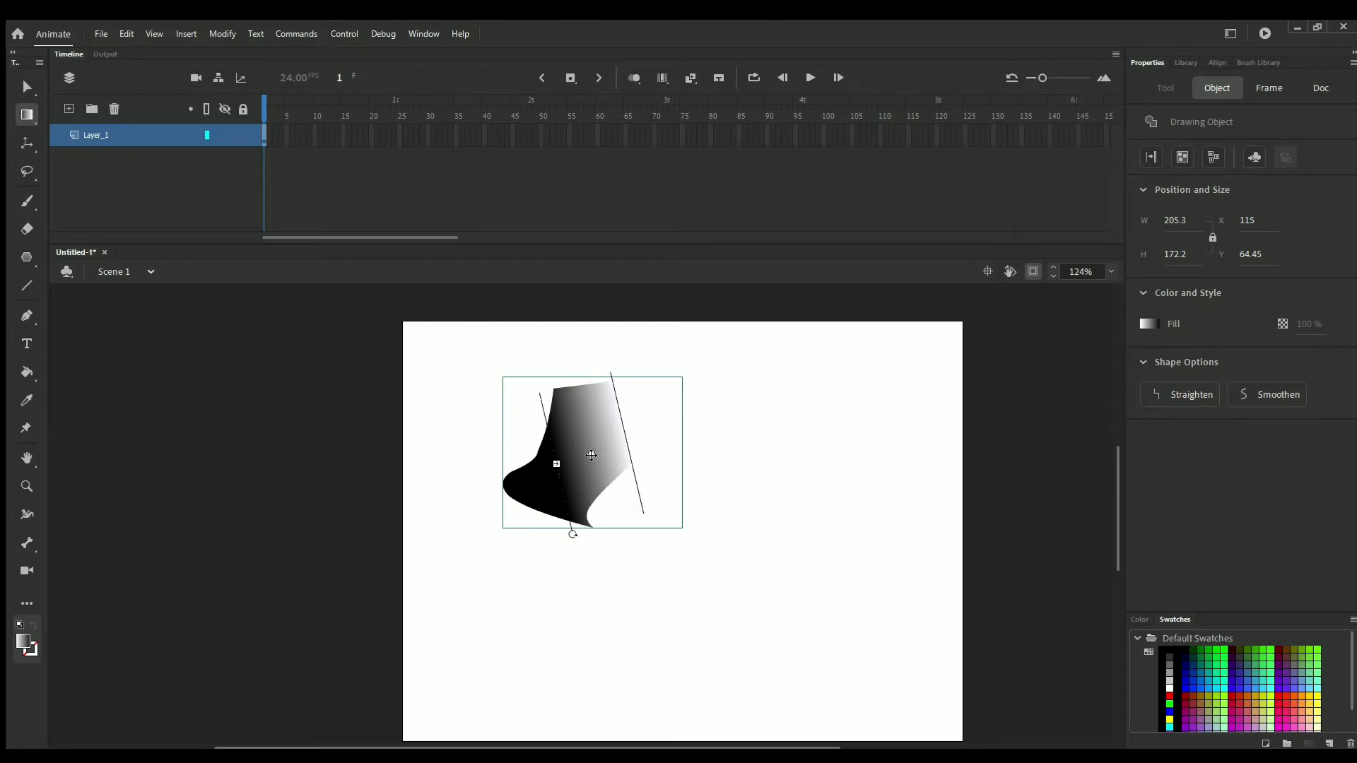
drag(591, 455, 586, 453)
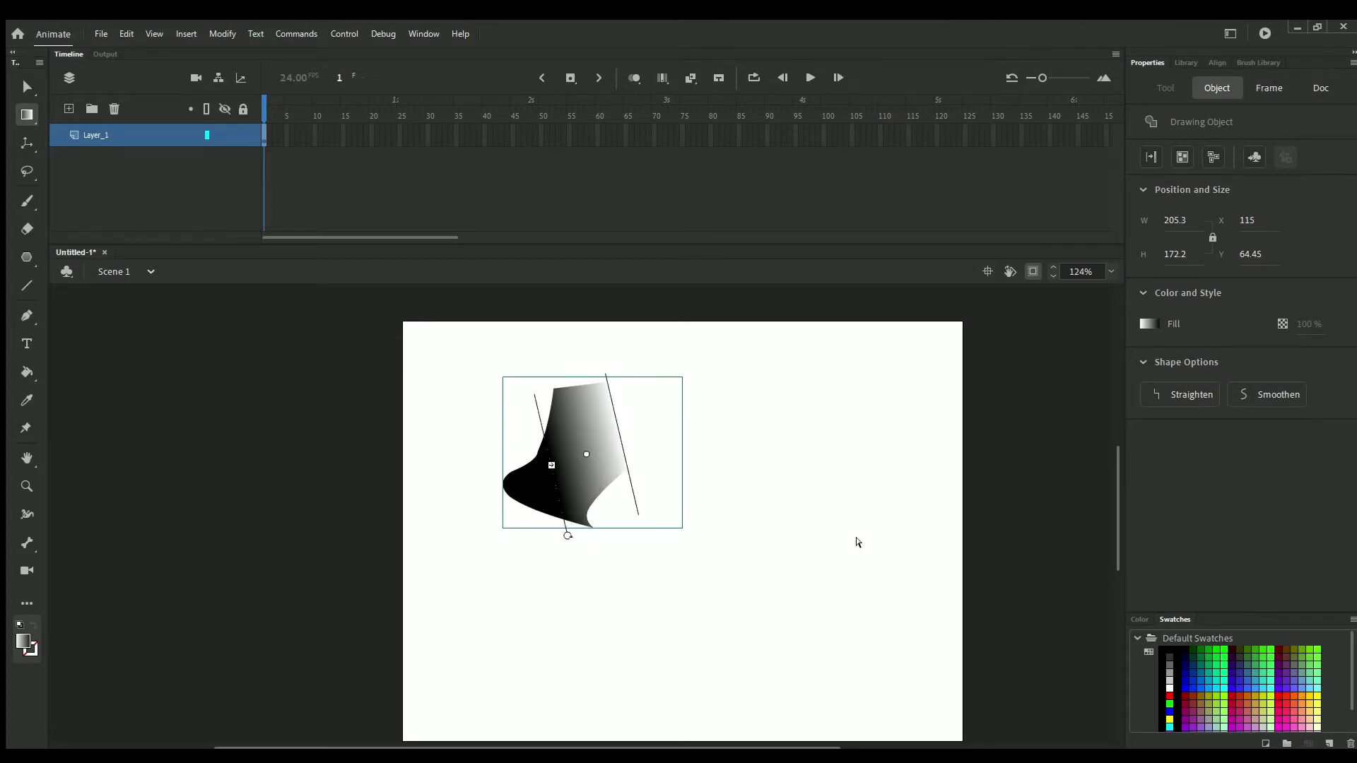
Recolor the linear gradient, changing its black stop to dark red and its white stop to olive 7B6614.
click(1142, 621)
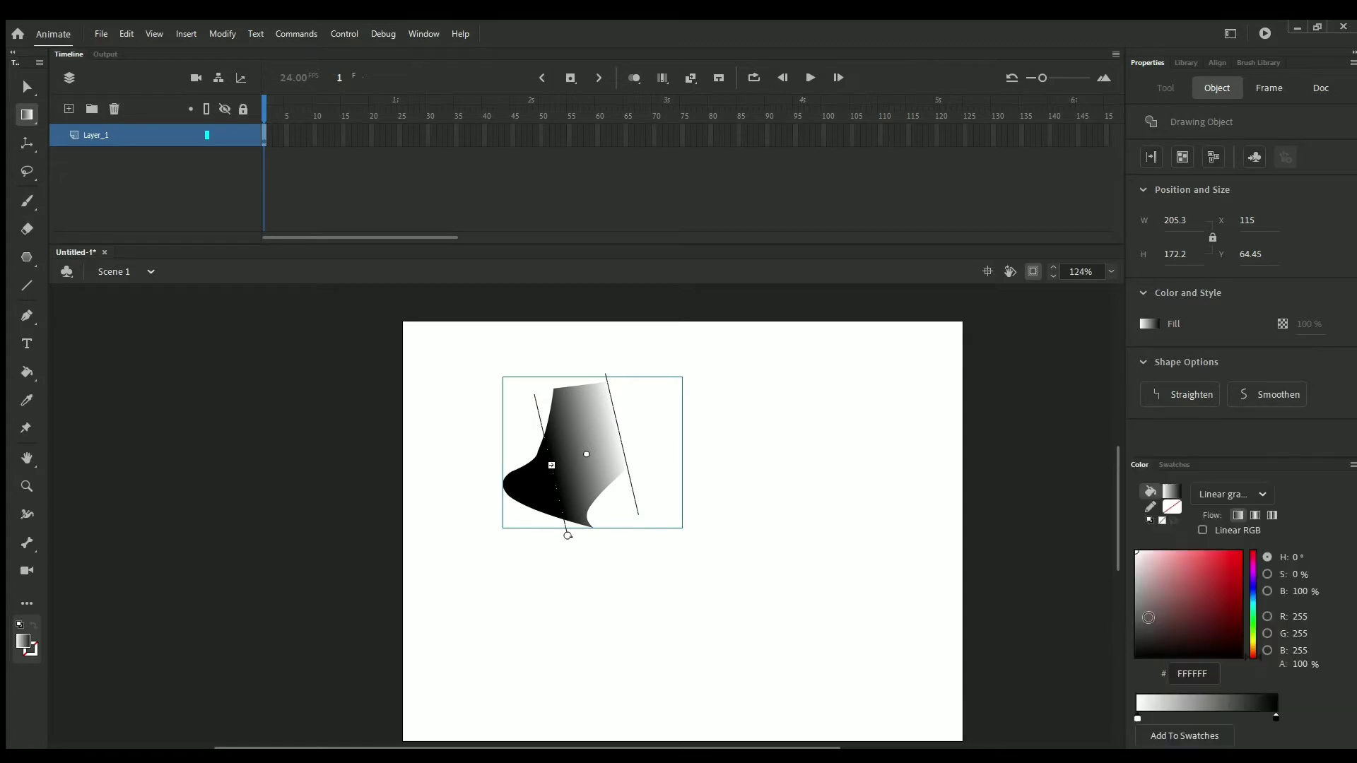
click(1275, 716)
drag(1234, 620, 1208, 594)
click(1138, 718)
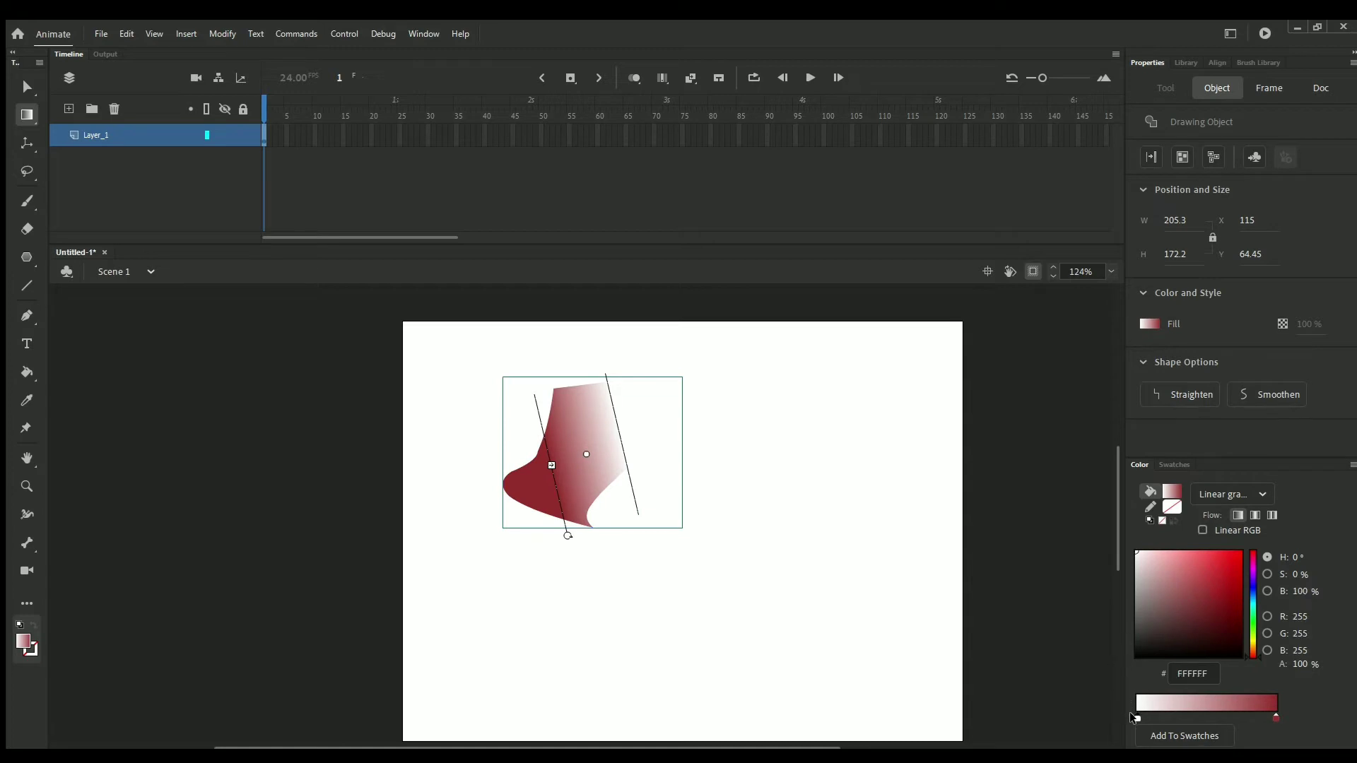
click(1247, 643)
click(1224, 606)
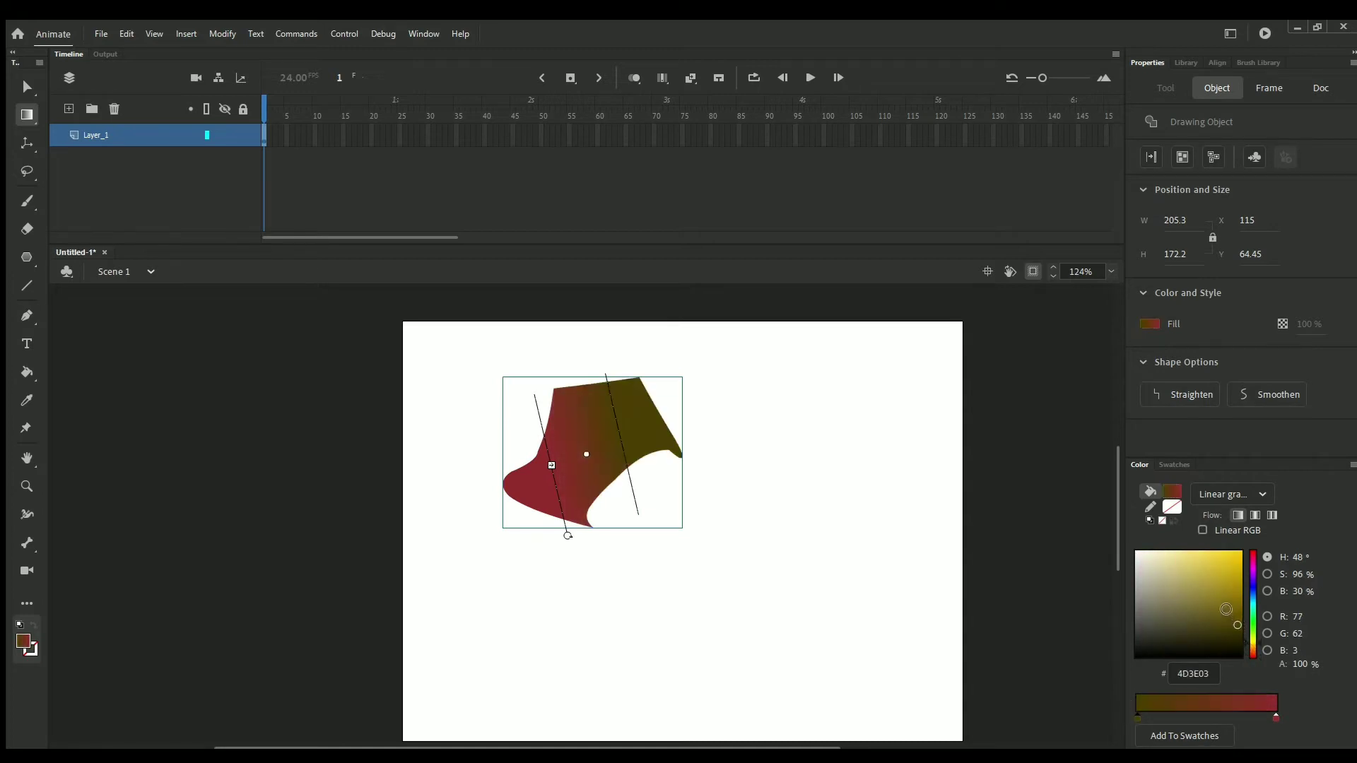
click(894, 464)
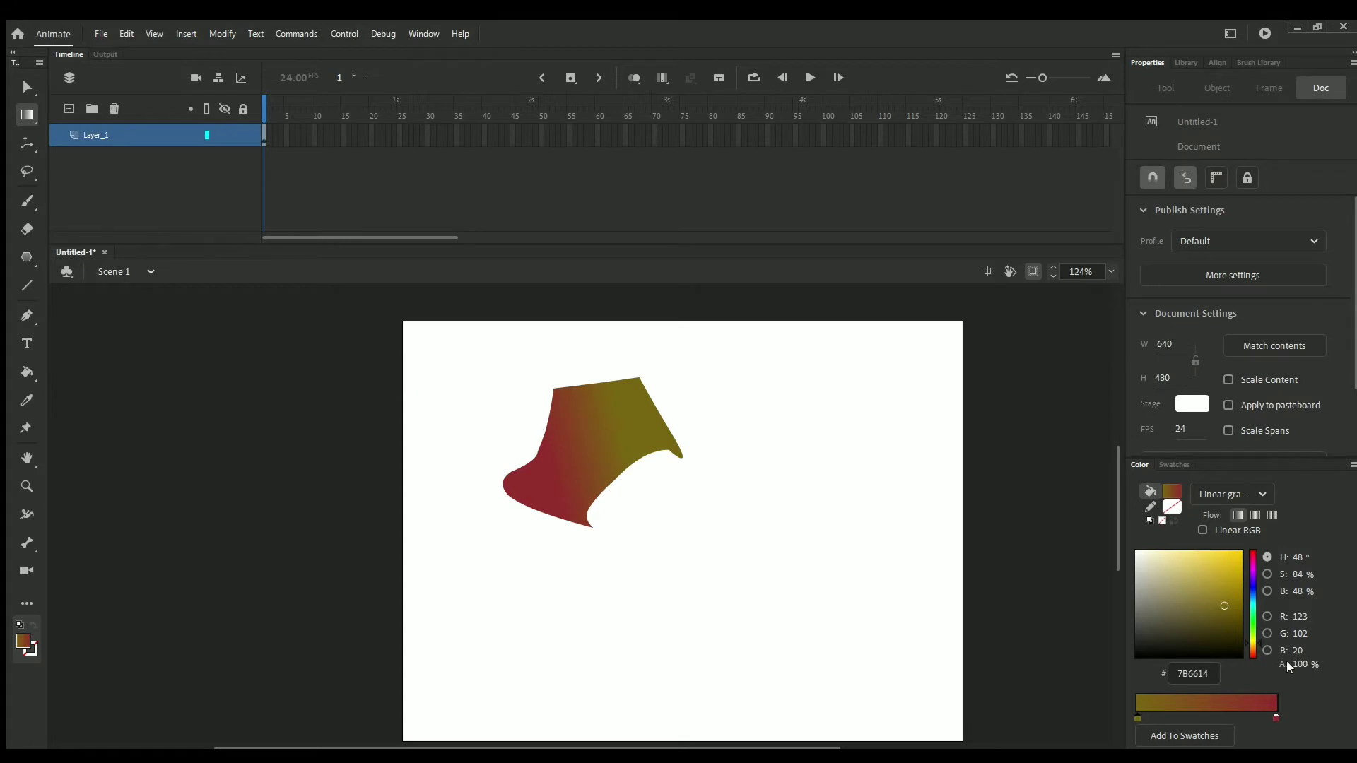
Set the alpha of the gradient's olive stop to 60% on the warped shape.
drag(1300, 664, 1270, 653)
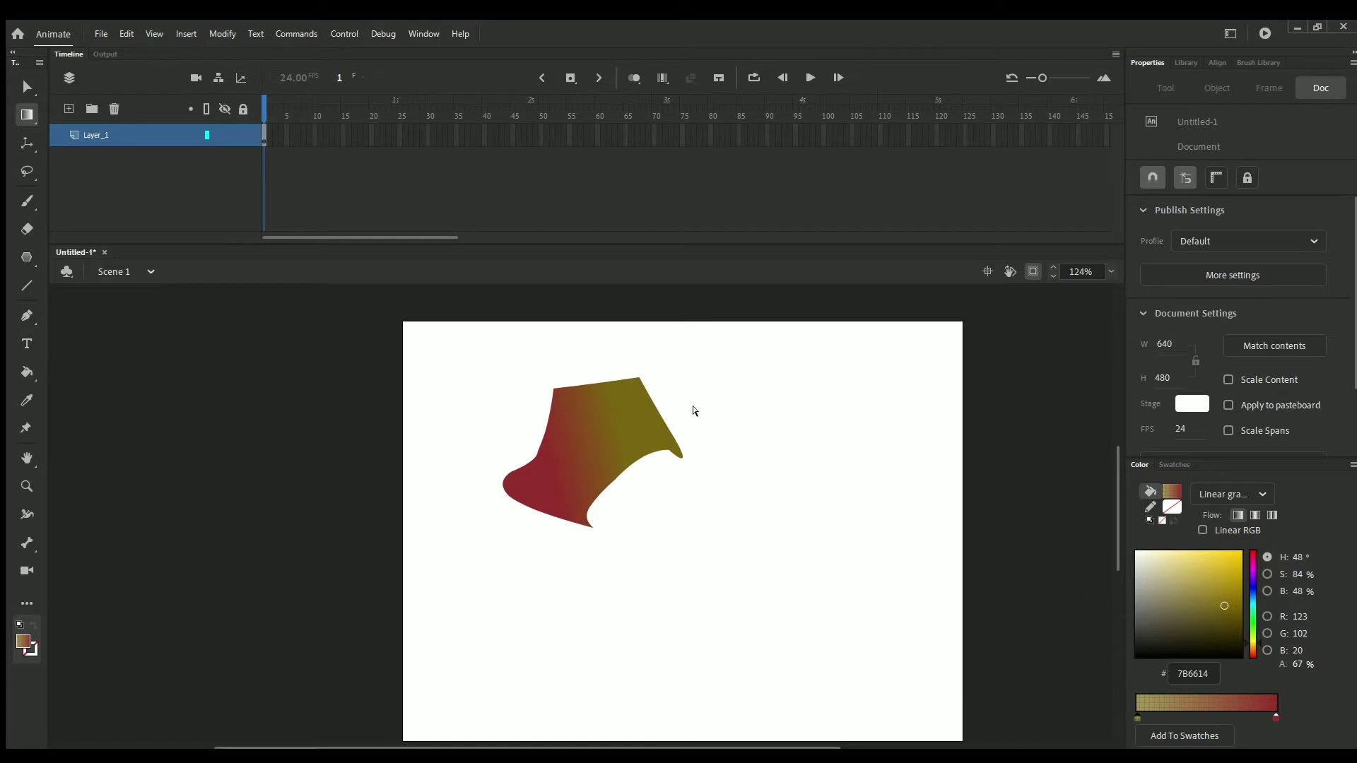
click(639, 439)
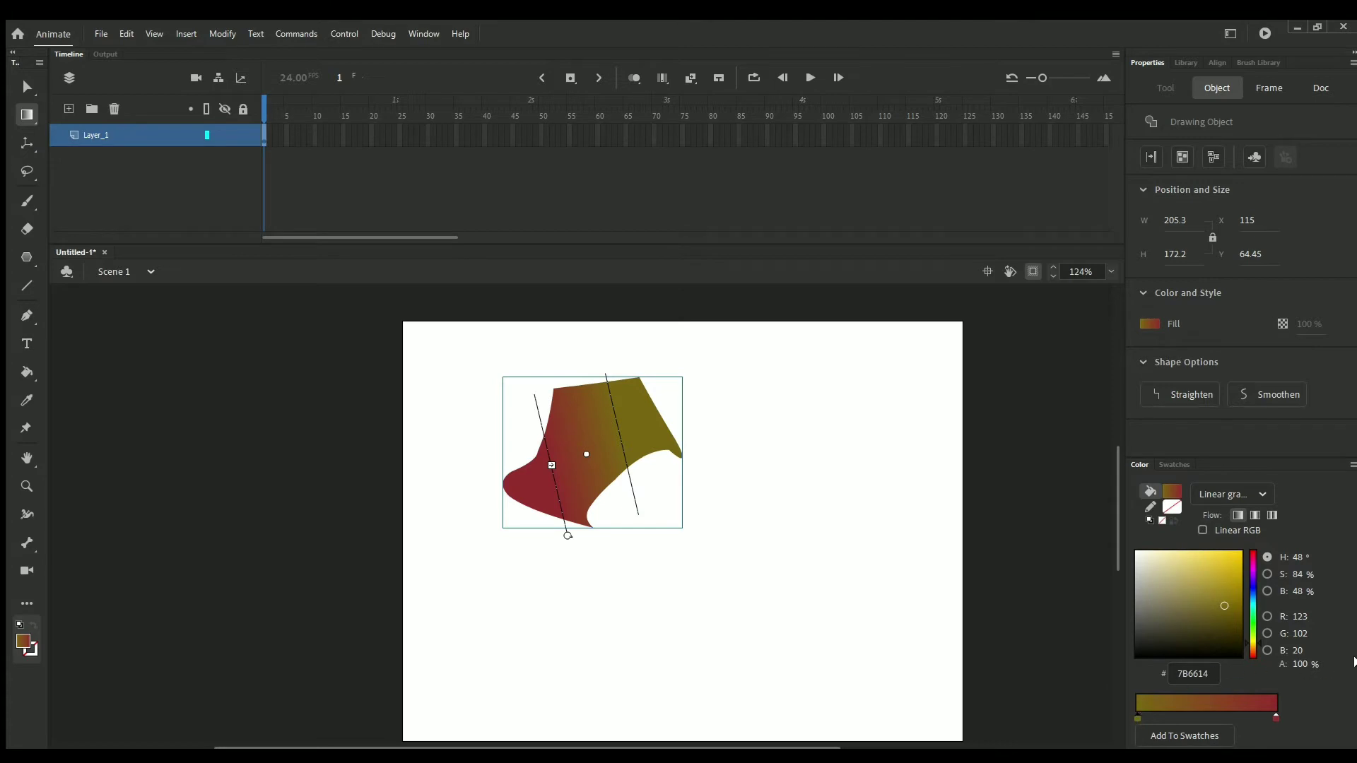
drag(1276, 661, 1267, 660)
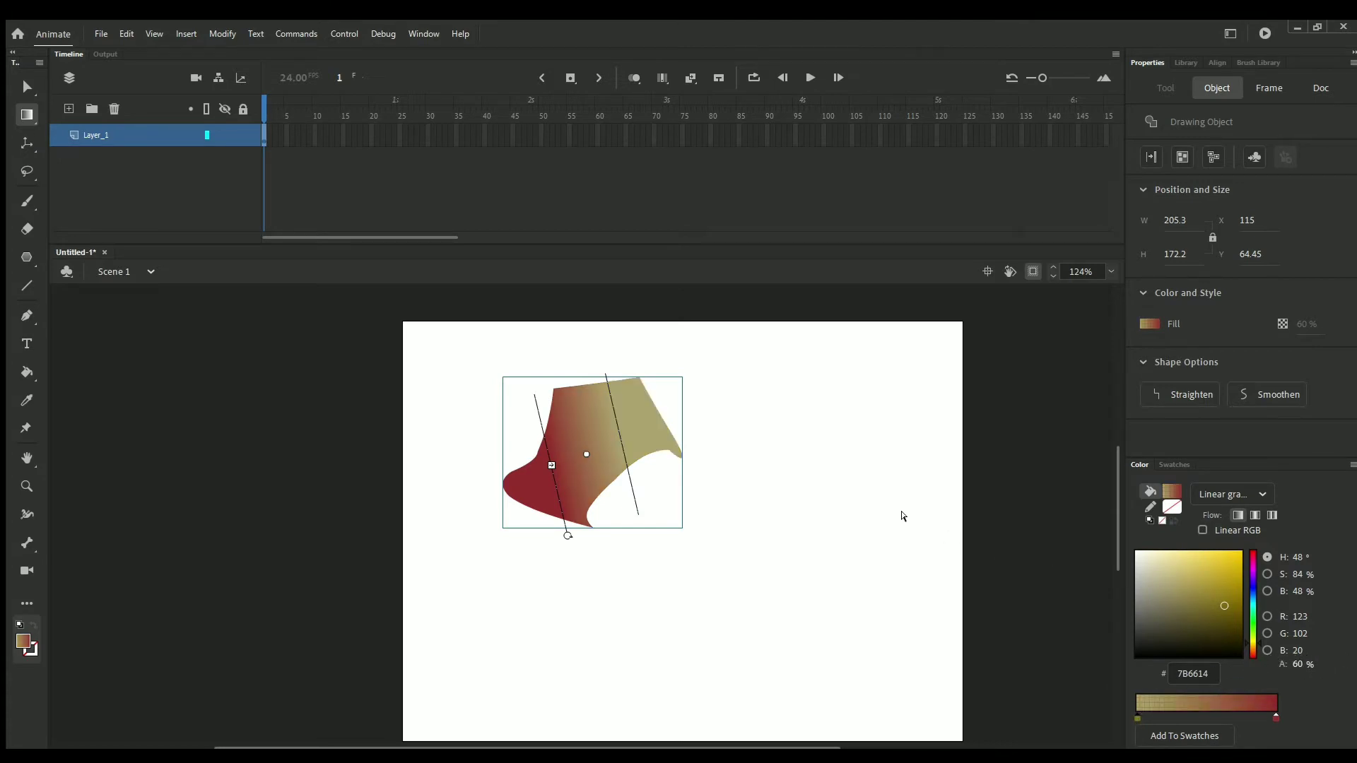
click(818, 476)
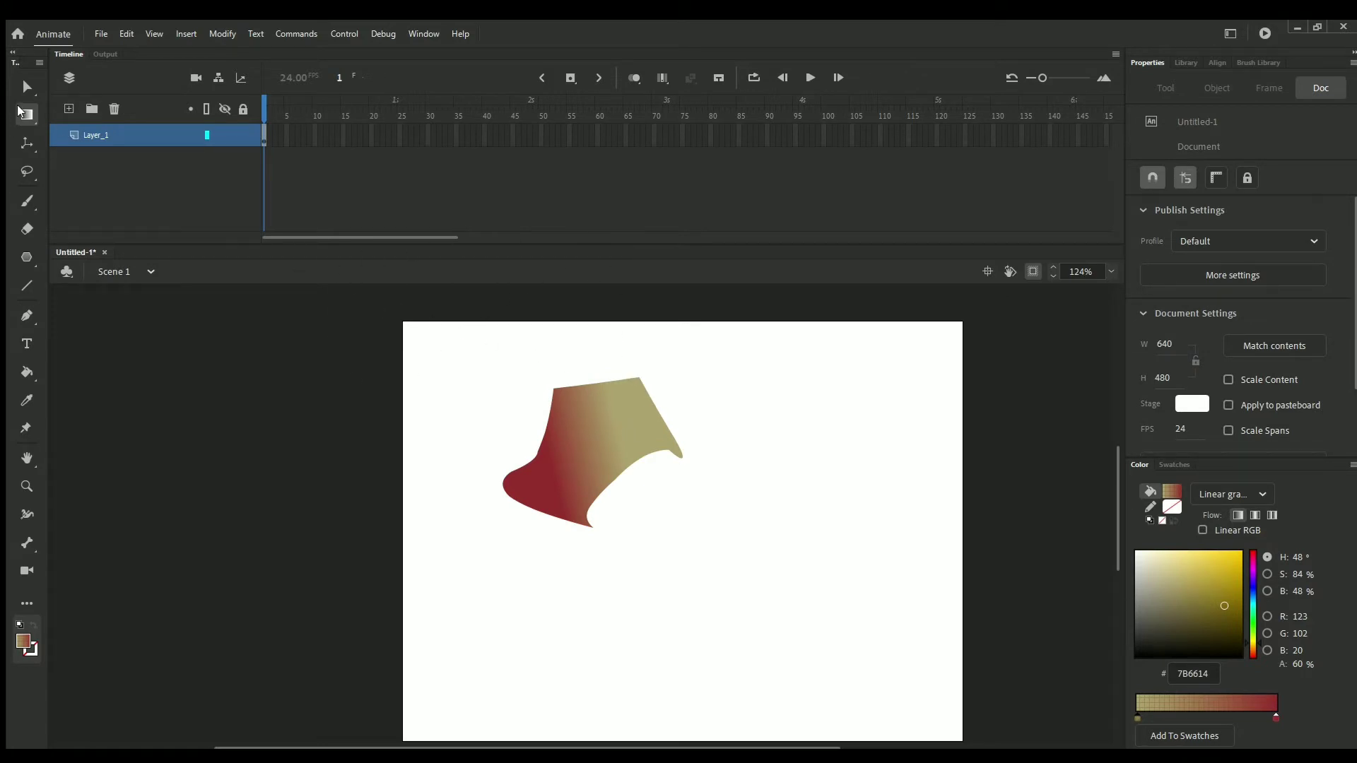
Select the gradient-filled warped shape and delete it from the stage.
key(q)
click(574, 444)
key(Delete)
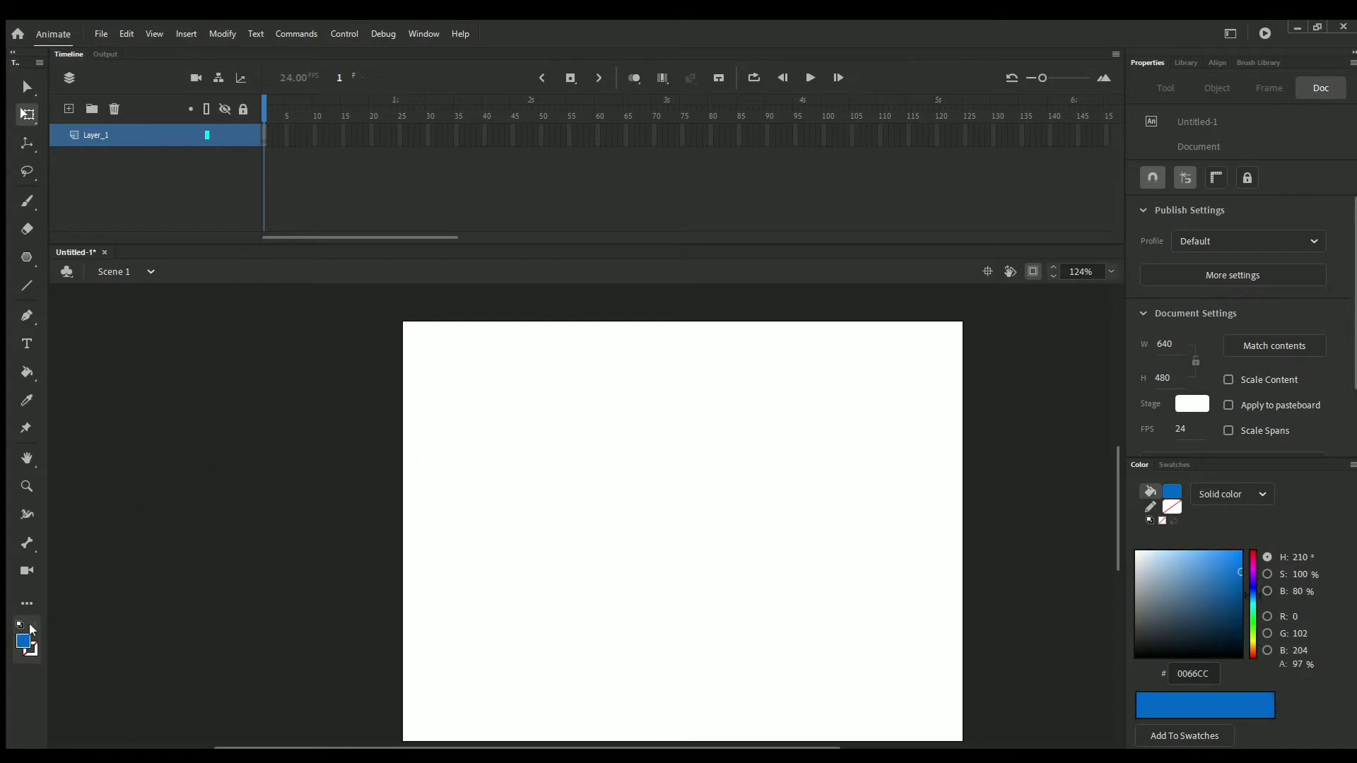
Draw a solid blue 0066CC pentagon about 310 by 301 px without a stroke and move it to about X 170, Y 95.
click(26, 256)
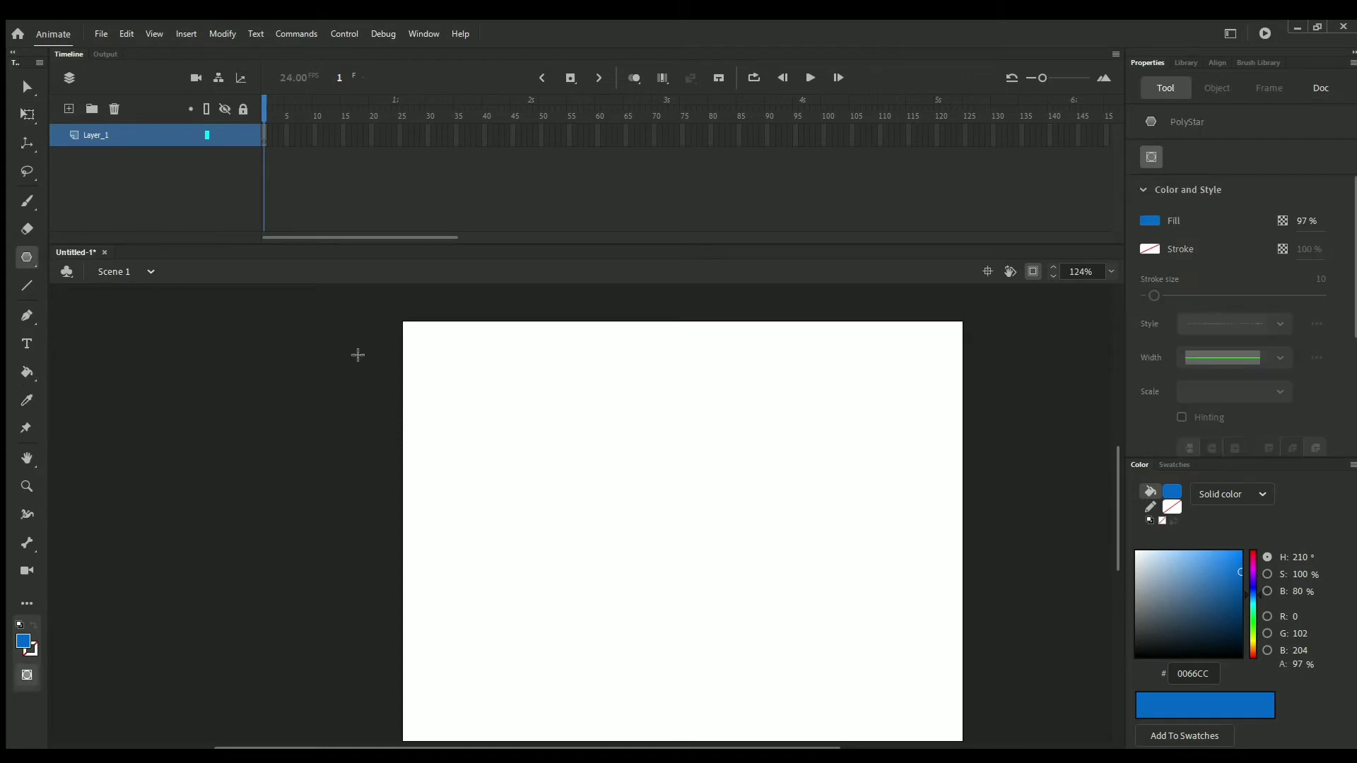
drag(615, 451, 718, 551)
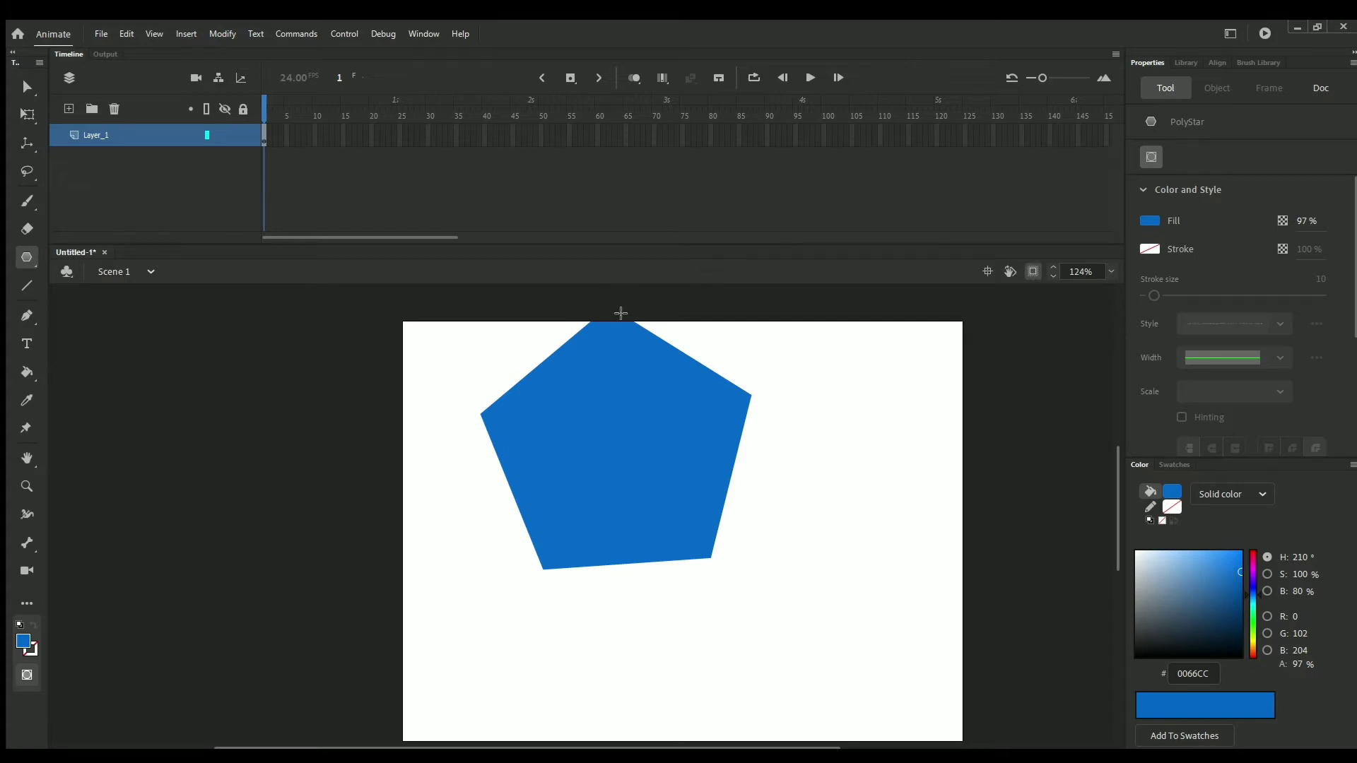
click(1033, 273)
key(v)
drag(553, 438, 639, 552)
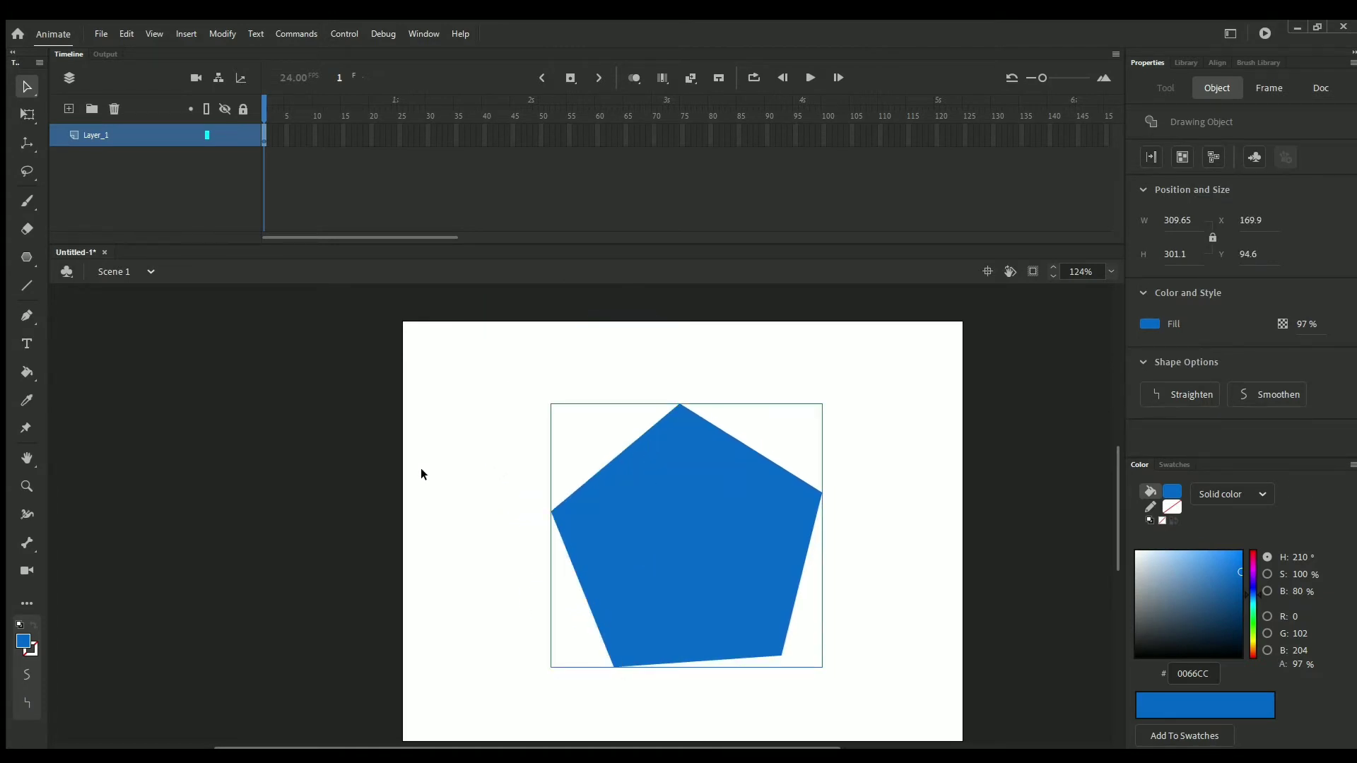
click(22, 143)
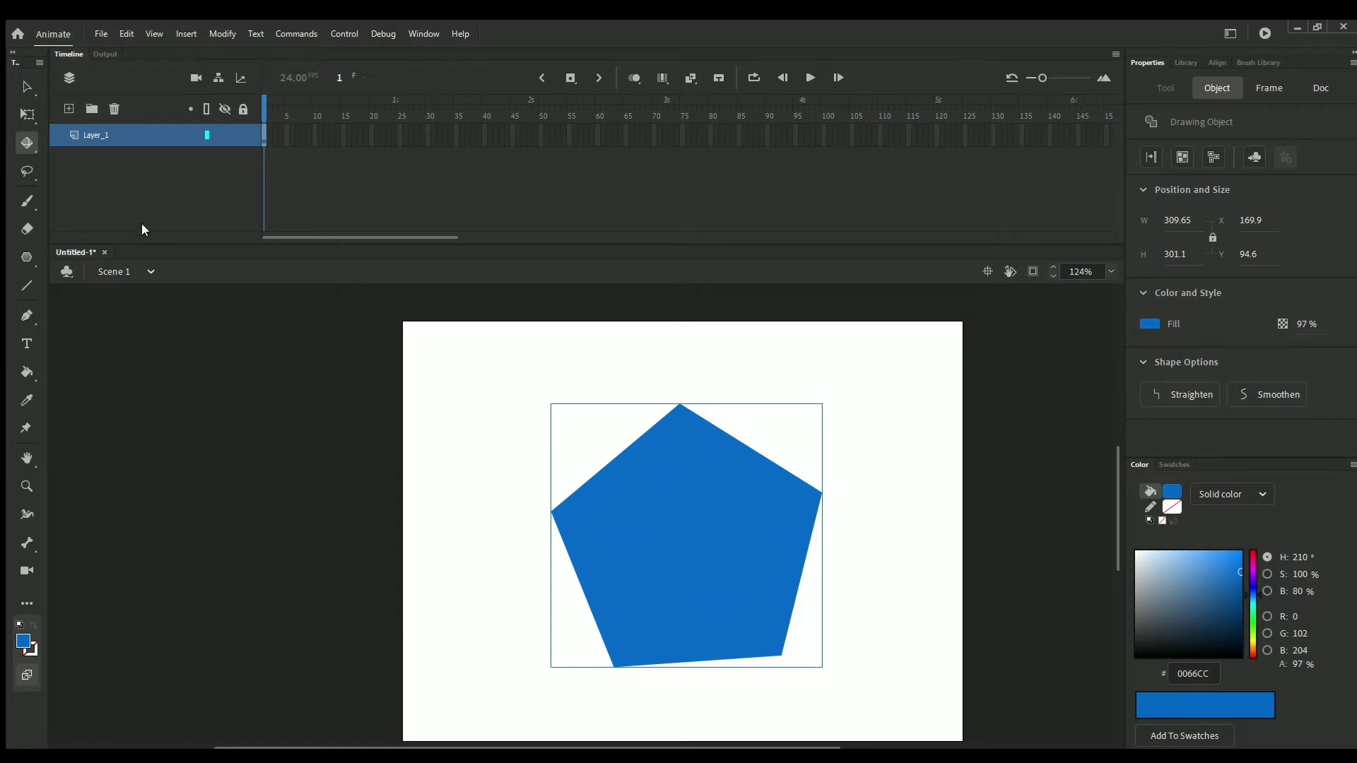
click(21, 113)
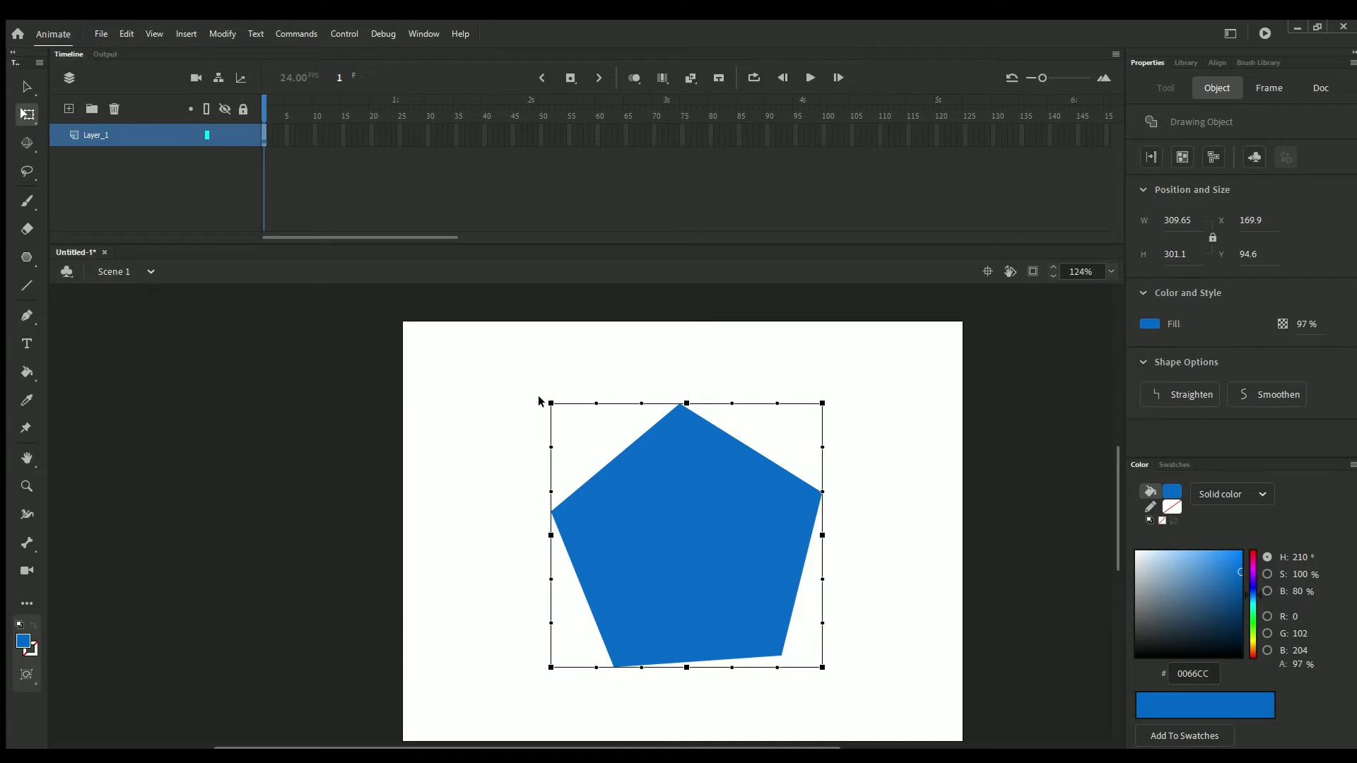
click(25, 673)
click(20, 142)
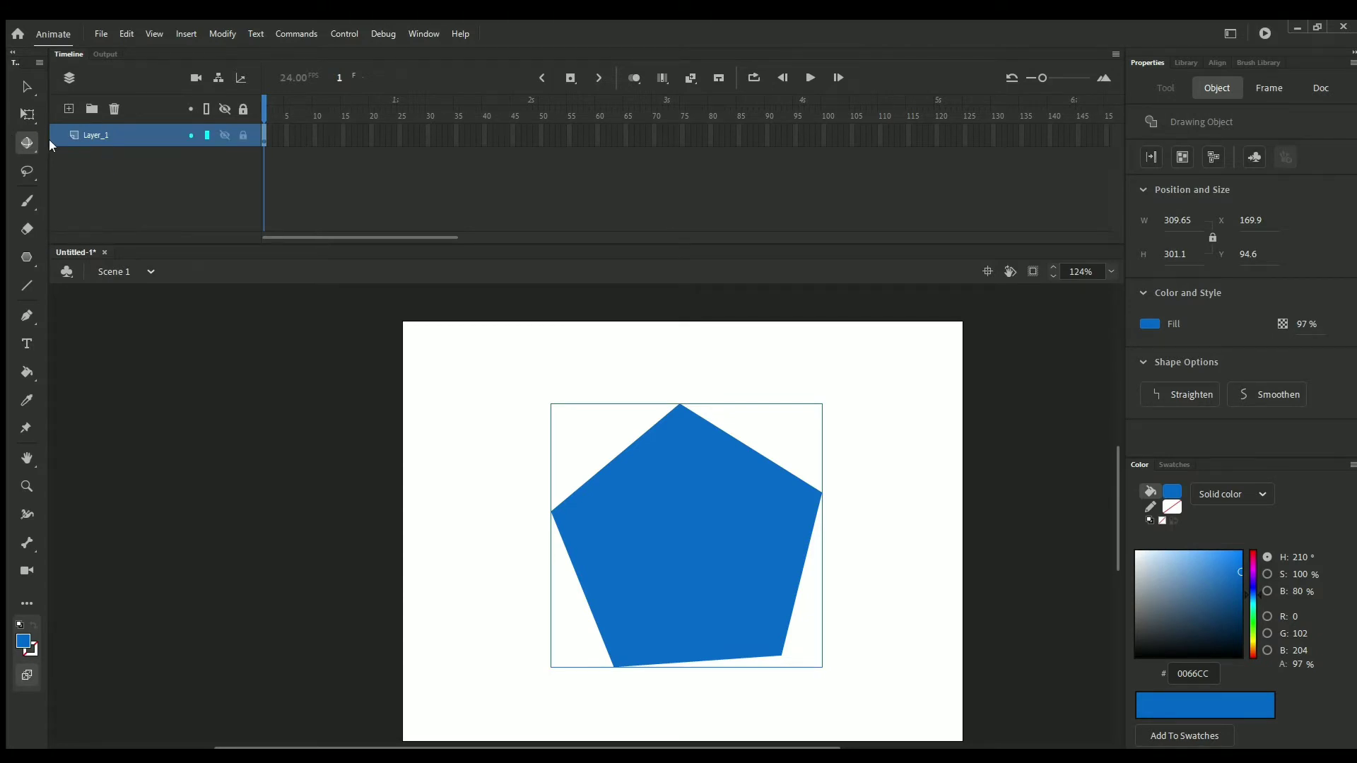
key(g)
key(Escape)
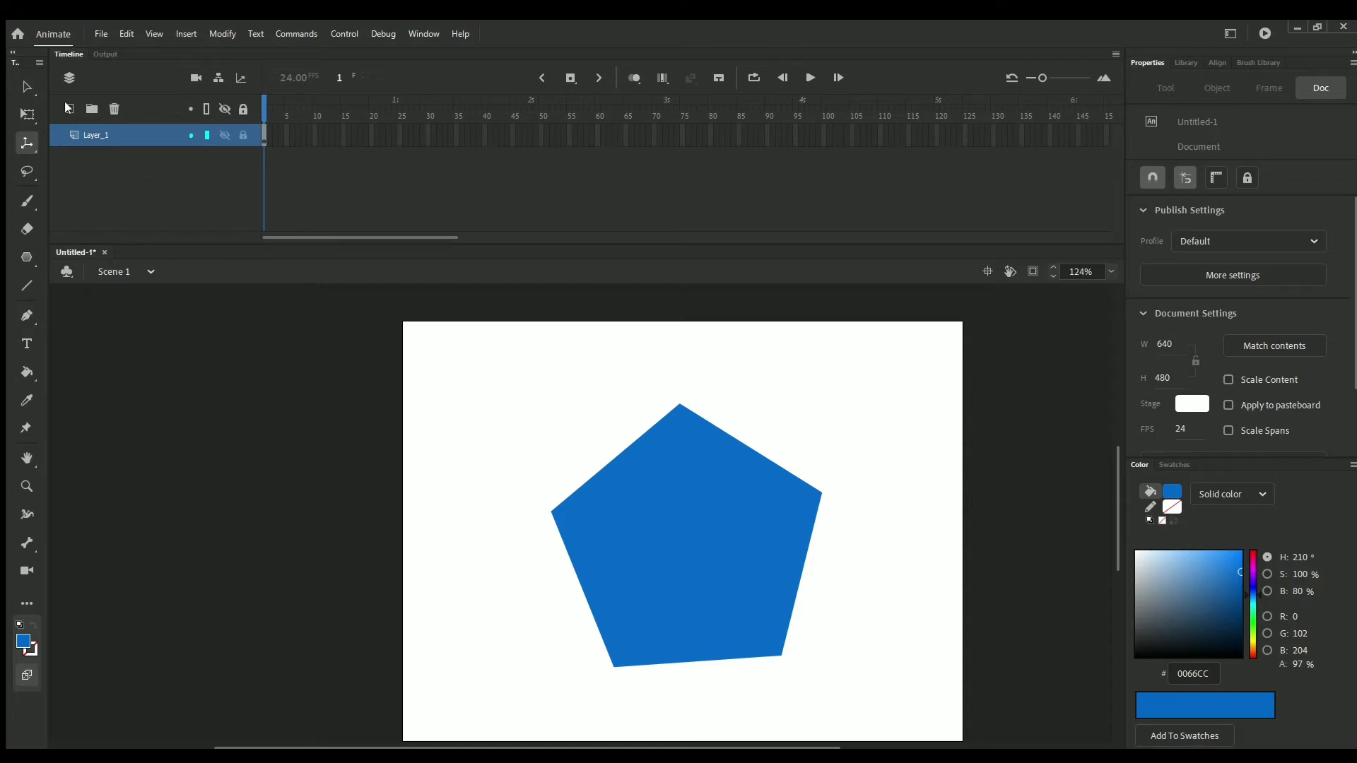
Select the blue pentagon drawing object with the Lasso tool and delete it.
click(29, 172)
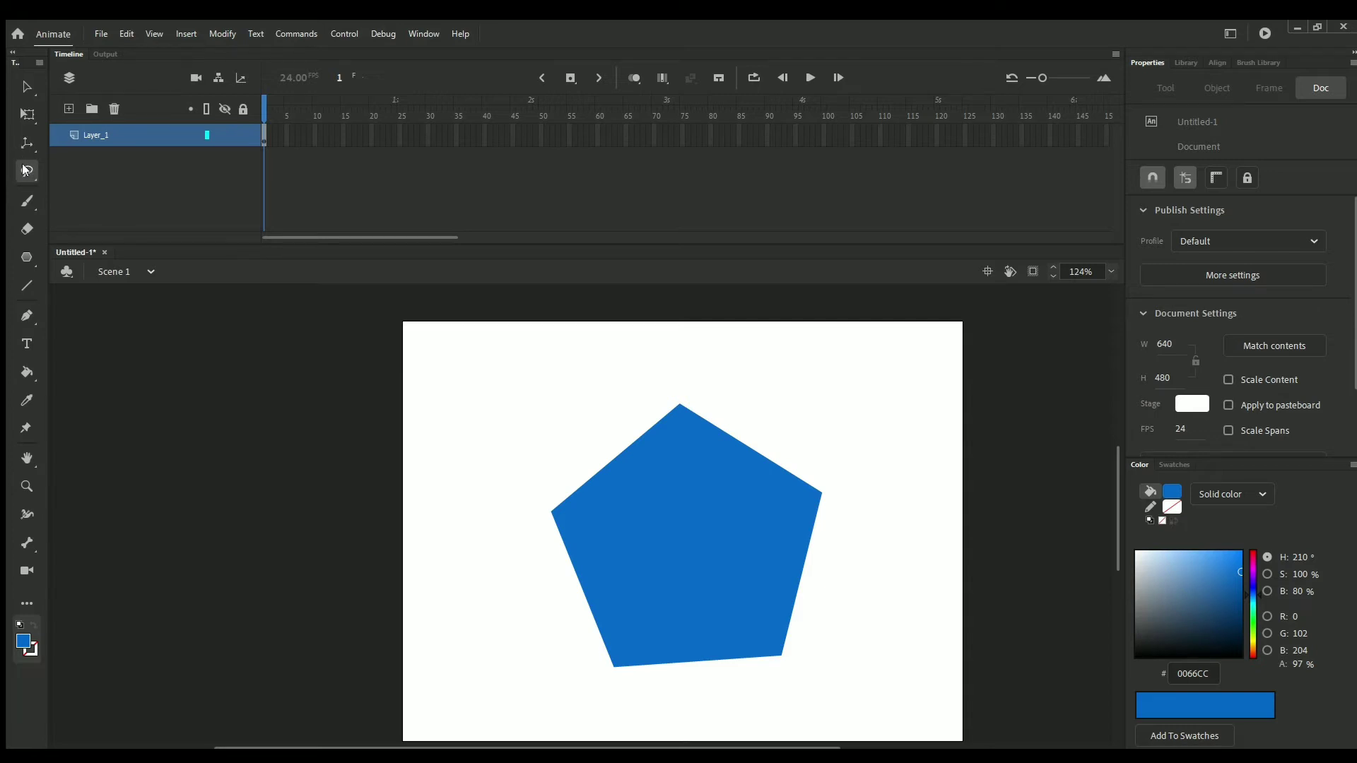
drag(510, 428, 529, 498)
mouse_move(728, 612)
mouse_down()
mouse_move(737, 504)
mouse_move(675, 427)
mouse_move(515, 423)
mouse_up()
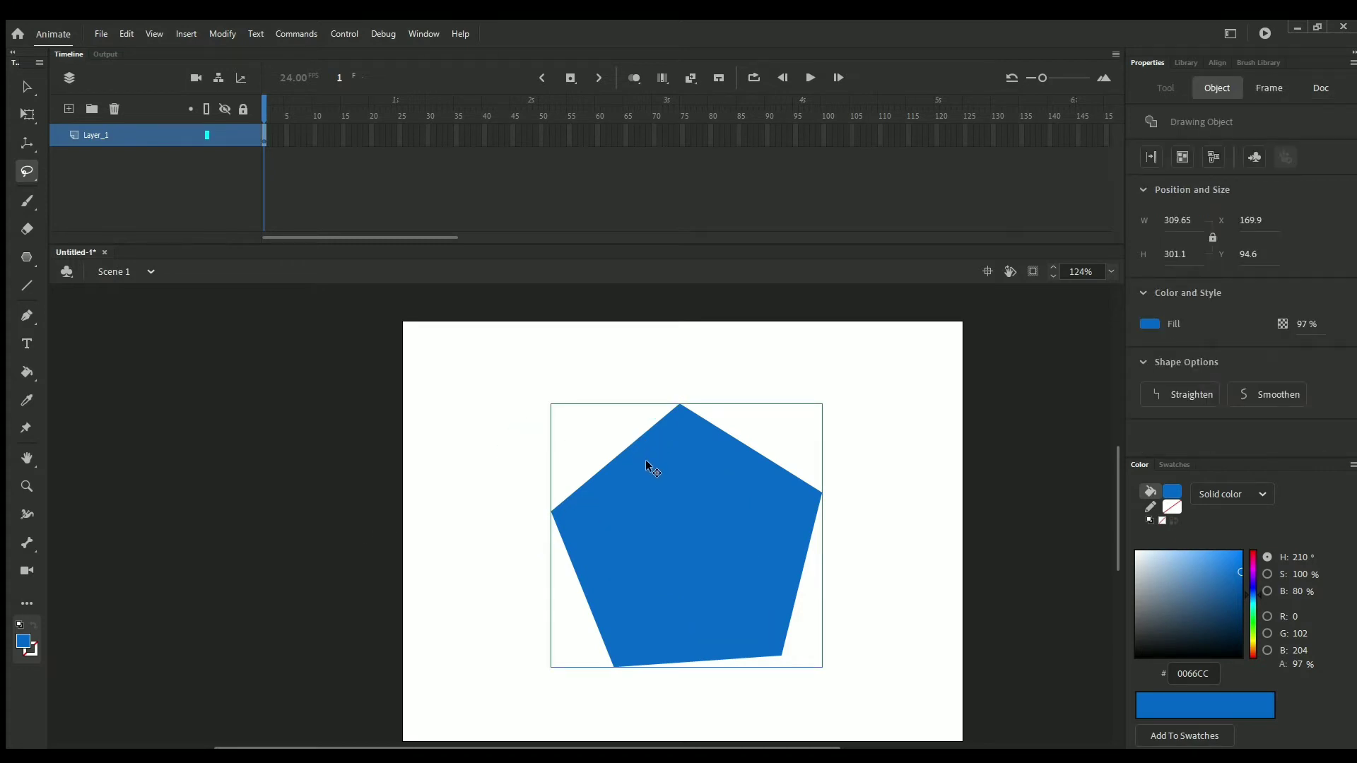
key(Delete)
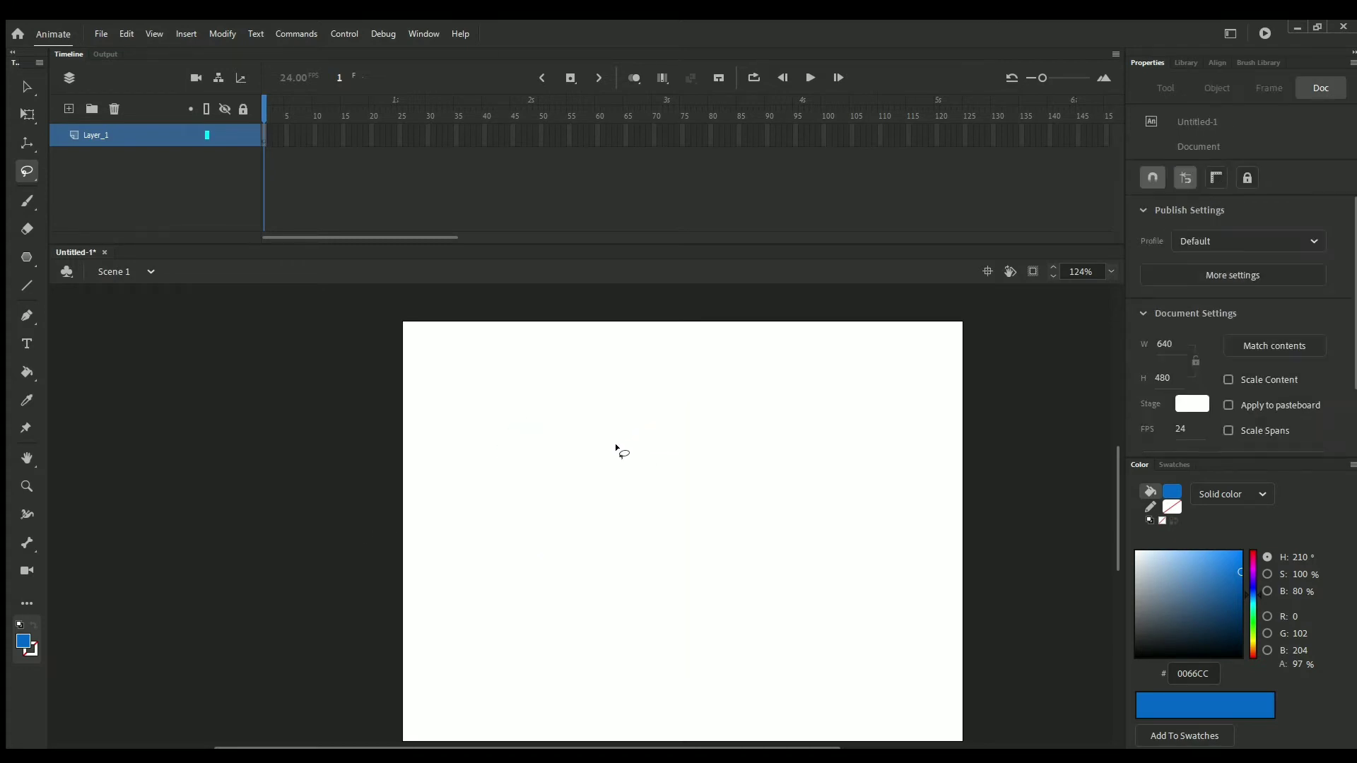
Draw a blue pentagon about 325 by 309 px over the stage's upper-left corner and break it apart into a plain shape.
click(27, 256)
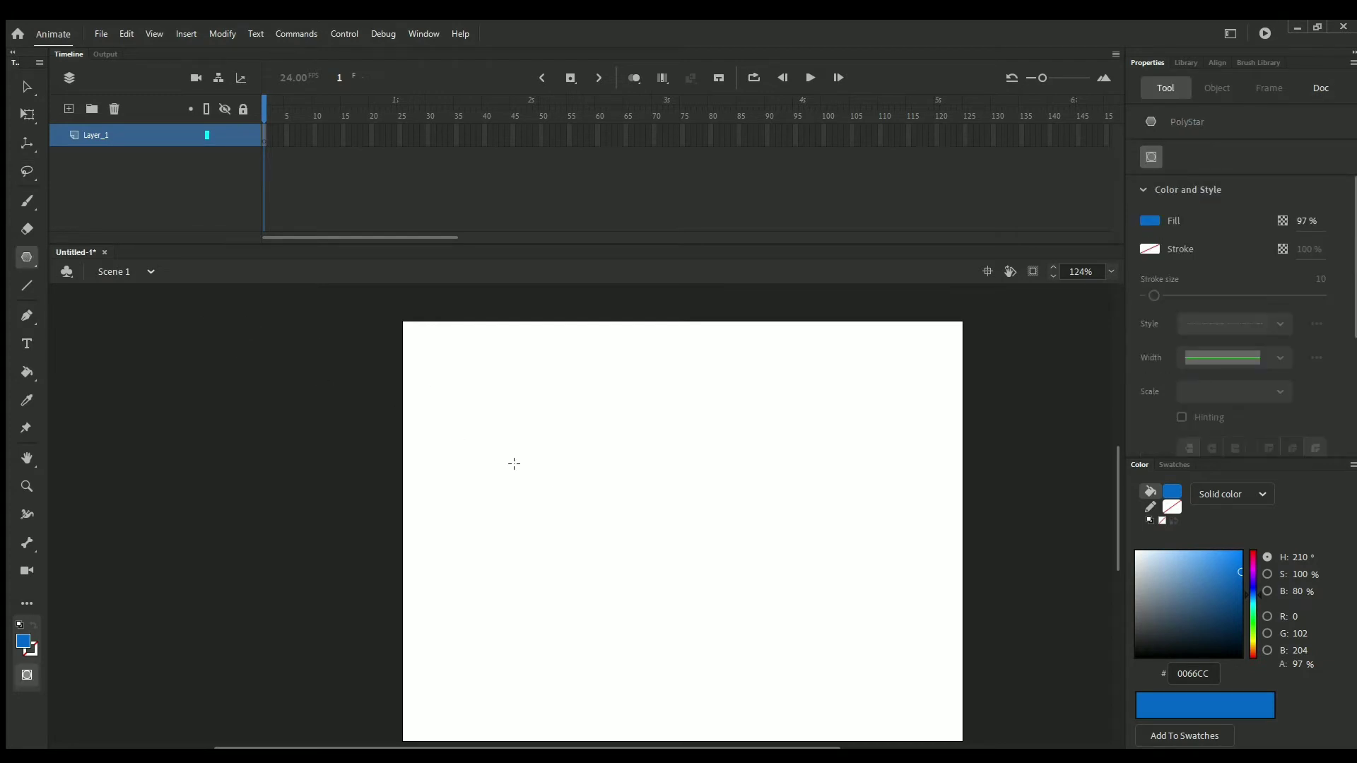
drag(514, 464, 545, 554)
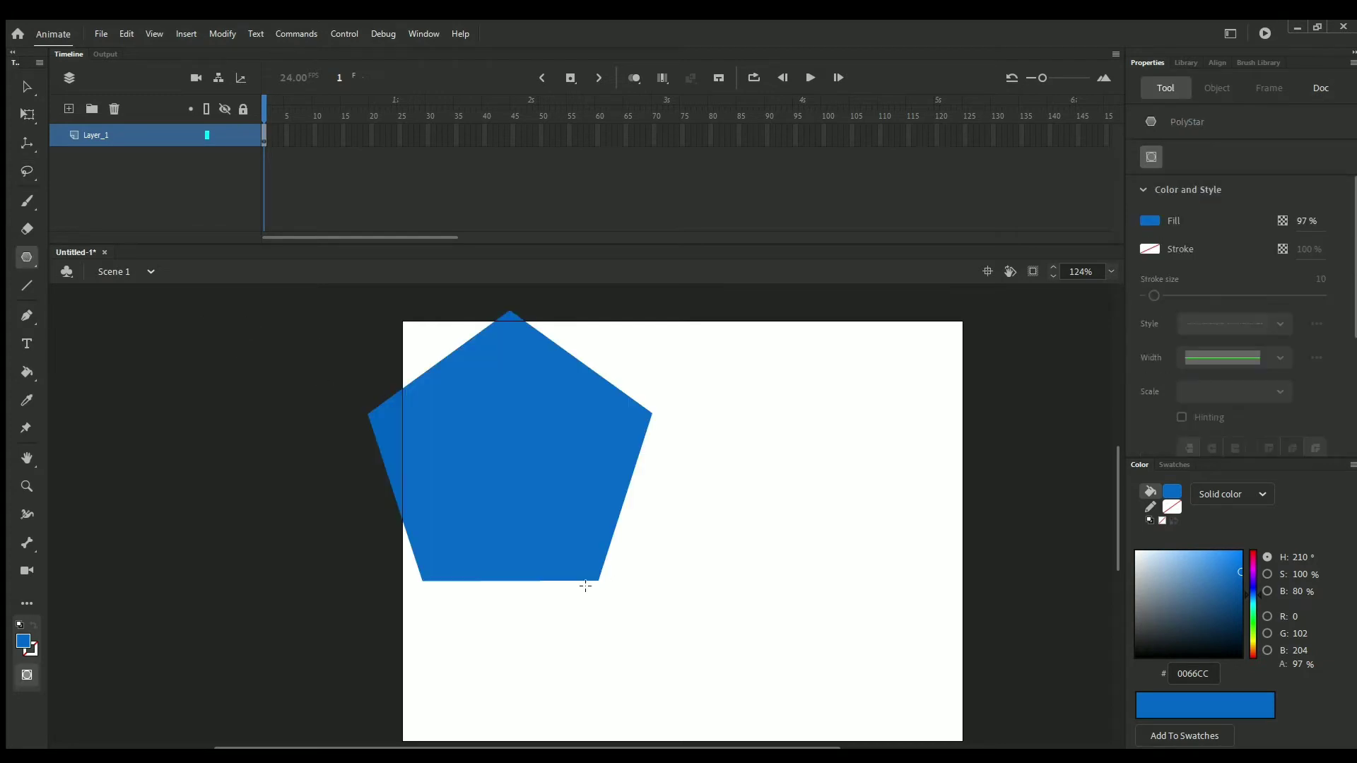
click(26, 172)
mouse_move(563, 380)
mouse_down()
mouse_move(640, 617)
mouse_move(708, 451)
mouse_move(626, 350)
mouse_up()
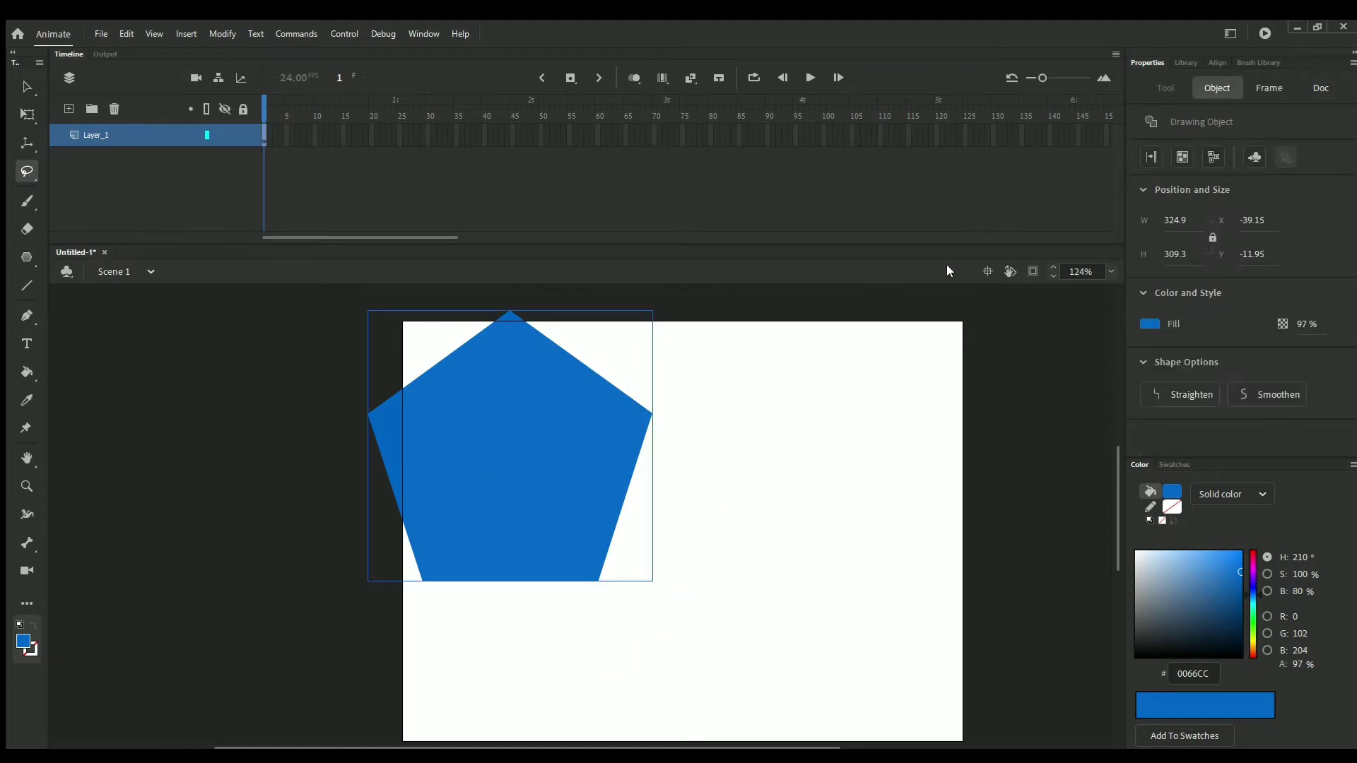
click(1212, 156)
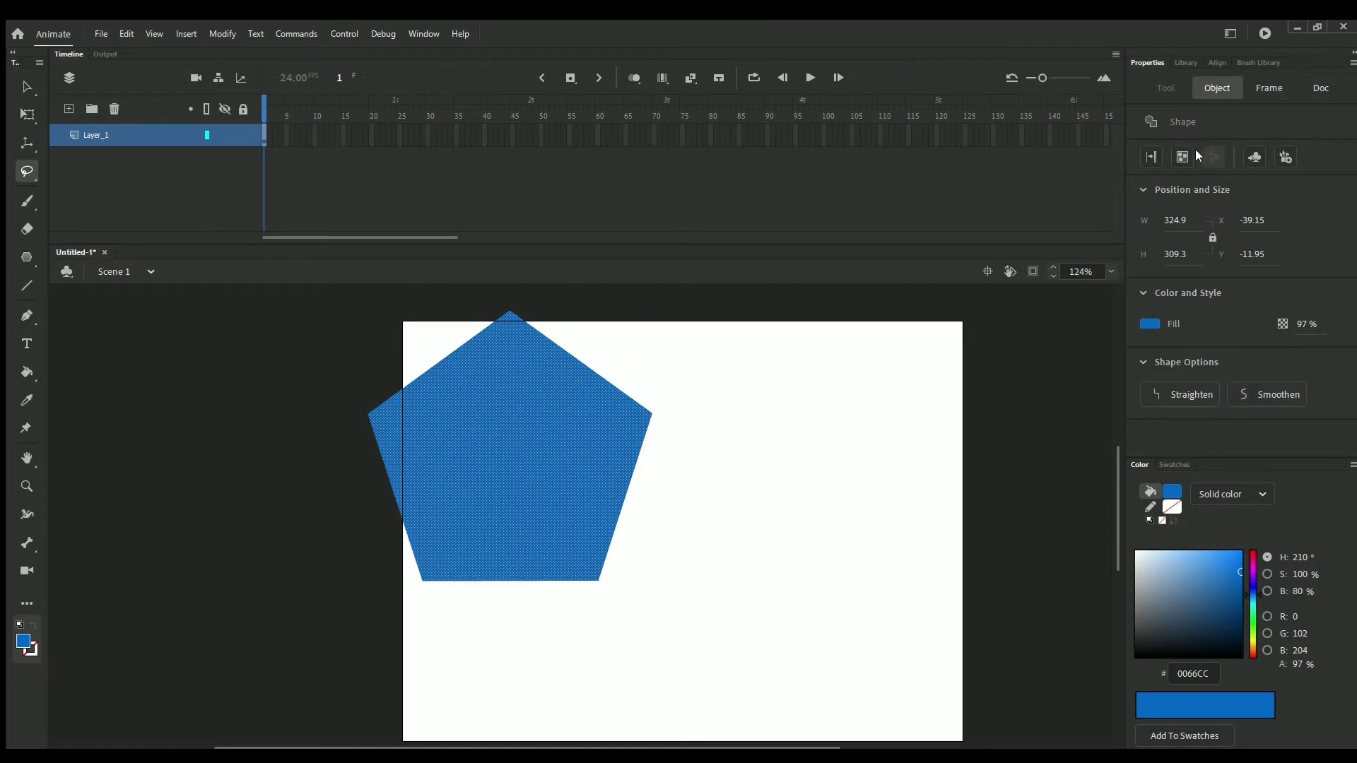
click(685, 396)
Lasso the pentagon's right part, try moving a lassoed cloud-shaped piece out of its middle, and undo the move.
mouse_move(607, 361)
mouse_down()
mouse_move(509, 544)
mouse_move(526, 632)
mouse_move(637, 589)
mouse_move(709, 444)
mouse_move(666, 368)
mouse_move(617, 351)
mouse_up()
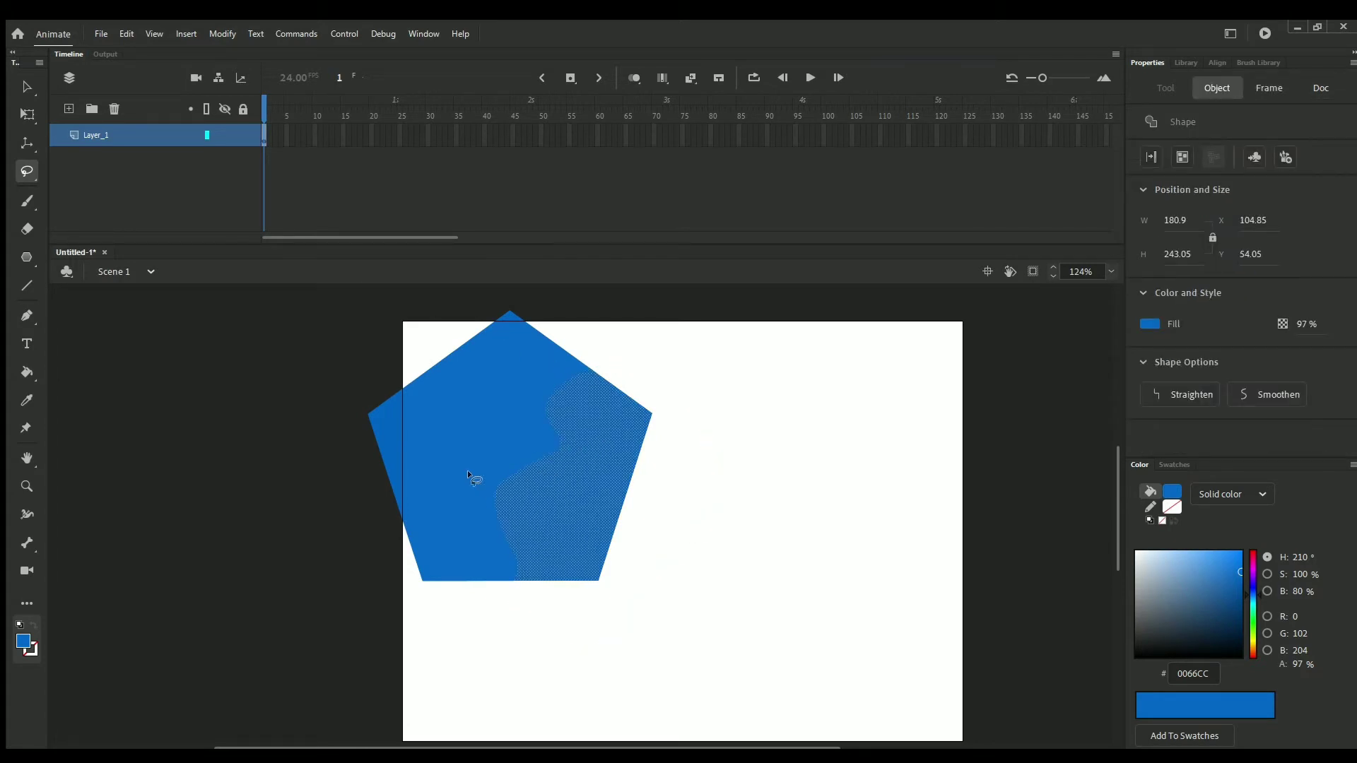
click(430, 414)
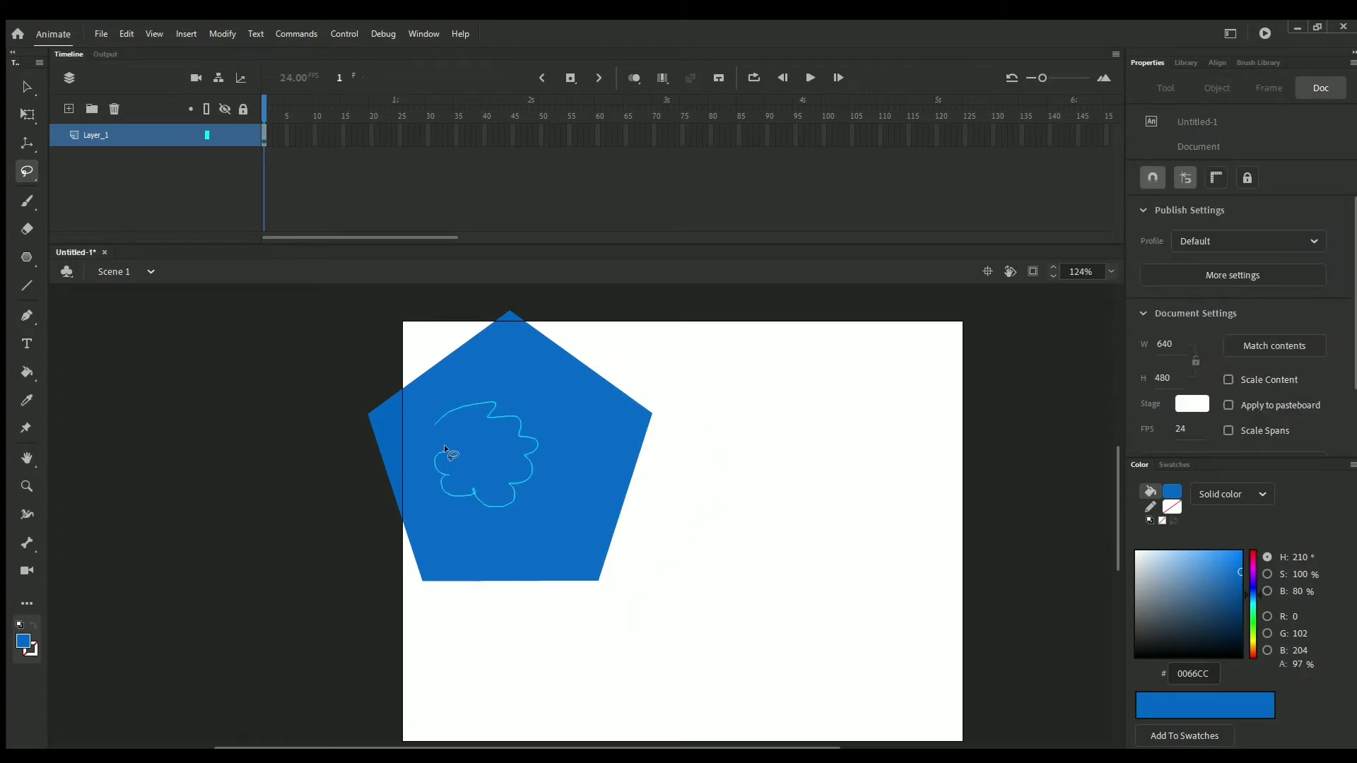
drag(434, 418, 738, 509)
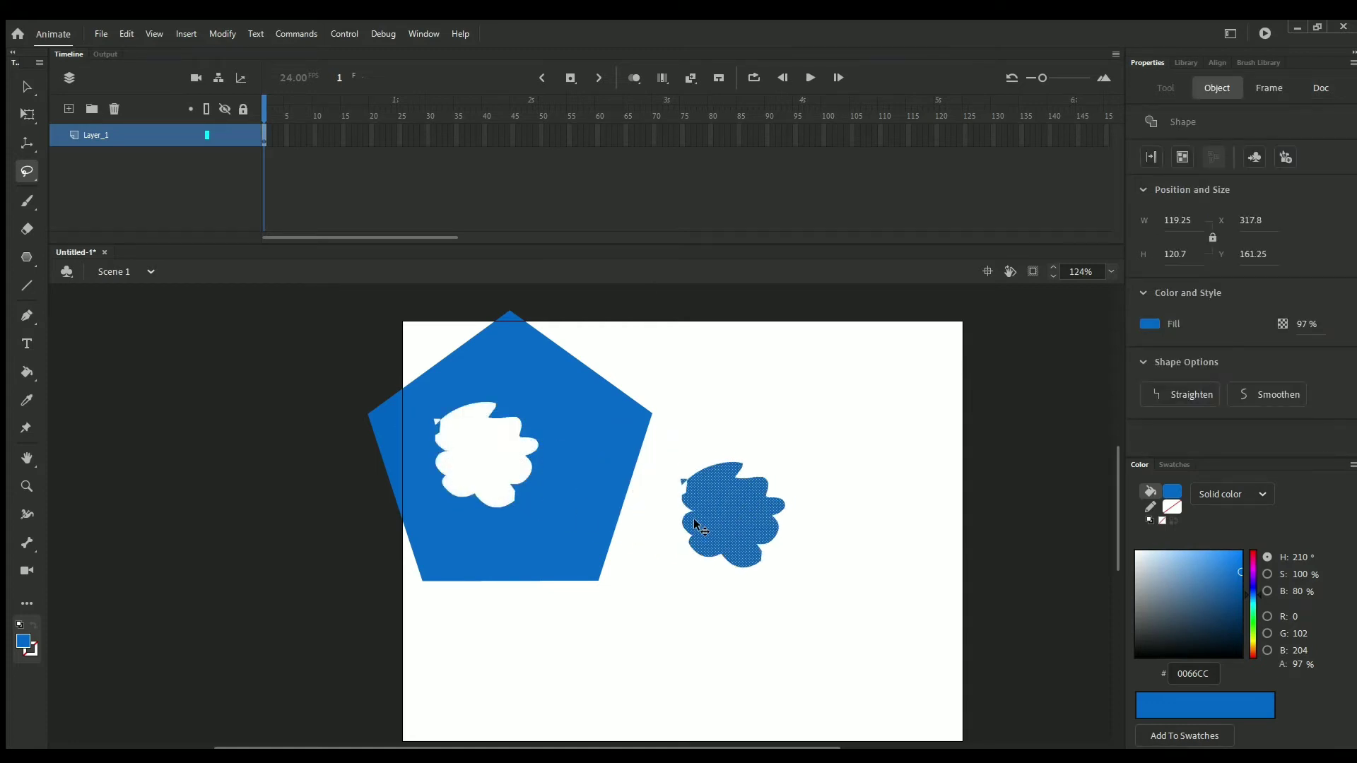
key(ctrl+z)
click(640, 479)
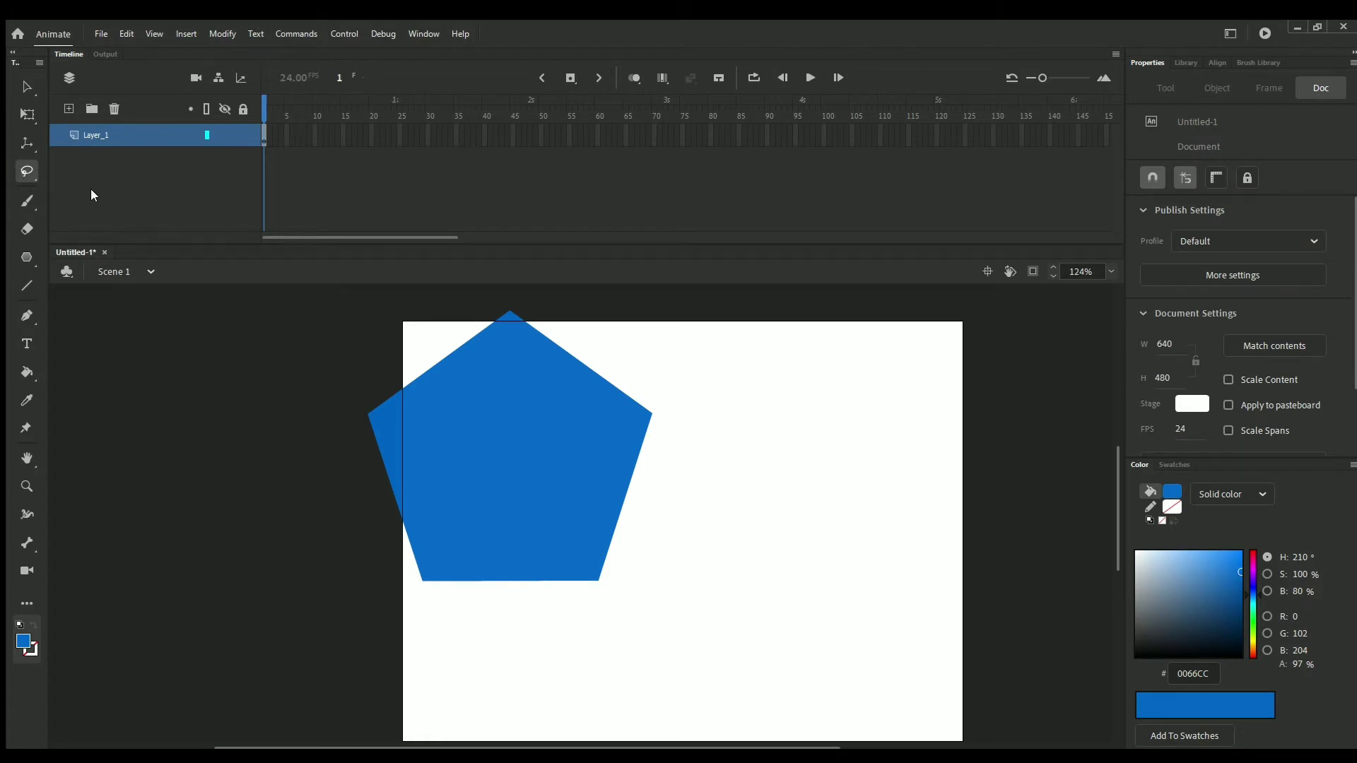
Outline a closed Z-like area inside the pentagon with straight segments using the Polygon Lasso.
click(502, 425)
click(498, 475)
click(479, 523)
click(547, 535)
click(550, 560)
click(491, 549)
click(446, 552)
click(436, 518)
click(460, 507)
click(483, 474)
click(483, 441)
click(440, 450)
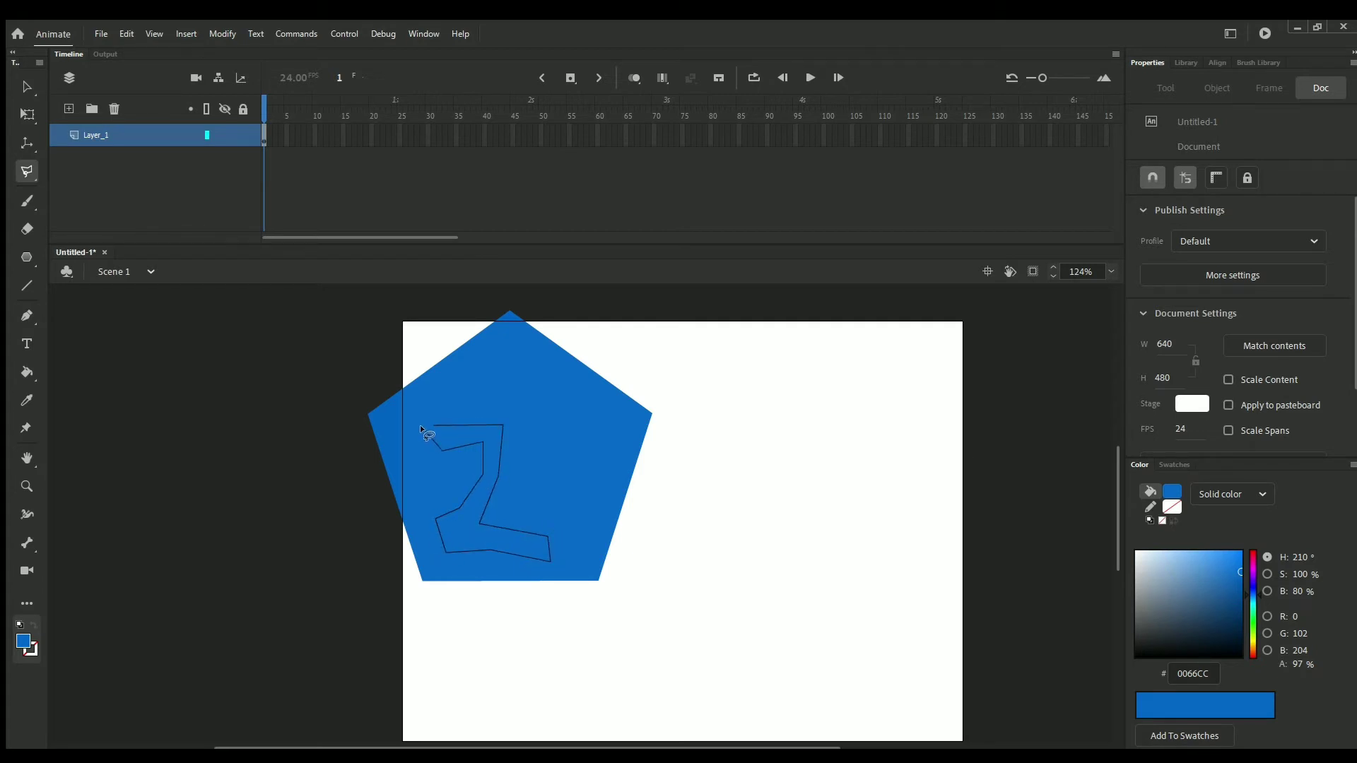
click(427, 427)
click(434, 425)
double_click(433, 424)
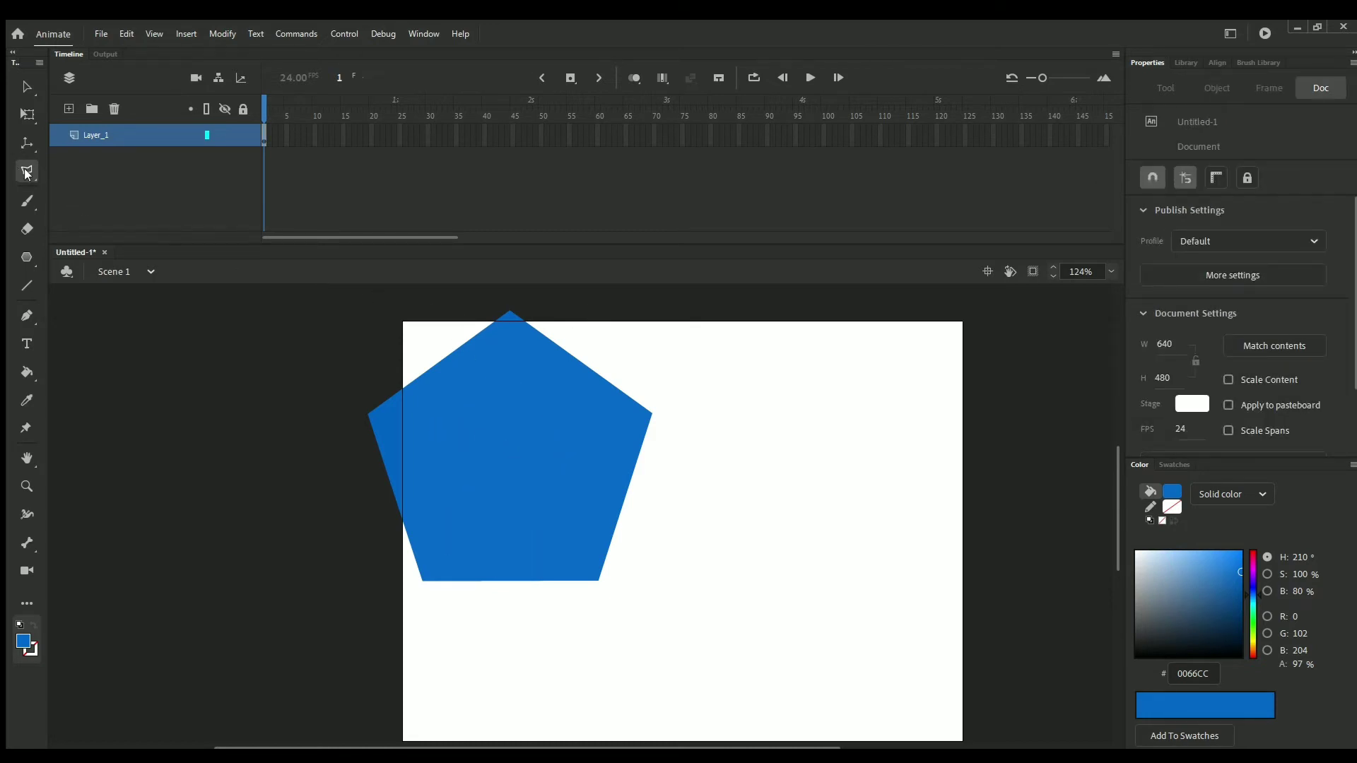
Switch briefly to the Magic Wand, then select the whole pentagon with the Selection tool and delete it.
key(w)
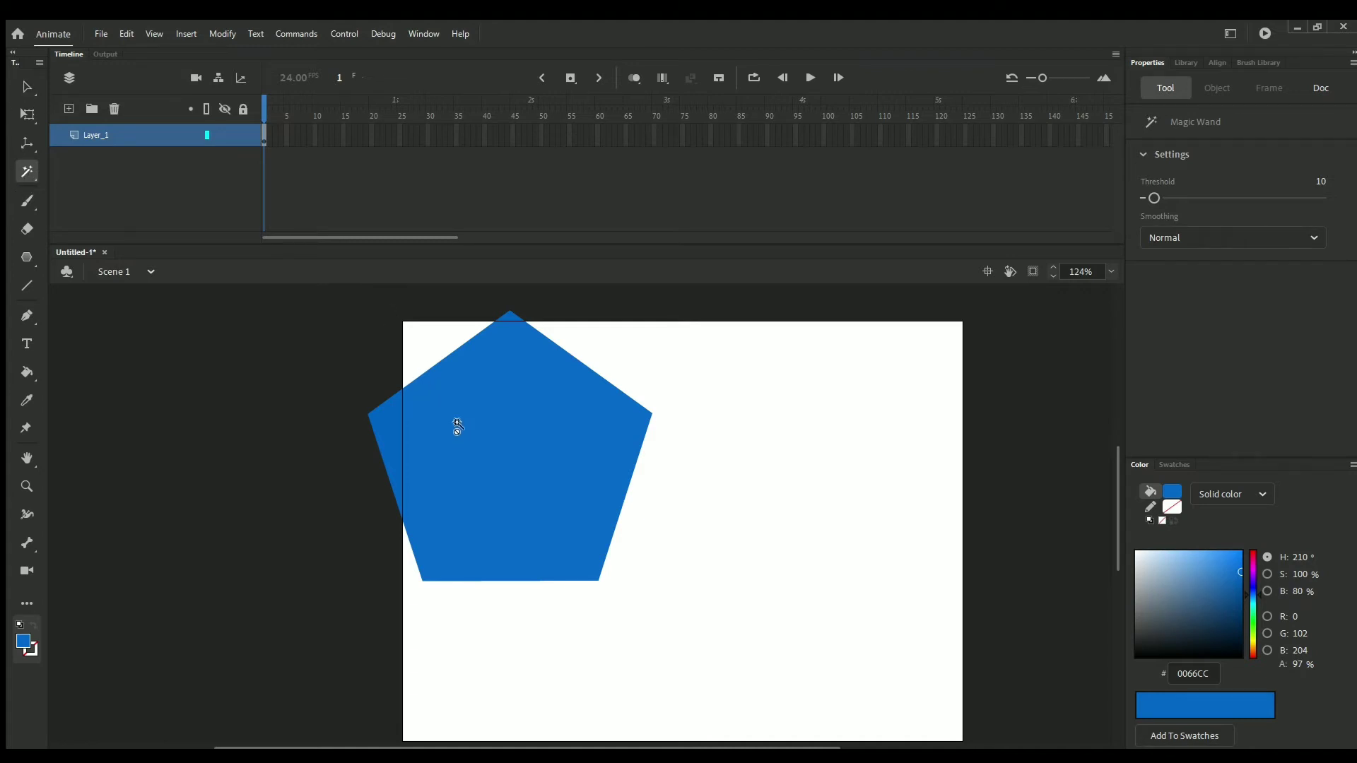
click(23, 84)
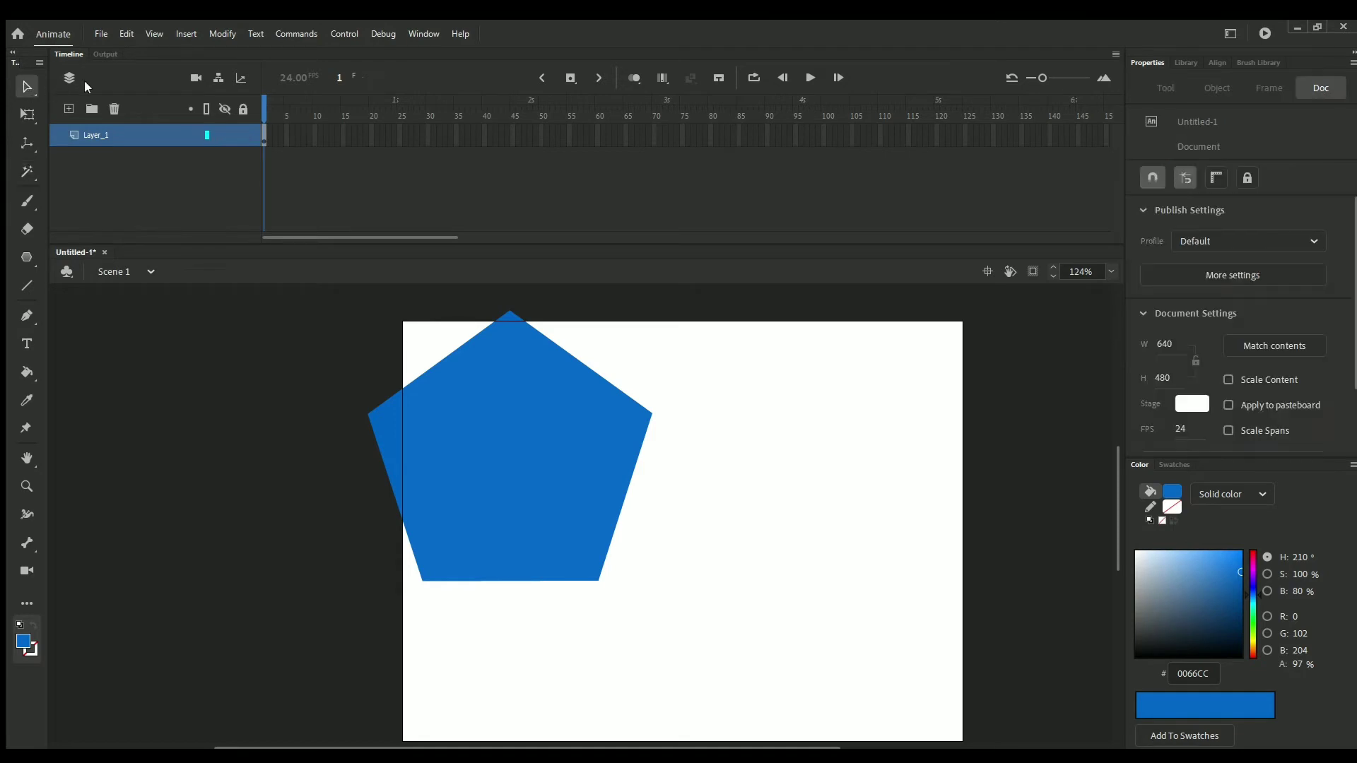
click(460, 422)
key(Delete)
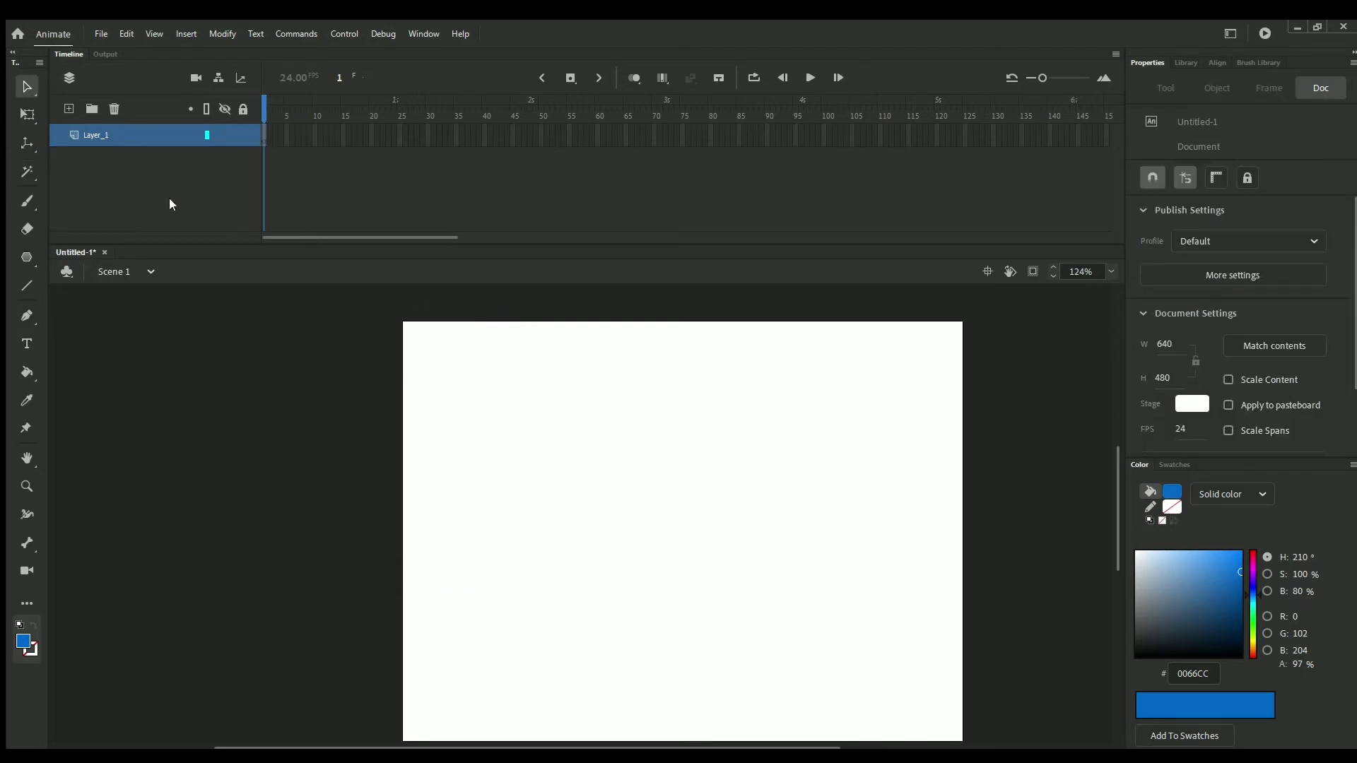
Scribble thin blue lines across the stage with the Classic Brush and thicker size 10 strokes over them with the Fluid Brush.
click(29, 201)
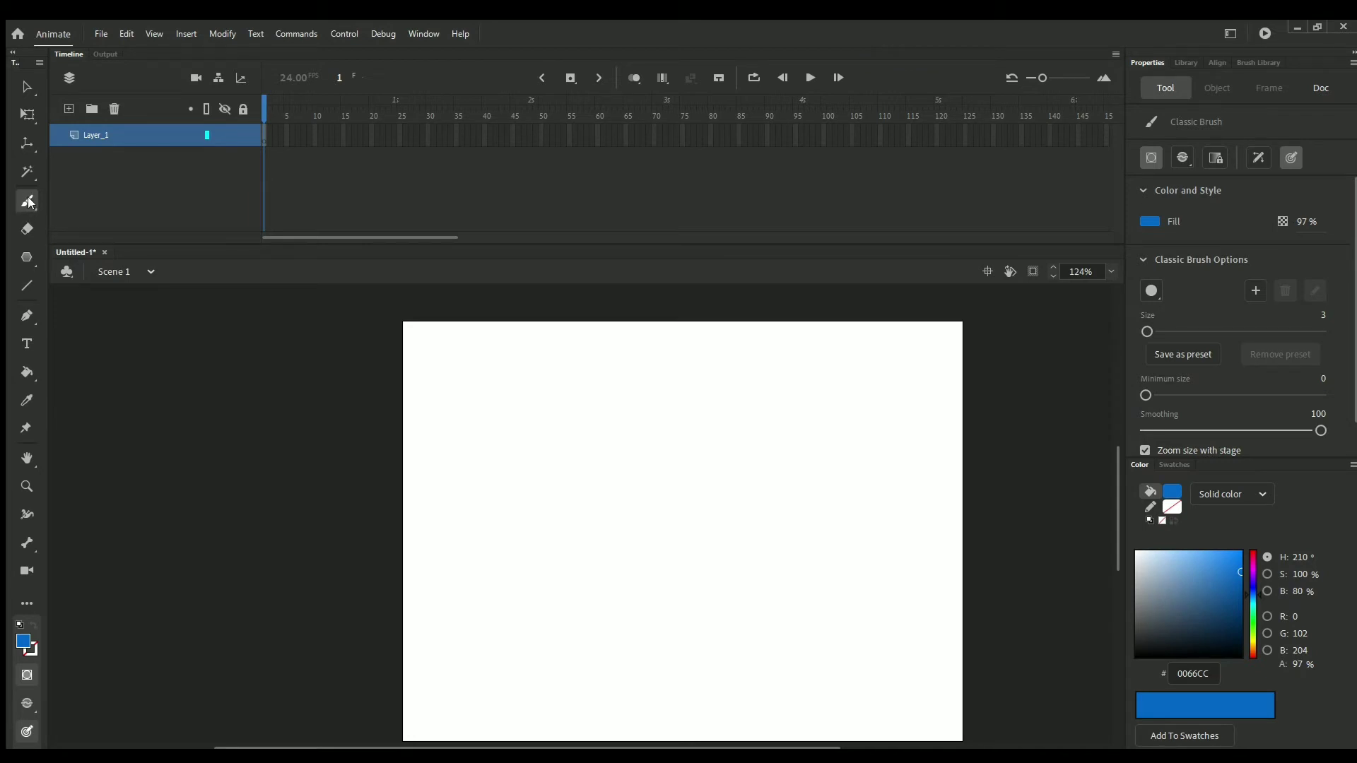
mouse_move(503, 376)
mouse_down()
mouse_move(524, 427)
mouse_move(515, 552)
mouse_move(622, 673)
mouse_move(644, 540)
mouse_move(619, 513)
mouse_move(598, 527)
mouse_move(593, 495)
mouse_move(656, 469)
mouse_move(674, 493)
mouse_move(682, 570)
mouse_move(709, 595)
mouse_move(733, 432)
mouse_move(792, 496)
mouse_move(787, 589)
mouse_move(749, 684)
mouse_move(730, 620)
mouse_move(759, 628)
mouse_move(717, 589)
mouse_move(711, 637)
mouse_move(666, 644)
mouse_move(617, 545)
mouse_move(519, 520)
mouse_move(610, 595)
mouse_move(615, 638)
mouse_move(739, 425)
mouse_move(846, 541)
mouse_move(867, 451)
mouse_move(847, 401)
mouse_move(775, 363)
mouse_move(656, 360)
mouse_up()
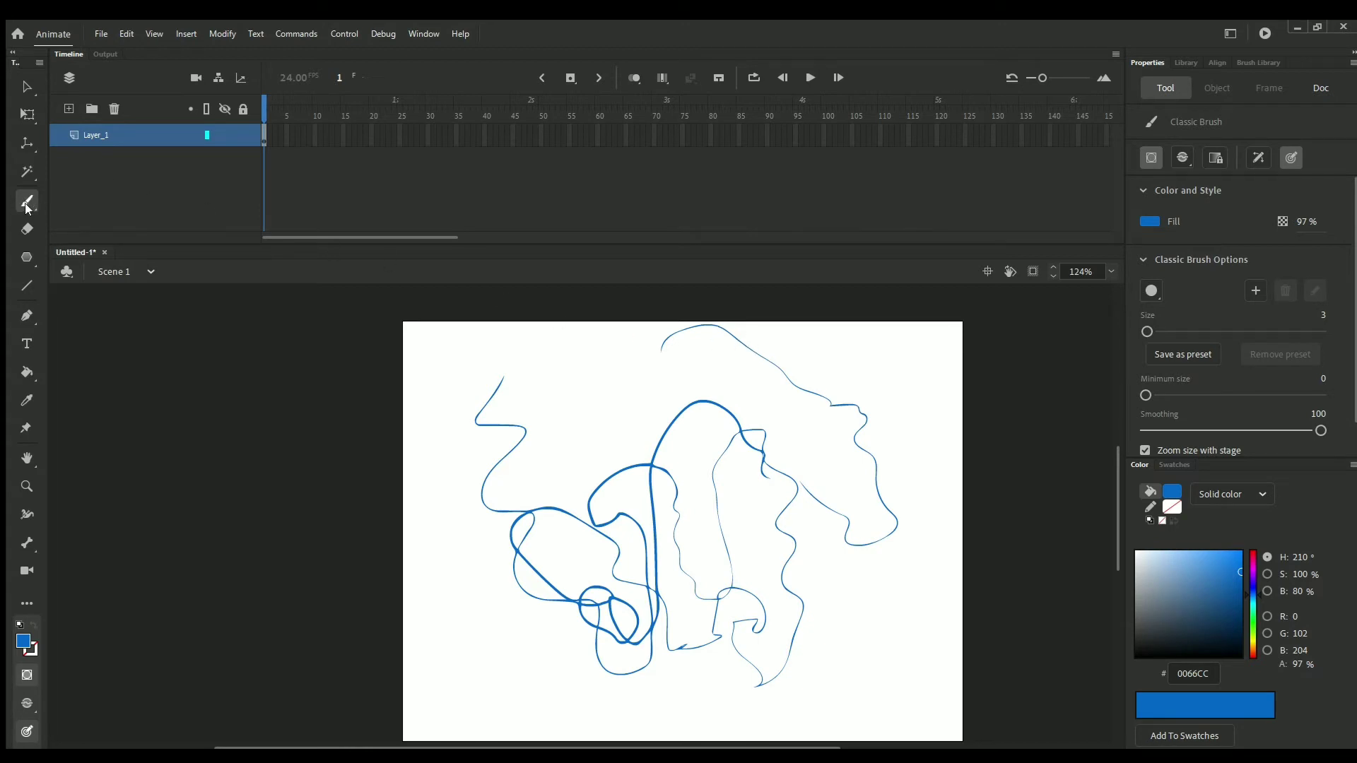
key(b)
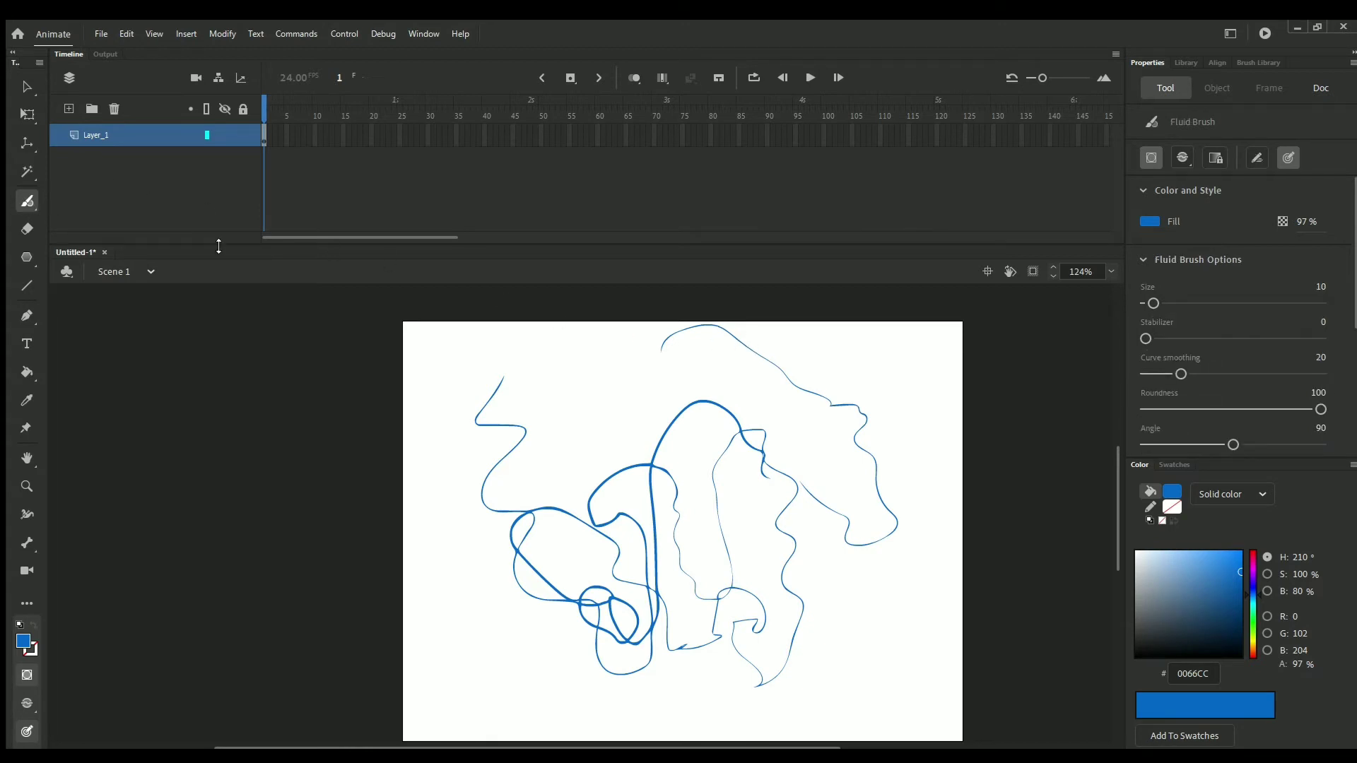
mouse_move(571, 417)
mouse_down()
mouse_move(619, 571)
mouse_move(636, 470)
mouse_move(752, 532)
mouse_move(803, 654)
mouse_move(856, 638)
mouse_move(868, 574)
mouse_move(922, 616)
mouse_move(727, 506)
mouse_move(592, 565)
mouse_move(583, 424)
mouse_move(527, 621)
mouse_move(457, 675)
mouse_move(504, 614)
mouse_up()
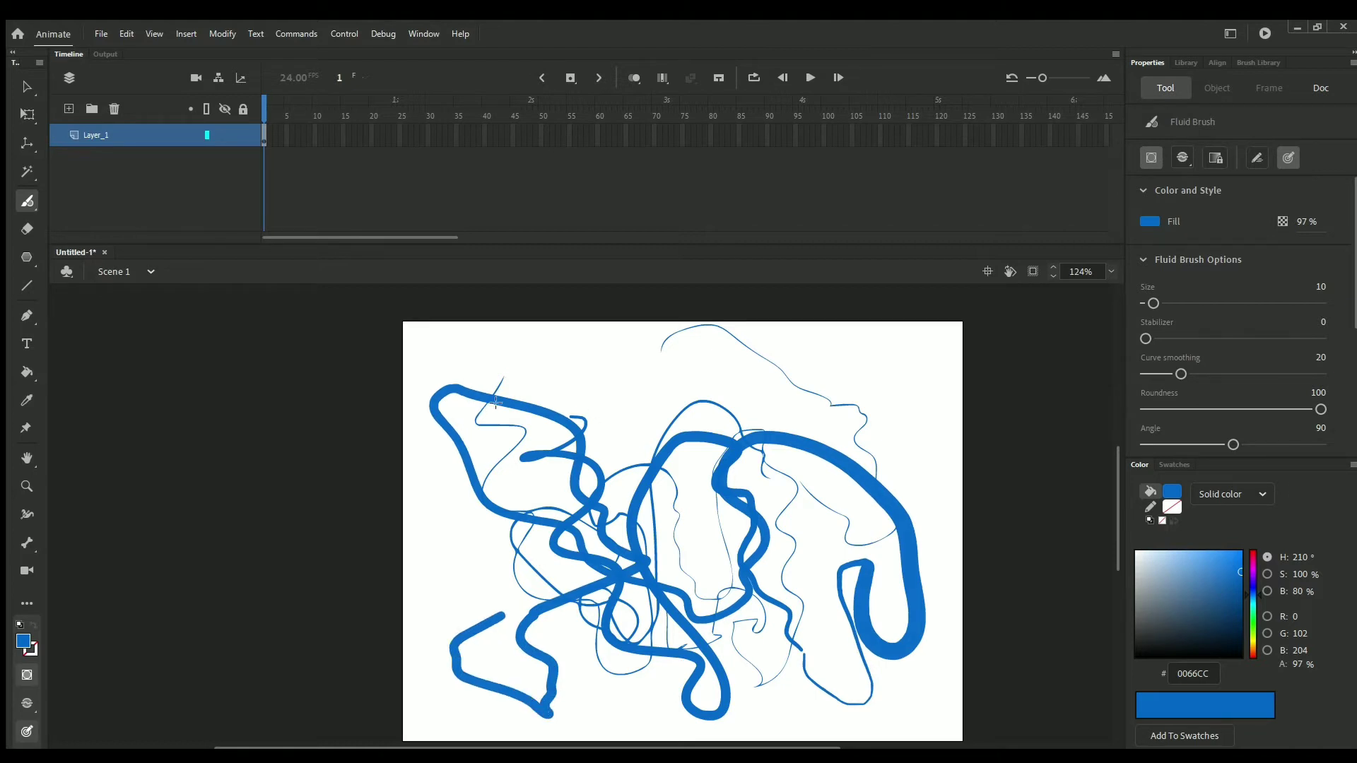
mouse_move(496, 402)
mouse_down()
mouse_move(629, 364)
mouse_move(523, 385)
mouse_move(679, 396)
mouse_move(625, 403)
mouse_up()
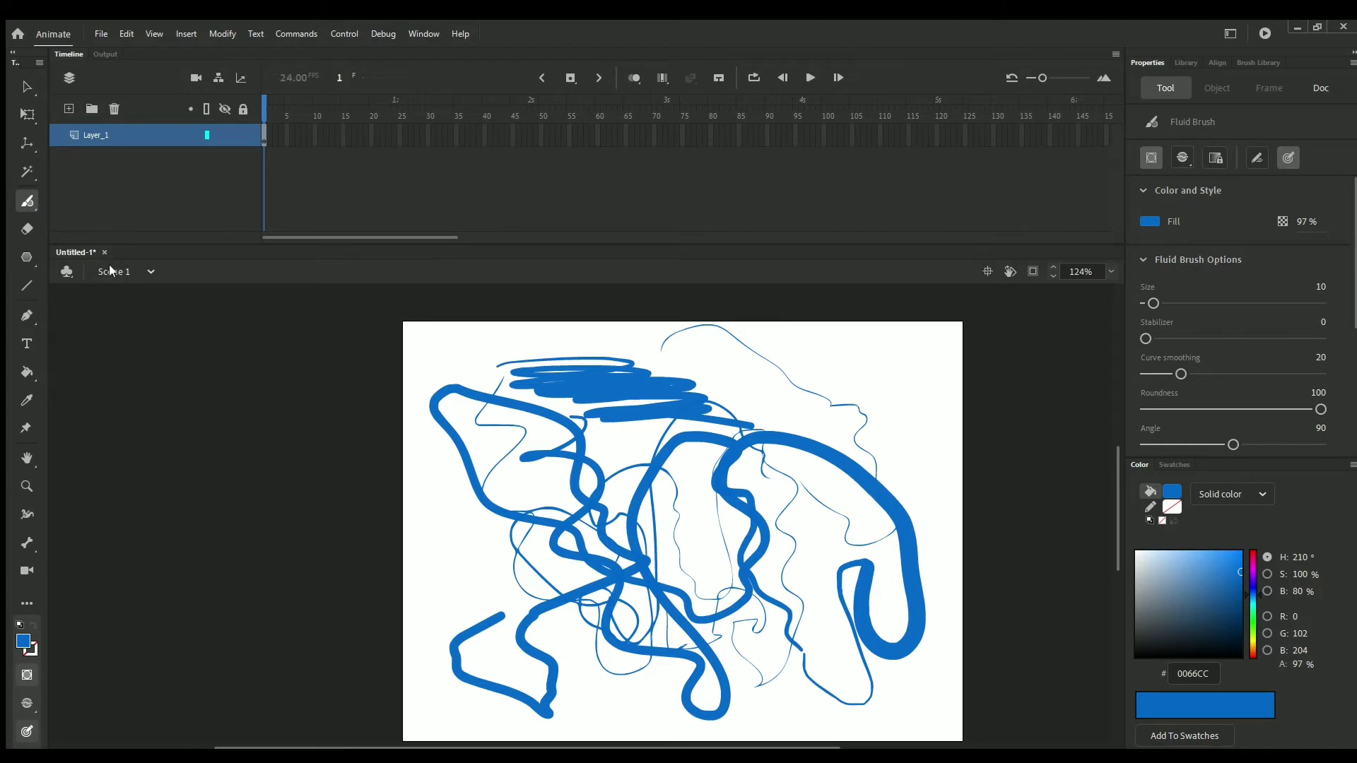
Paint several wavy dotted violet-blue strokes of size 10 over the existing scribbles with the Paint Brush.
key(y)
mouse_move(483, 362)
mouse_down()
mouse_move(507, 467)
mouse_move(640, 675)
mouse_up()
mouse_move(410, 386)
mouse_down()
mouse_move(607, 525)
mouse_move(720, 646)
mouse_up()
mouse_move(739, 375)
mouse_down()
mouse_move(793, 410)
mouse_move(751, 574)
mouse_up()
drag(805, 675, 508, 486)
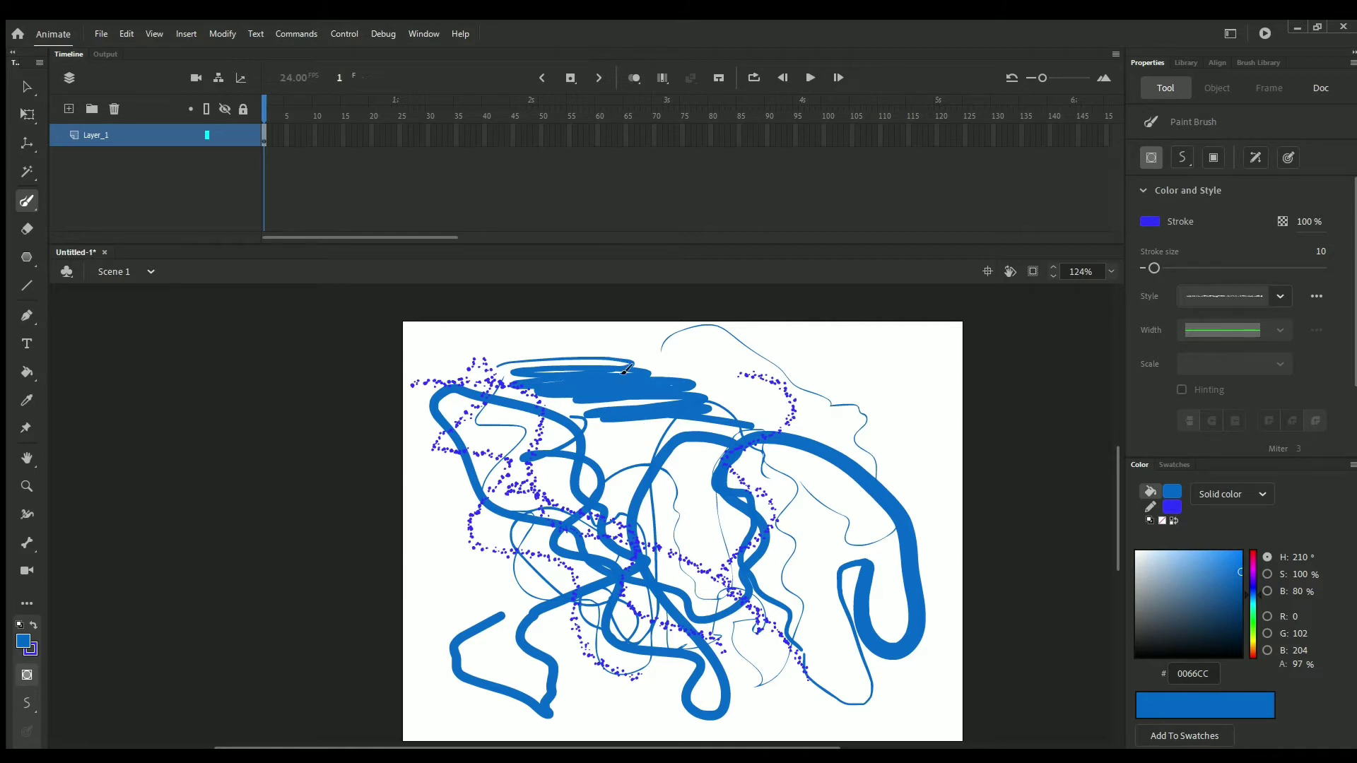
mouse_move(858, 387)
mouse_down()
mouse_move(783, 602)
mouse_move(698, 668)
mouse_move(618, 609)
mouse_move(510, 684)
mouse_move(498, 549)
mouse_up()
drag(557, 377, 559, 379)
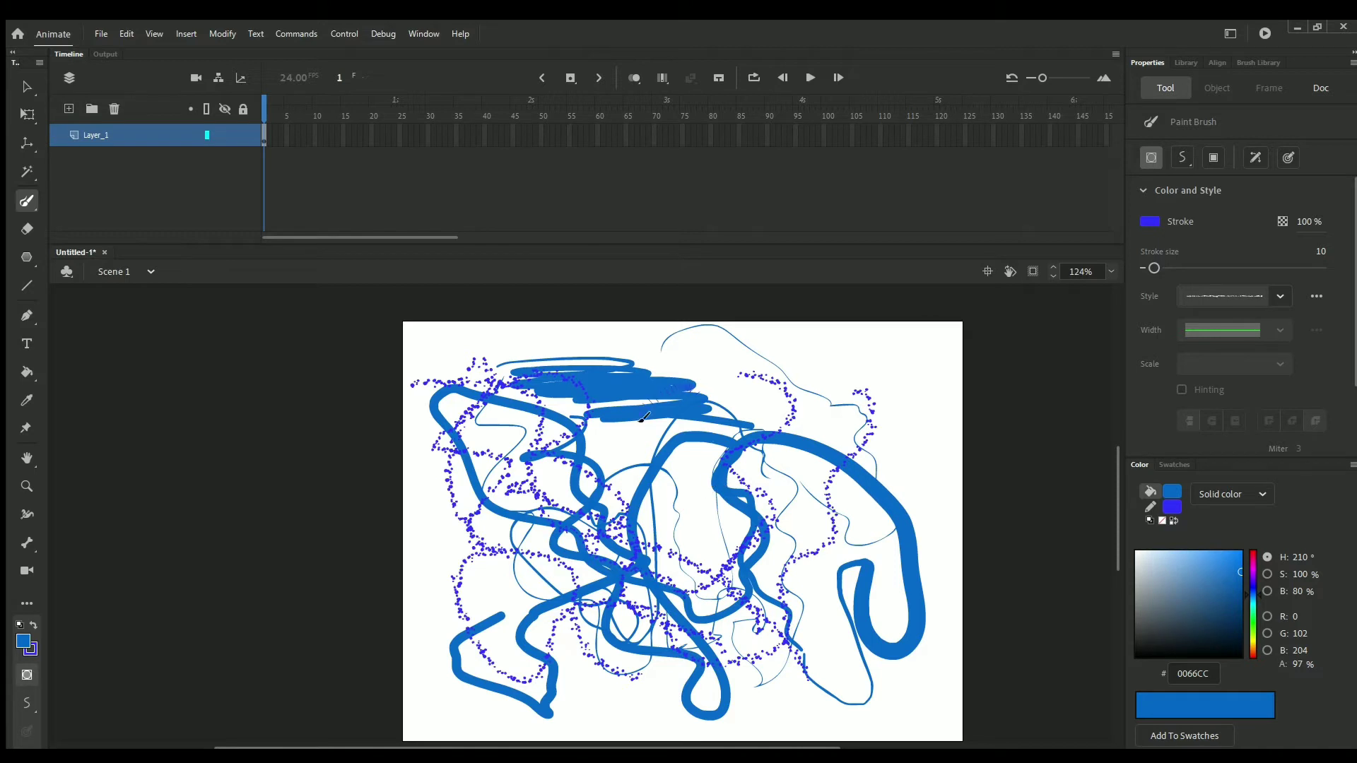
mouse_move(644, 417)
mouse_down()
mouse_move(648, 527)
mouse_move(675, 597)
mouse_up()
Move the tall wavy dotted stroke from the stage's right half onto the pasteboard left of it, at about X -127, Y 99.
click(25, 88)
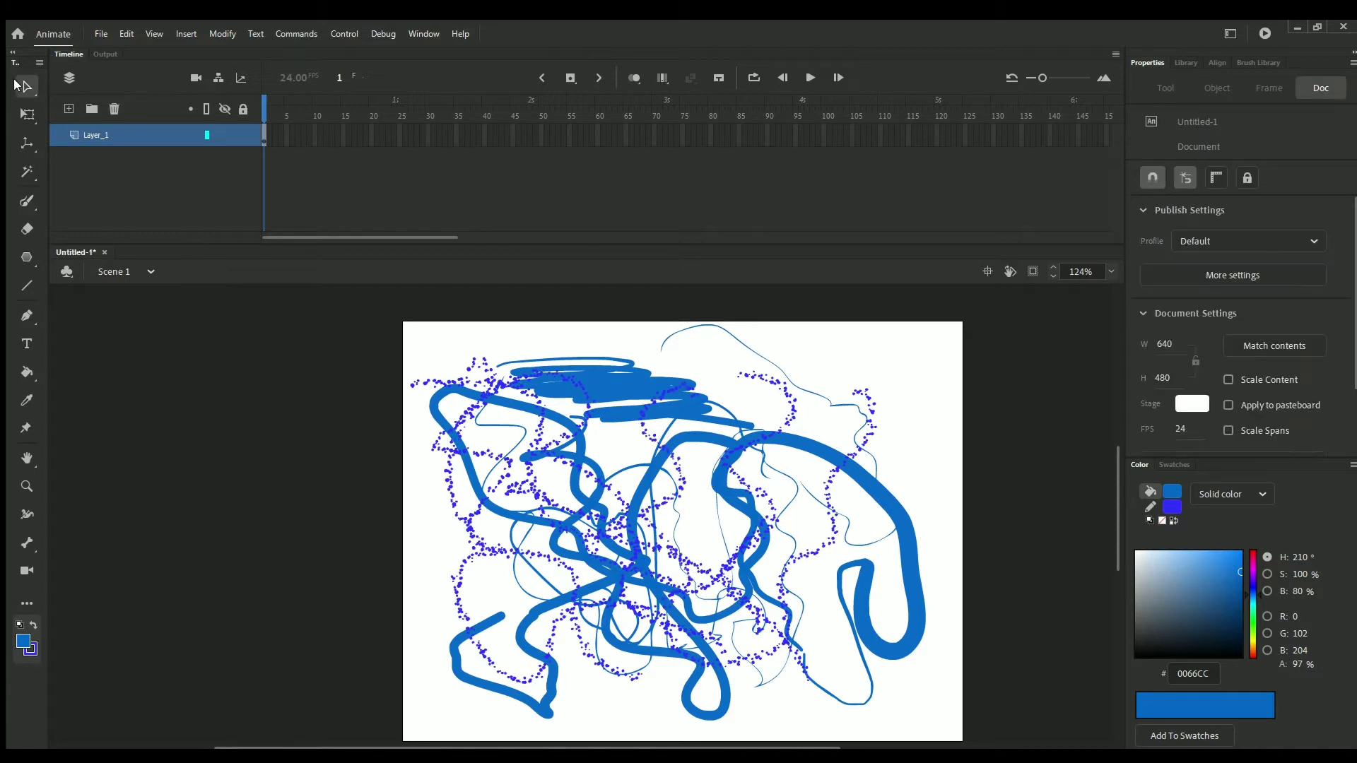
click(783, 395)
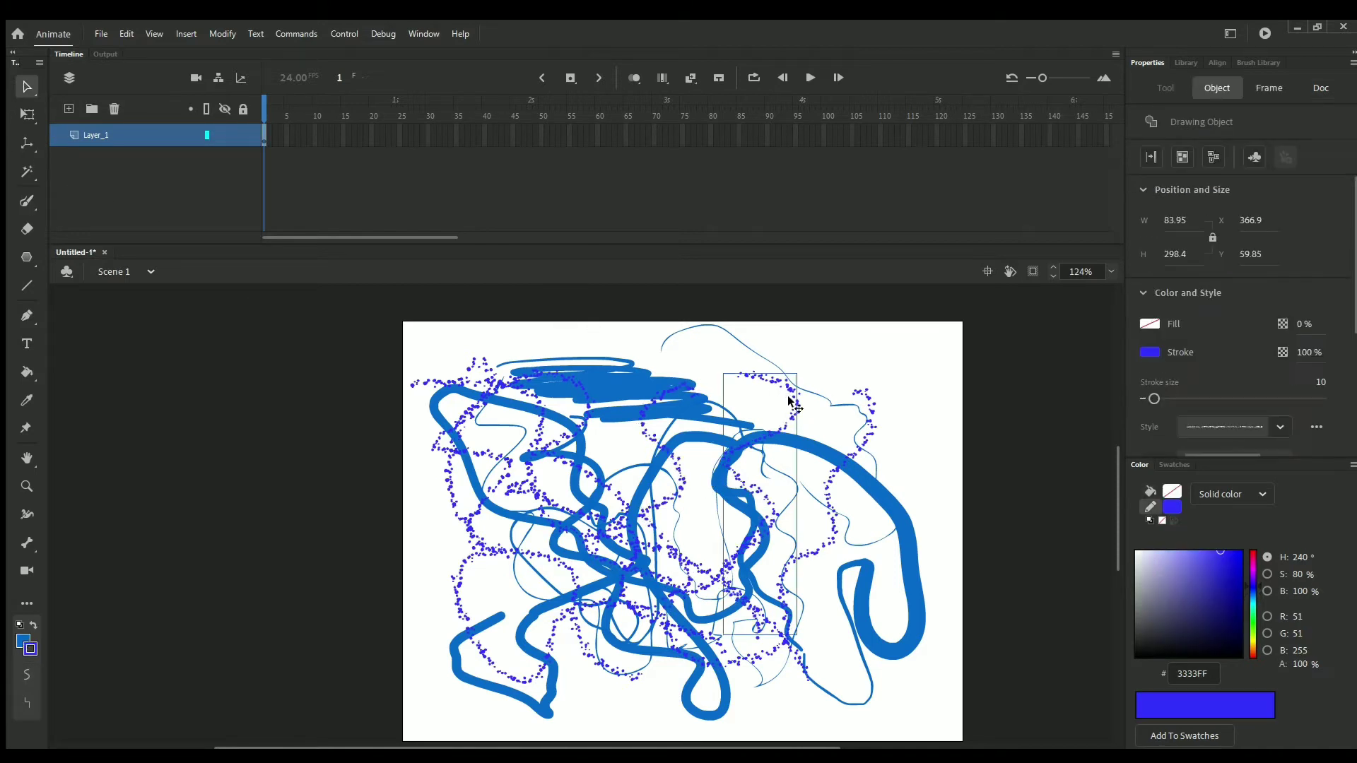
drag(679, 401, 246, 436)
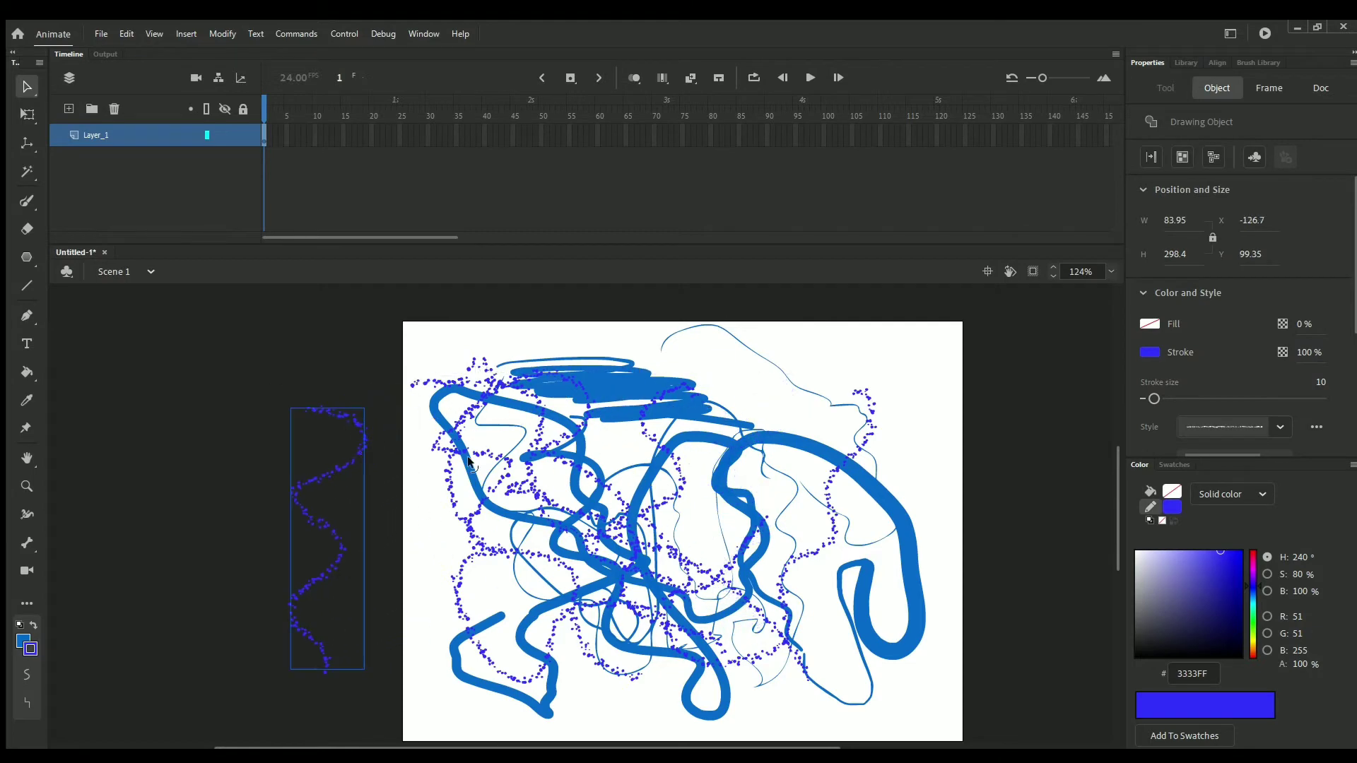
Open the thick looping blue drawing object, shift its shape partly off the stage to about X -314, Y 40, and return to the scene.
click(887, 493)
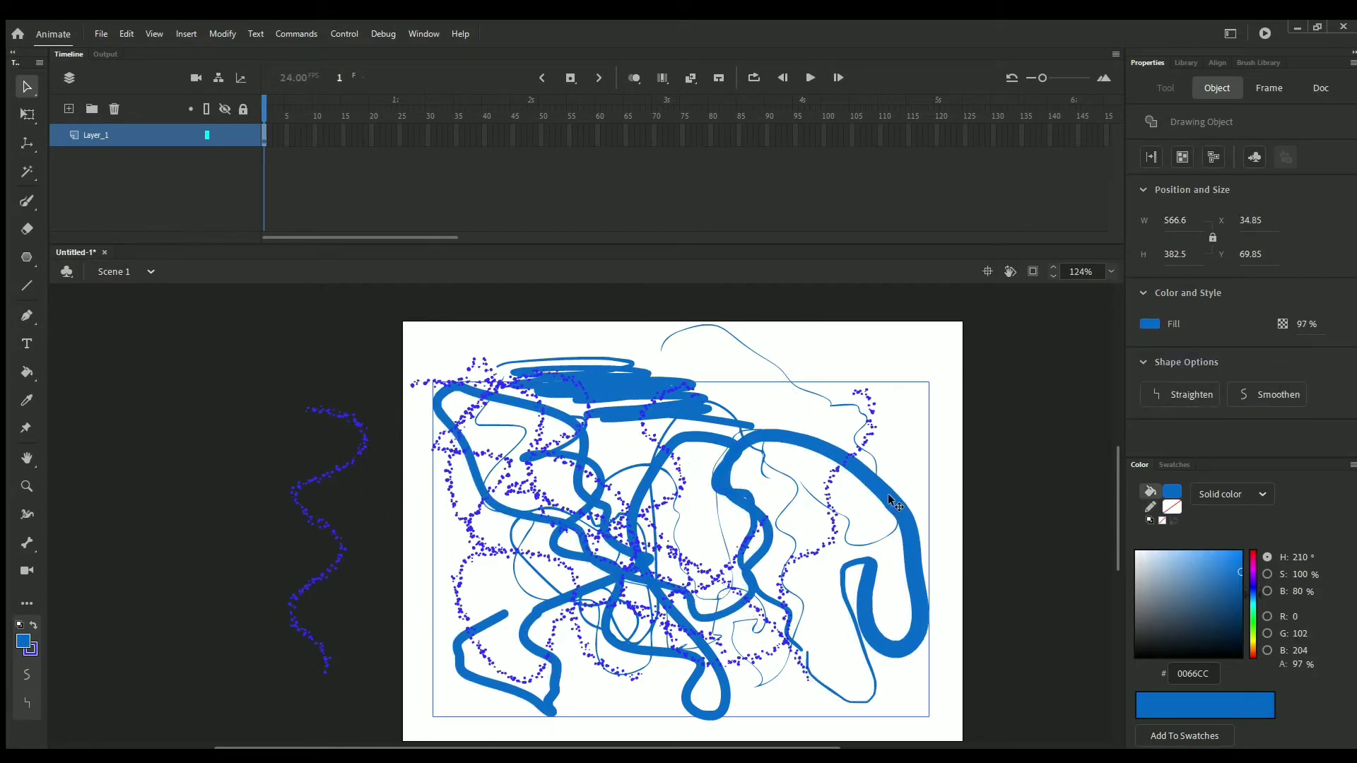
double_click(885, 493)
drag(885, 493, 604, 453)
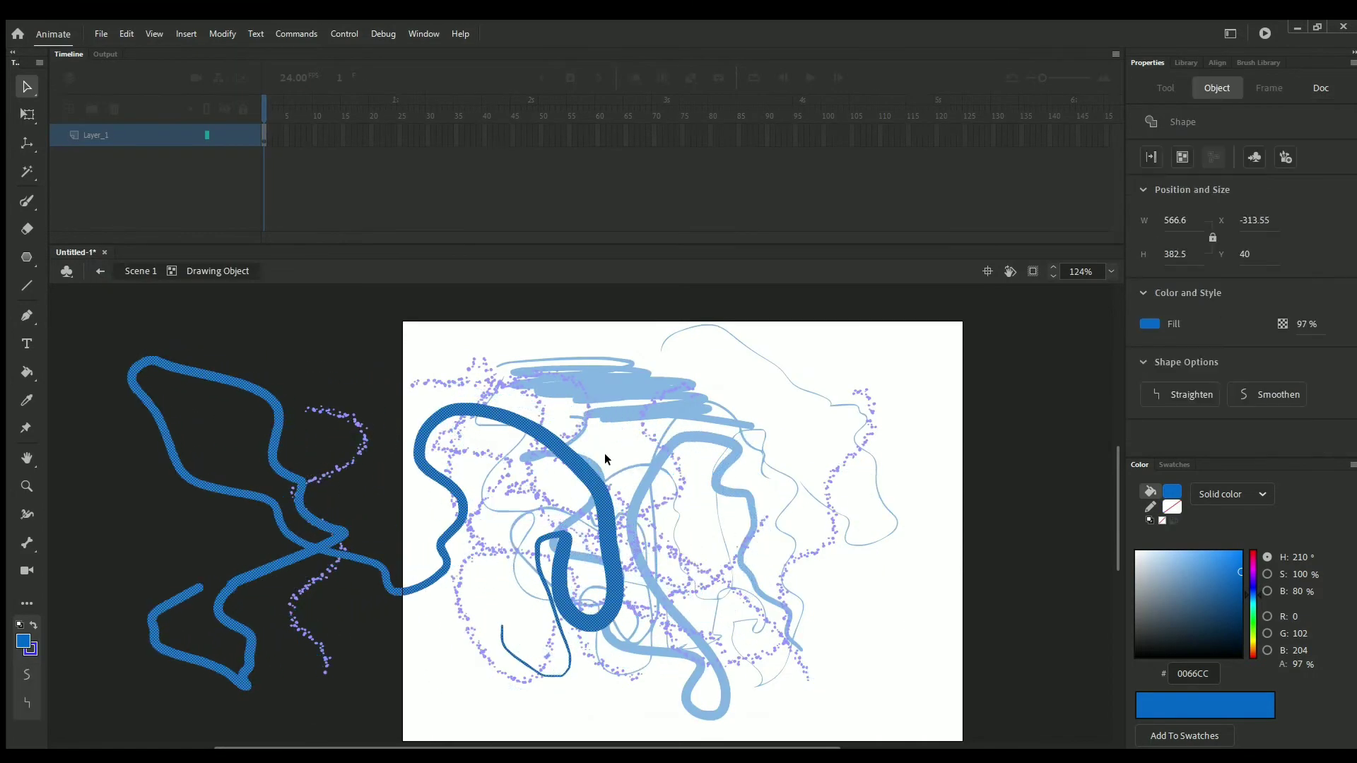
click(770, 486)
double_click(746, 485)
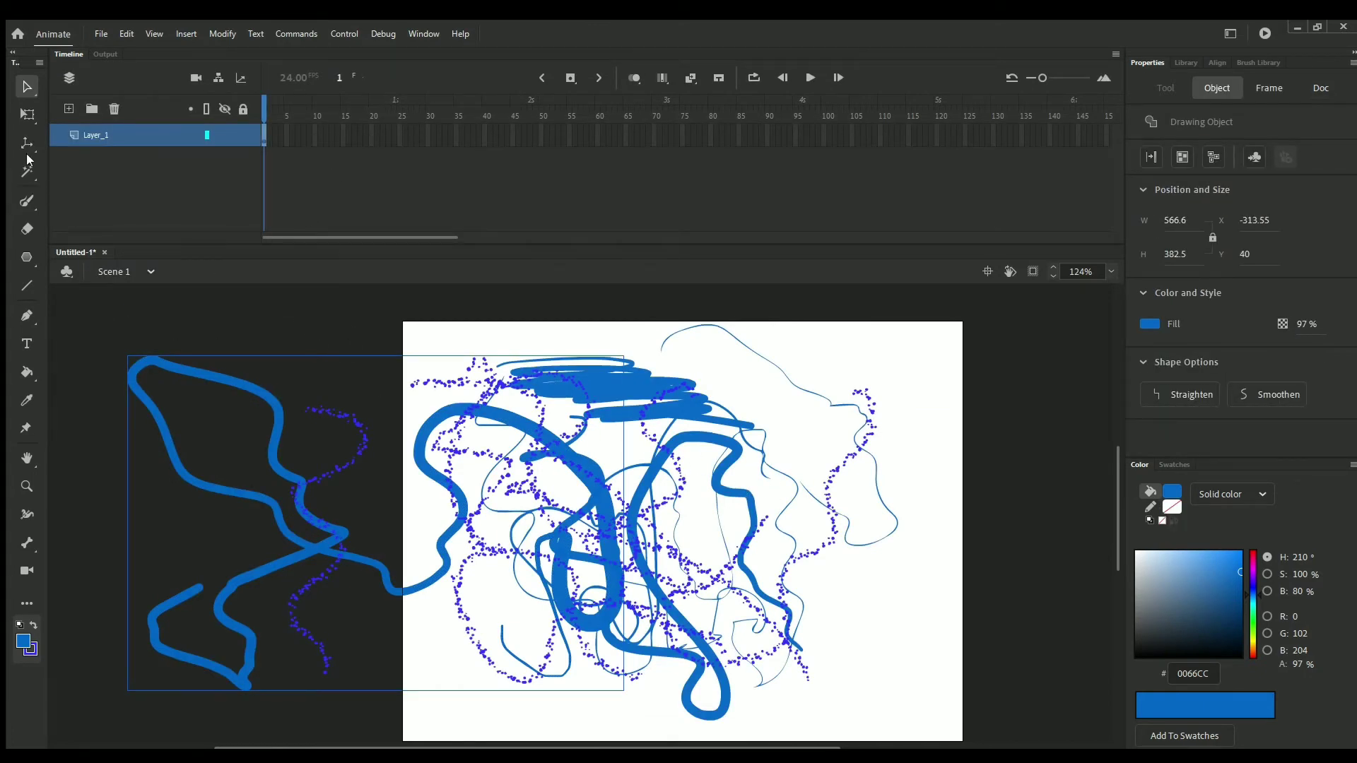
Paint a long looping dotted line around the drawings with the Paint Brush and add dotted zigzags across the stage with the Pencil.
click(20, 203)
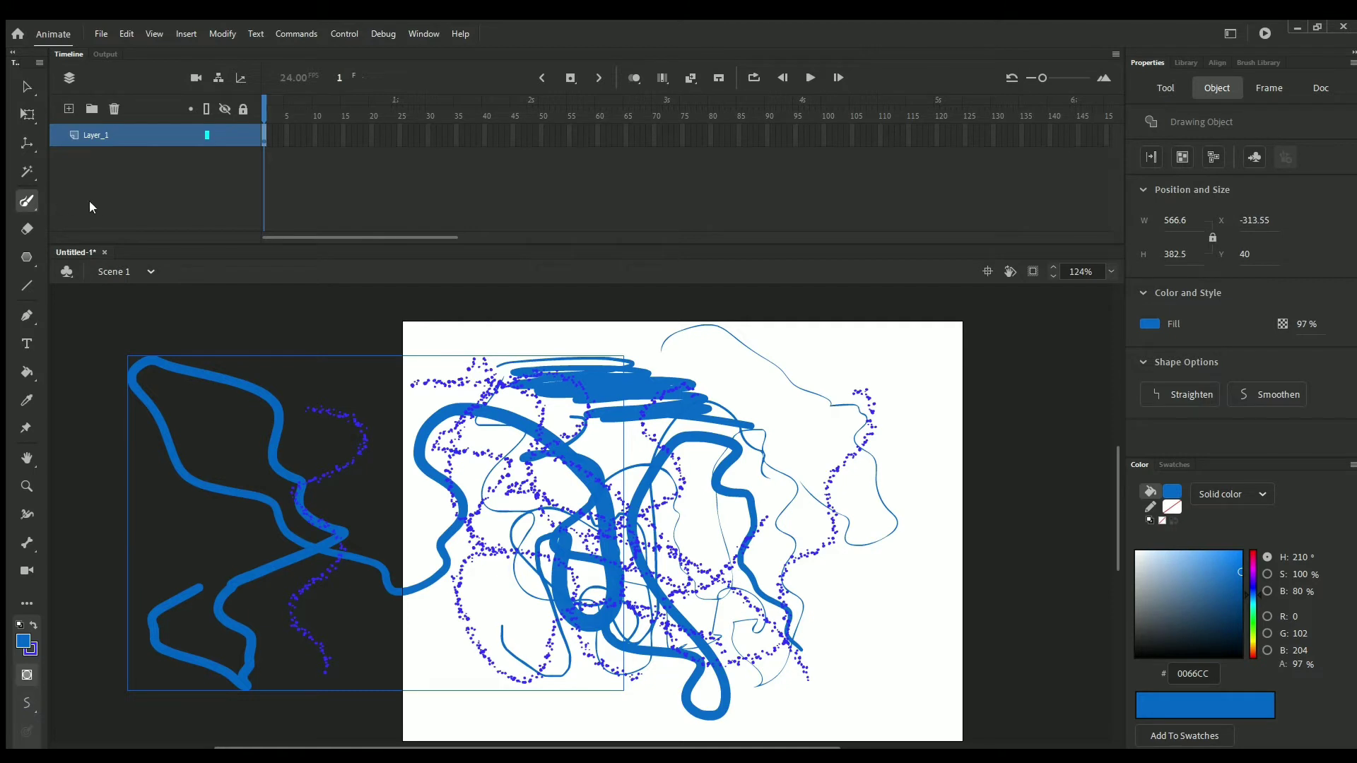
key(y)
mouse_move(332, 316)
mouse_down()
mouse_move(497, 328)
mouse_move(557, 353)
mouse_move(607, 343)
mouse_move(735, 376)
mouse_move(790, 557)
mouse_move(795, 627)
mouse_move(853, 642)
mouse_move(988, 453)
mouse_move(953, 580)
mouse_move(822, 693)
mouse_move(738, 671)
mouse_move(634, 581)
mouse_move(428, 612)
mouse_move(341, 515)
mouse_move(312, 369)
mouse_move(321, 323)
mouse_move(337, 323)
mouse_move(430, 474)
mouse_move(528, 425)
mouse_move(448, 334)
mouse_move(493, 310)
mouse_move(584, 336)
mouse_move(686, 427)
mouse_move(820, 489)
mouse_move(777, 461)
mouse_up()
key(shift+y)
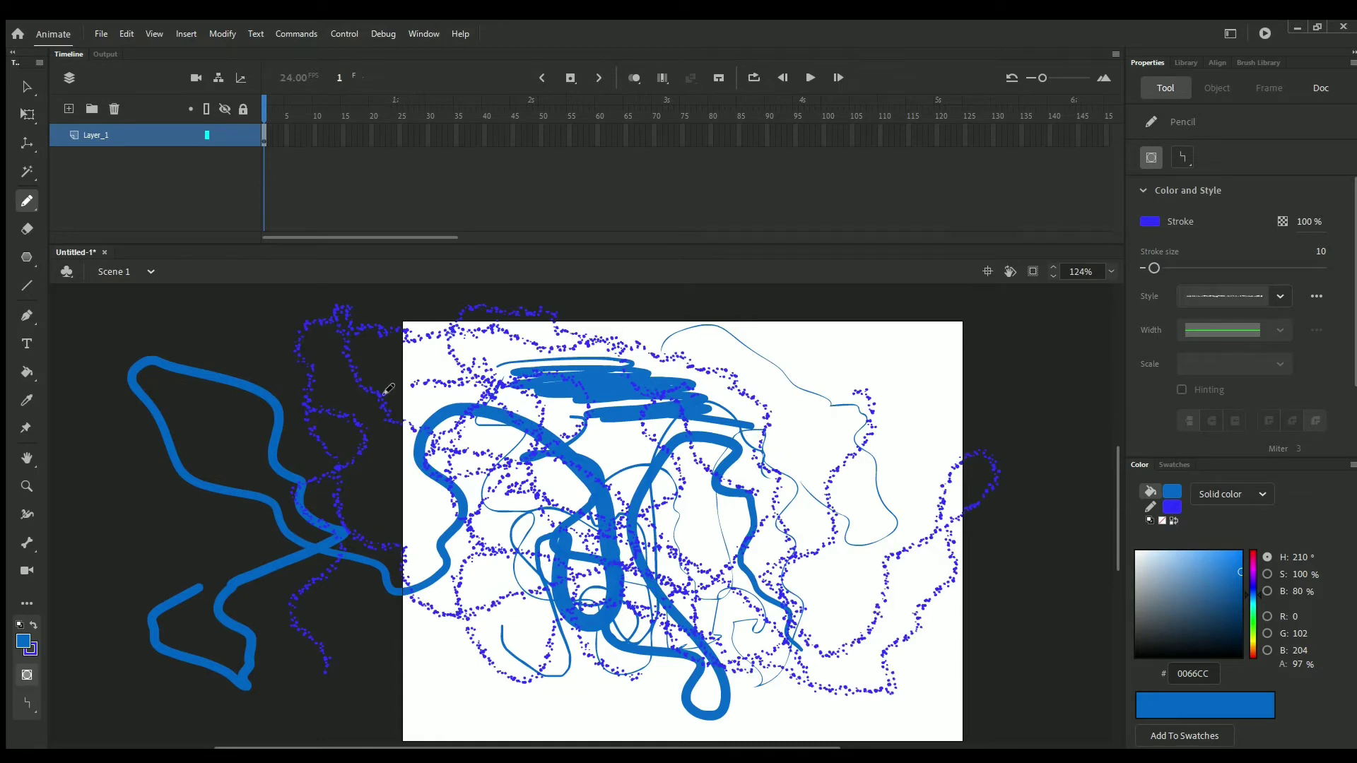
mouse_move(411, 387)
mouse_down()
mouse_move(912, 477)
mouse_move(901, 565)
mouse_move(813, 643)
mouse_move(616, 571)
mouse_up()
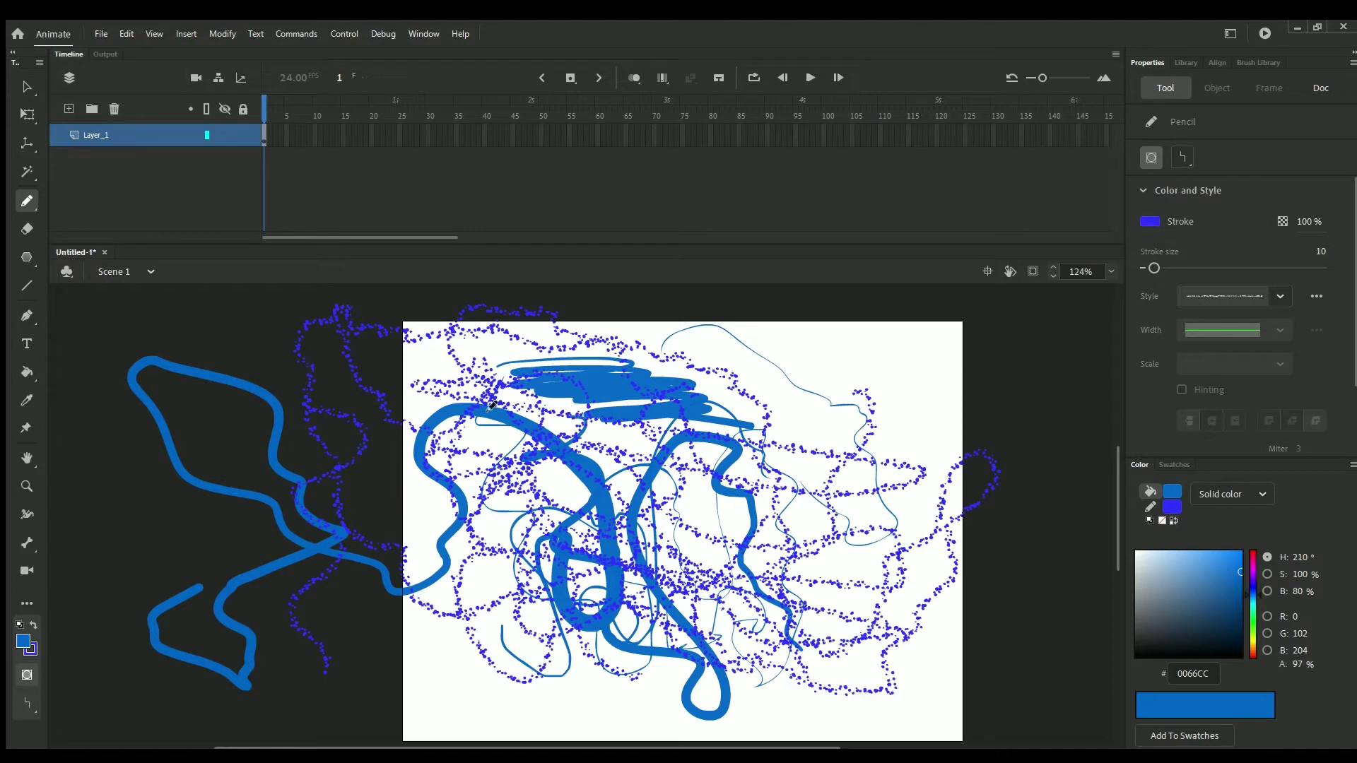
Erase streaks through the strokes mid-stage, undoing the last erasure, and along the upper edge of the blue loop left of the stage.
click(27, 229)
mouse_move(580, 448)
mouse_down()
mouse_move(633, 499)
mouse_move(588, 492)
mouse_move(716, 433)
mouse_move(590, 480)
mouse_move(563, 510)
mouse_move(767, 581)
mouse_up()
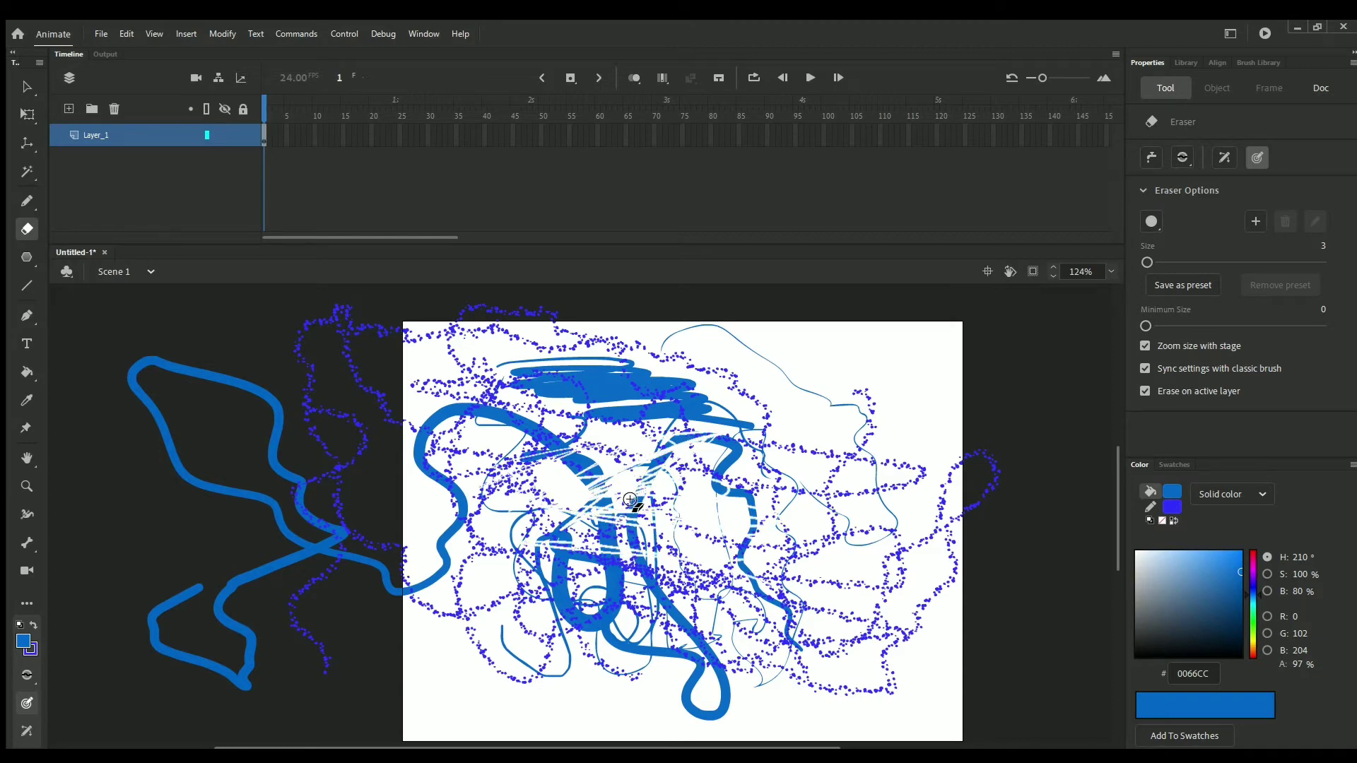
key(ctrl+z)
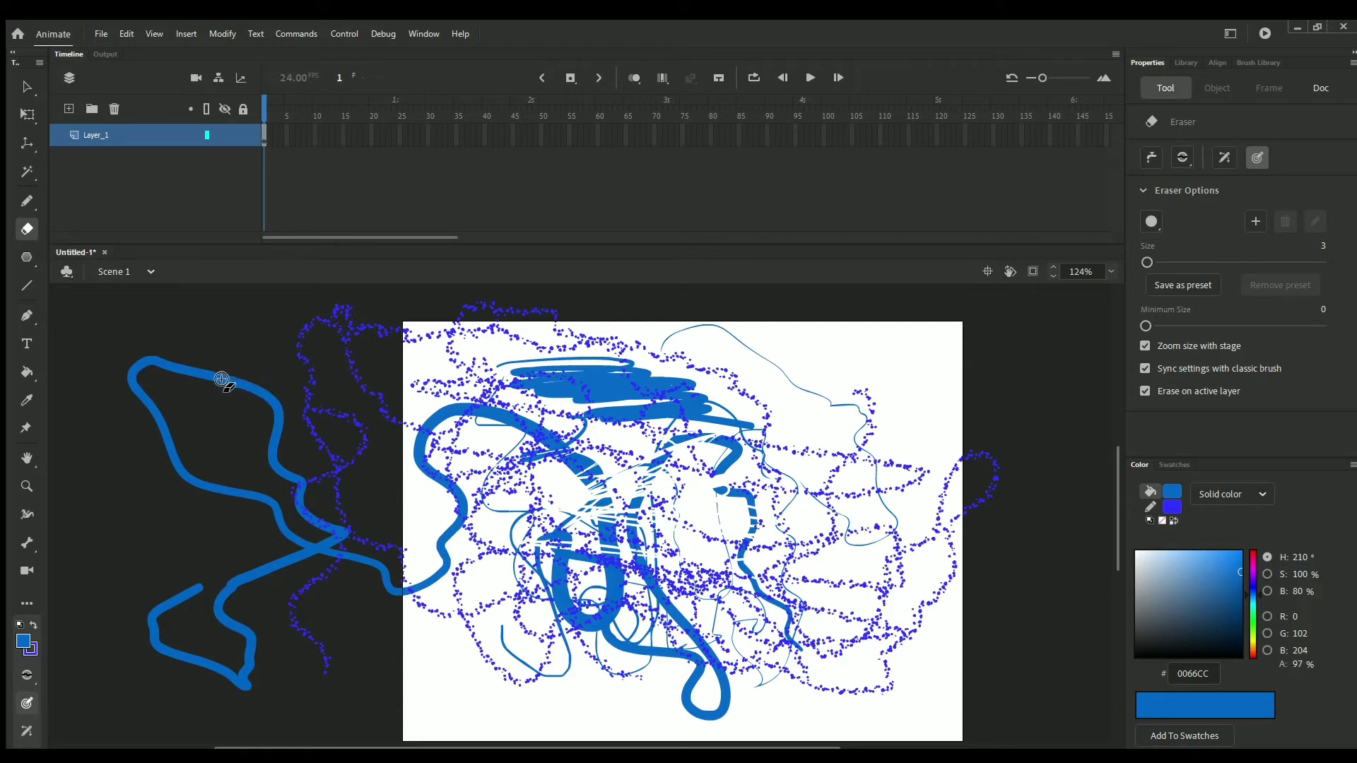
drag(221, 380, 229, 382)
drag(151, 383, 242, 400)
Select all drawings on and around the stage with the Selection tool and delete them.
click(26, 258)
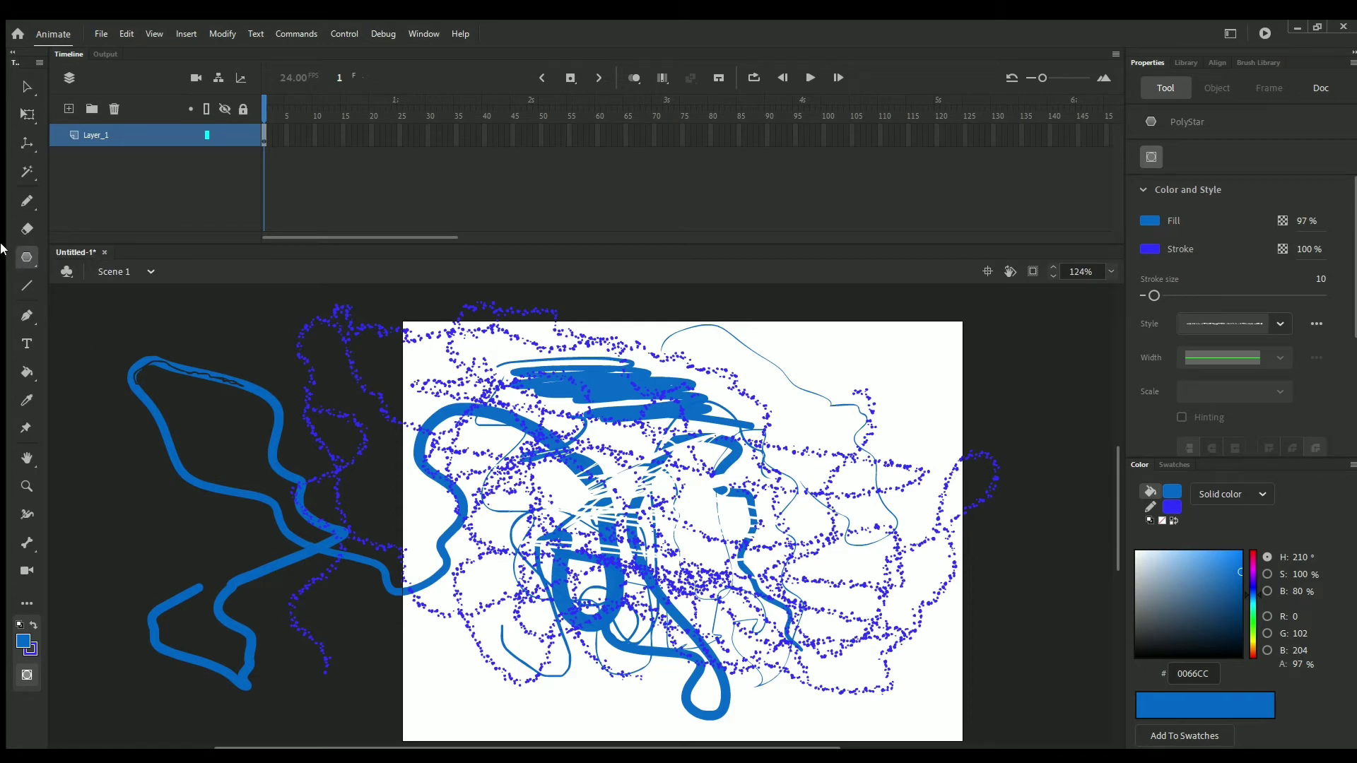
key(v)
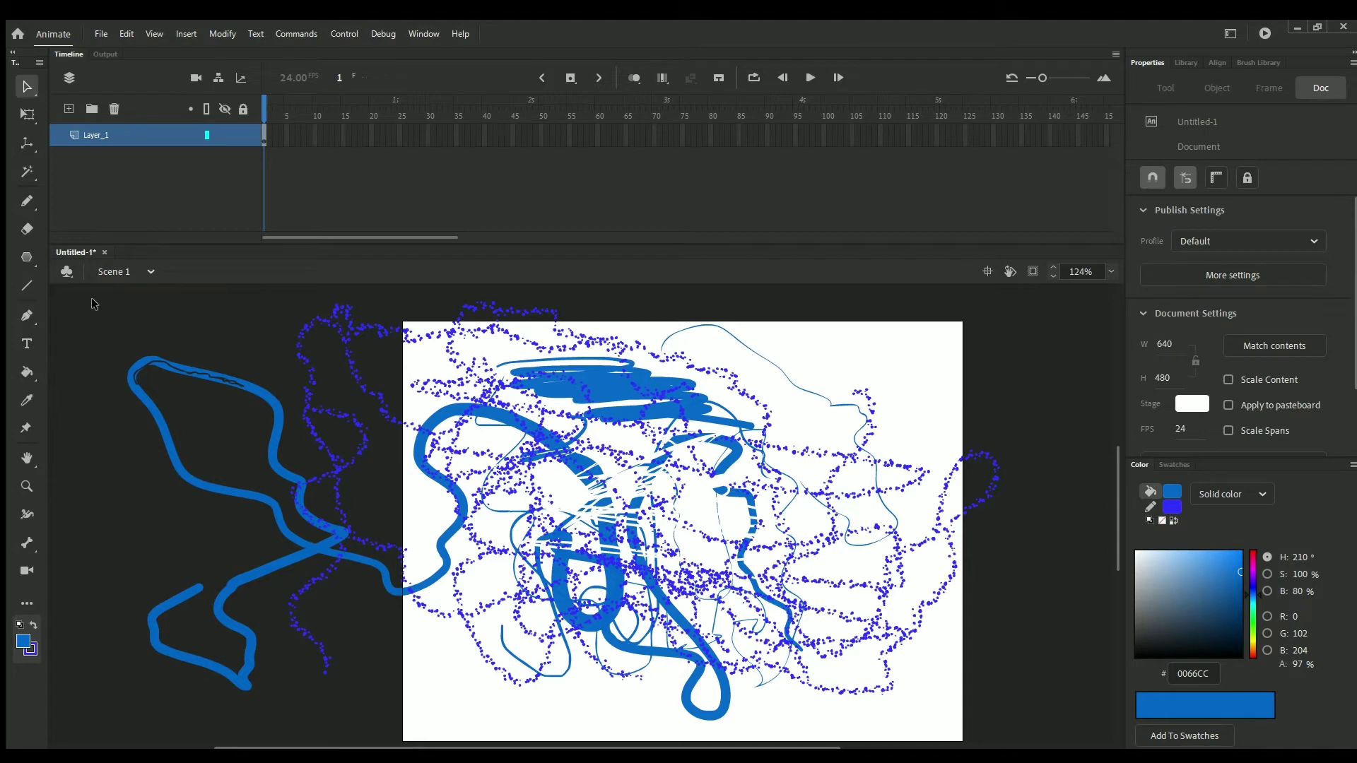
mouse_move(98, 304)
mouse_down()
mouse_move(164, 366)
mouse_move(834, 742)
mouse_move(996, 745)
mouse_up()
key(Delete)
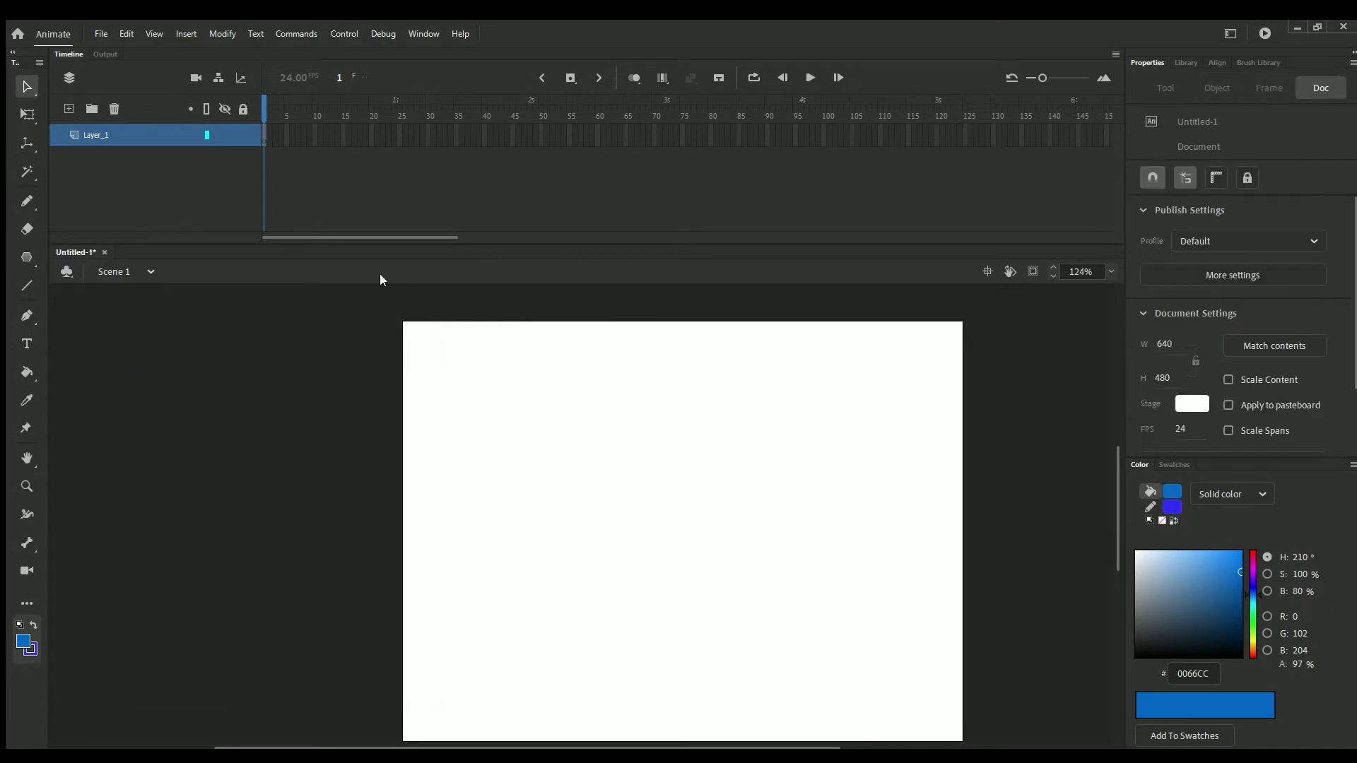
Draw a blue rectangle in the stage's upper-left corner and a rectangle primitive about 300 by 117 px below it.
click(22, 261)
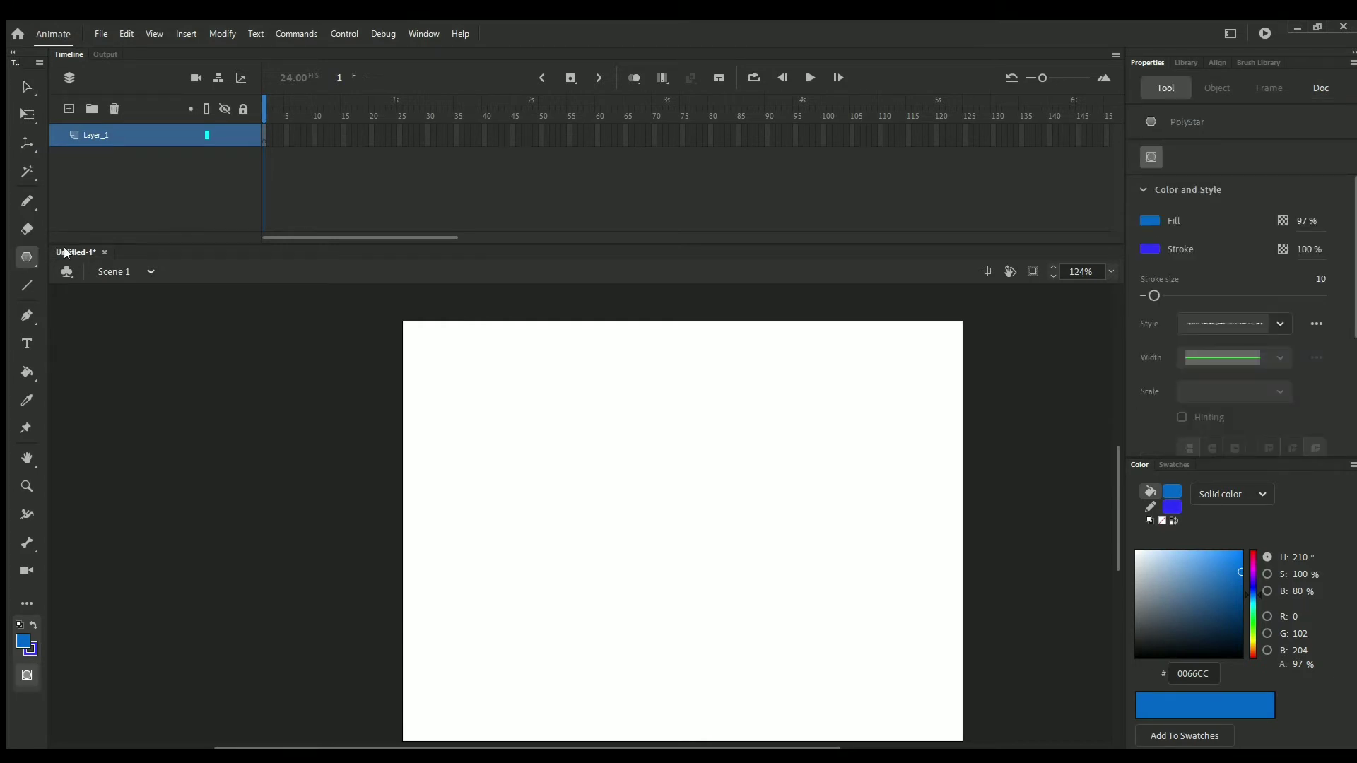
key(r)
drag(420, 328, 604, 427)
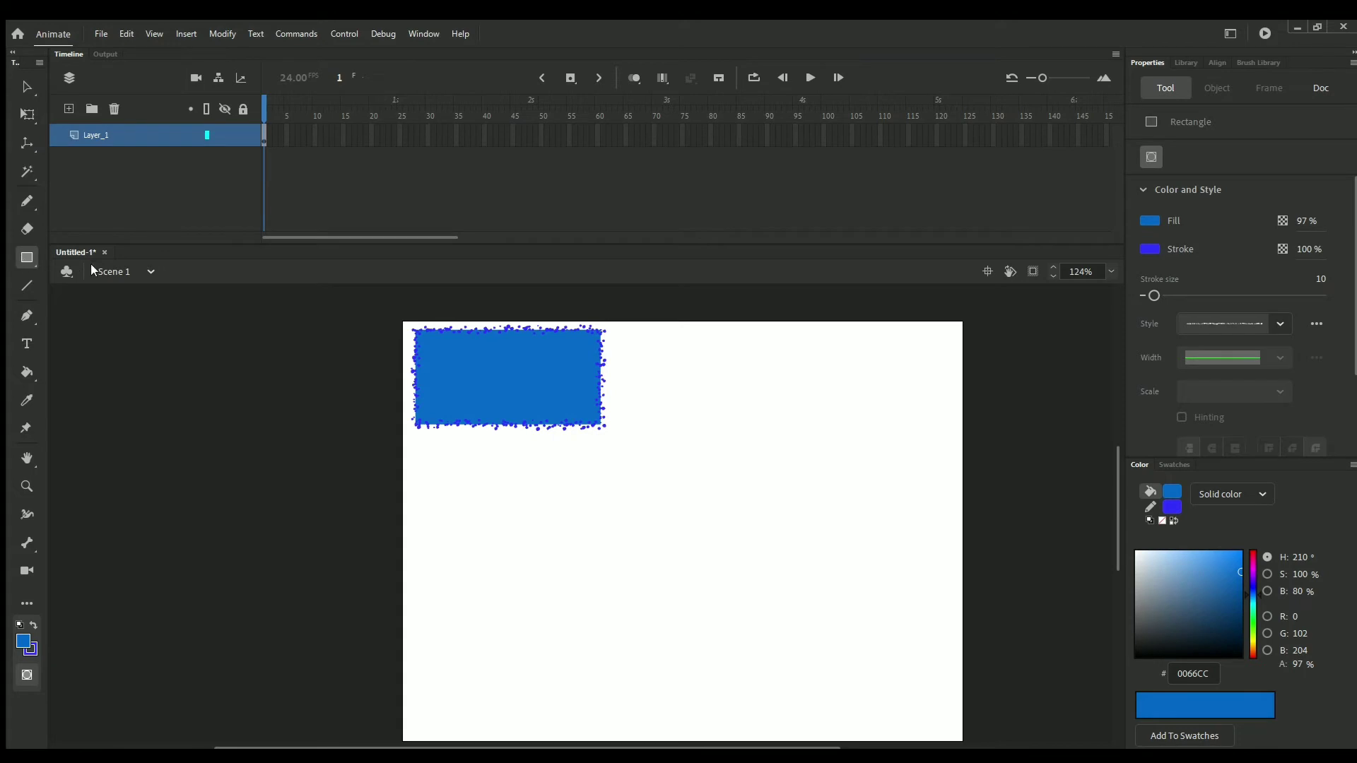
key(r)
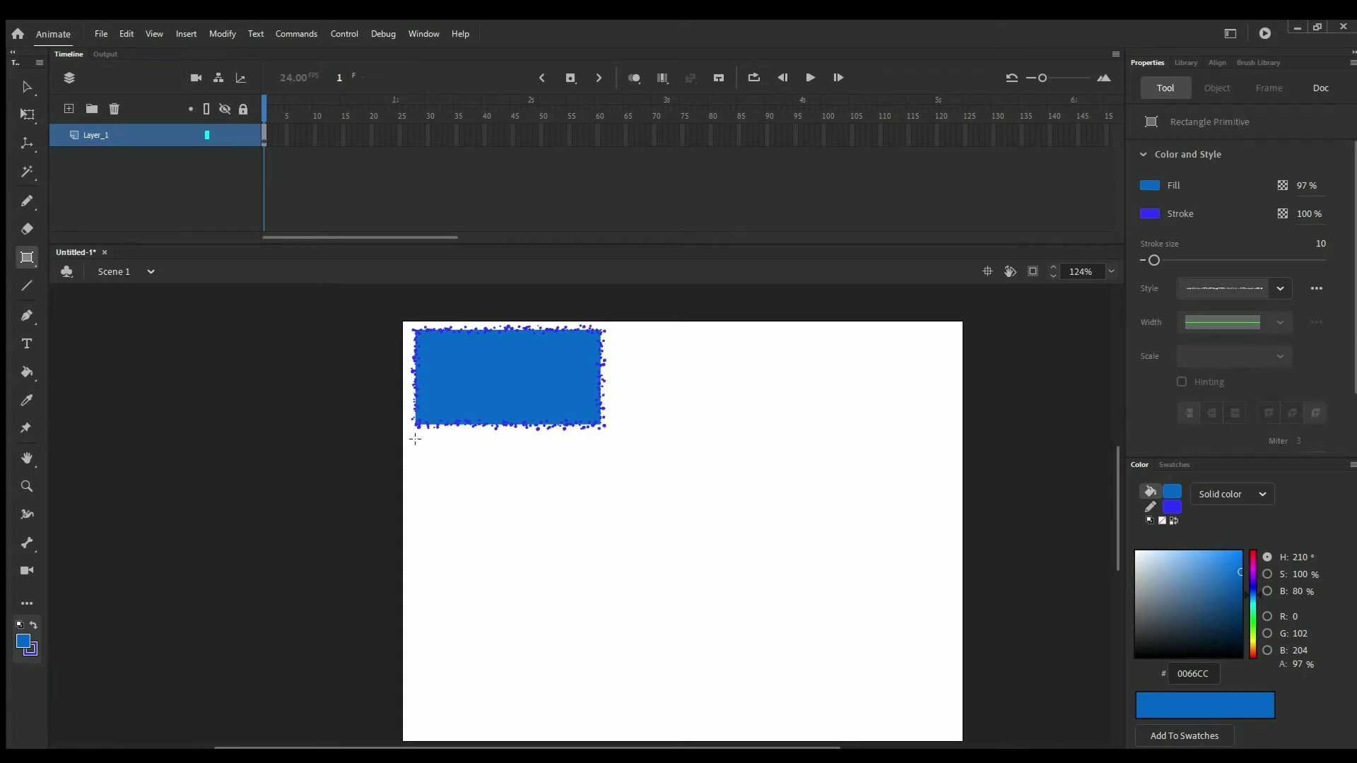
drag(414, 438, 677, 543)
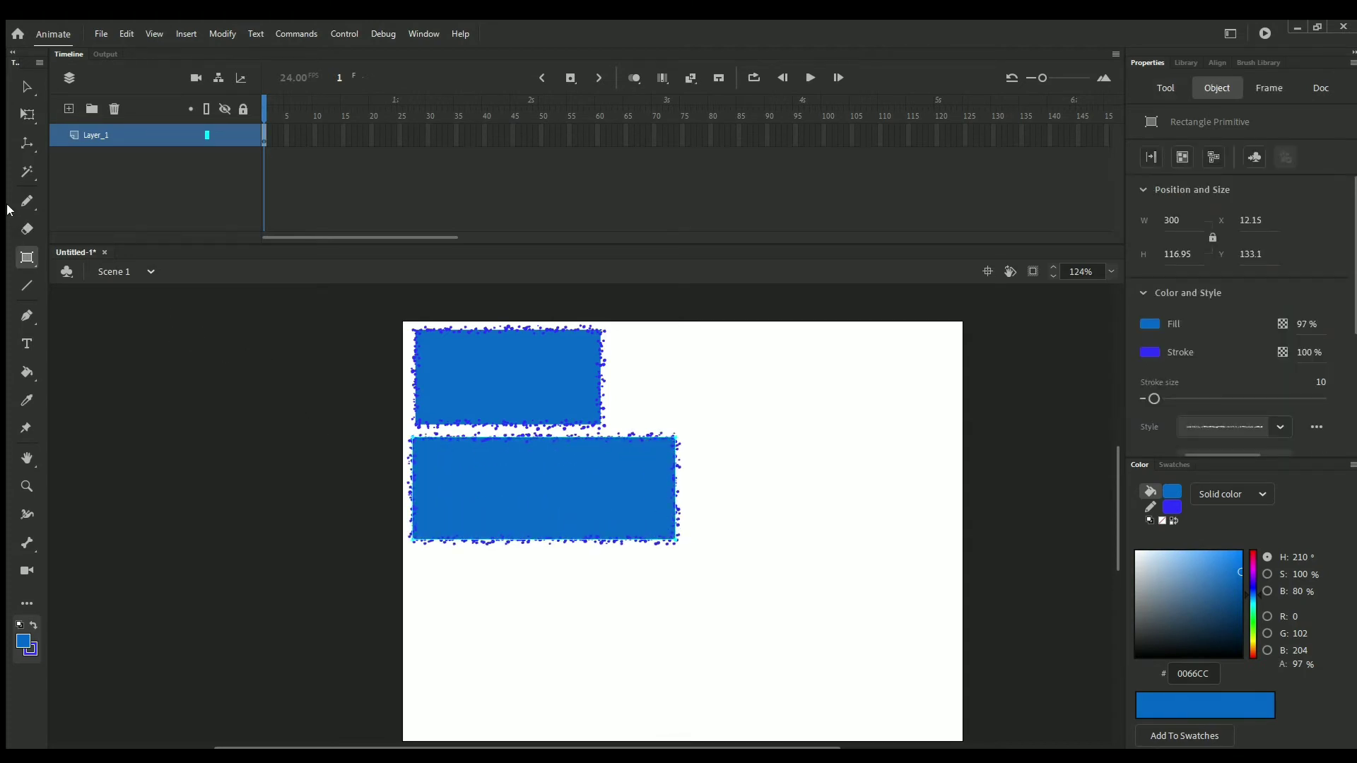
click(27, 116)
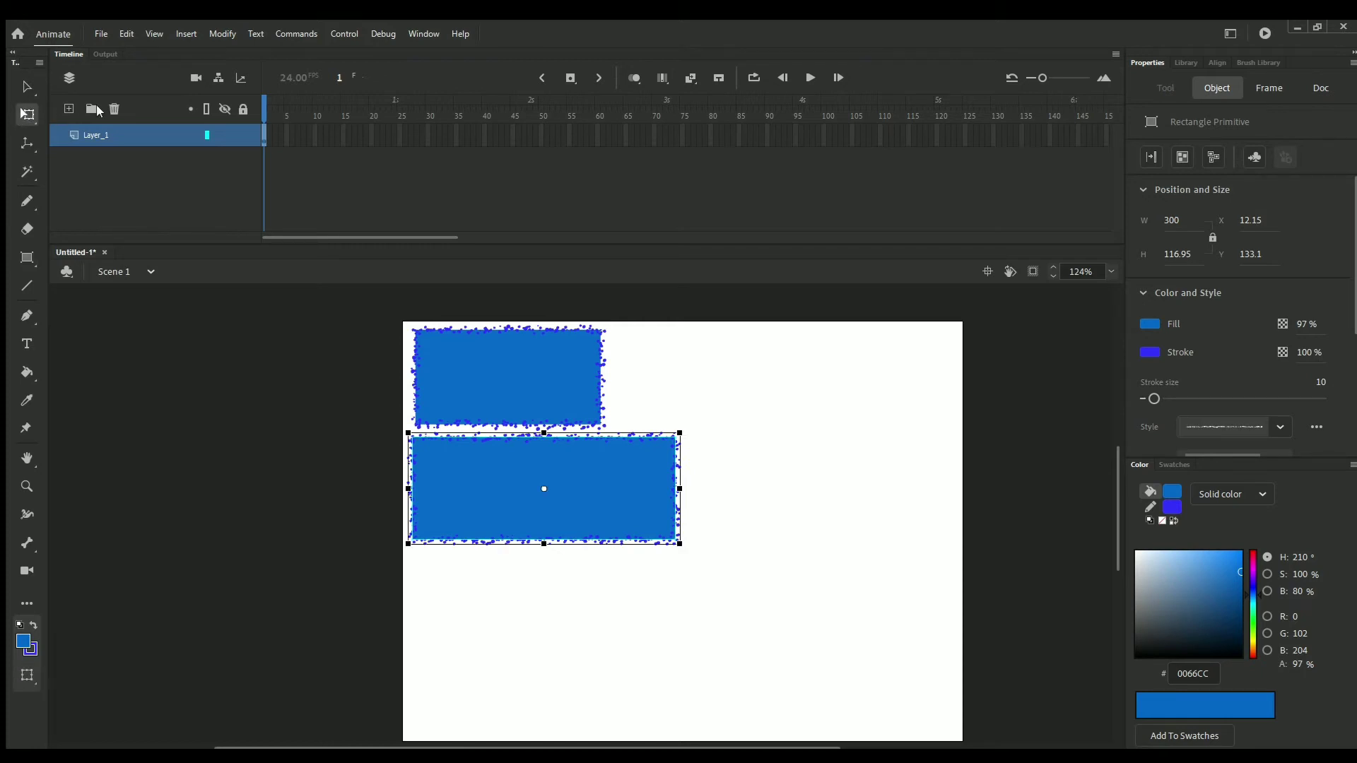
click(21, 147)
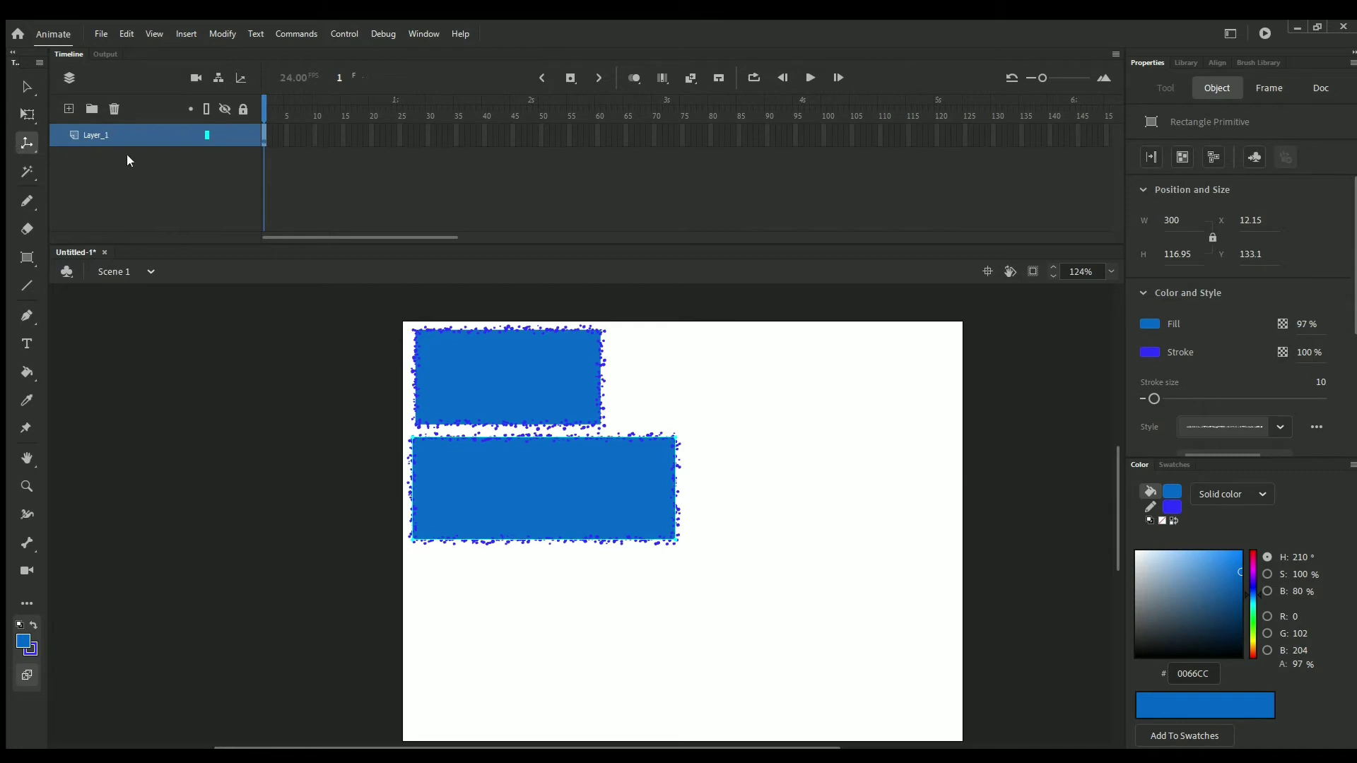
click(22, 172)
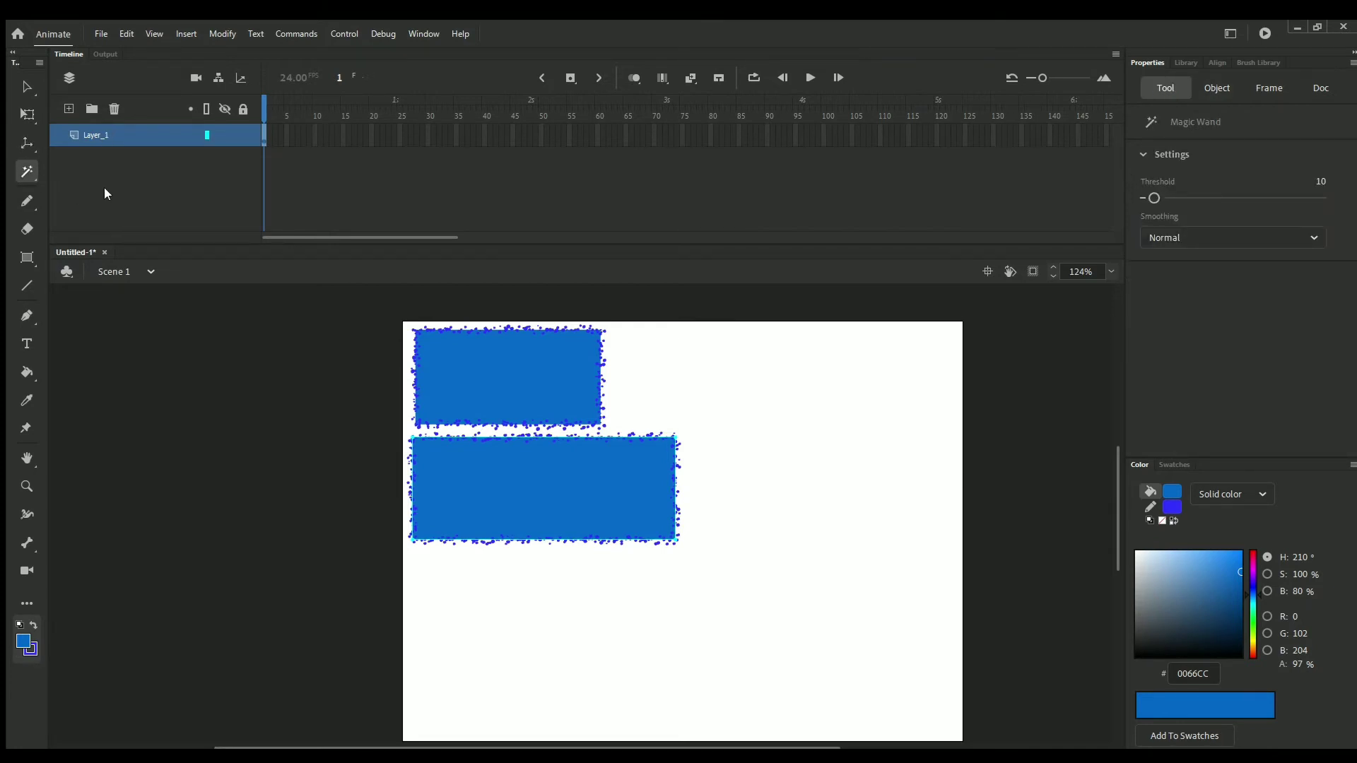
click(27, 200)
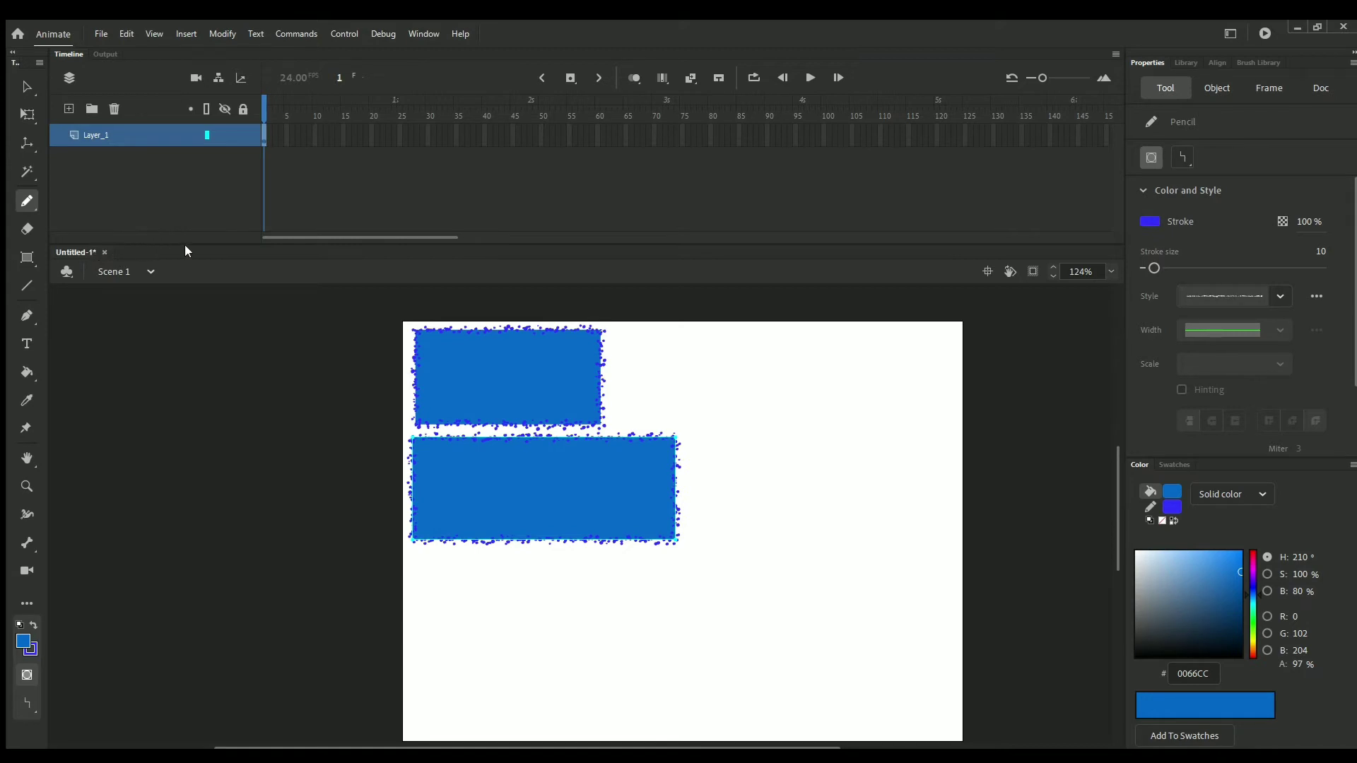
click(23, 229)
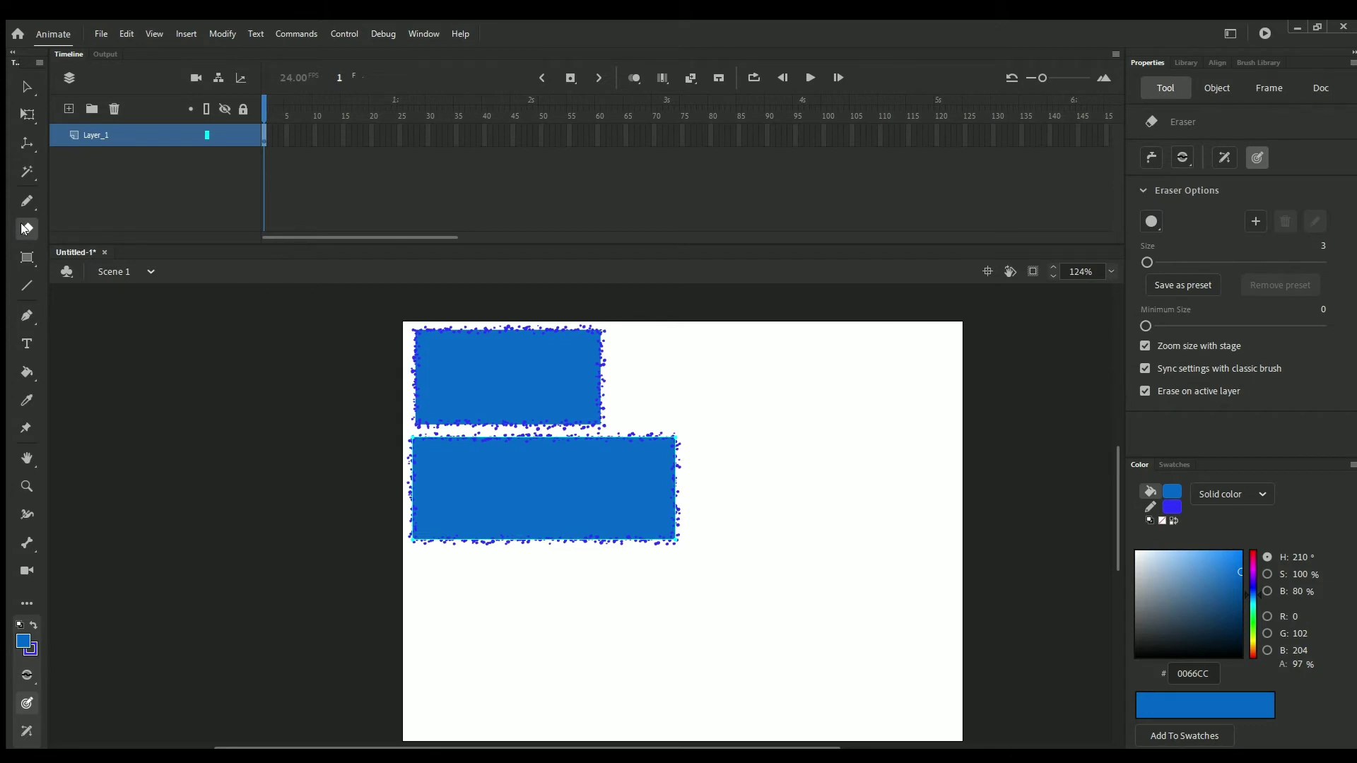
click(22, 255)
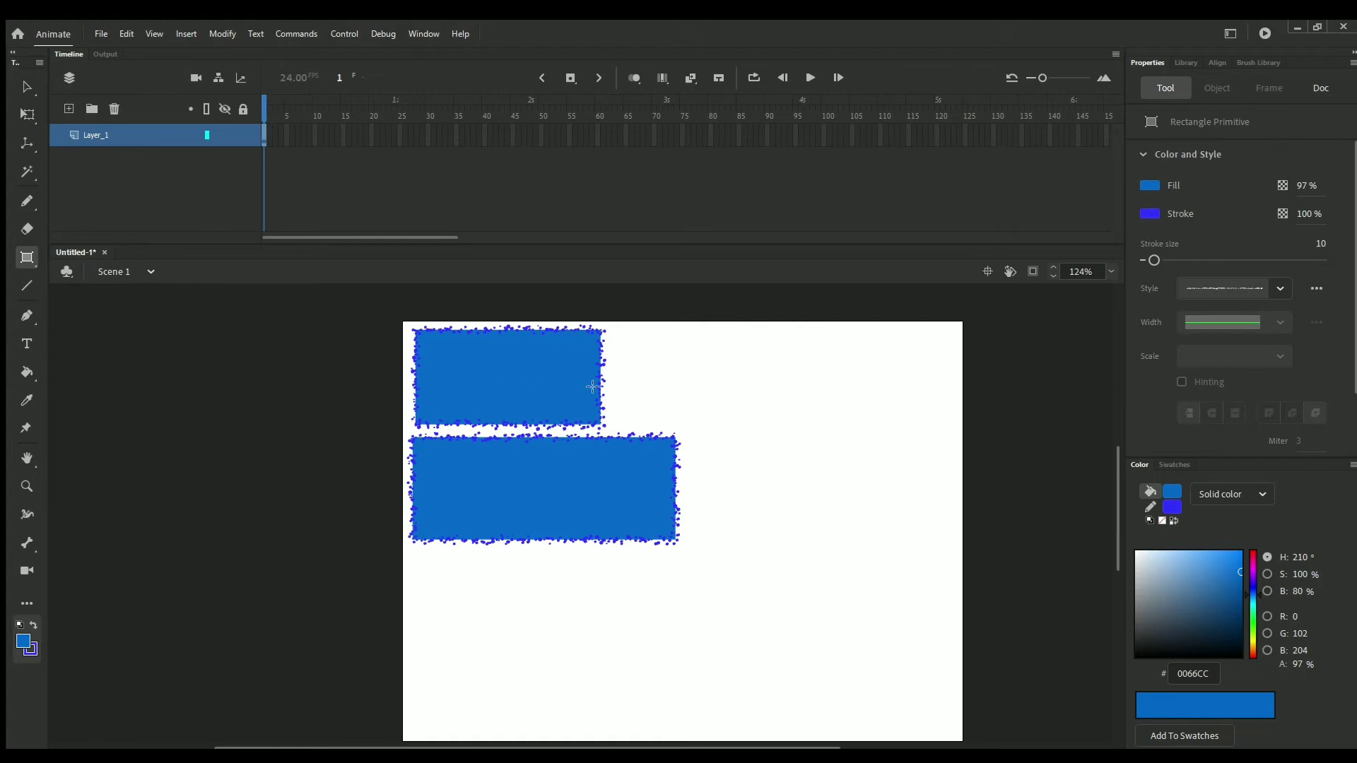
Select the lower rectangle primitive and round its four corners by pulling a corner point inward.
click(17, 88)
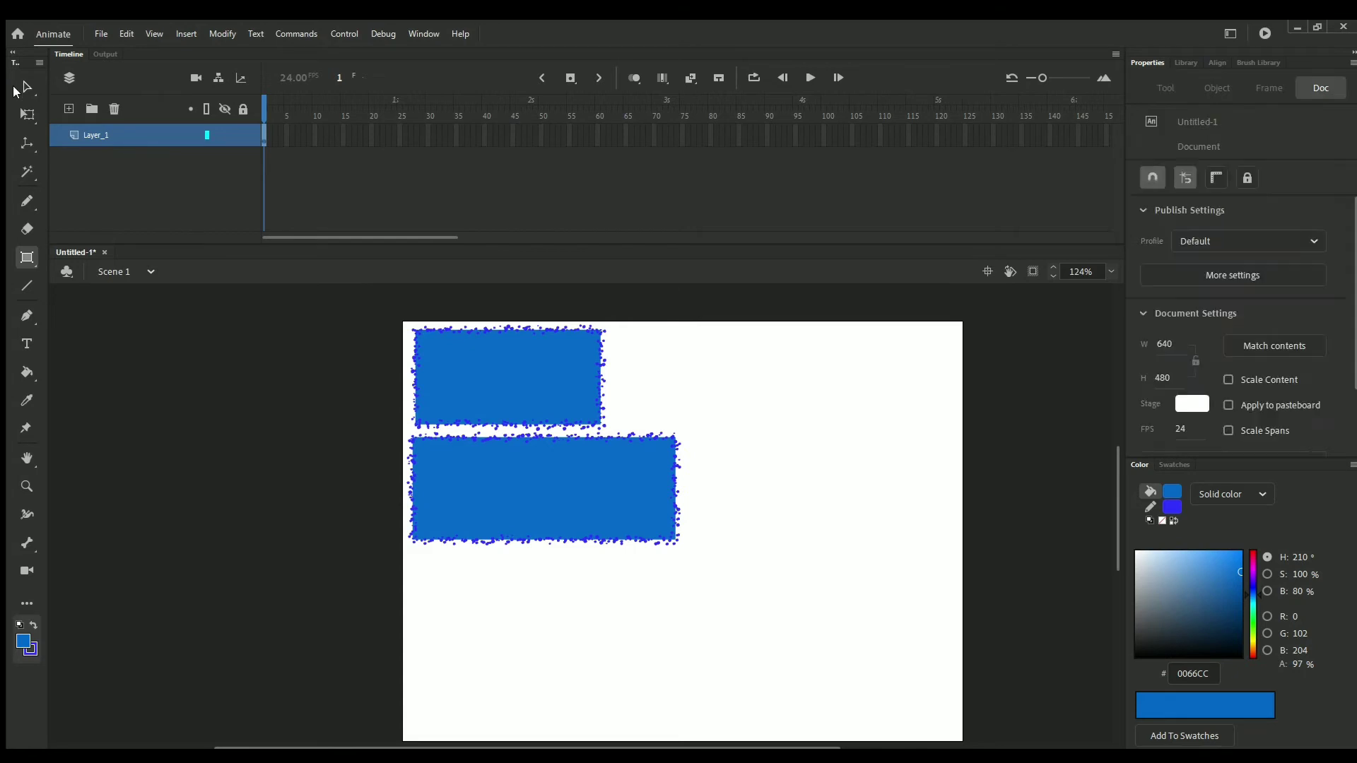
click(671, 443)
drag(670, 435, 635, 503)
drag(523, 508, 637, 458)
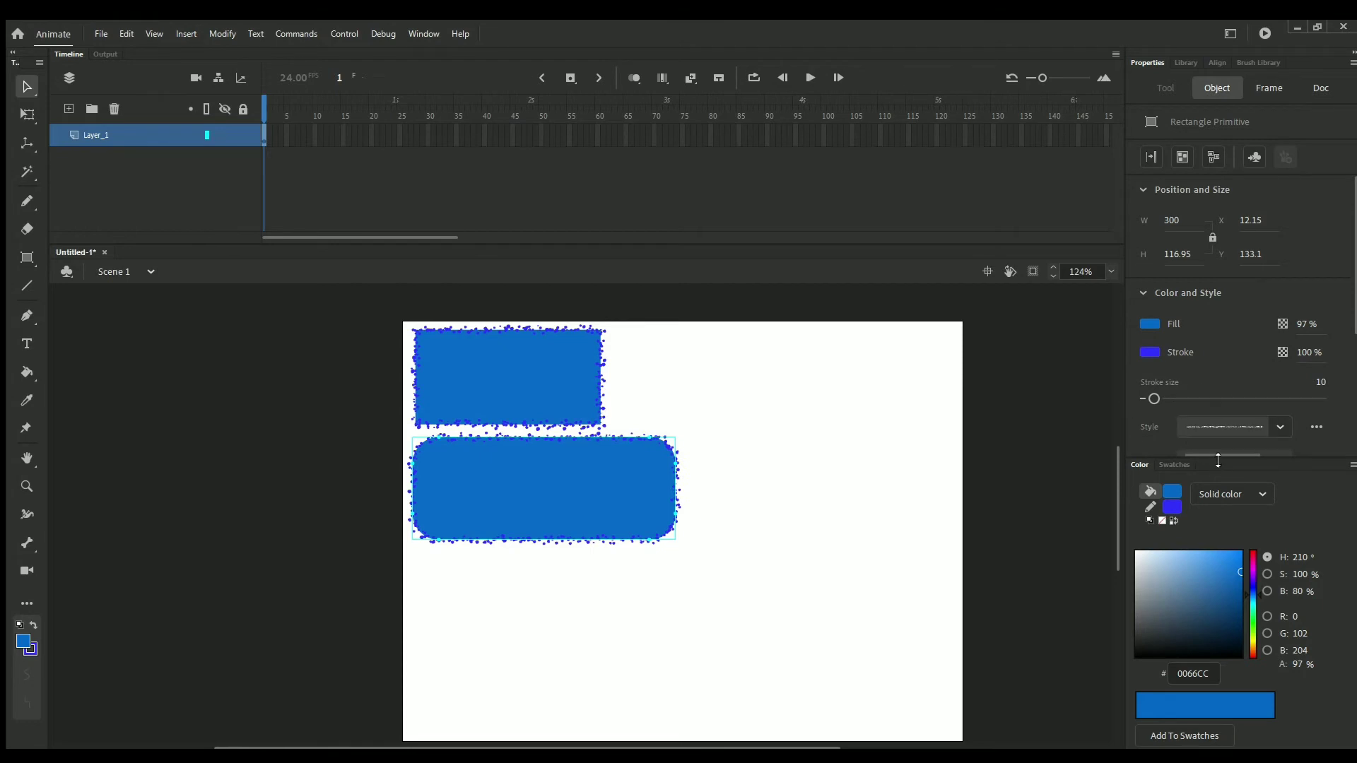
Show the default color swatches, make the properties area above them taller, and display the frame properties.
click(1172, 465)
drag(1172, 457, 1157, 602)
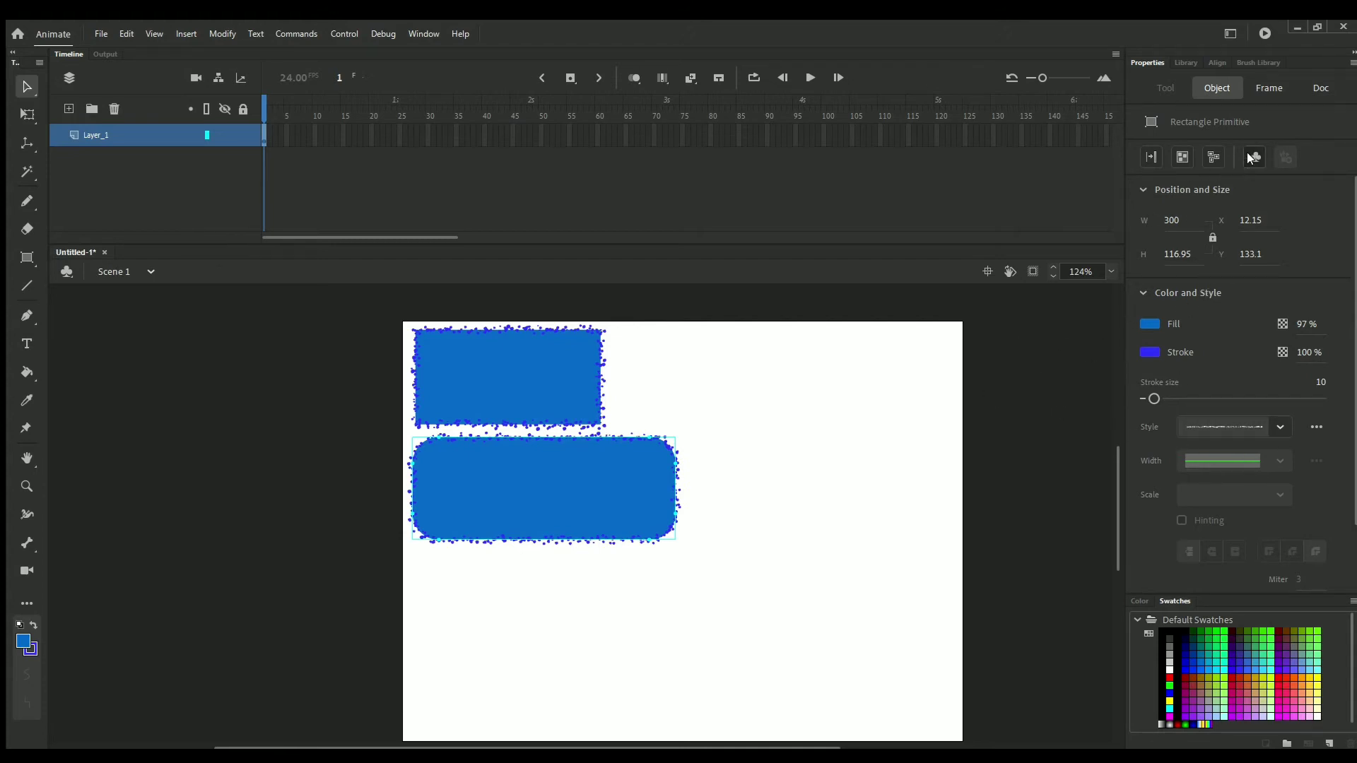
click(1265, 86)
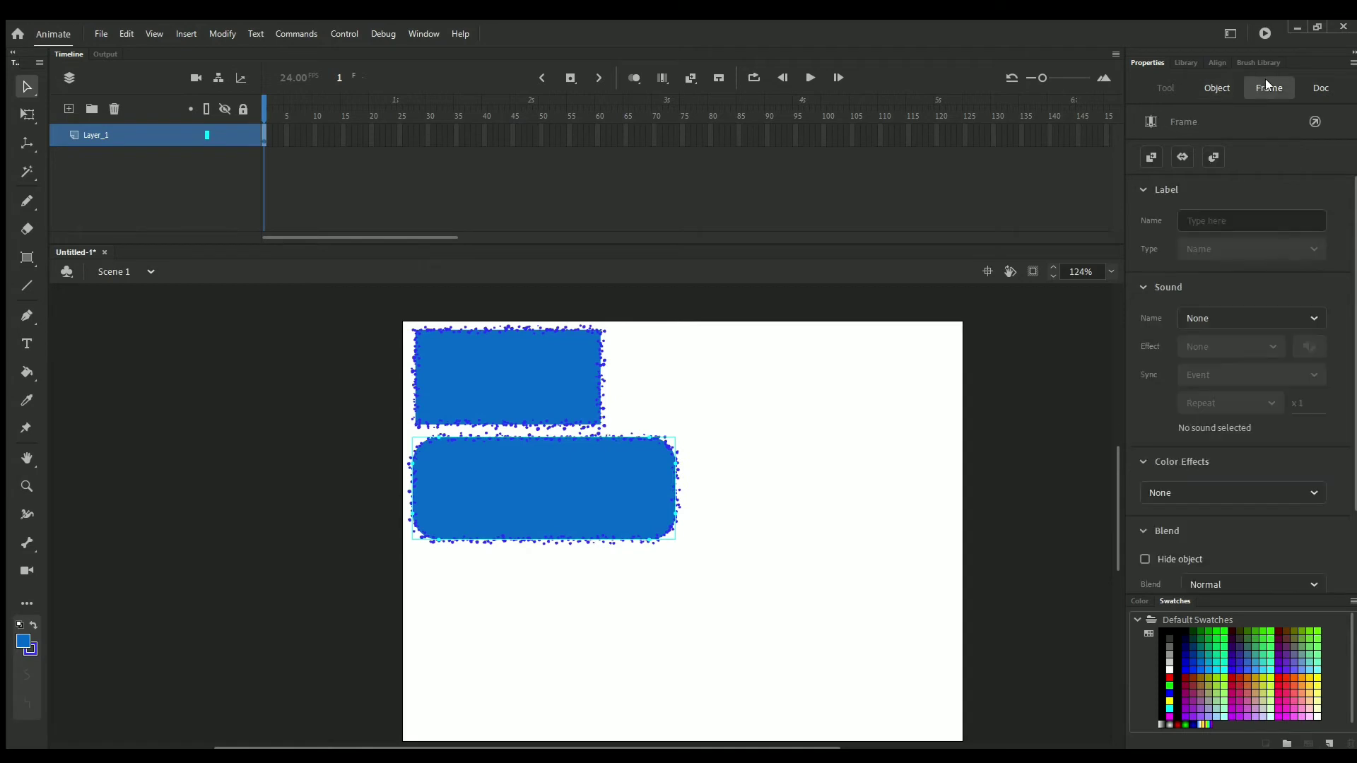
Draw a tall oval in the stage's lower-left area and a smaller circle beside it with the Oval tool.
click(1216, 86)
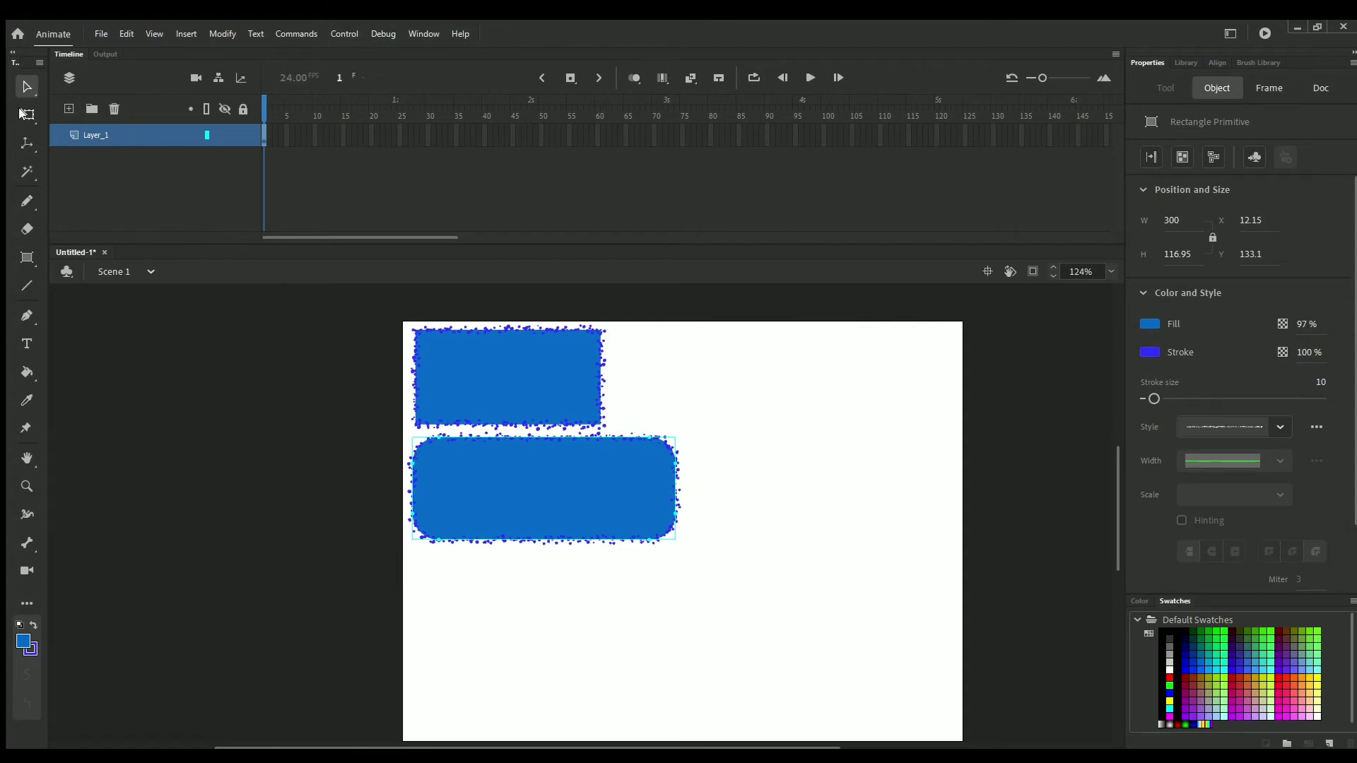
click(27, 257)
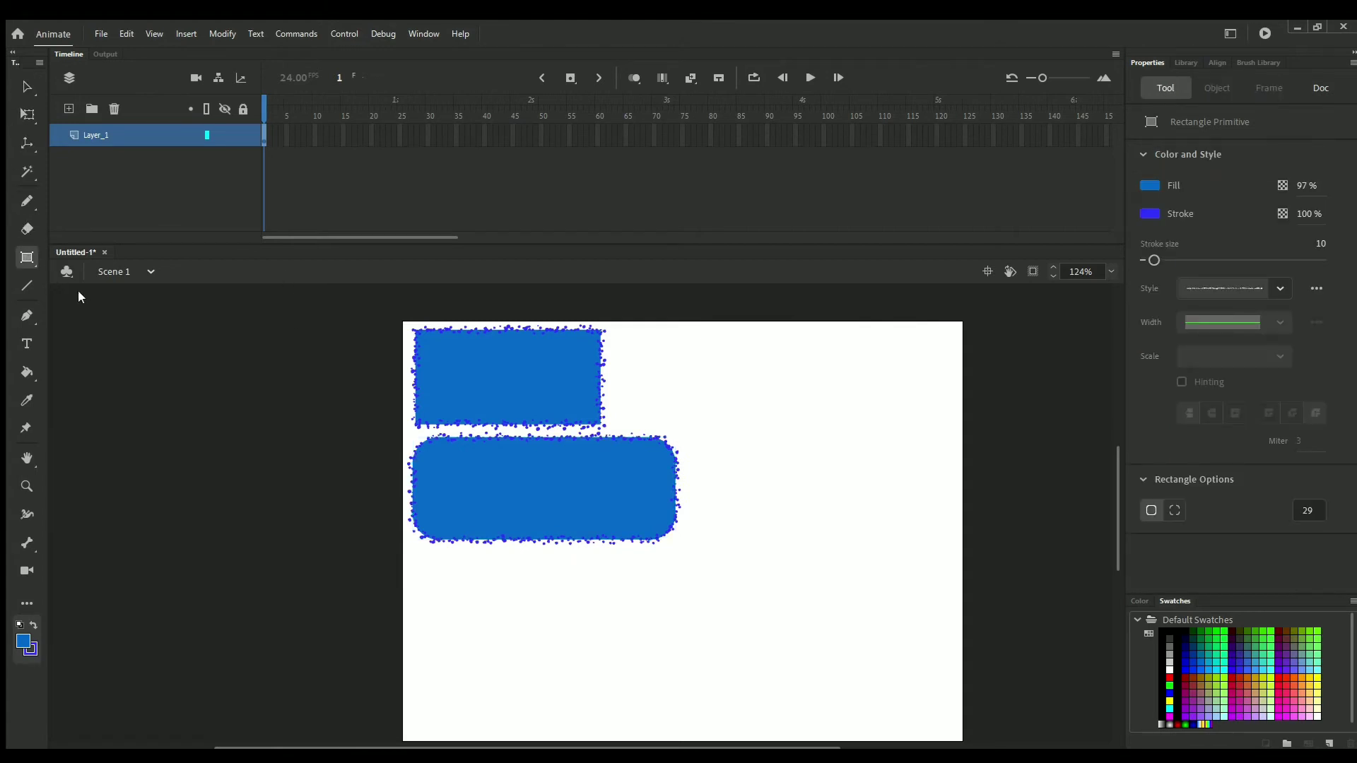
key(o)
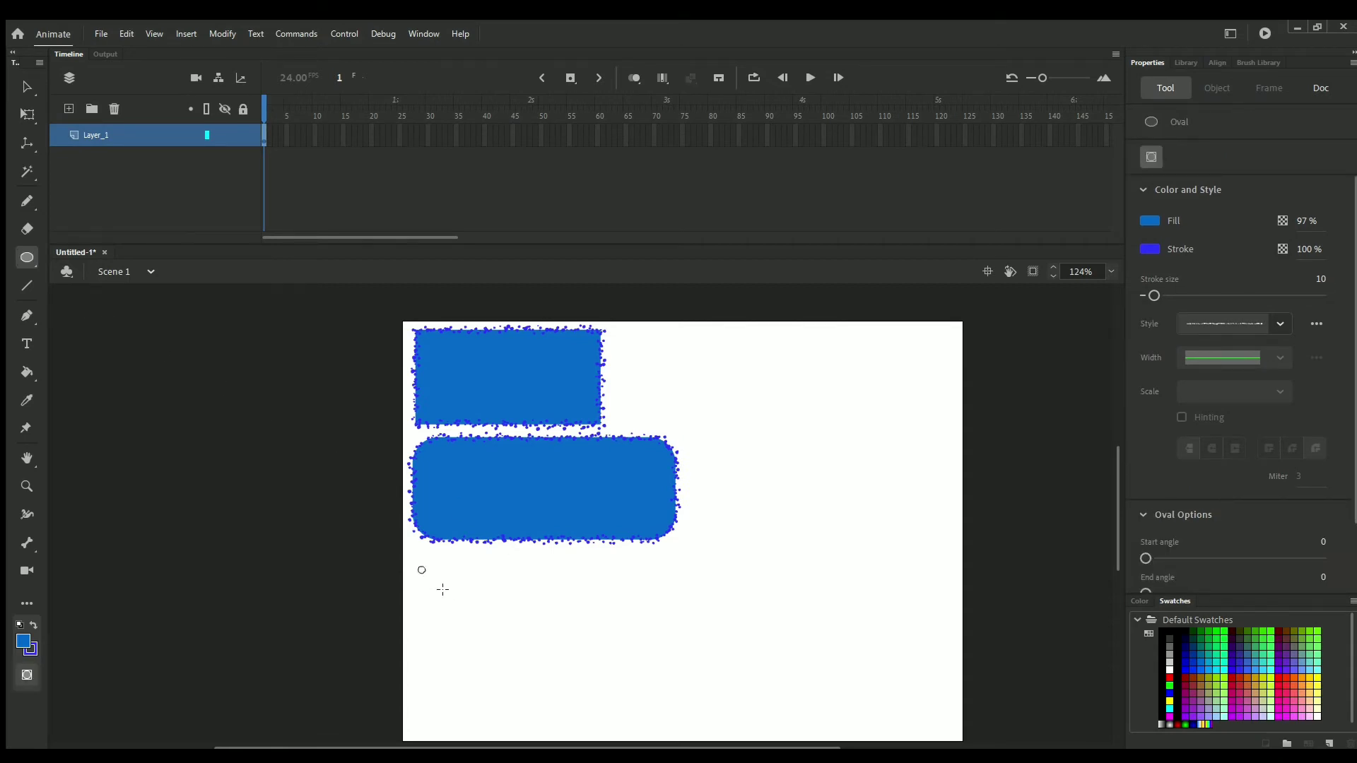
drag(421, 566, 556, 740)
drag(592, 598, 679, 698)
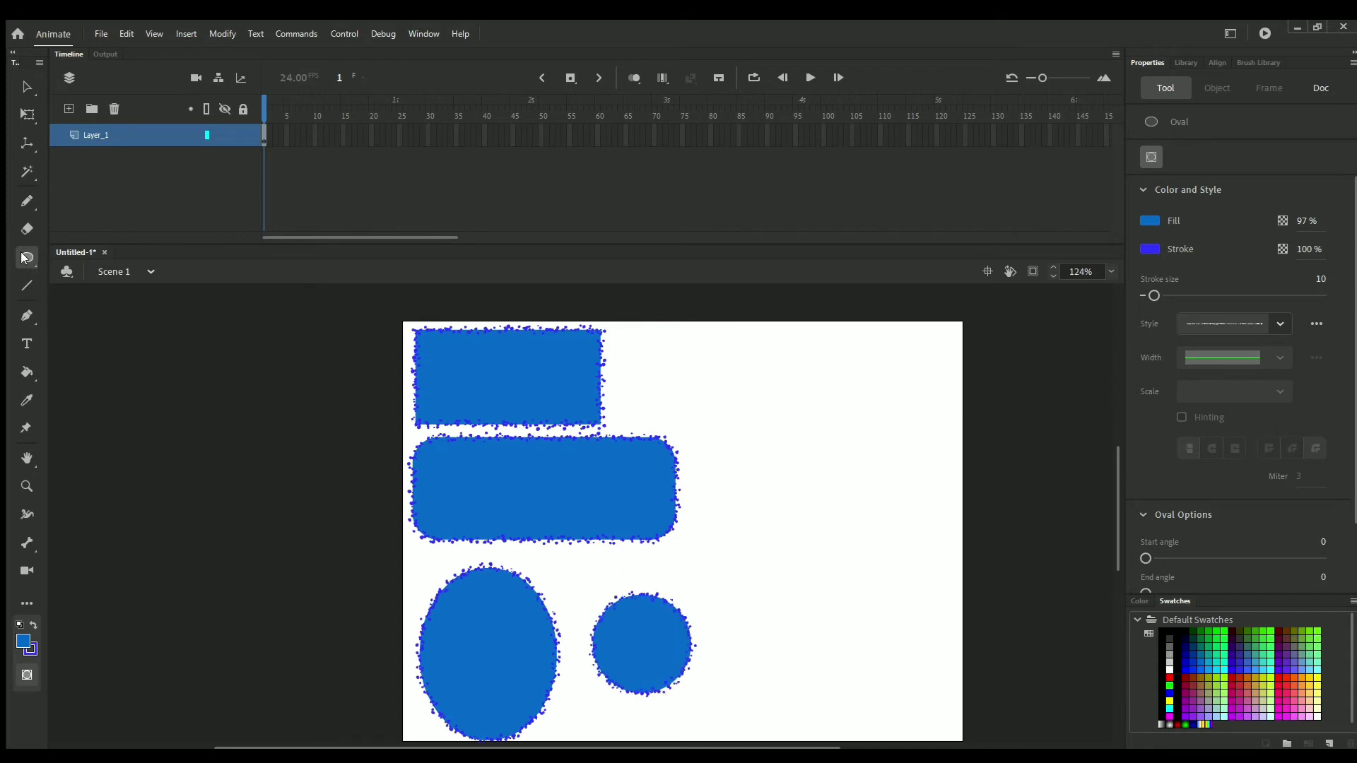
Draw an oval primitive about 119 by 189 px and reshape it into an arch with start angle 188 and inner radius 71.
key(o)
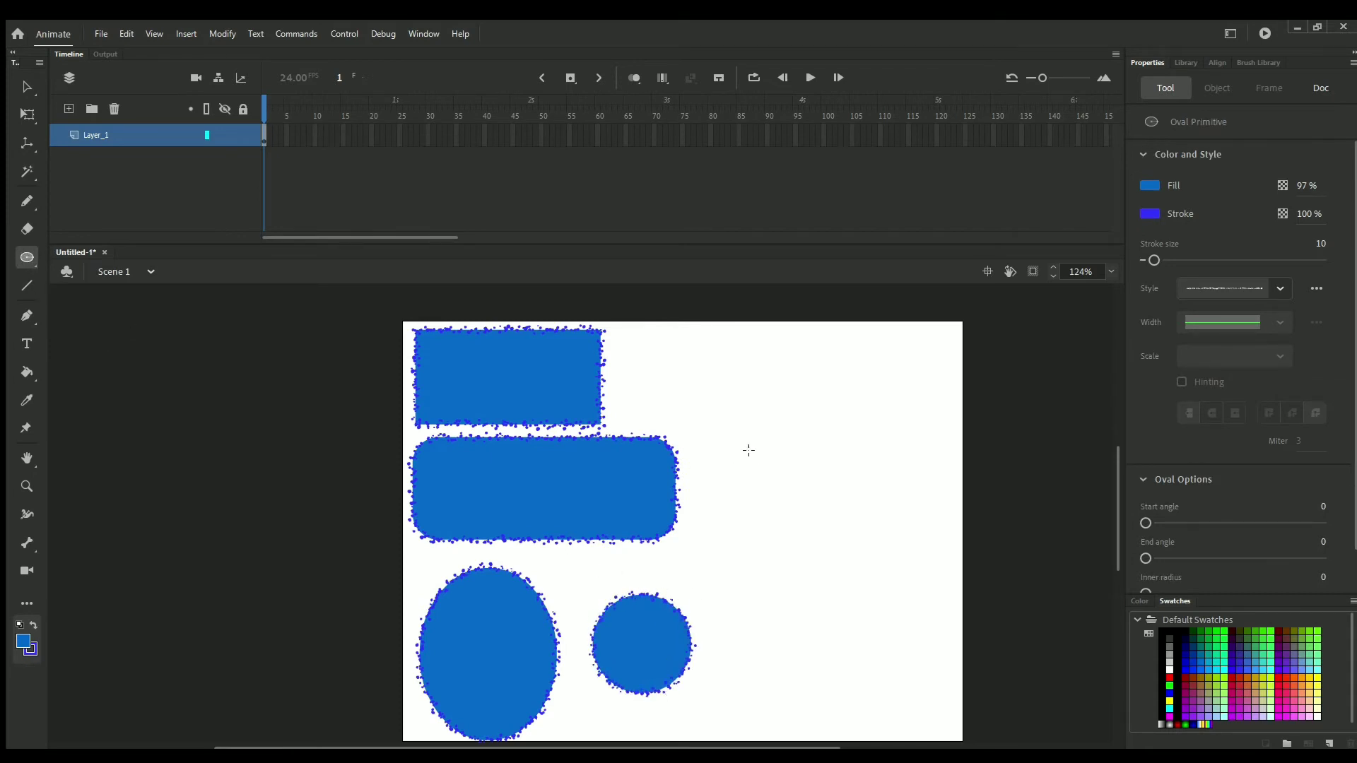
drag(730, 389, 835, 554)
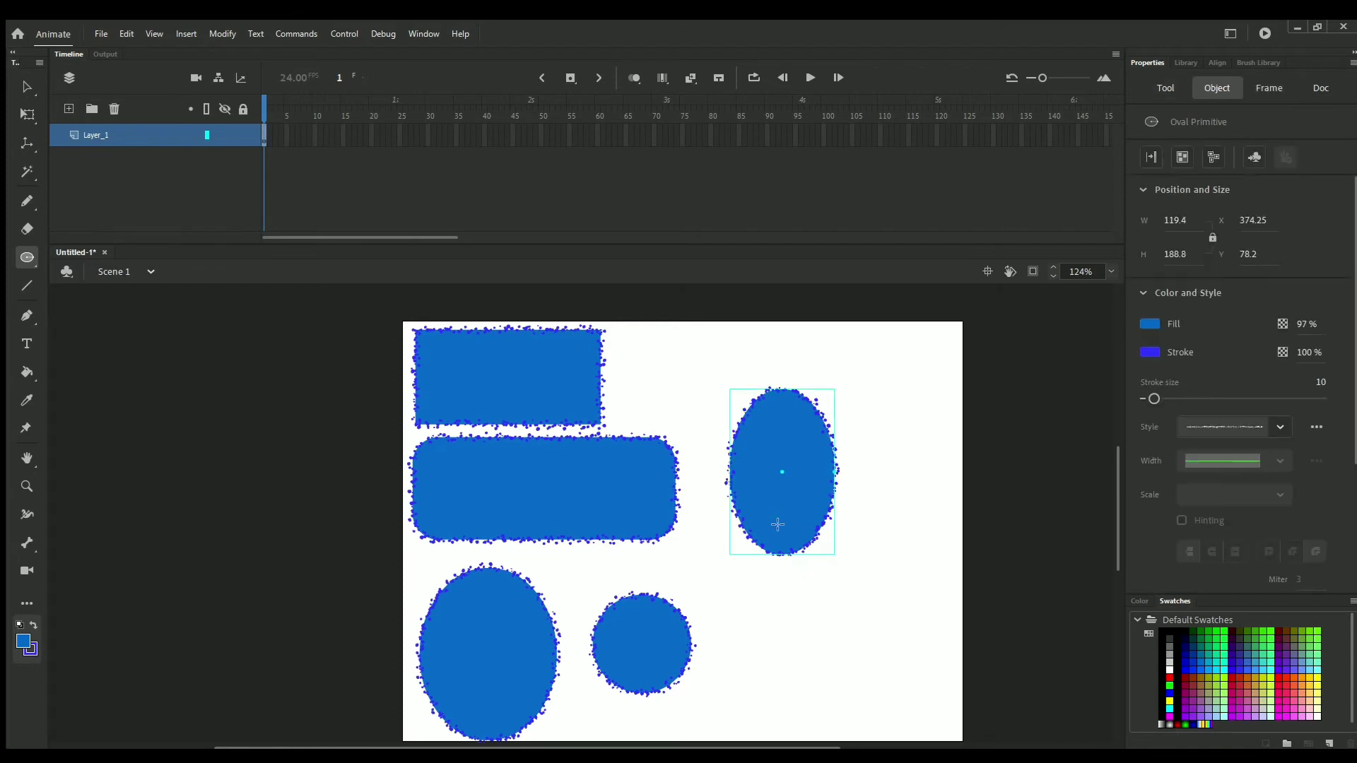
key(v)
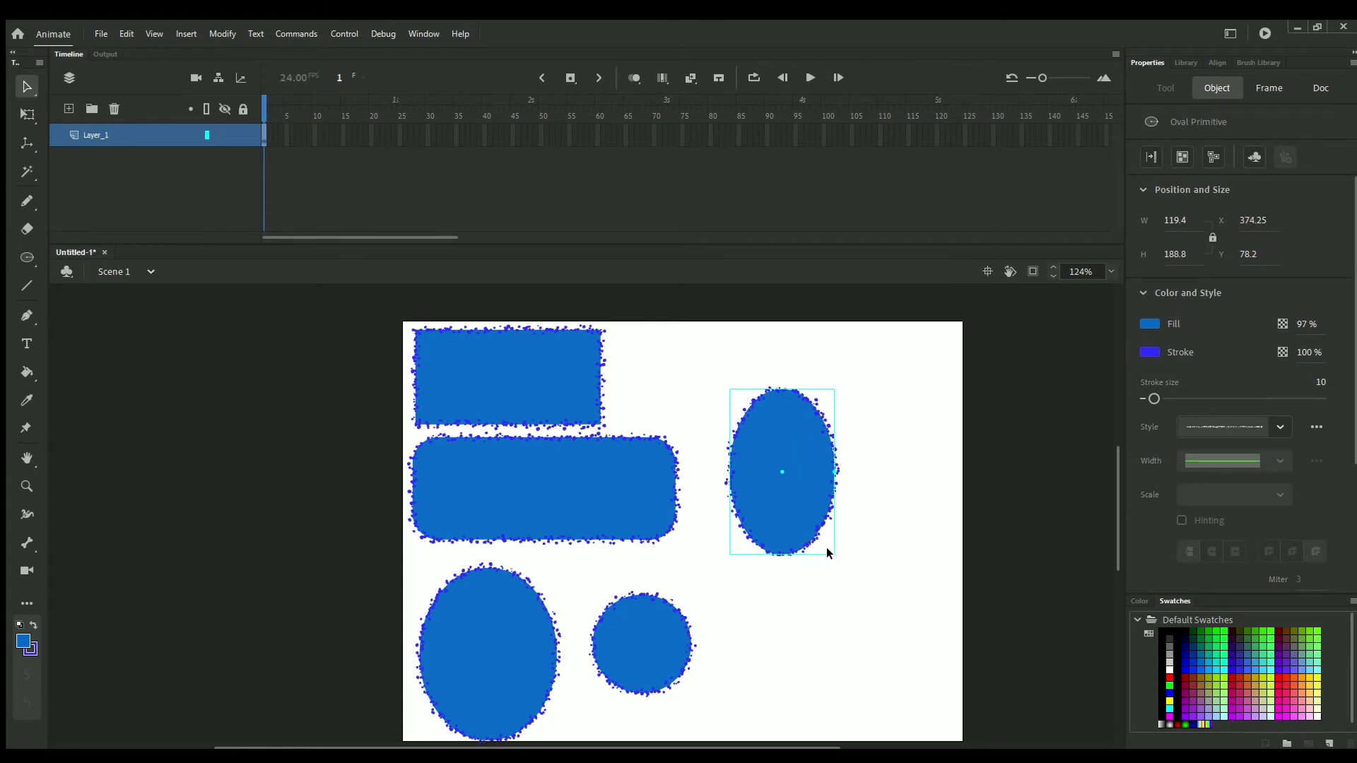
click(839, 486)
click(831, 481)
drag(831, 471, 852, 494)
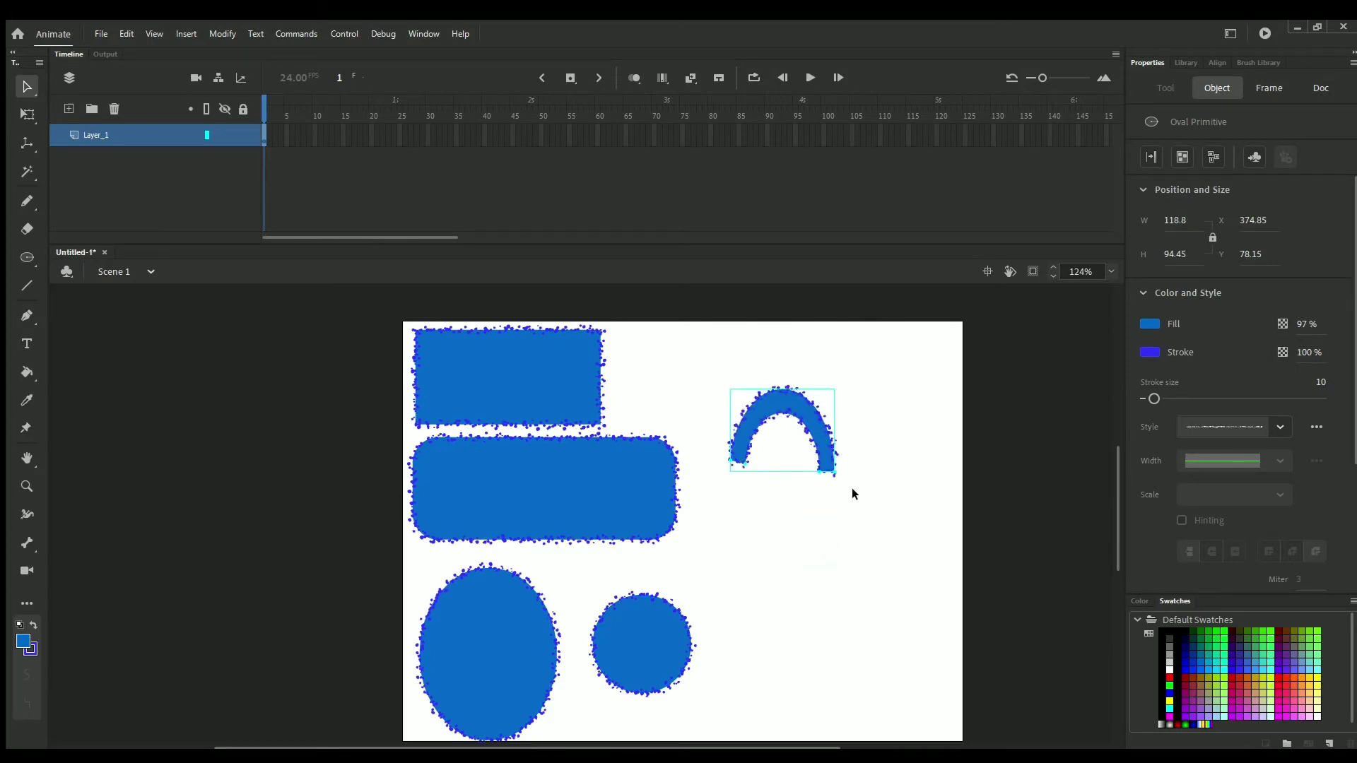
click(767, 551)
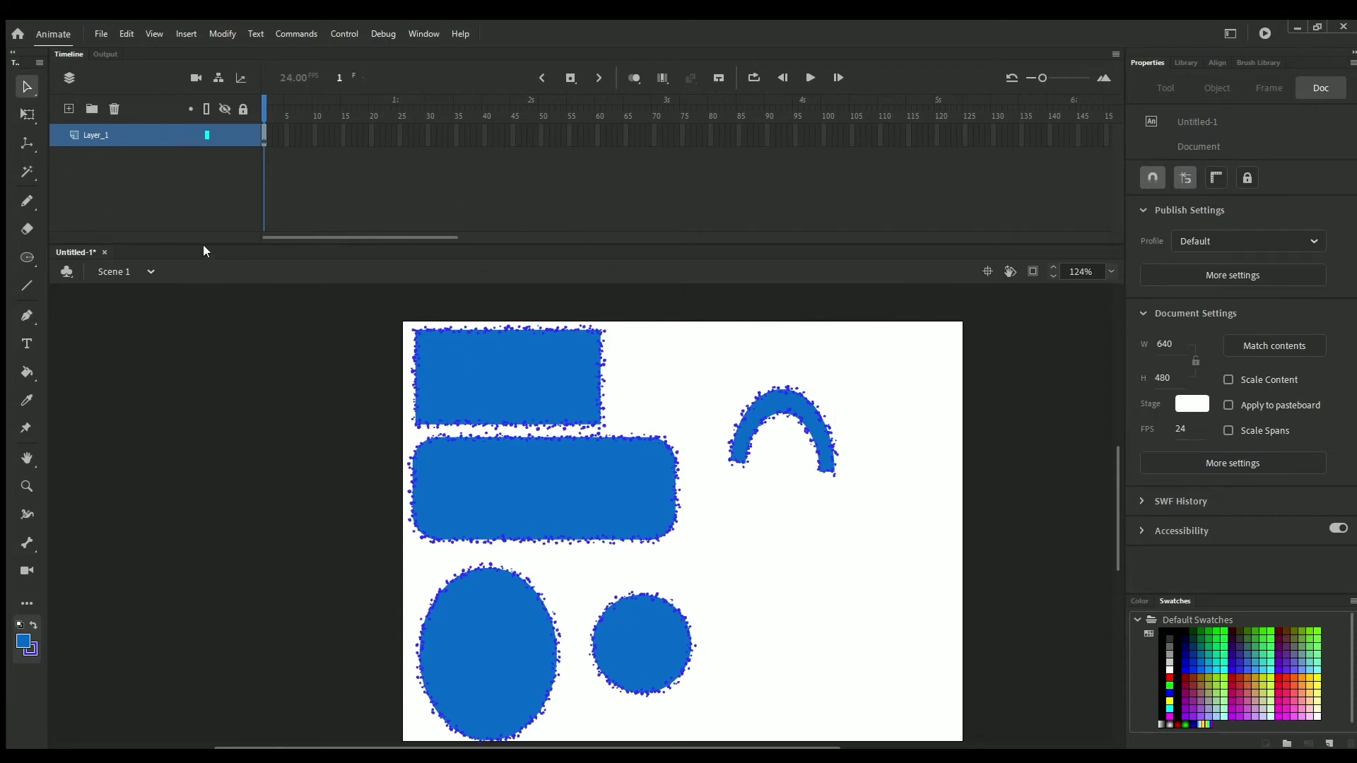
Draw a five-sided polygon just below the arch with the PolyStar tool, overlapping the arch's lower end.
click(27, 258)
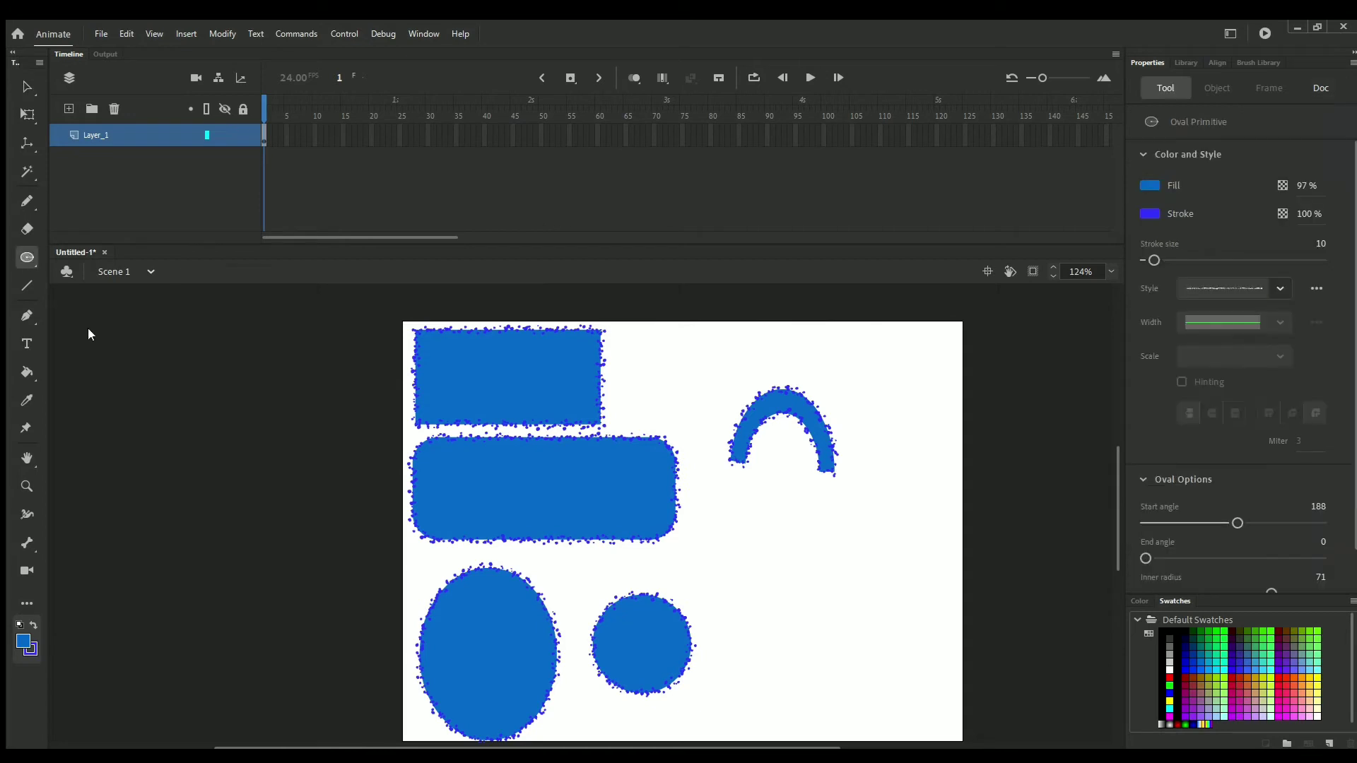
click(99, 347)
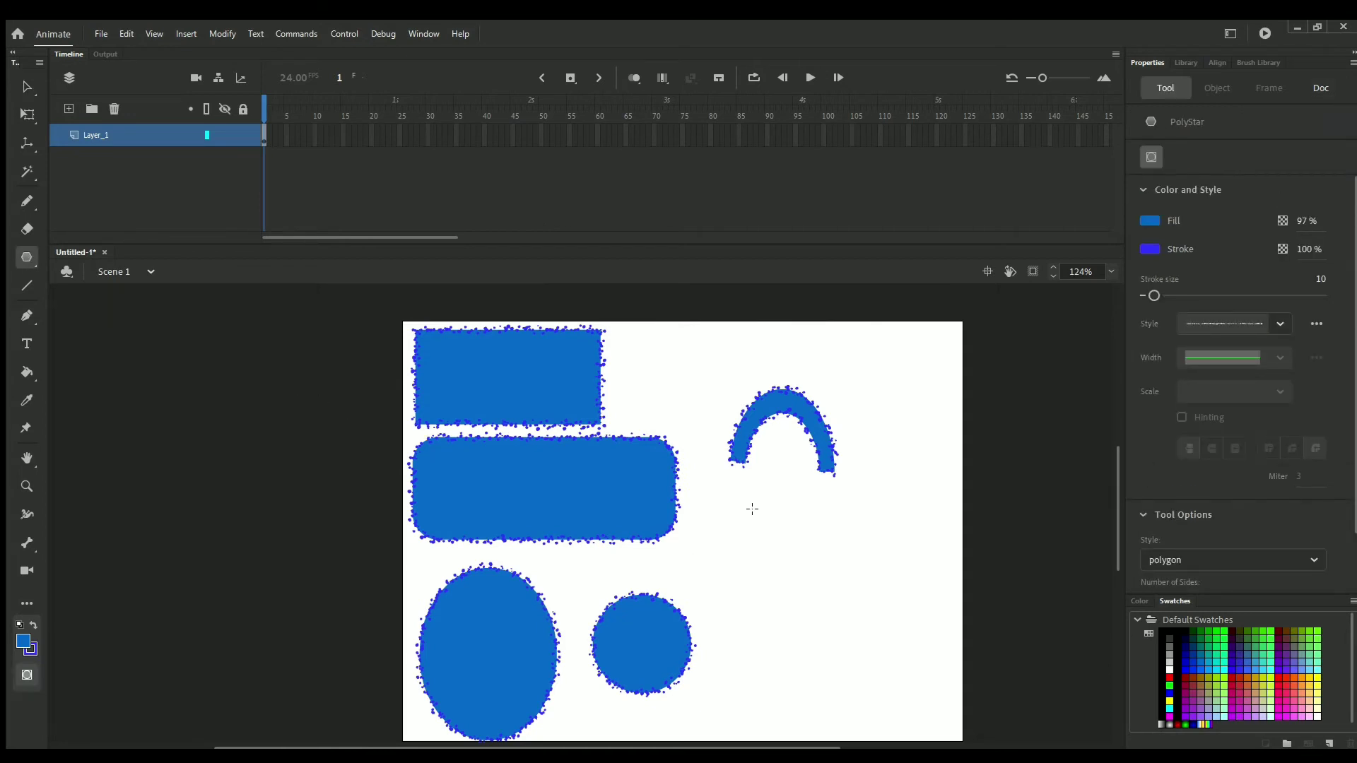
drag(751, 508, 801, 553)
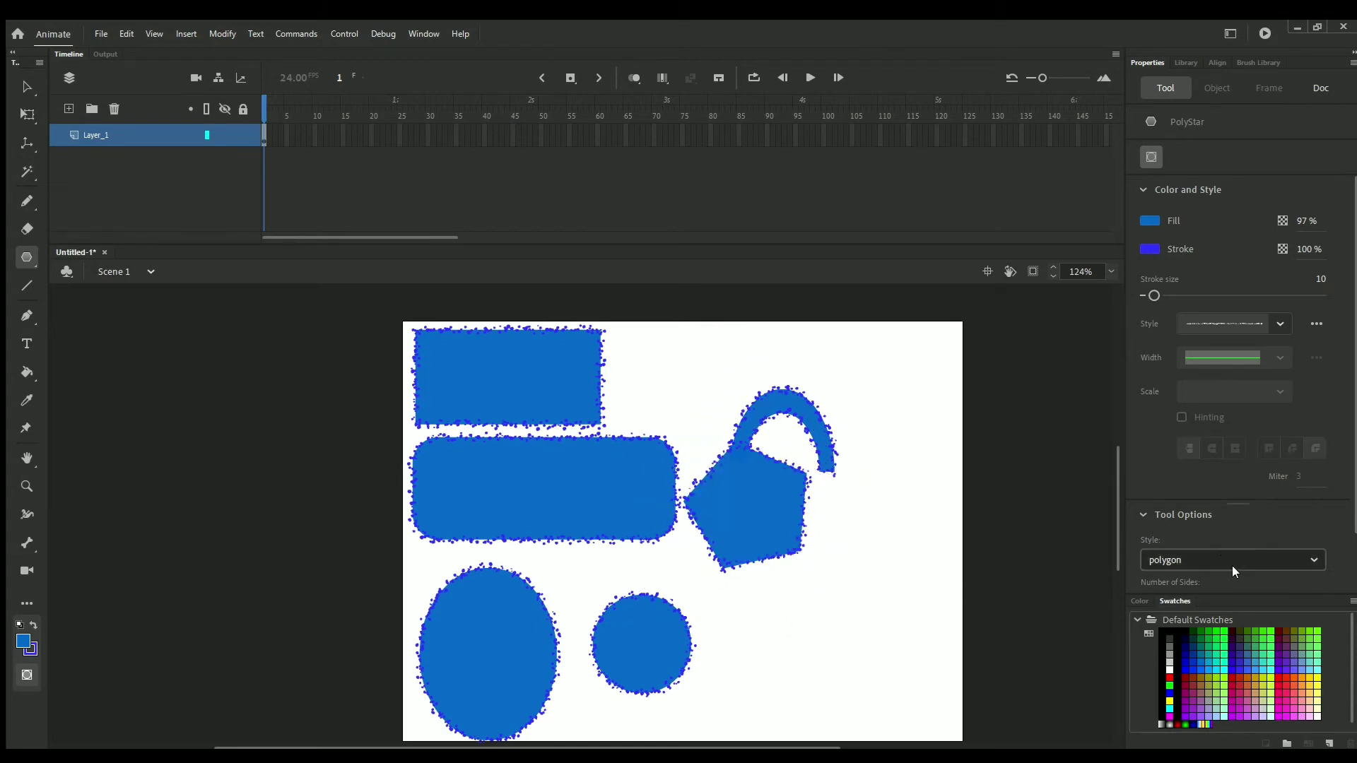
Draw further five-sided polygons over the stage's right half while trying star point sizes 0.9, 0 and 1.
click(1194, 570)
scroll(1315, 563, down, 3)
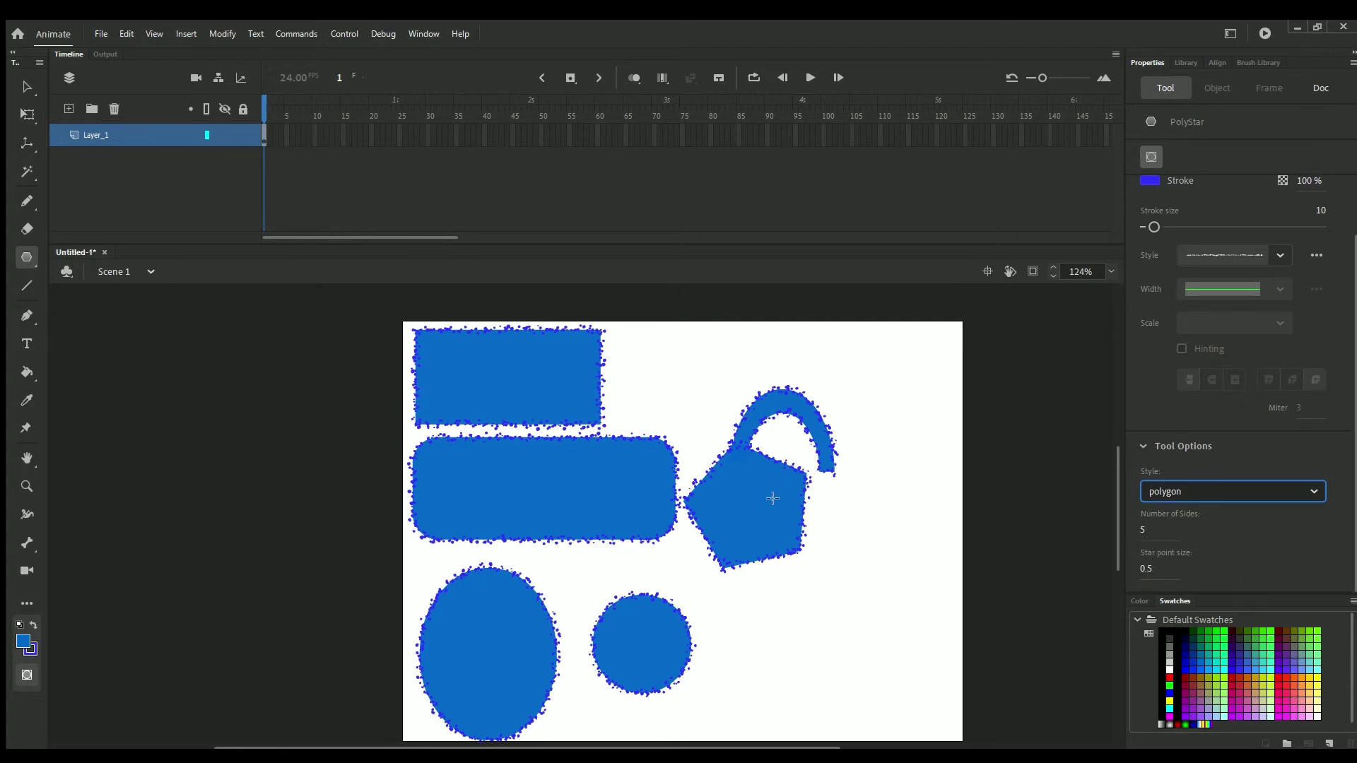
drag(1142, 568, 1156, 563)
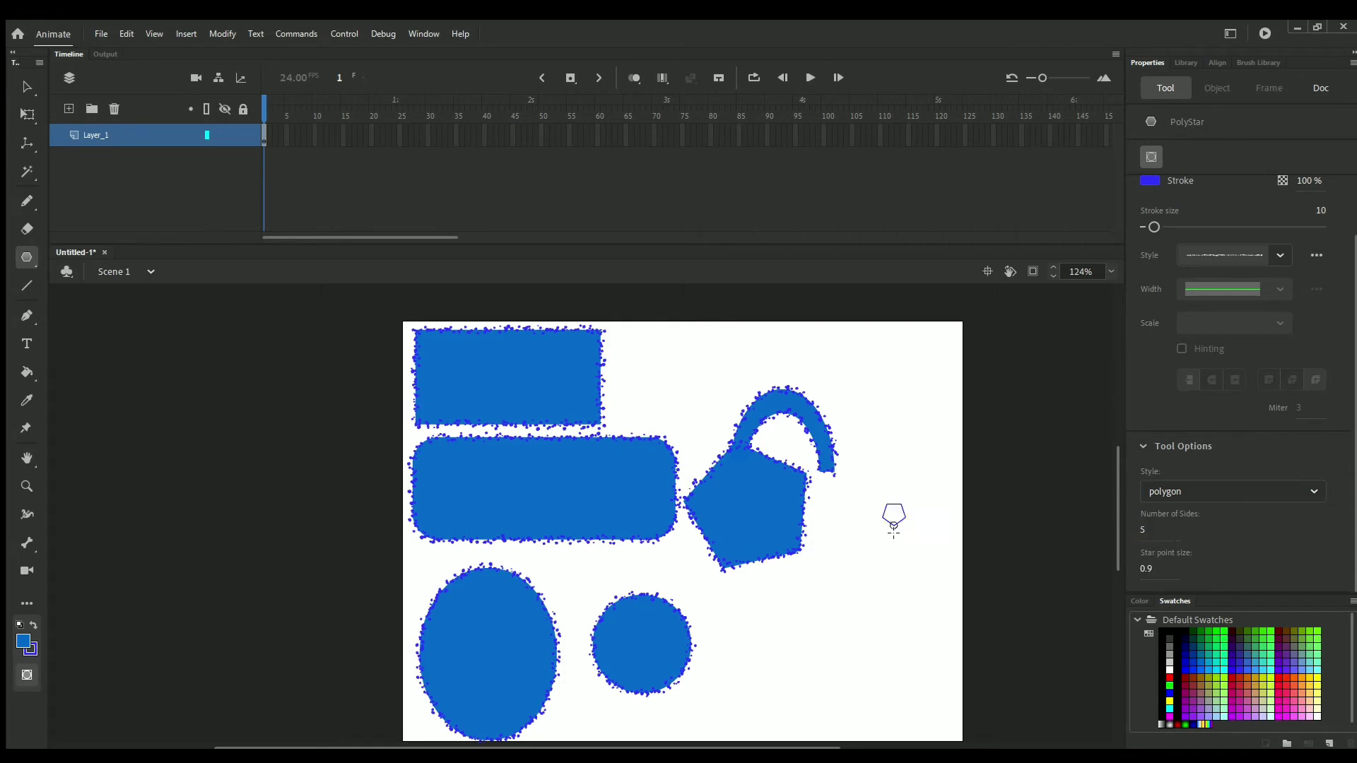
mouse_move(894, 514)
mouse_down()
mouse_move(903, 584)
mouse_move(963, 594)
mouse_move(1052, 574)
mouse_up()
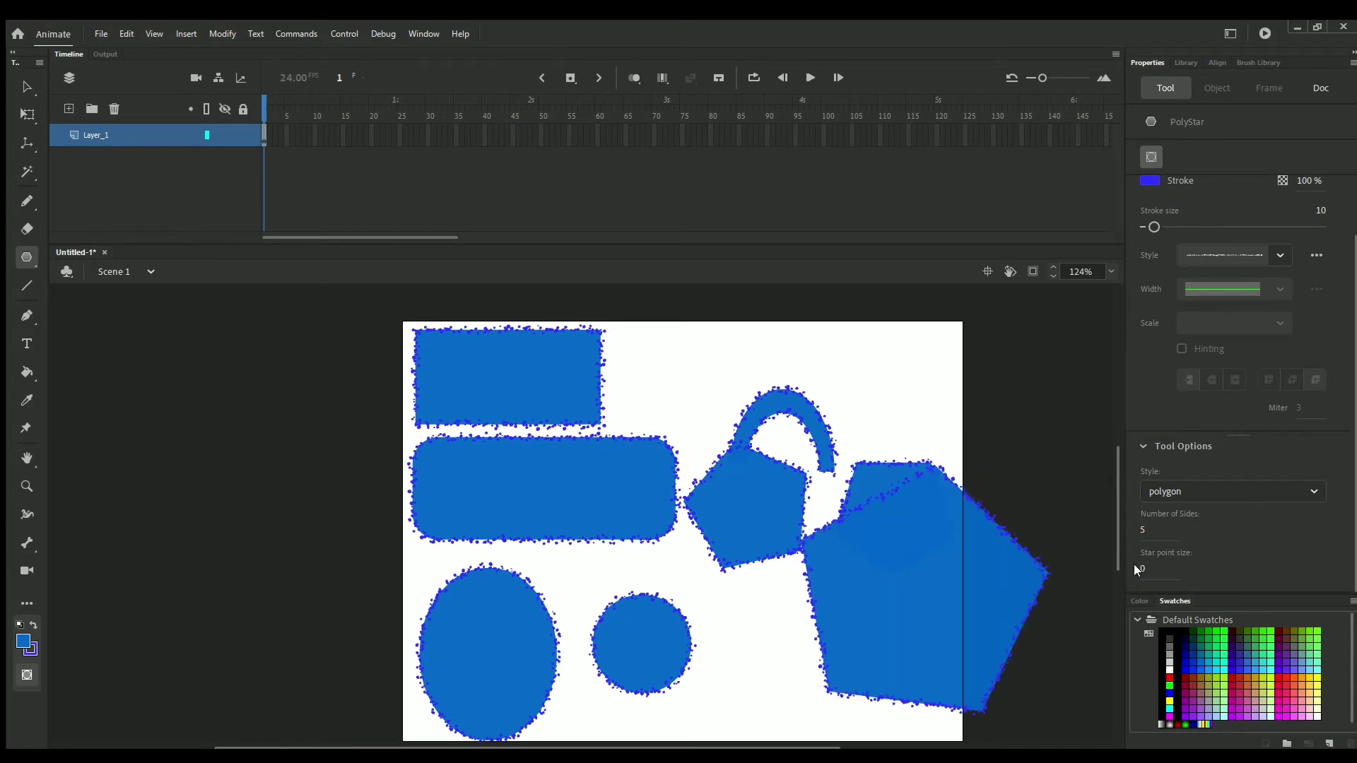
drag(1133, 564, 1172, 570)
drag(1170, 569, 1150, 571)
mouse_move(755, 560)
mouse_down()
mouse_move(820, 633)
mouse_move(833, 565)
mouse_up()
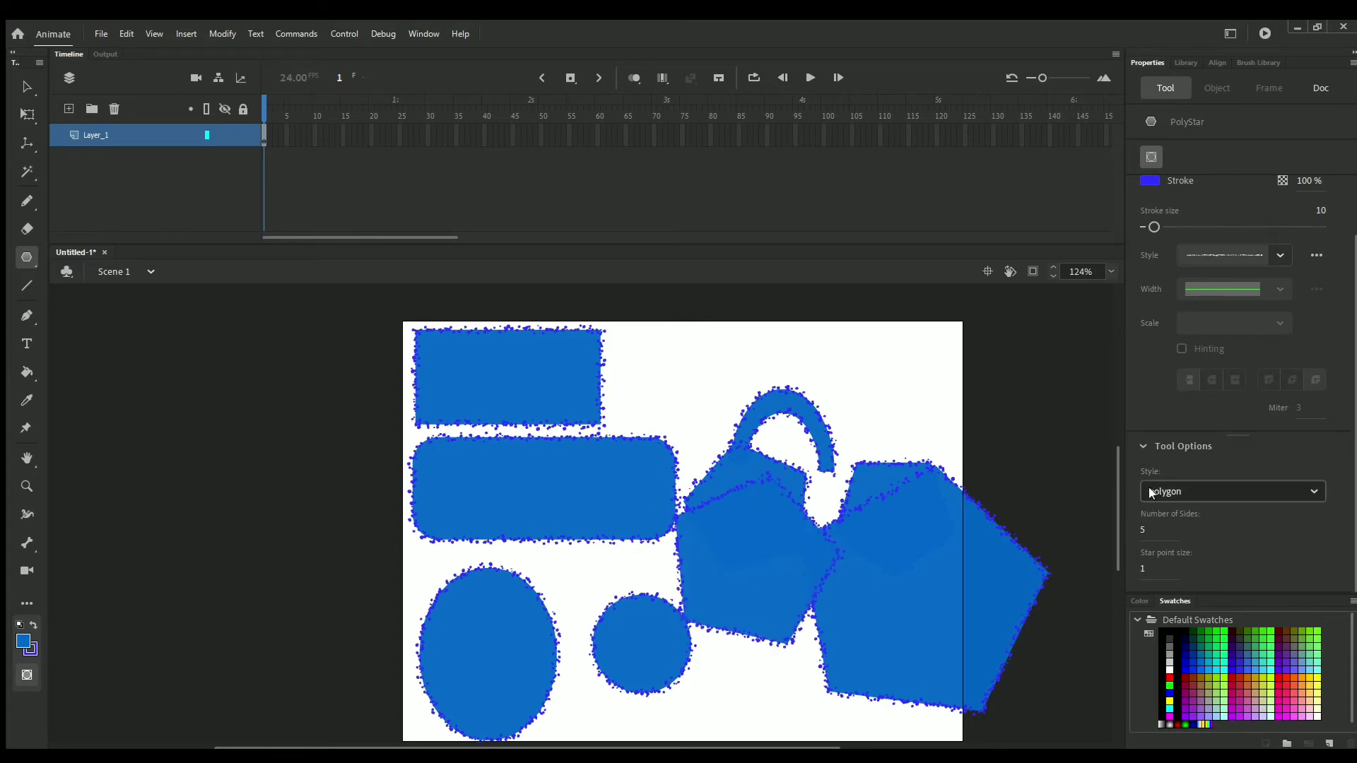
Switch the PolyStar style to star and draw one star with point size 1 and four thin ones with point size 0.
click(1147, 536)
drag(927, 408, 977, 463)
click(1144, 571)
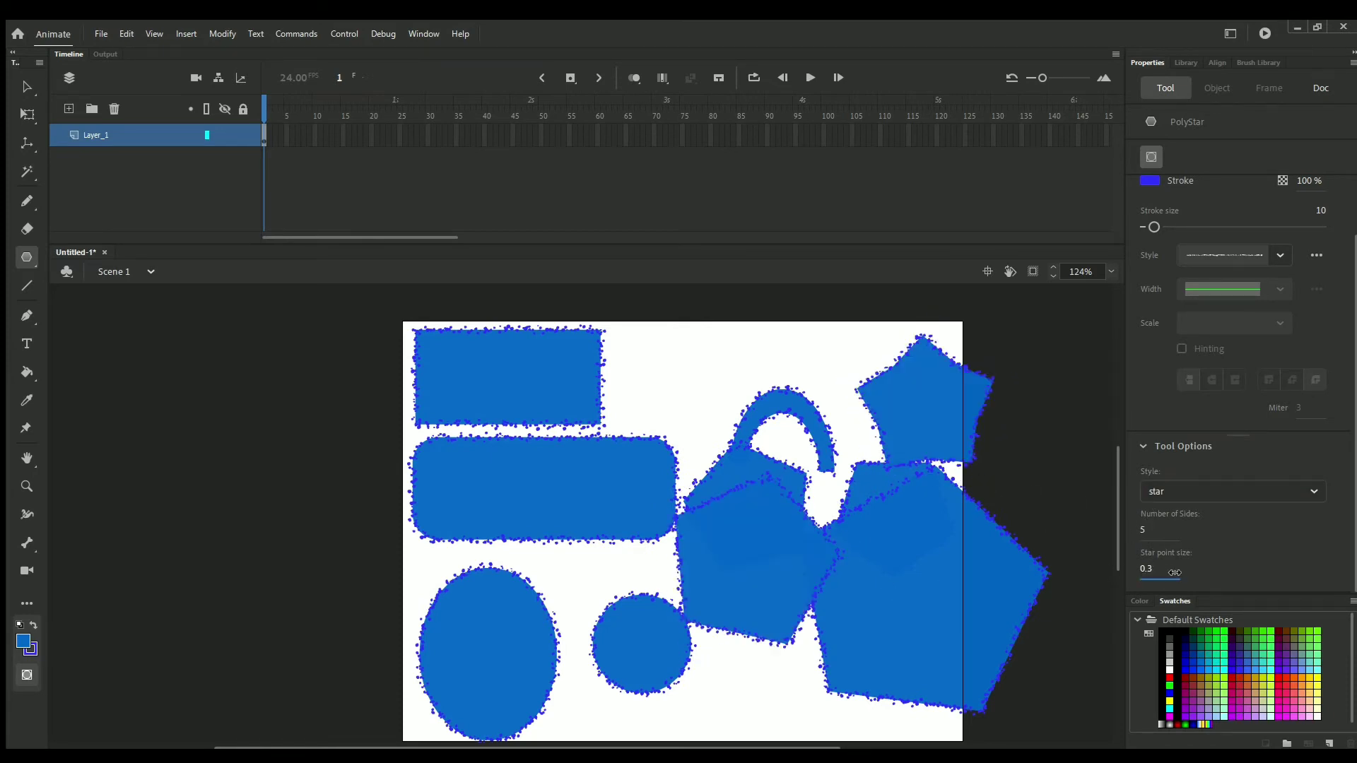
drag(1023, 490, 1046, 558)
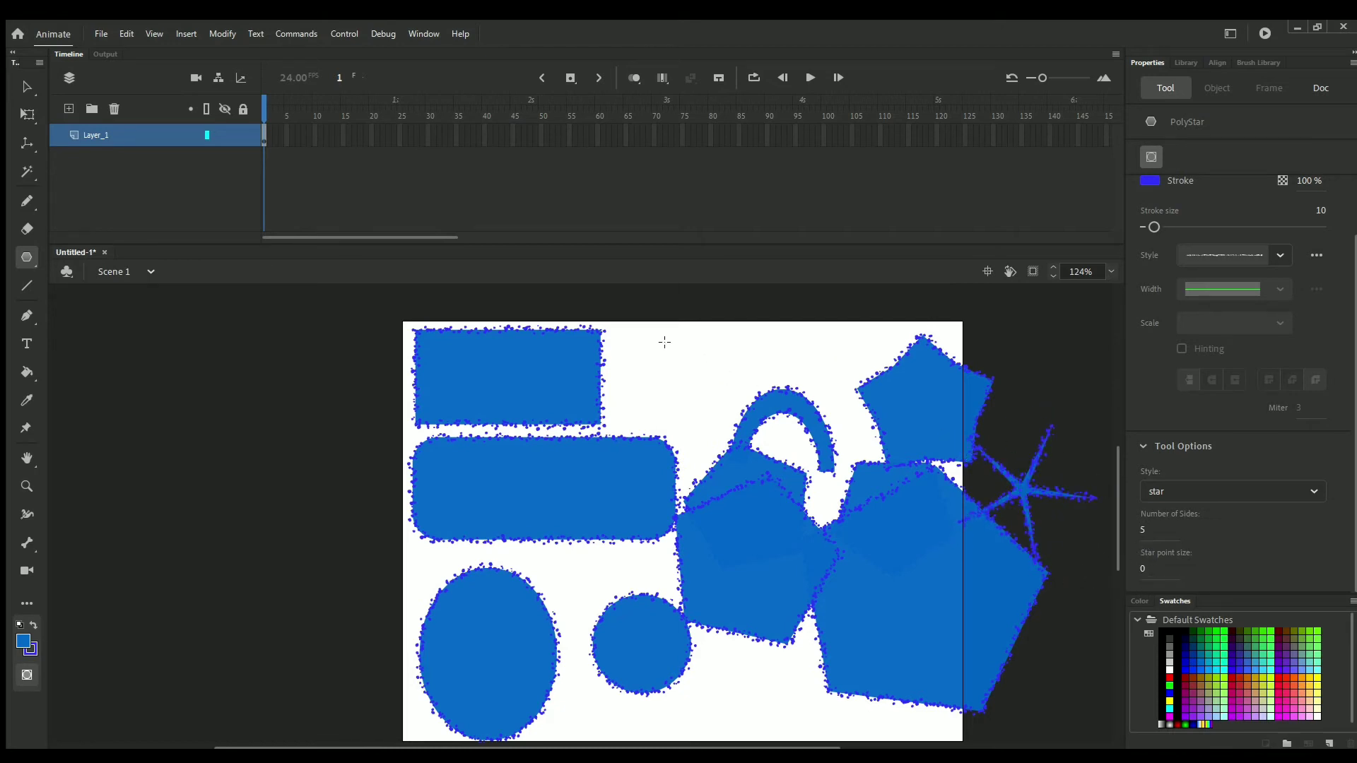
drag(647, 363, 644, 286)
drag(541, 454, 543, 492)
drag(303, 505, 233, 438)
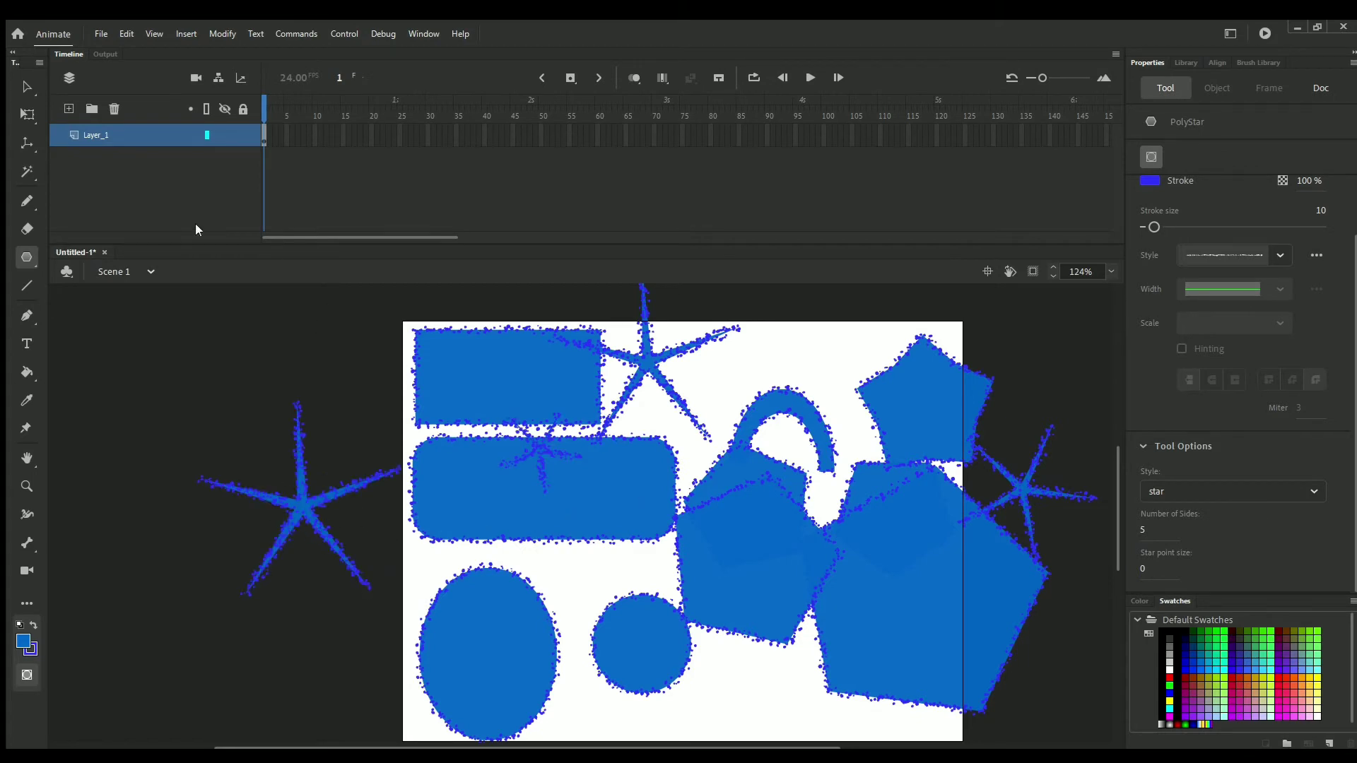
Select all shapes on and around the stage with the Selection tool and delete them.
click(22, 79)
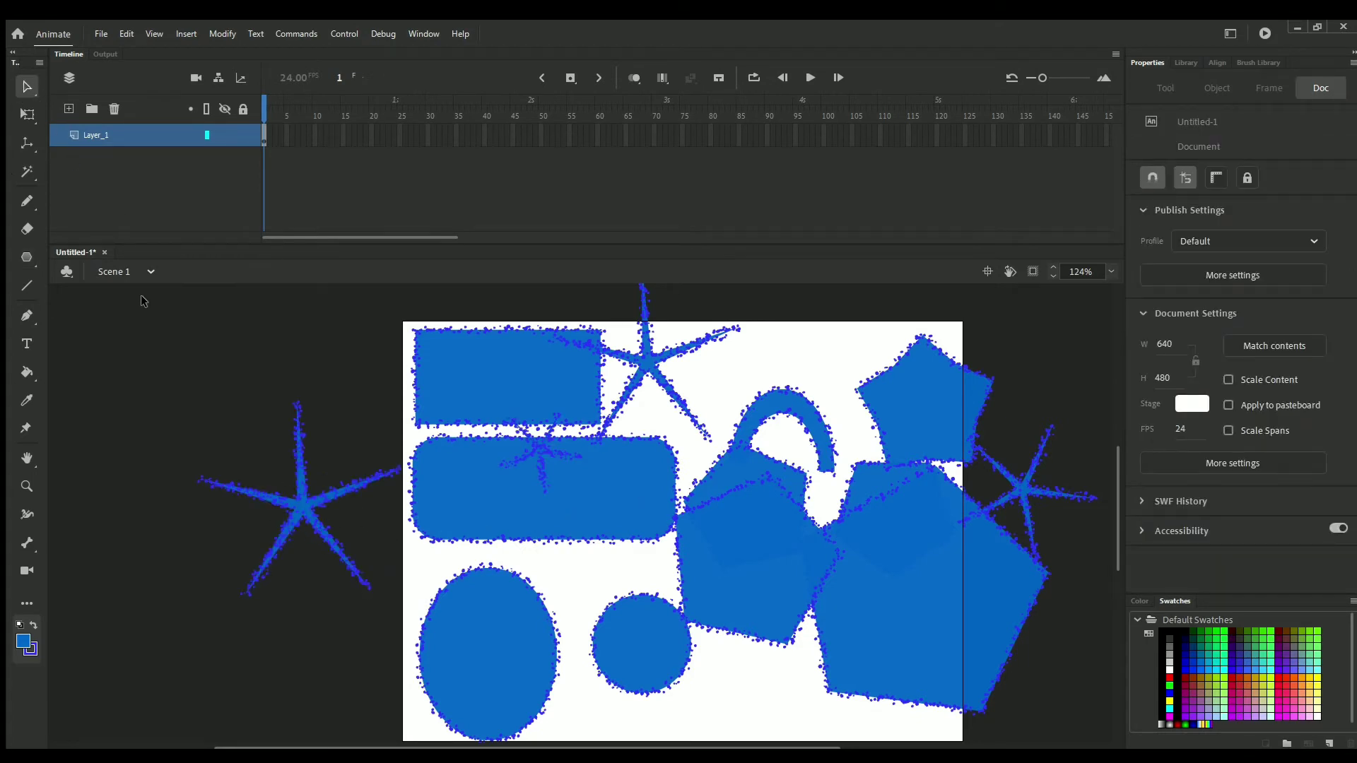
drag(141, 295, 1096, 740)
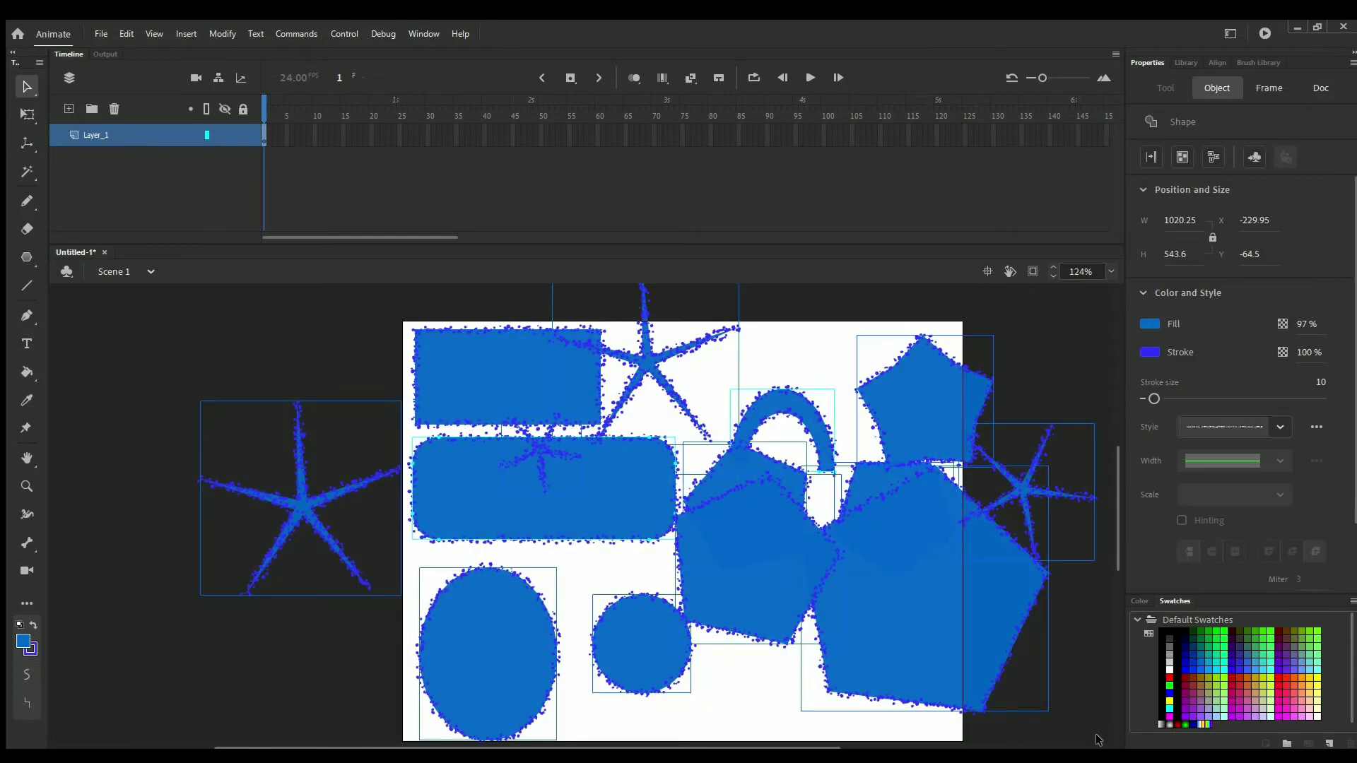
key(Delete)
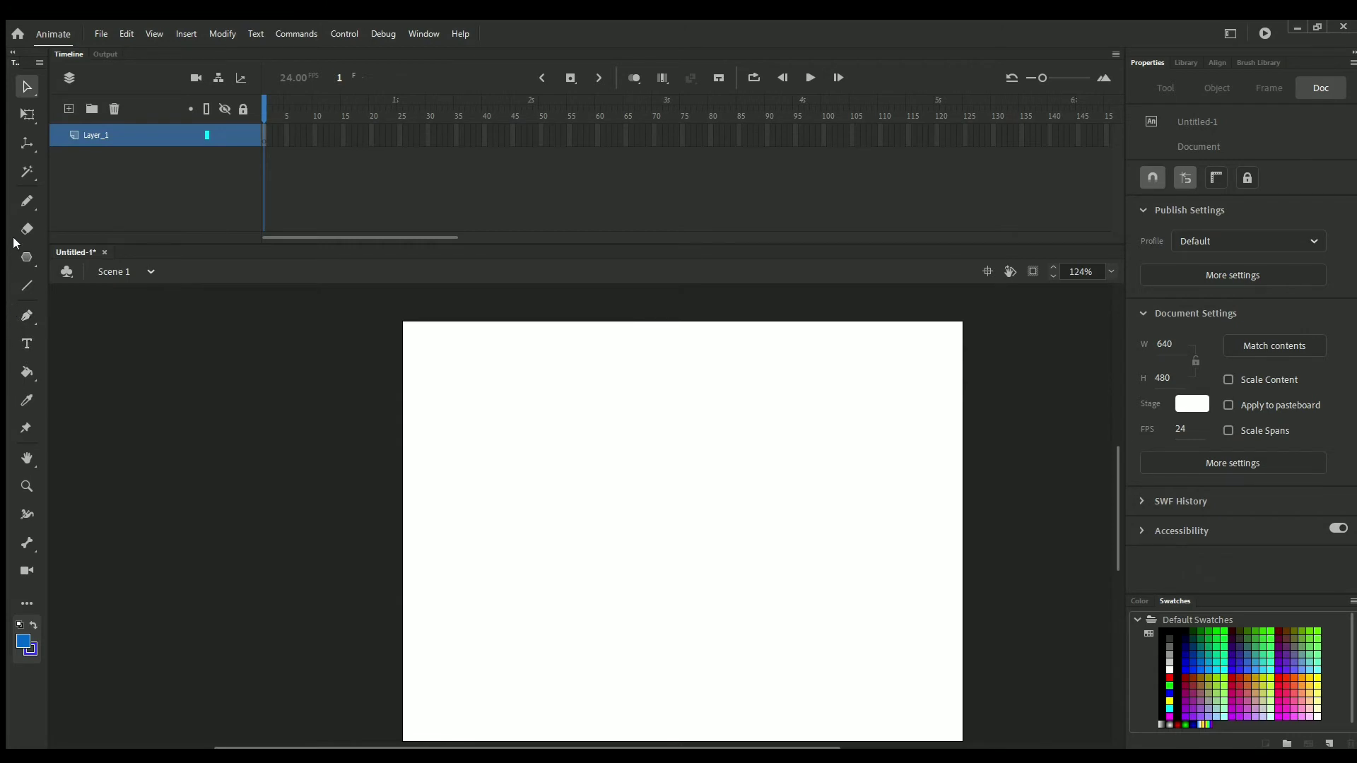
Draw a long diagonal line across the stage and a shorter line crossing its middle with the Line tool.
click(23, 290)
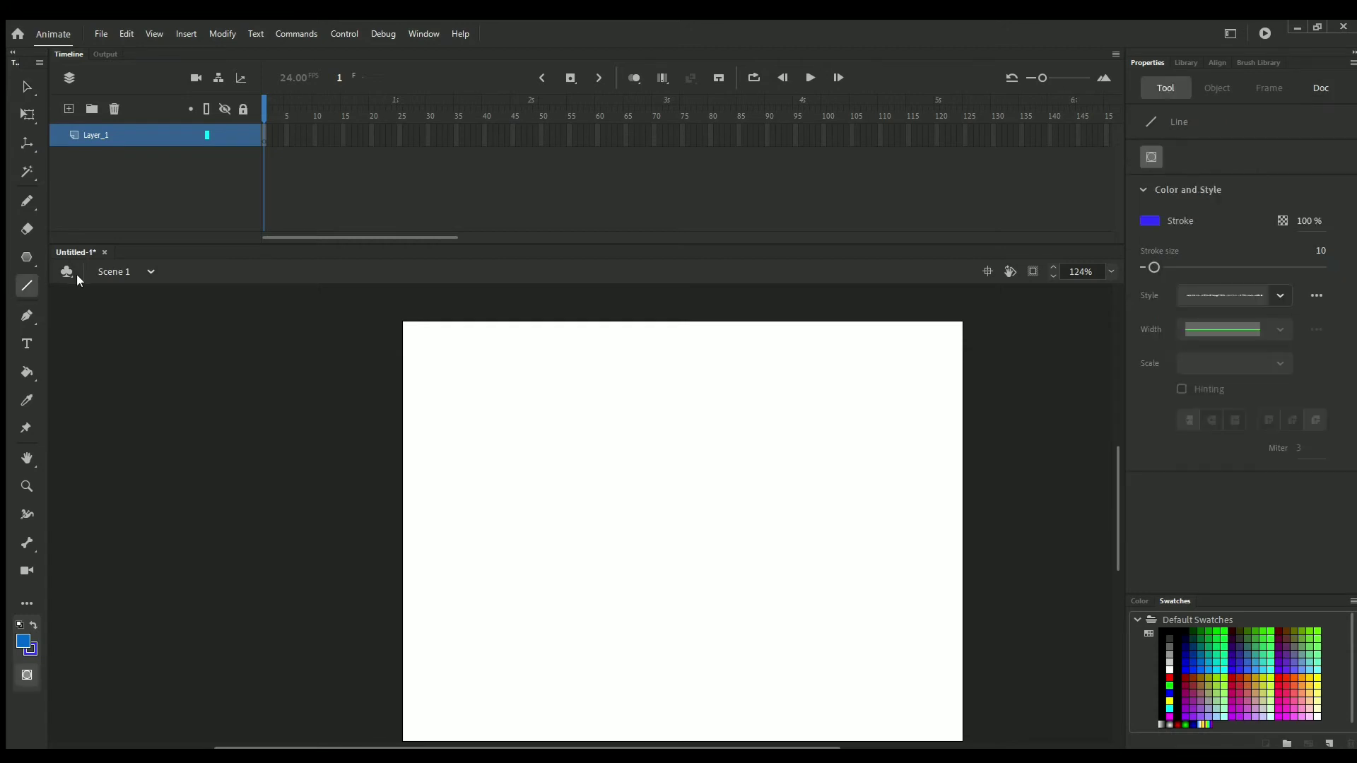
mouse_move(422, 357)
mouse_down()
mouse_move(824, 532)
mouse_move(907, 641)
mouse_move(881, 675)
mouse_up()
drag(797, 442, 614, 516)
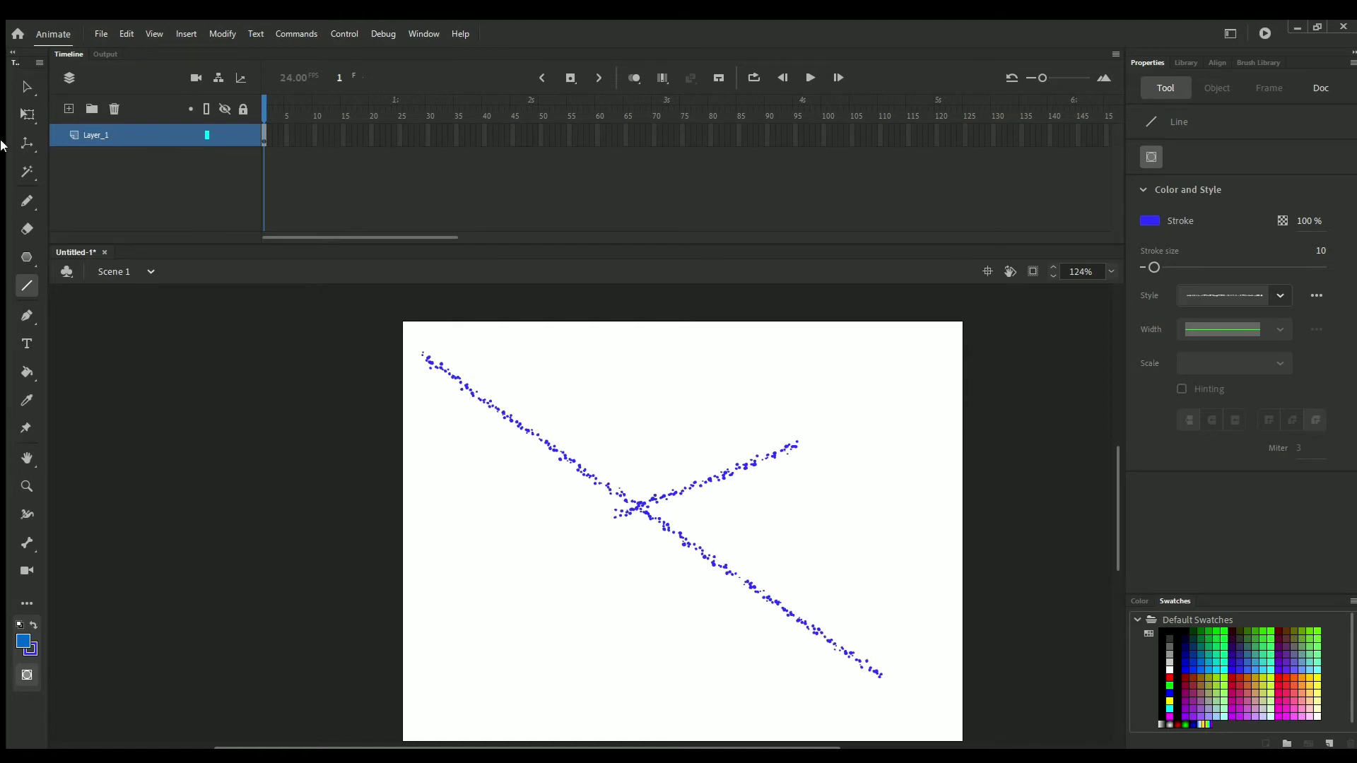
Bend the long diagonal line with the Selection tool, move its upper-left end below the short line, and flatten its curve.
key(v)
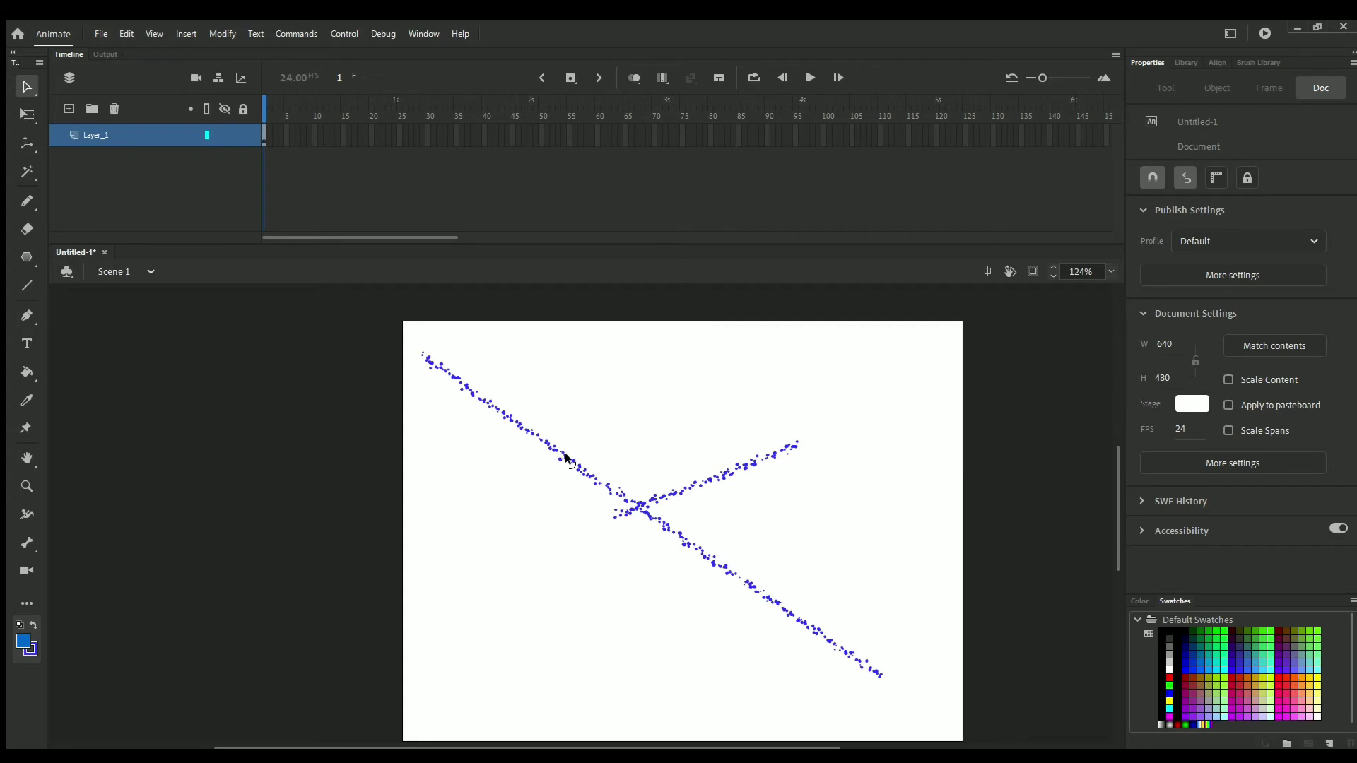
drag(567, 460, 563, 329)
drag(418, 346, 625, 633)
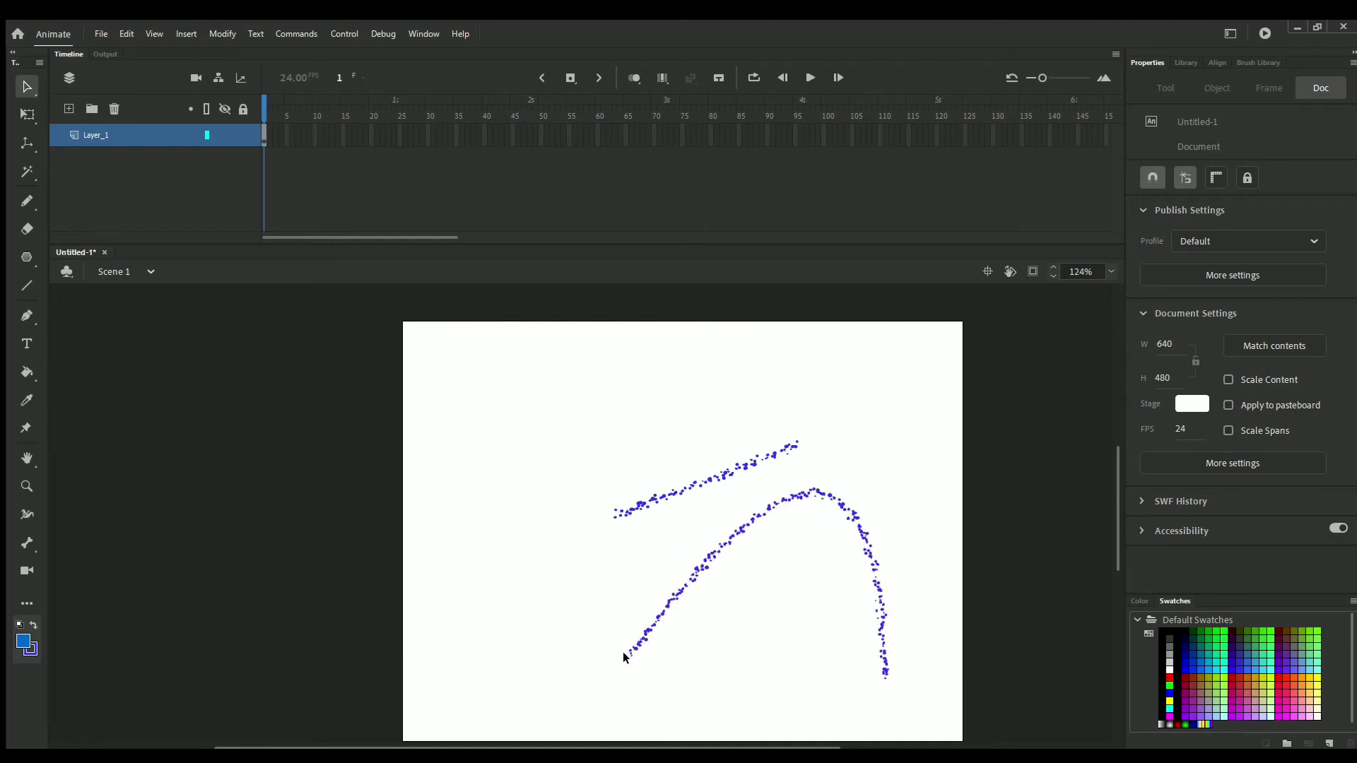
click(625, 649)
click(615, 651)
mouse_move(625, 649)
mouse_down()
mouse_move(727, 654)
mouse_move(536, 388)
mouse_move(521, 554)
mouse_move(548, 515)
mouse_move(554, 550)
mouse_up()
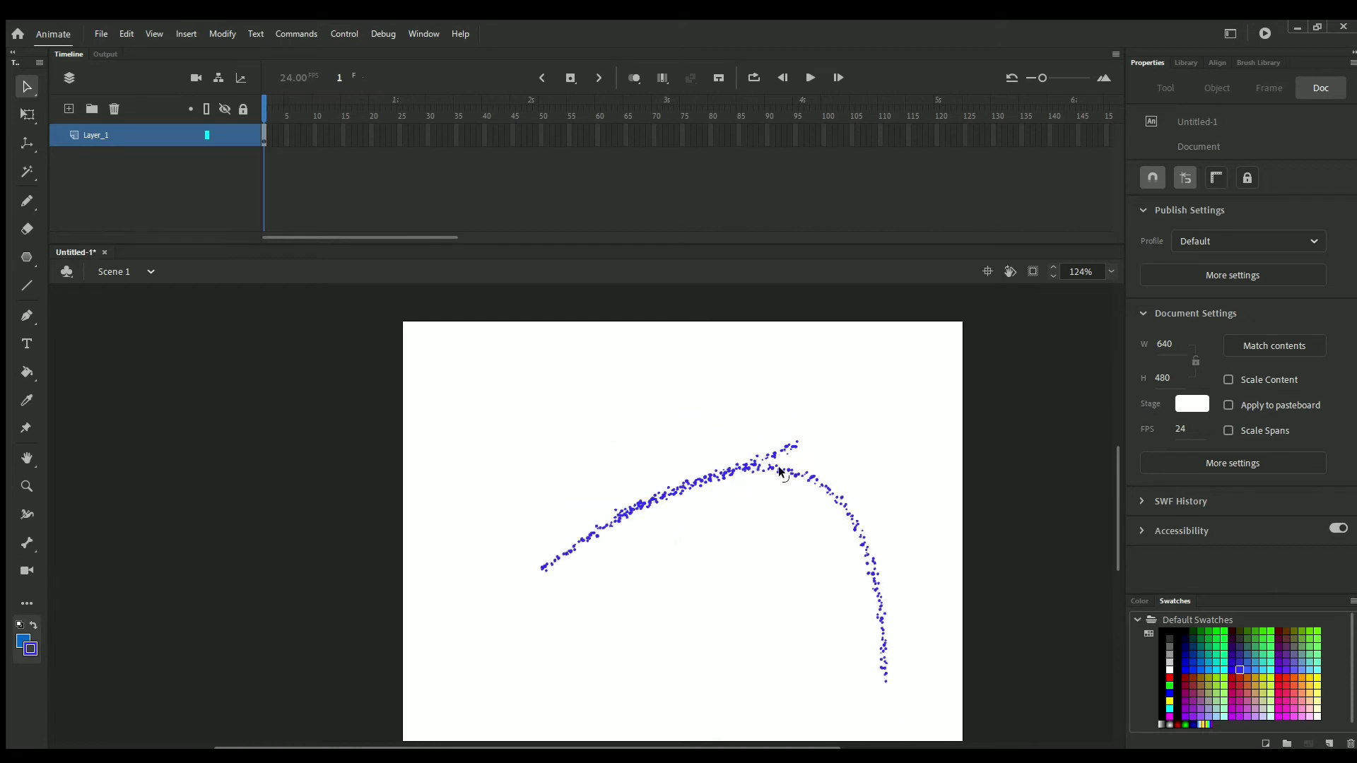
mouse_move(775, 468)
mouse_down()
mouse_move(706, 566)
mouse_move(569, 601)
mouse_move(616, 612)
mouse_move(634, 598)
mouse_up()
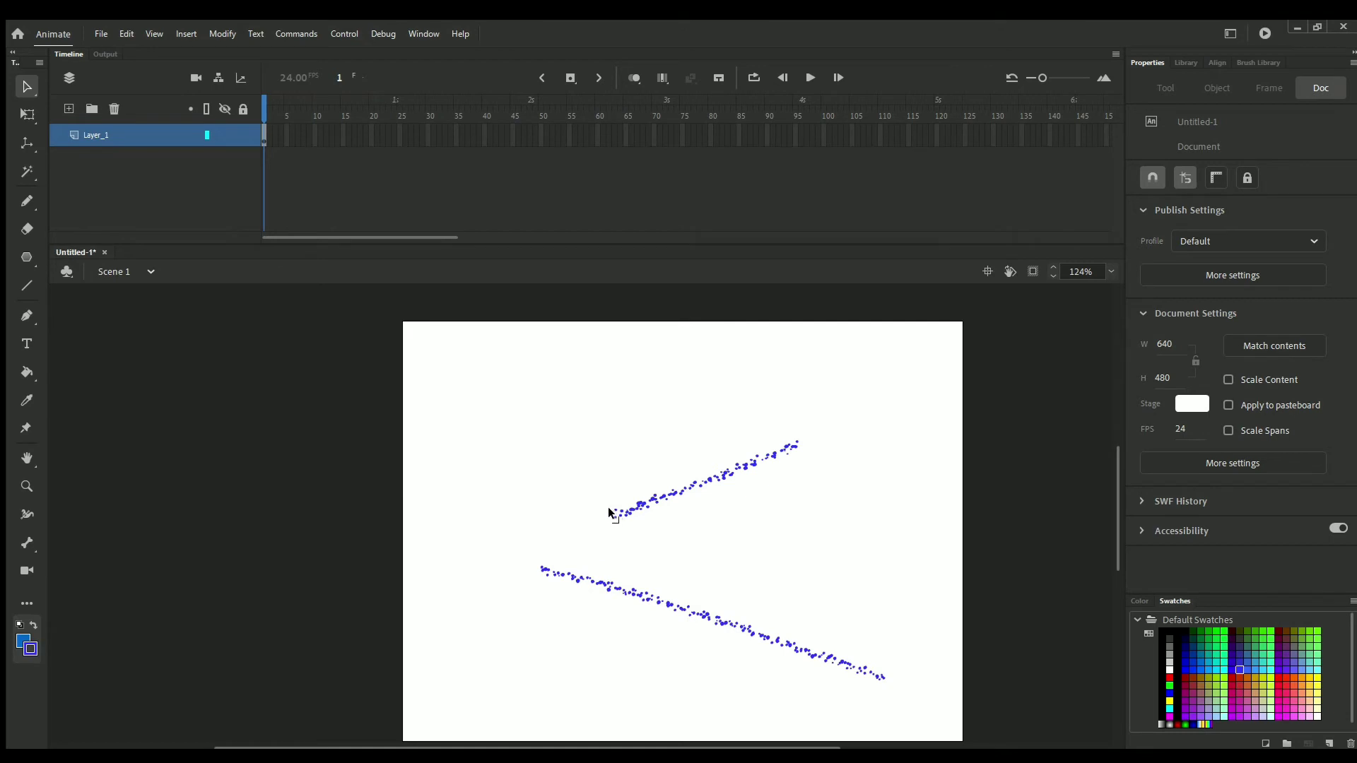
Attach the short line's left end to the lower line's left end and bow the short line outward to the left.
drag(609, 509, 541, 566)
mouse_move(645, 515)
mouse_down()
mouse_move(548, 455)
mouse_move(501, 497)
mouse_up()
mouse_move(540, 567)
mouse_down()
mouse_move(551, 545)
mouse_move(539, 566)
mouse_up()
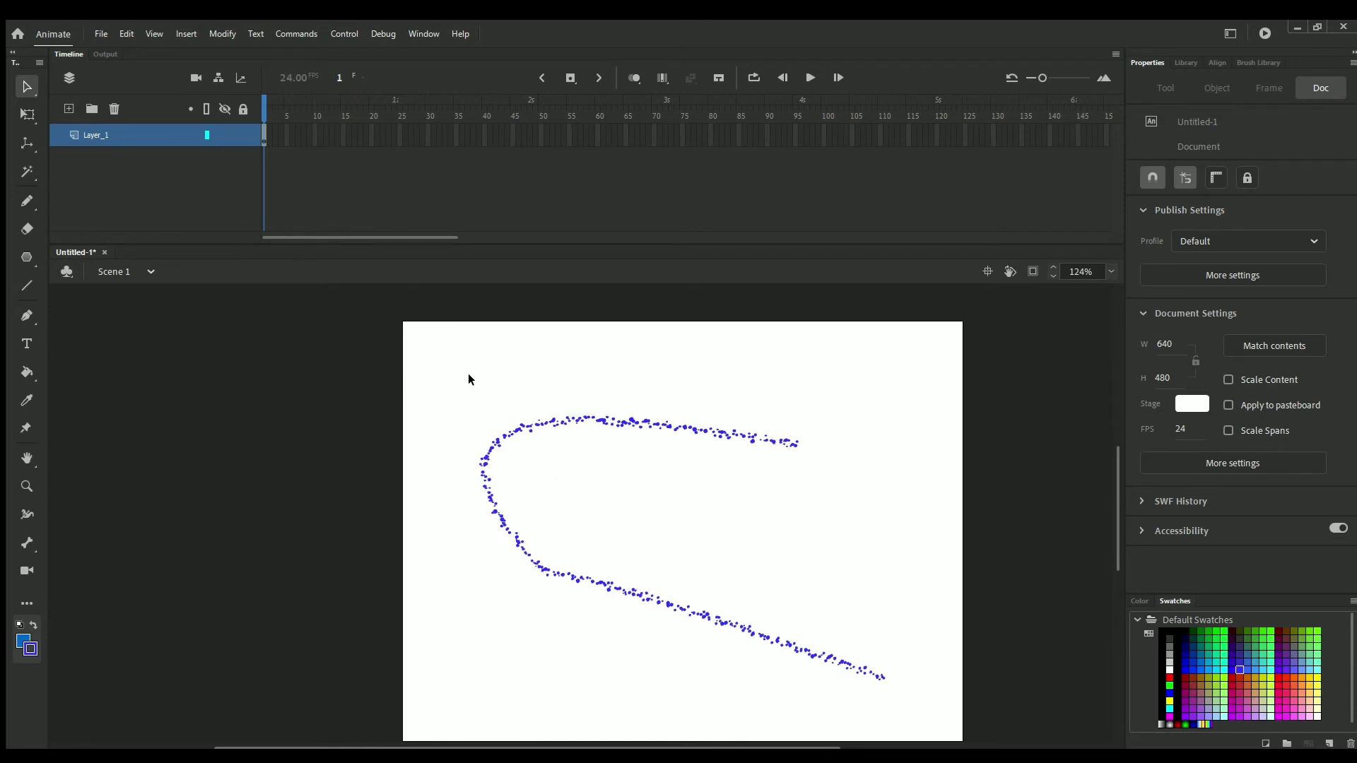
Select both line objects and break them apart into plain shapes.
click(25, 114)
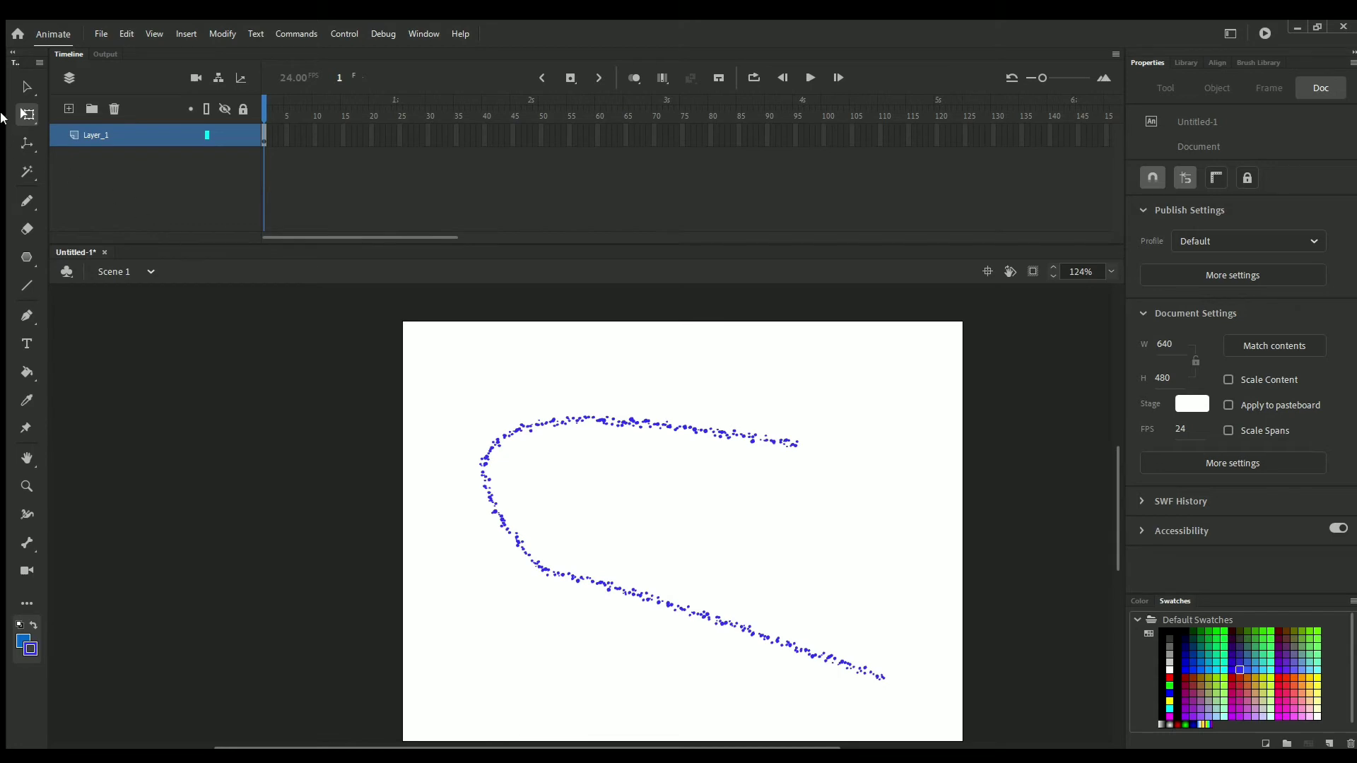
click(29, 86)
mouse_move(441, 334)
mouse_down()
mouse_move(727, 618)
mouse_move(915, 678)
mouse_up()
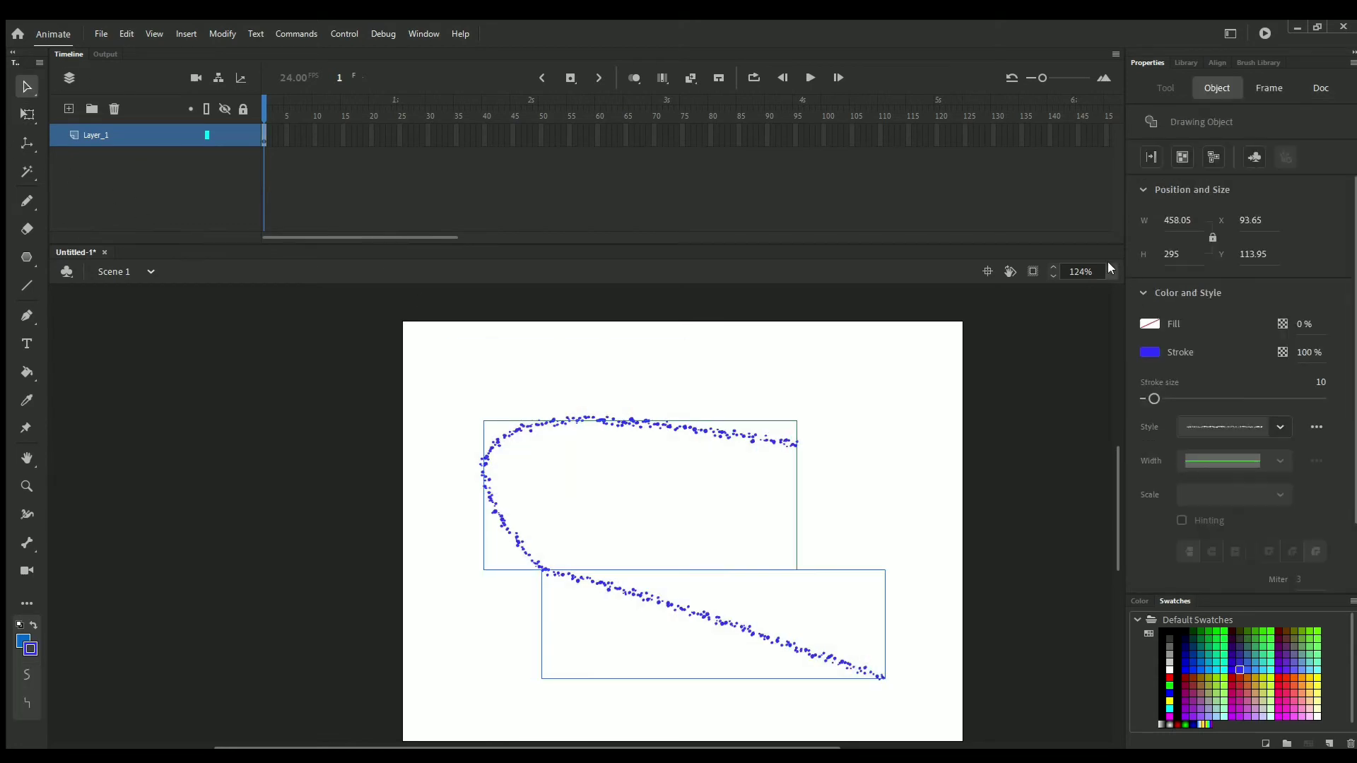
click(1208, 155)
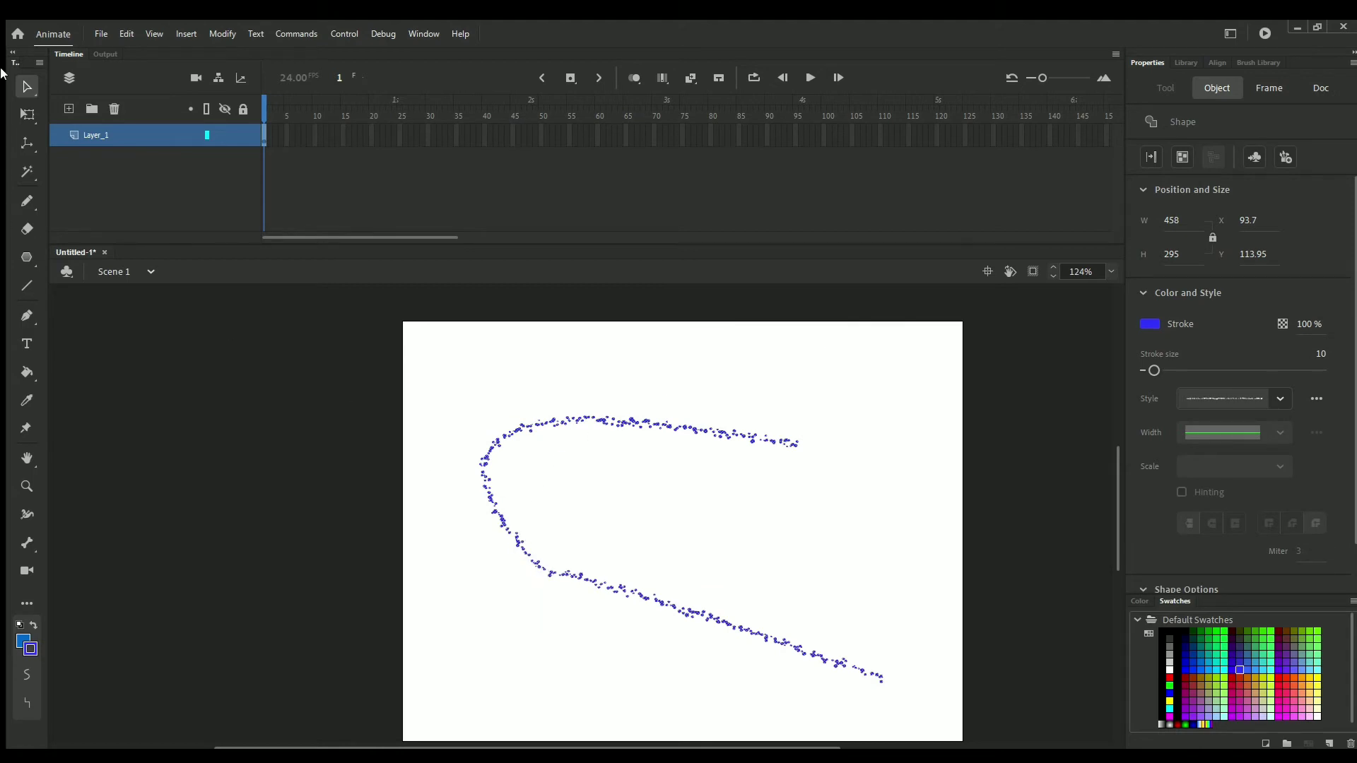
click(759, 501)
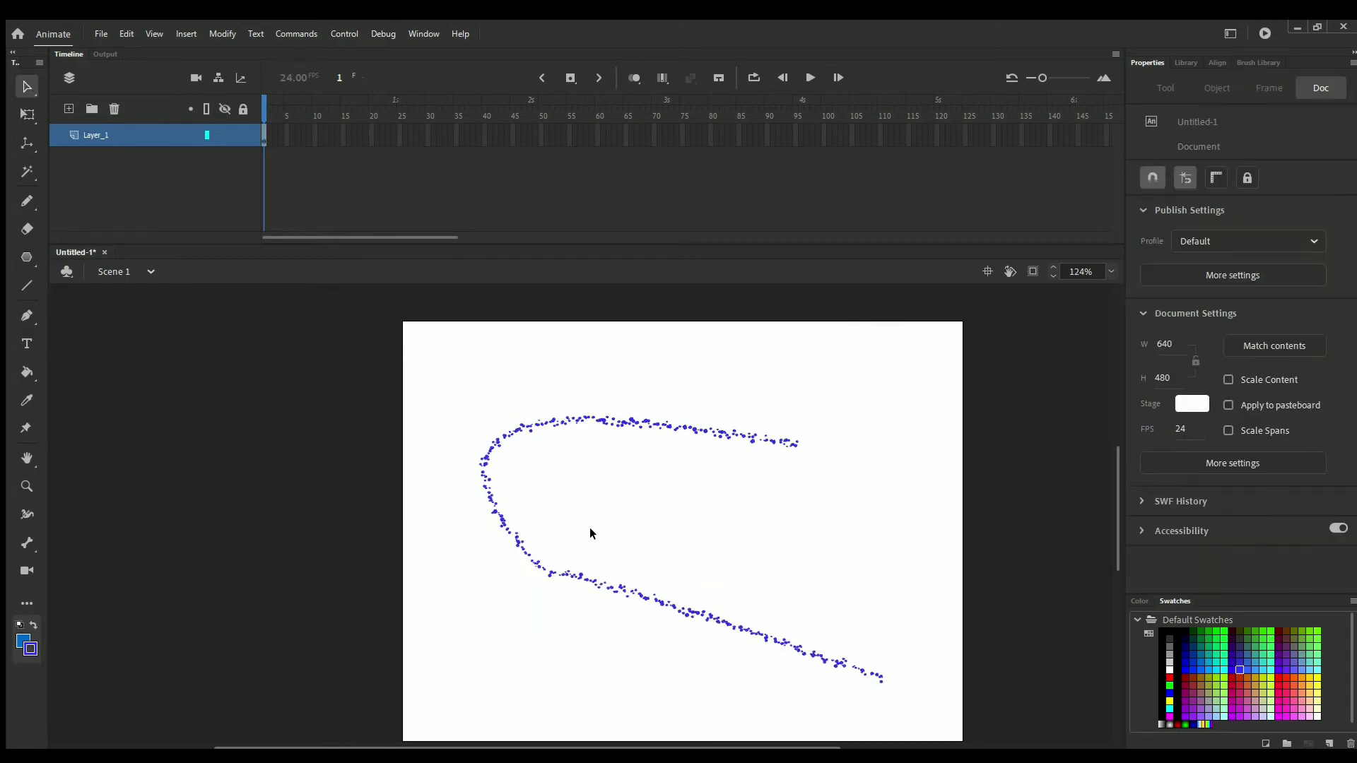
Pull the shared corner of the joined lines to the stage's right side and bend the upper curve rightward.
mouse_move(555, 574)
mouse_down()
mouse_move(563, 523)
mouse_move(658, 516)
mouse_move(515, 557)
mouse_move(519, 677)
mouse_move(536, 548)
mouse_move(651, 499)
mouse_move(494, 609)
mouse_move(706, 515)
mouse_move(892, 551)
mouse_move(848, 588)
mouse_move(891, 611)
mouse_up()
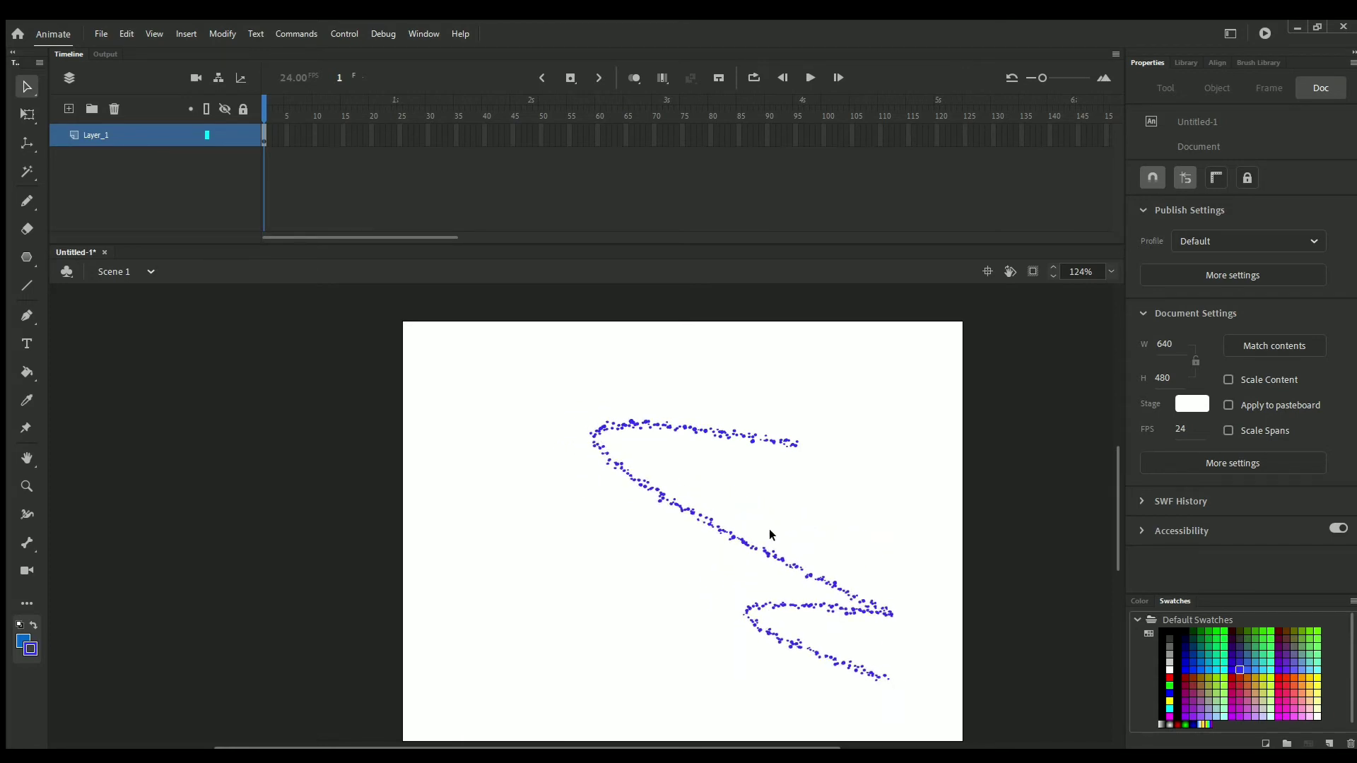
mouse_move(666, 500)
mouse_down()
mouse_move(759, 515)
mouse_move(837, 558)
mouse_move(897, 618)
mouse_move(653, 441)
mouse_move(834, 600)
mouse_move(762, 526)
mouse_up()
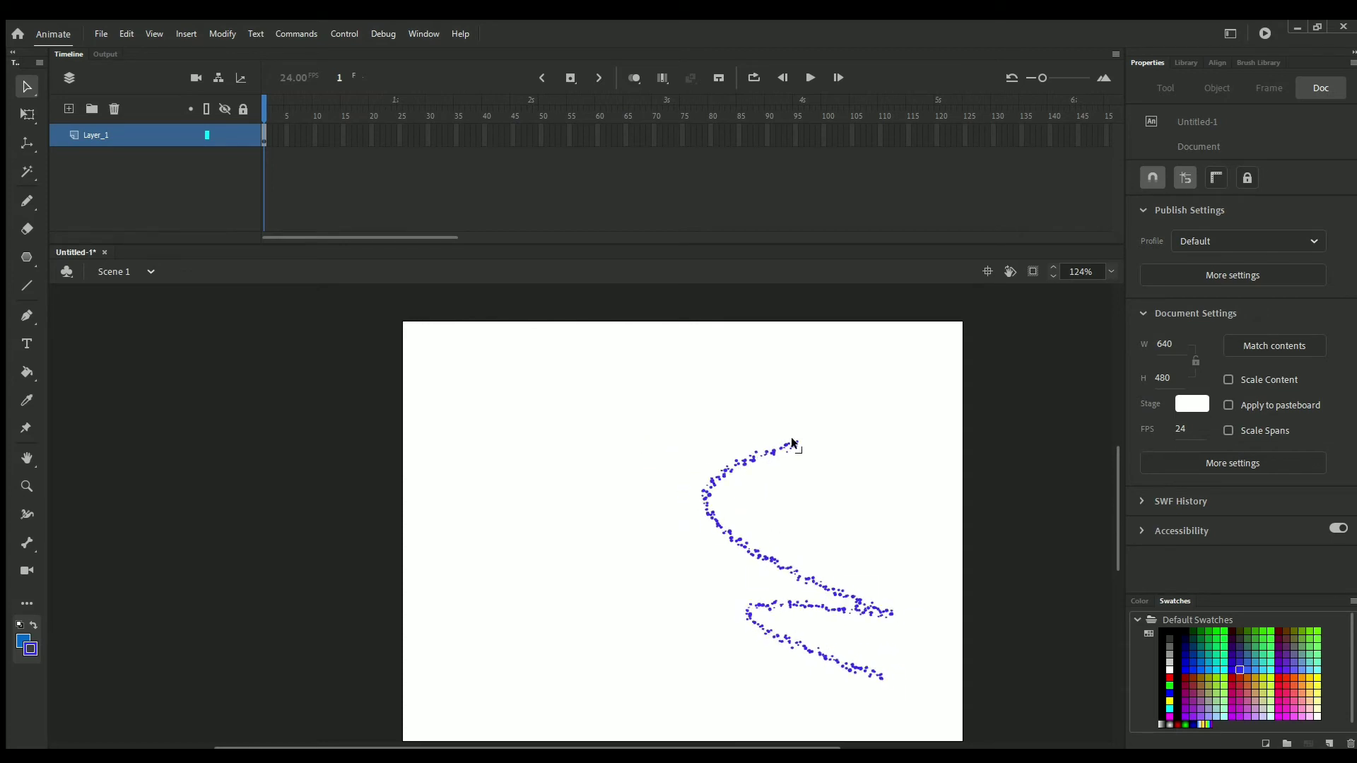
Pull a new corner out of the upper curve's end, adding a straight diagonal segment down to the right.
drag(794, 447, 876, 538)
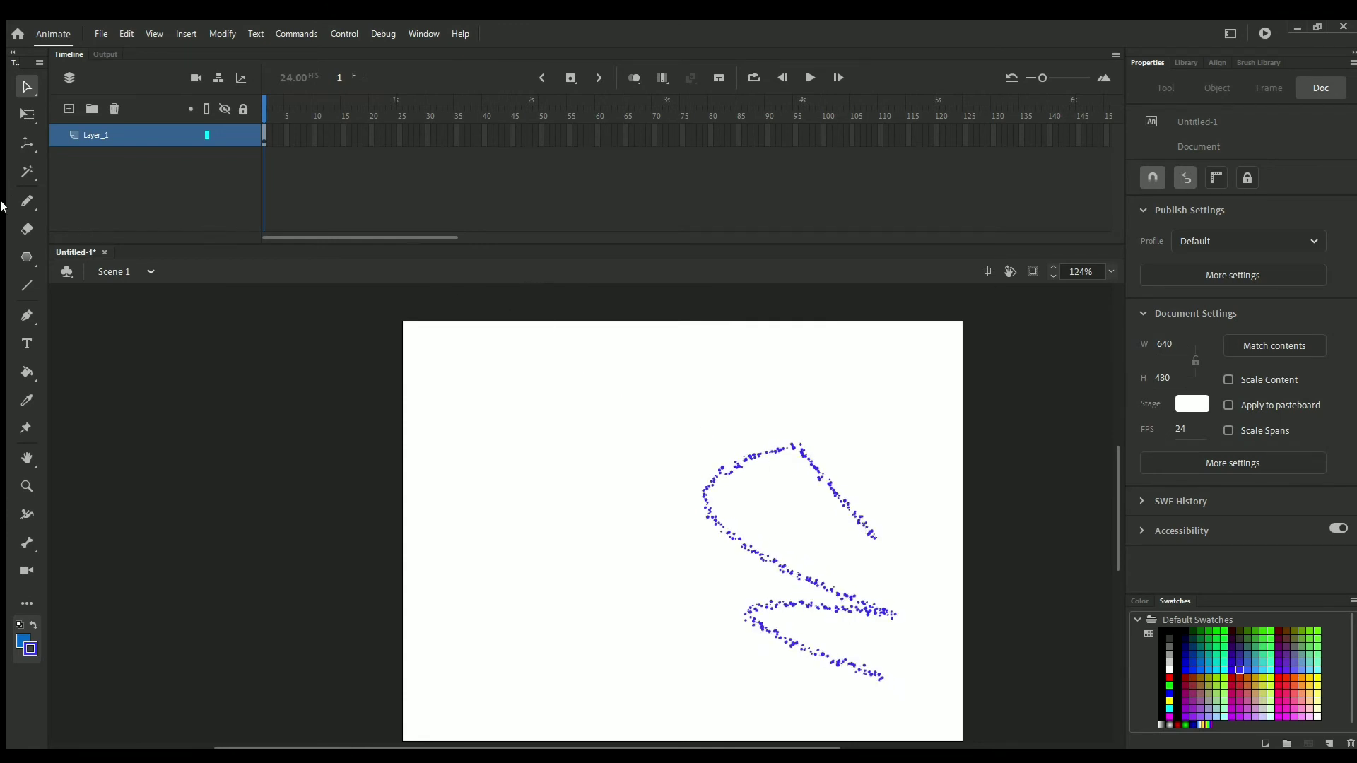
Draw a winding closed outline with the Pen tool on the pasteboard left of the stage, with one lobe crossing the stage edge.
click(26, 318)
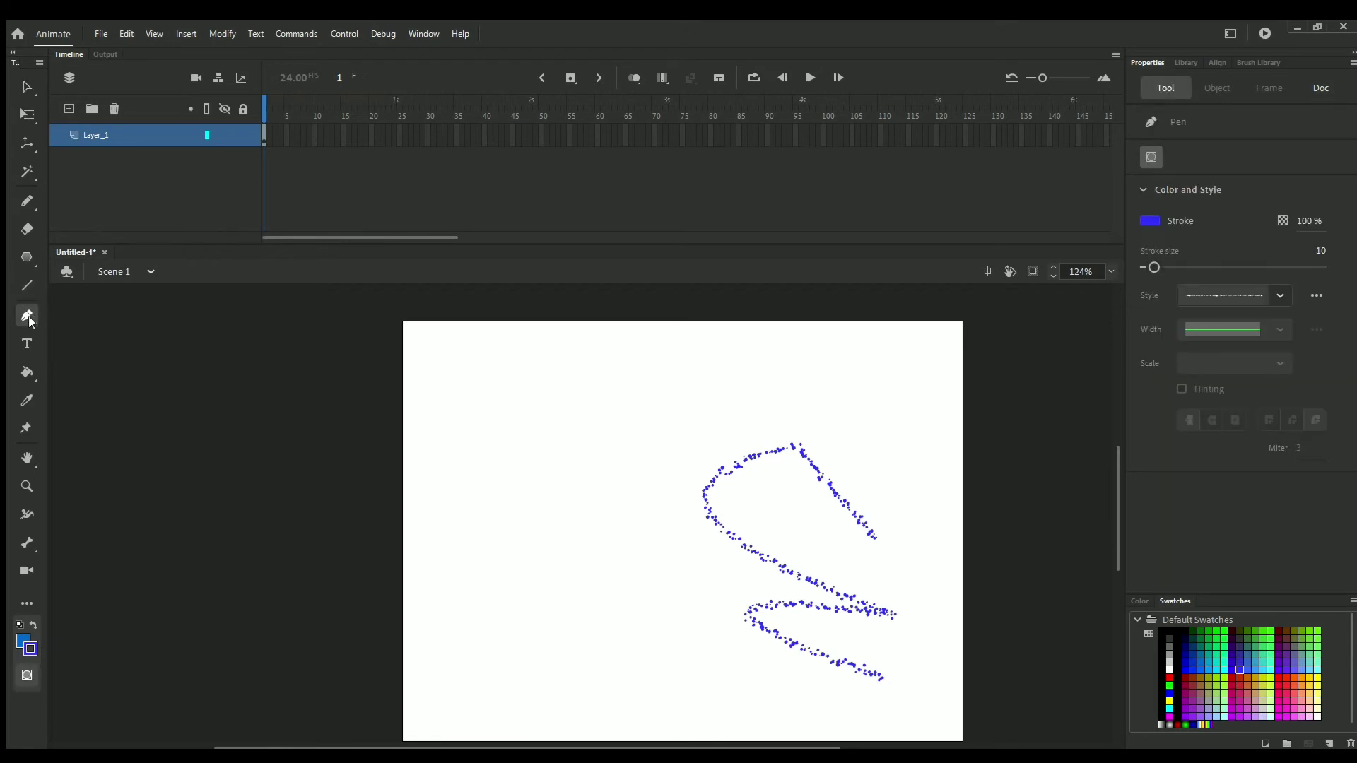
click(171, 405)
drag(178, 473, 248, 521)
drag(309, 445, 347, 598)
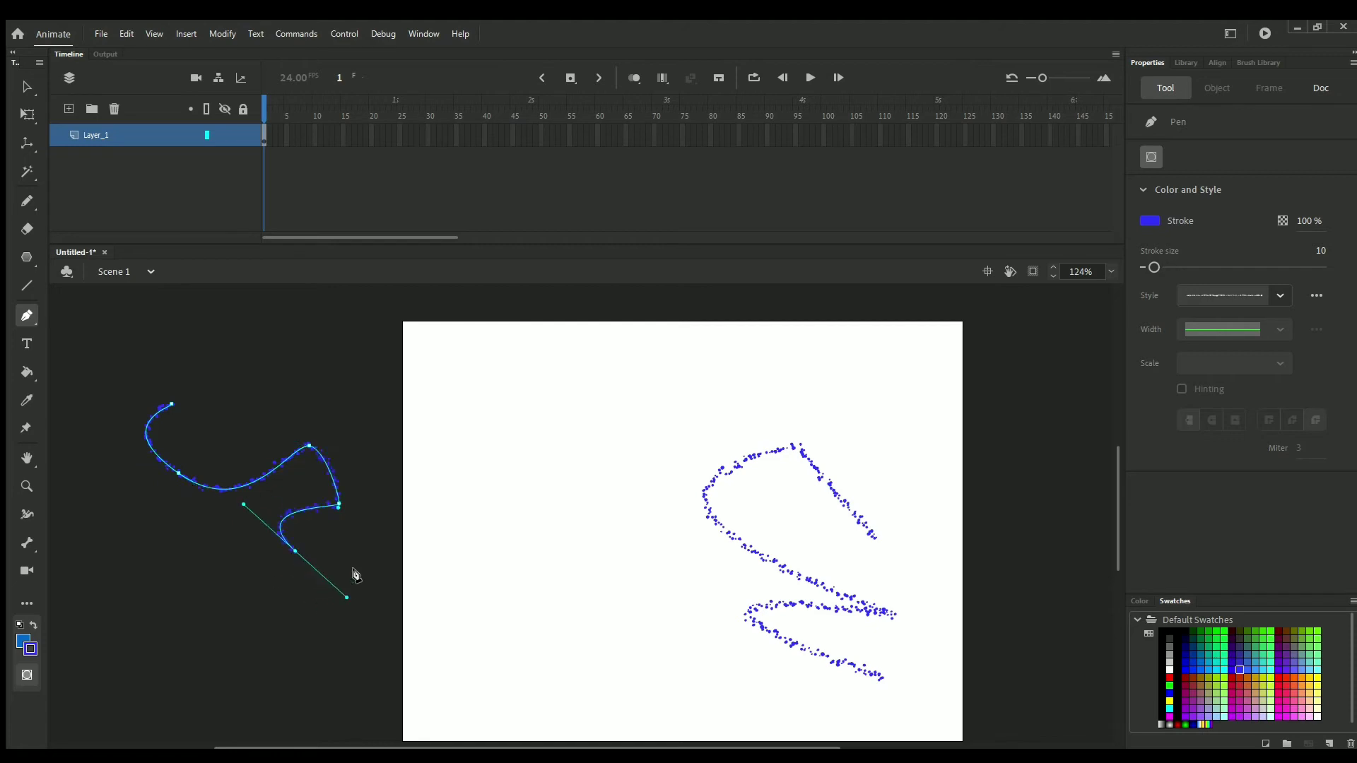
drag(399, 556, 426, 509)
drag(407, 601, 342, 619)
click(258, 588)
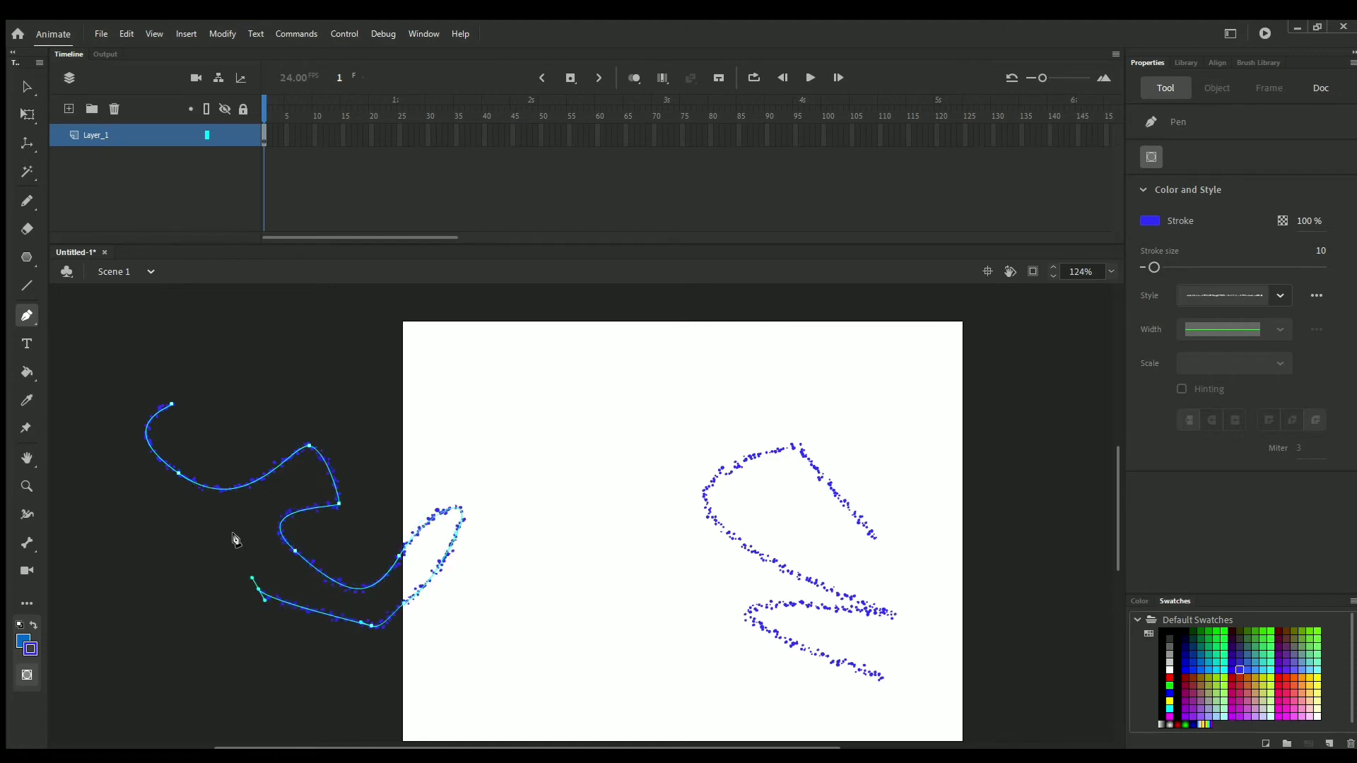
drag(236, 529, 263, 514)
click(255, 512)
click(201, 510)
click(156, 496)
click(131, 456)
click(122, 407)
click(181, 361)
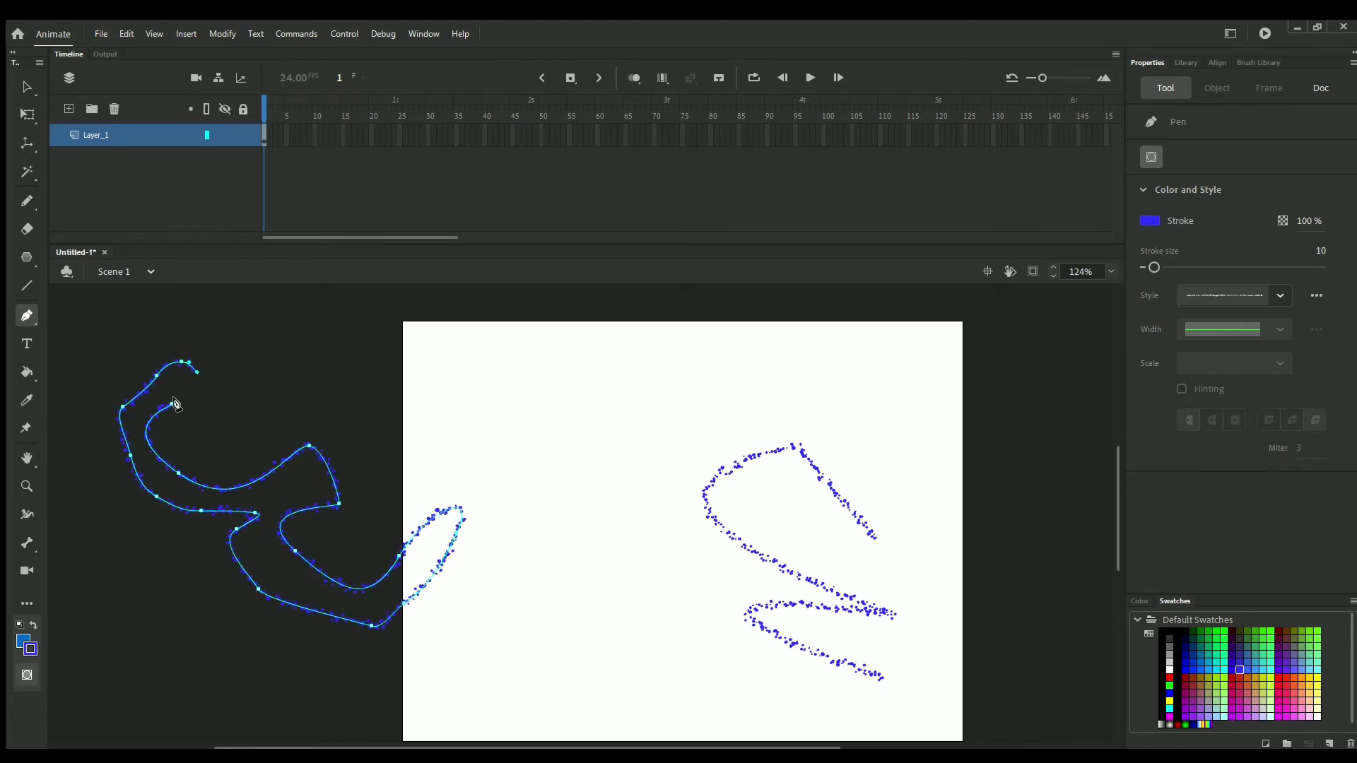
click(193, 388)
click(172, 404)
Draw a second closed Pen outline arching over the stage's left edge, with a pentagon-like loop at its right end.
click(299, 384)
click(348, 357)
click(455, 385)
drag(481, 478, 503, 473)
click(565, 508)
drag(526, 556, 483, 532)
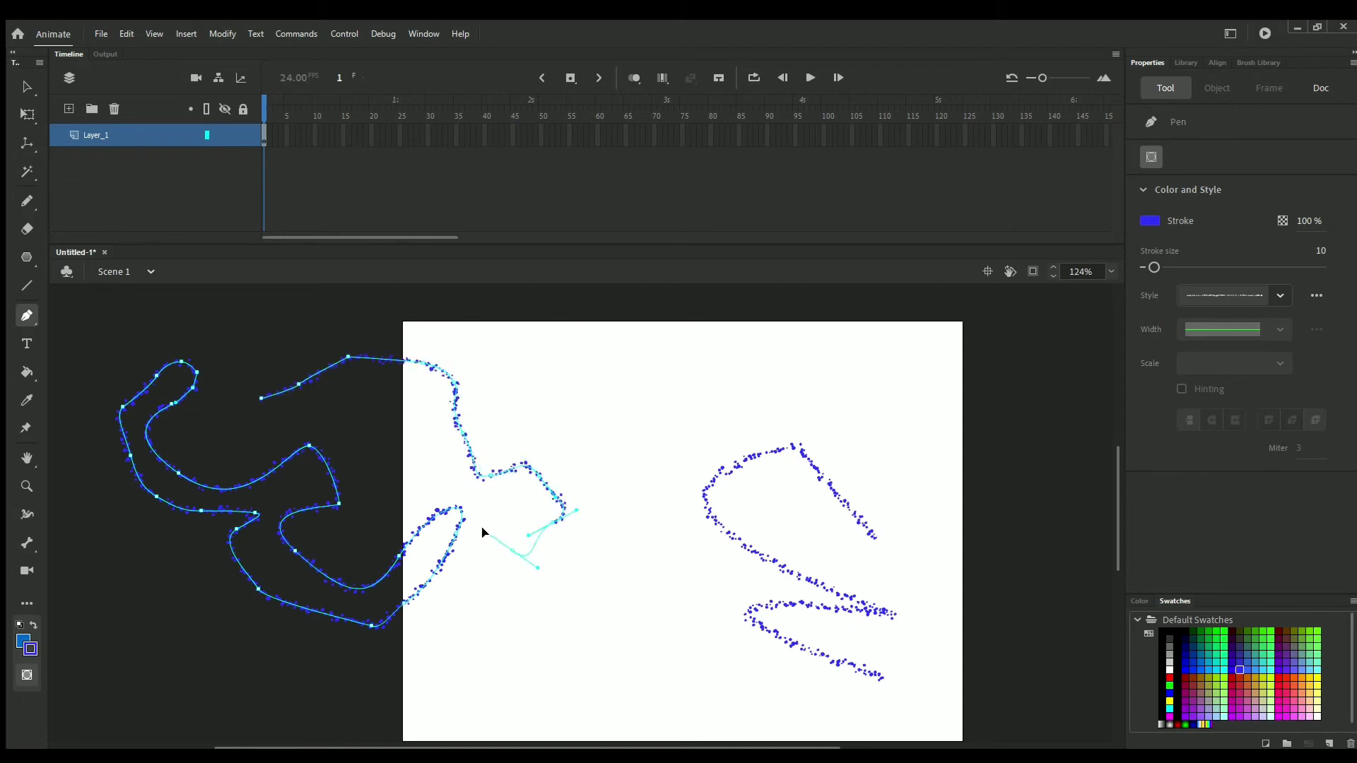
click(487, 546)
click(404, 442)
click(375, 414)
click(347, 394)
click(300, 399)
click(281, 411)
click(265, 426)
click(242, 429)
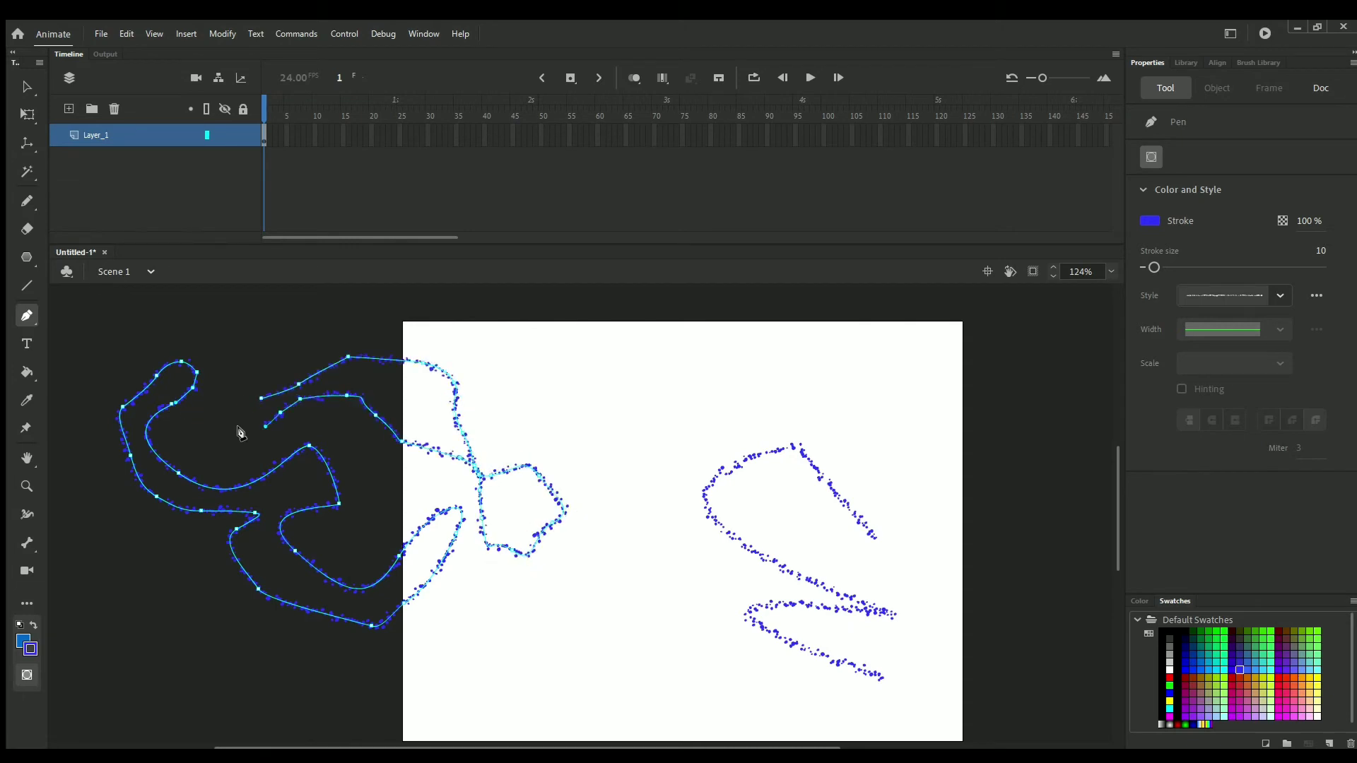
click(260, 398)
Draw a small closed rounded shape with the Pen tool in the upper middle of the stage.
mouse_move(613, 397)
mouse_down()
mouse_move(600, 434)
mouse_move(700, 433)
mouse_move(669, 385)
mouse_move(636, 374)
mouse_up()
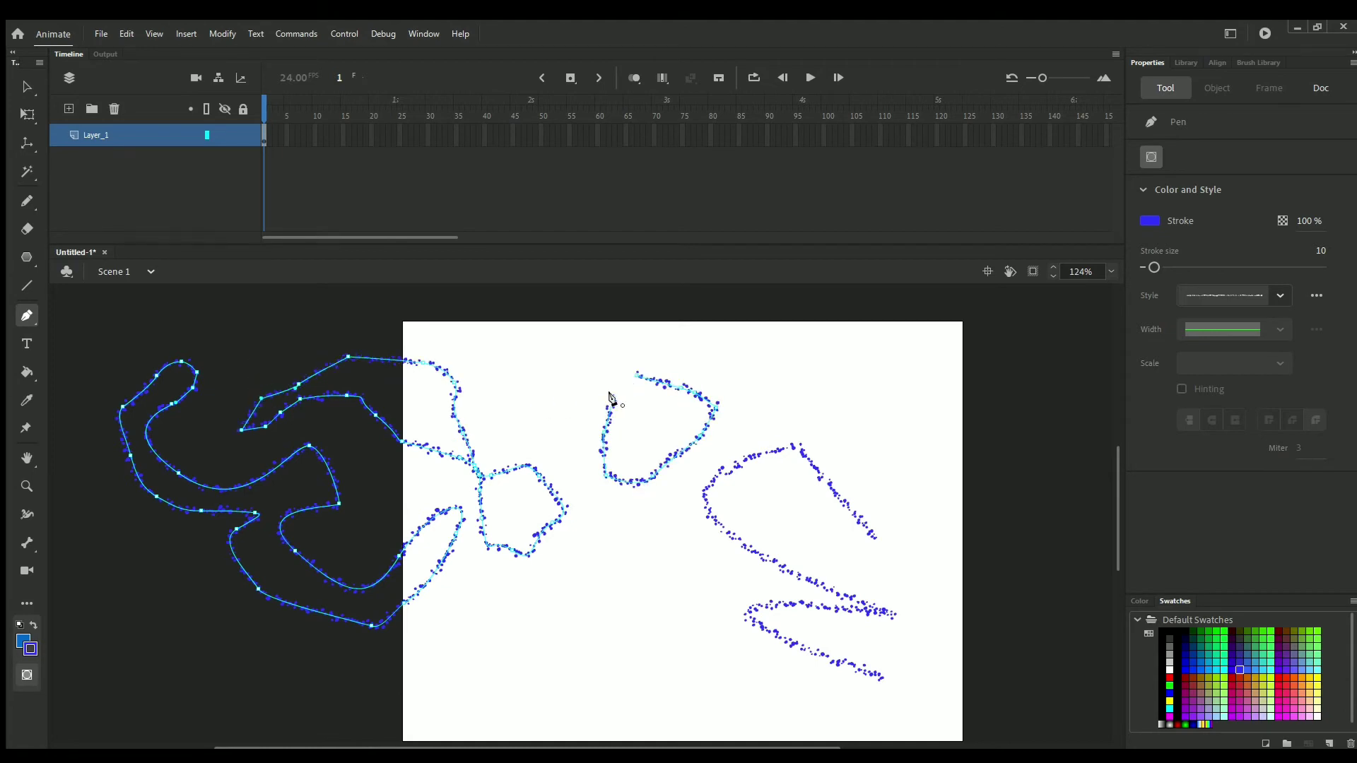
click(613, 398)
Add an anchor point to the diagonal segment on the right and delete two anchor points from the second outline's left tip.
key(=)
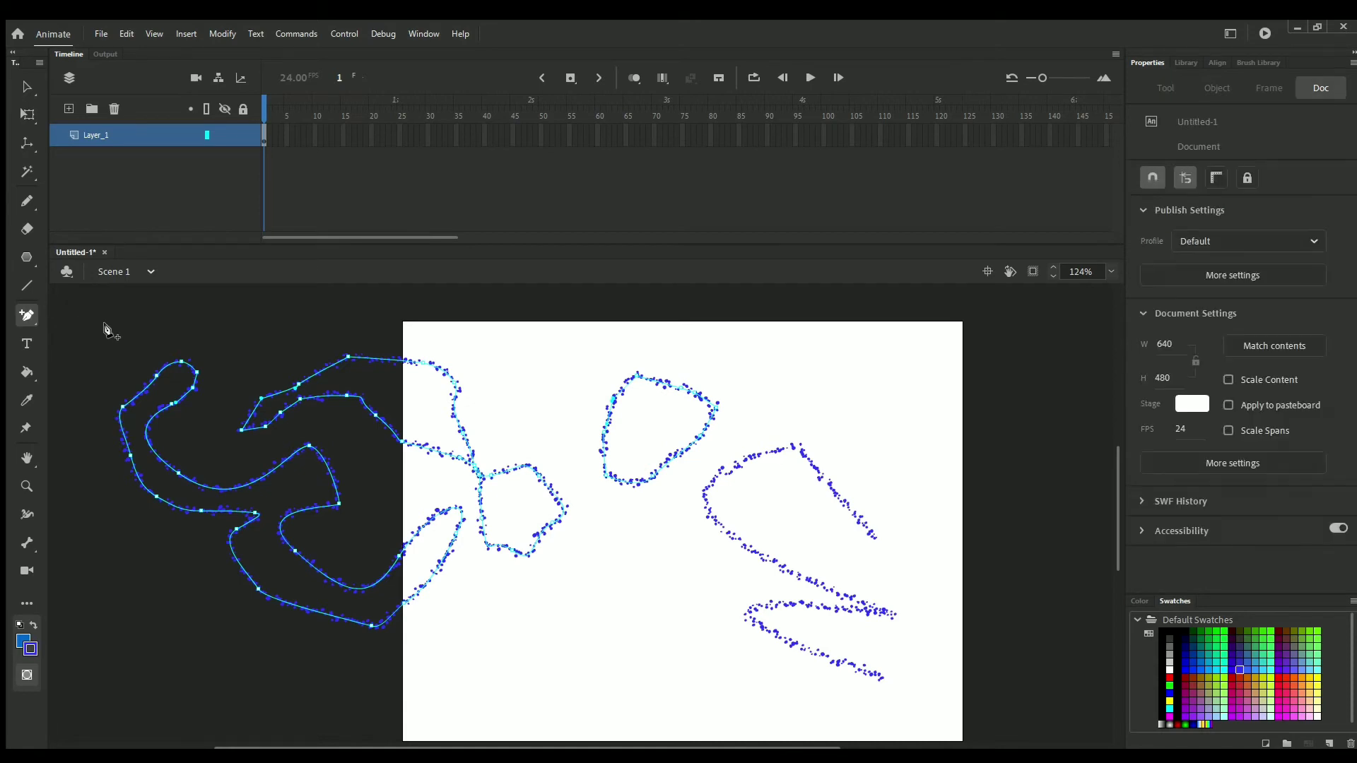
click(832, 487)
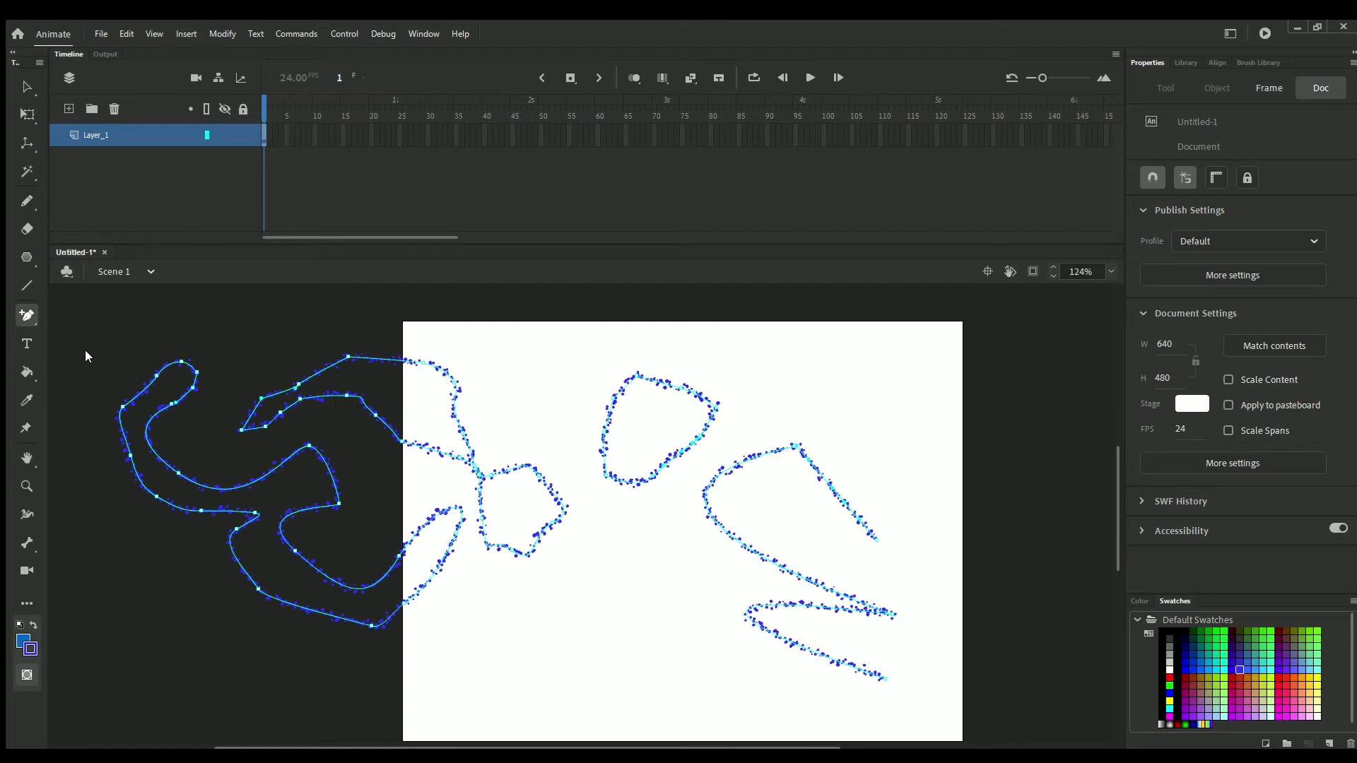
click(256, 397)
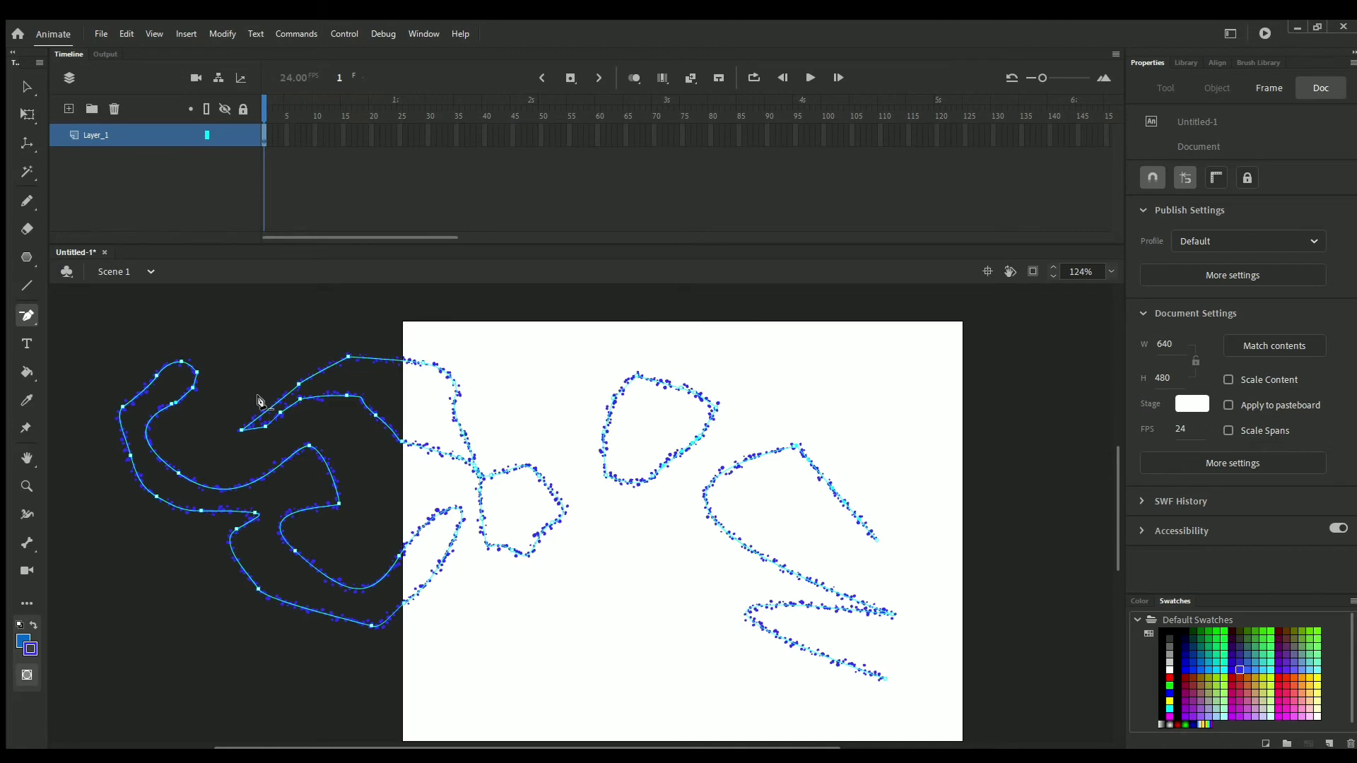
click(241, 427)
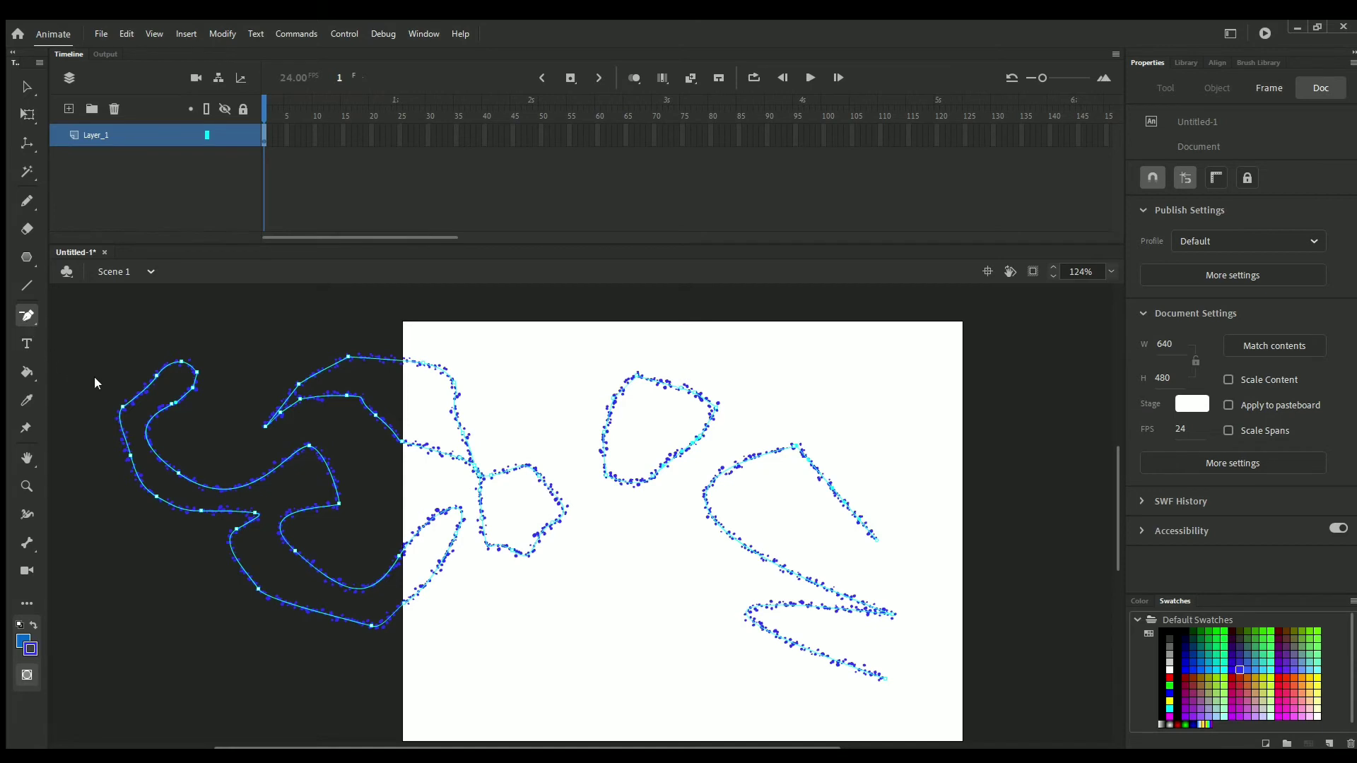
Convert the anchor point near the first outline's upper-left end into a curve point with handles pulled up and left.
key(a)
drag(155, 372, 108, 356)
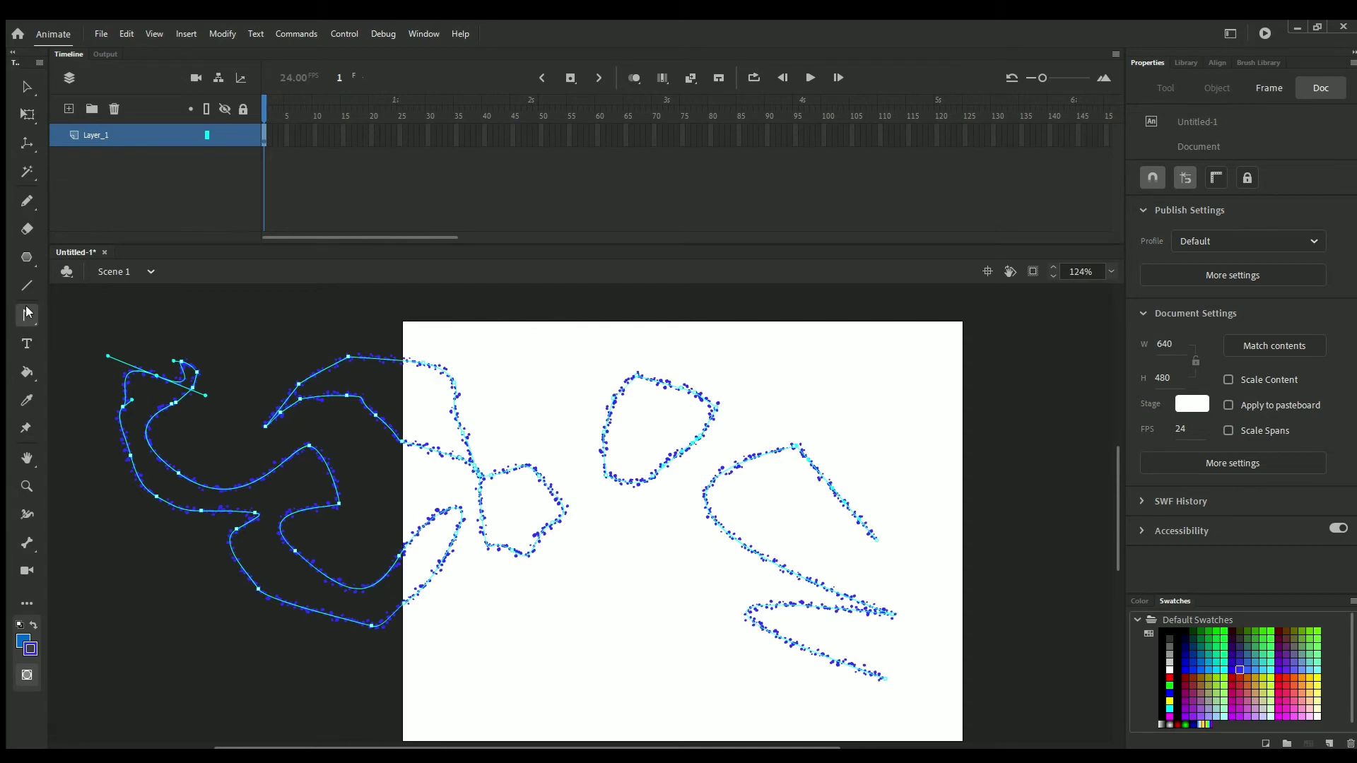
Add the static text "vdfvgbdfvdvdvxssfsaadd" near the top of the stage.
click(26, 344)
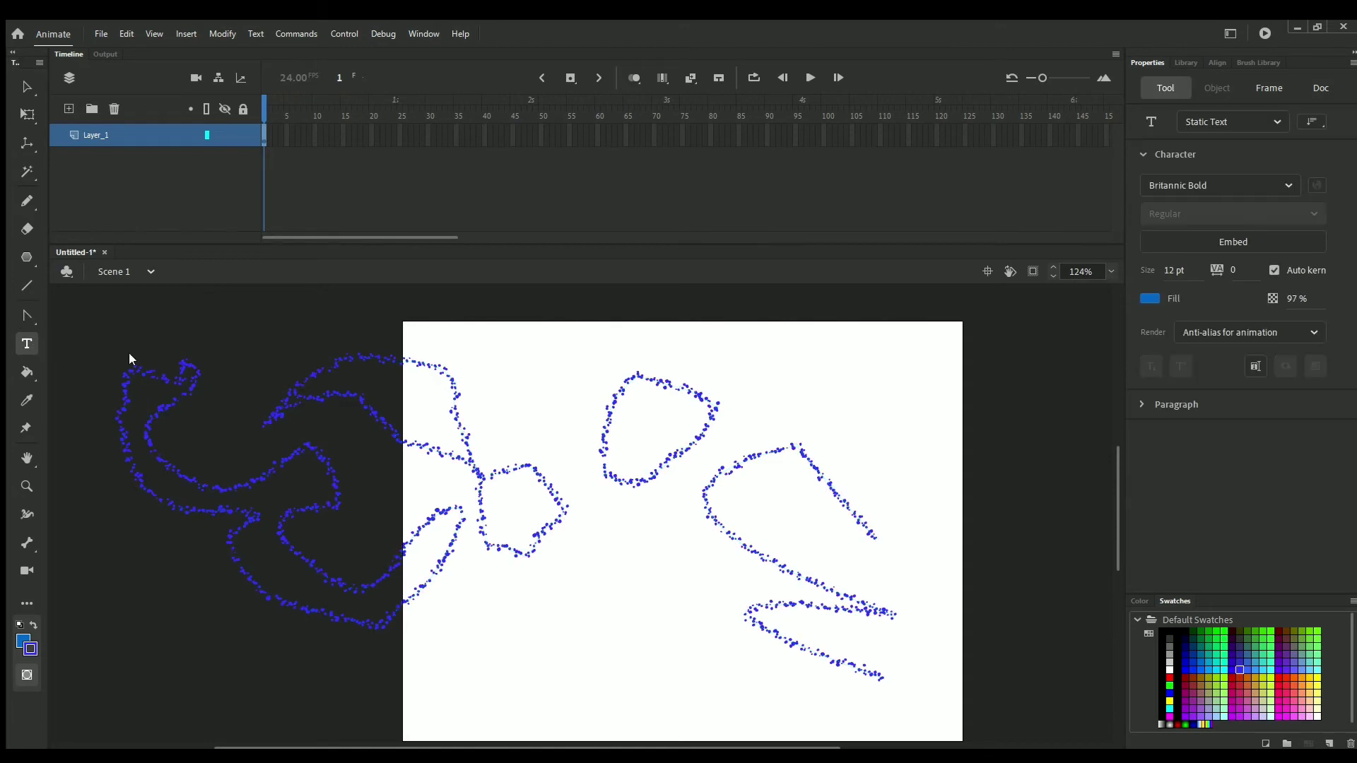
click(506, 351)
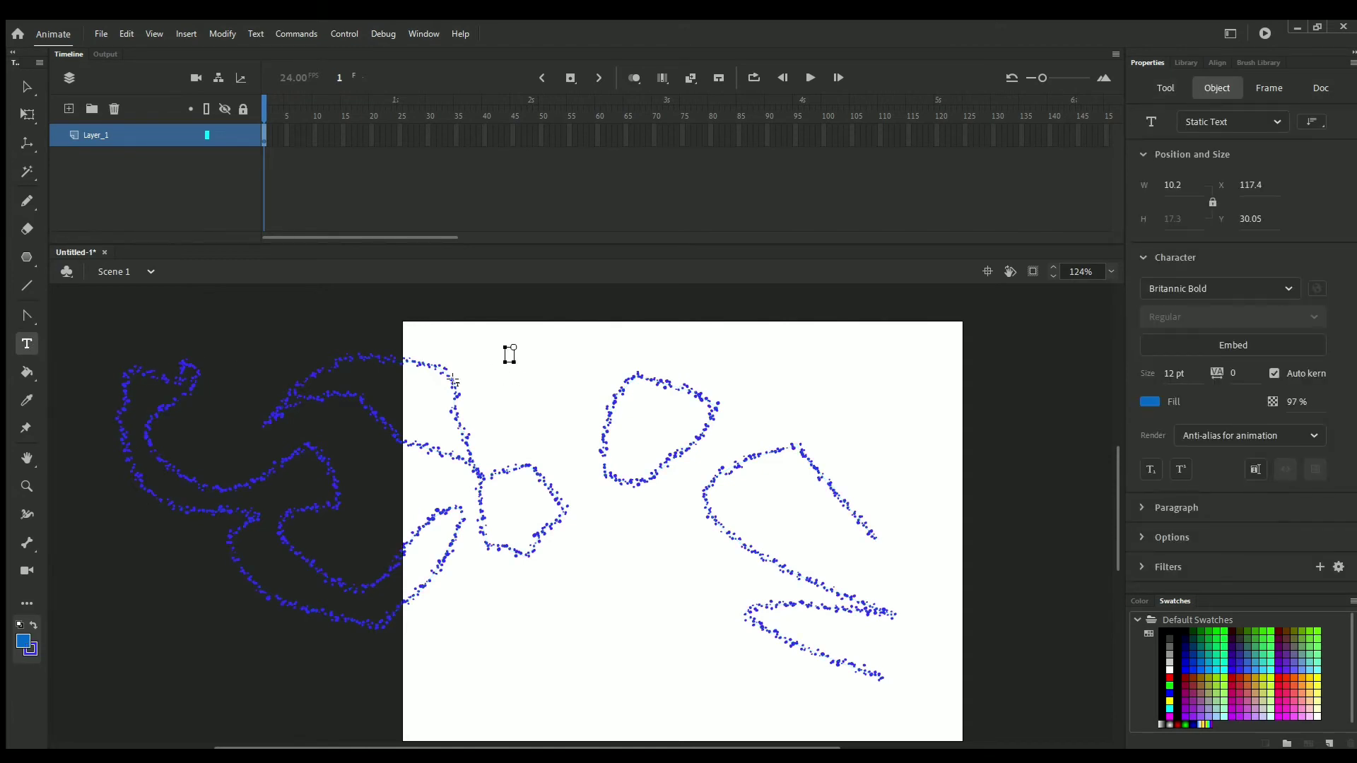
text(vdfvgbdfvdvdvxssfs)
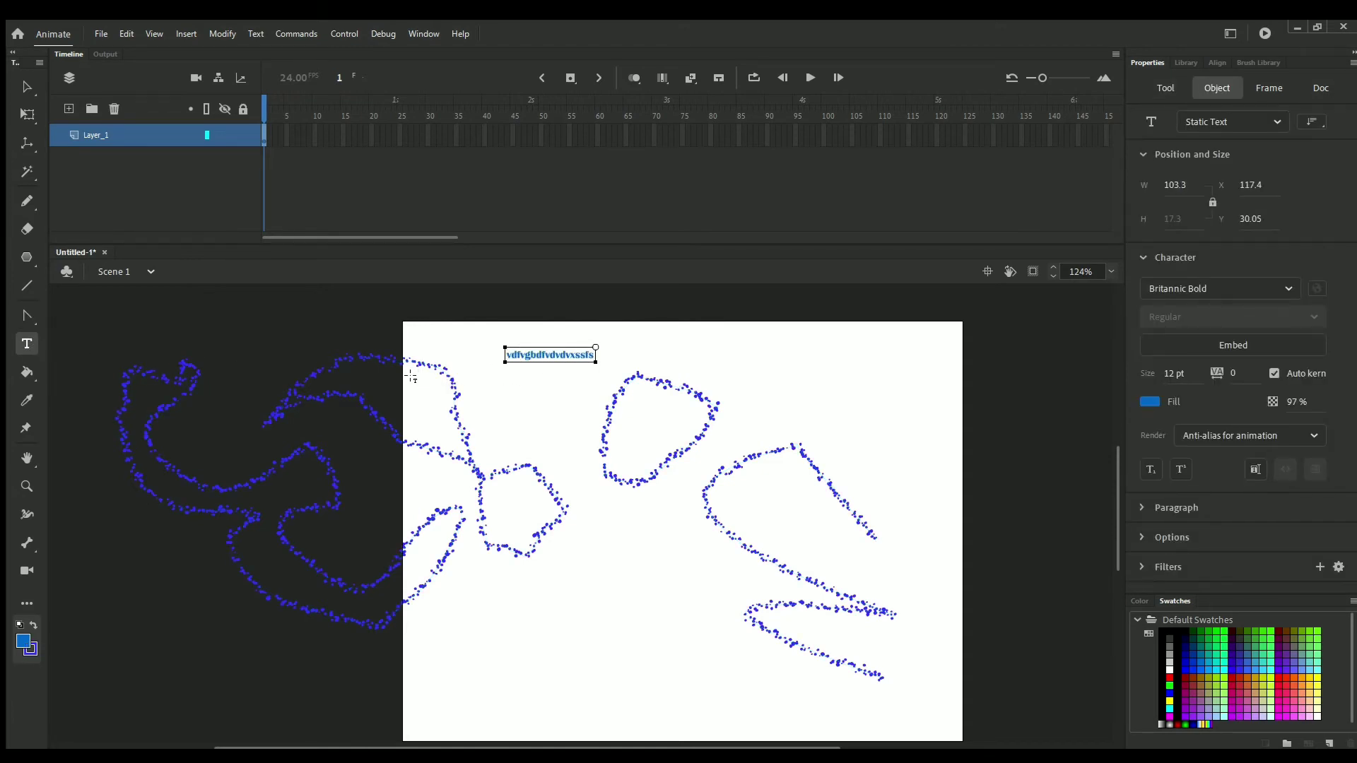
text(aadd)
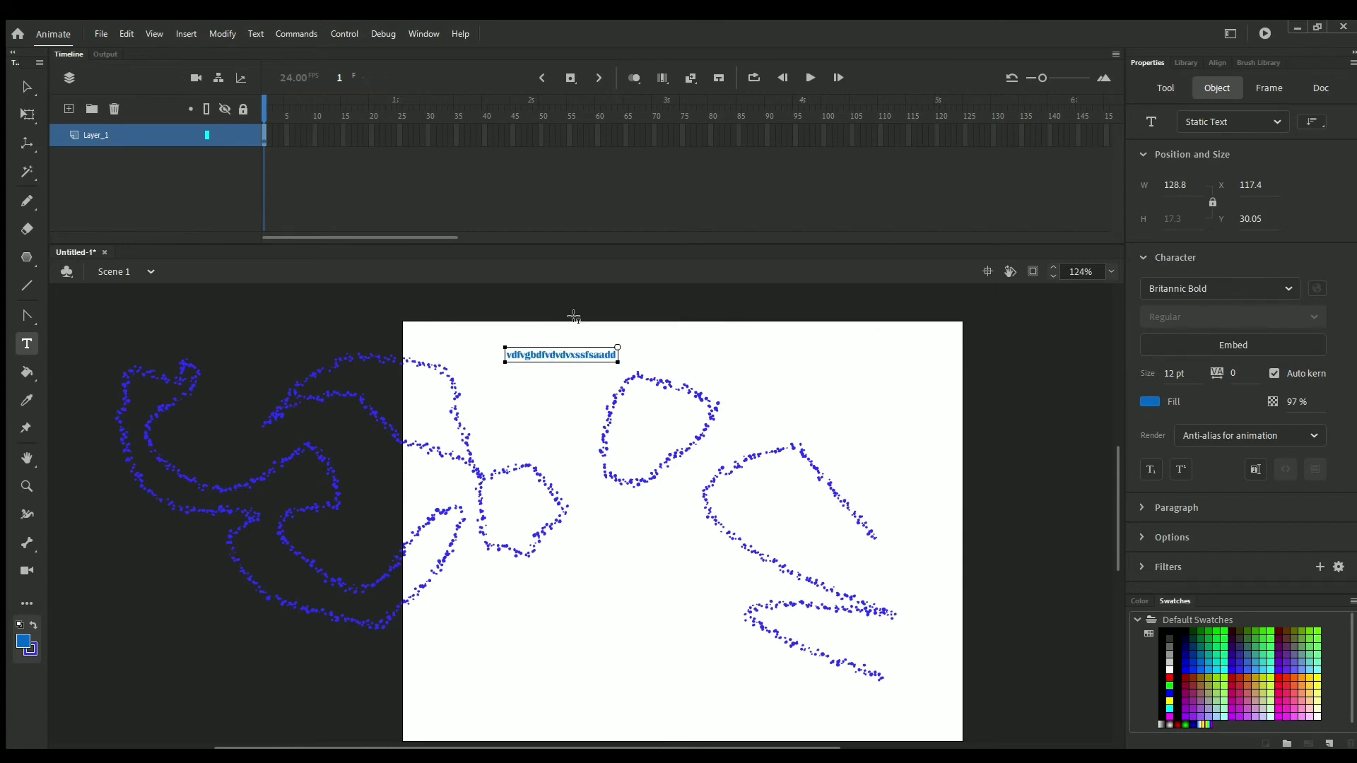
Remove the text and delete all the drawn outlines and lines to clear the stage.
click(27, 86)
click(155, 101)
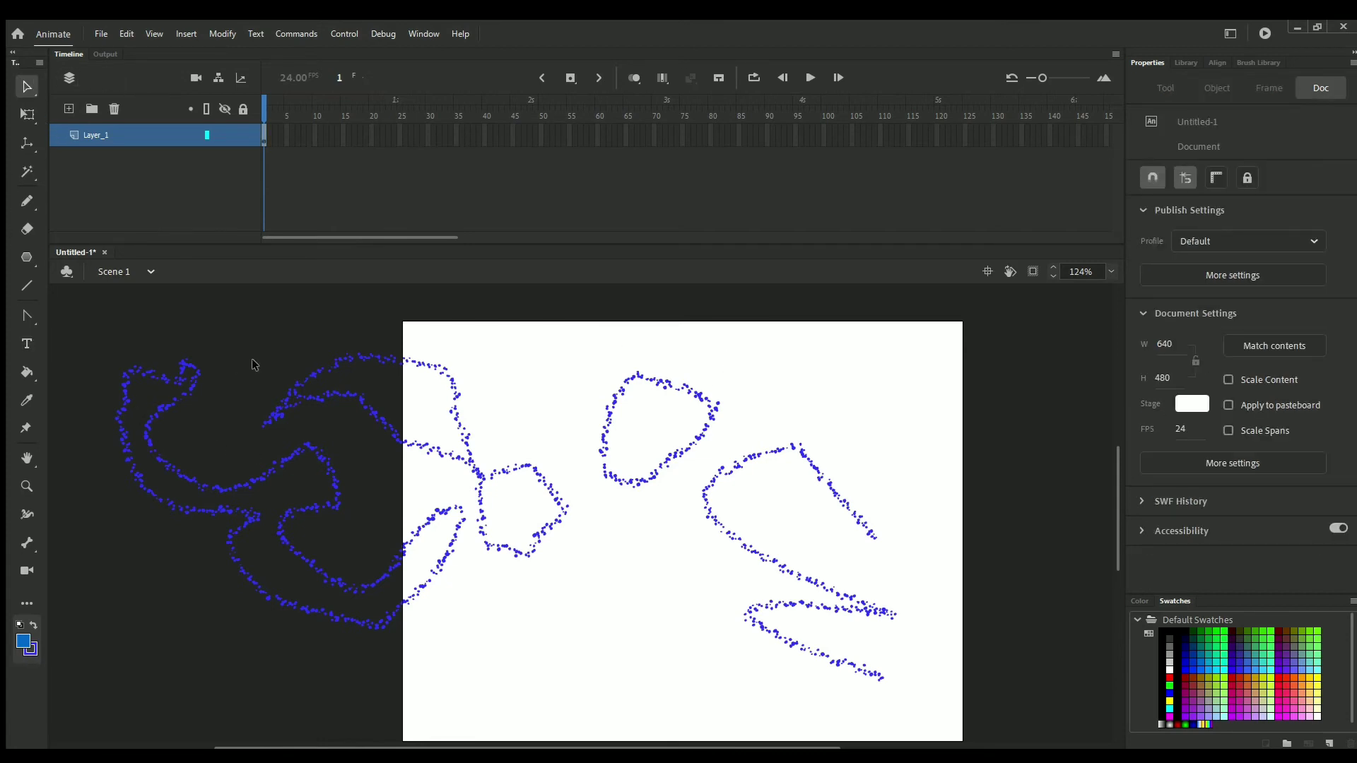
mouse_move(97, 315)
mouse_down()
mouse_move(461, 438)
mouse_move(932, 664)
mouse_up()
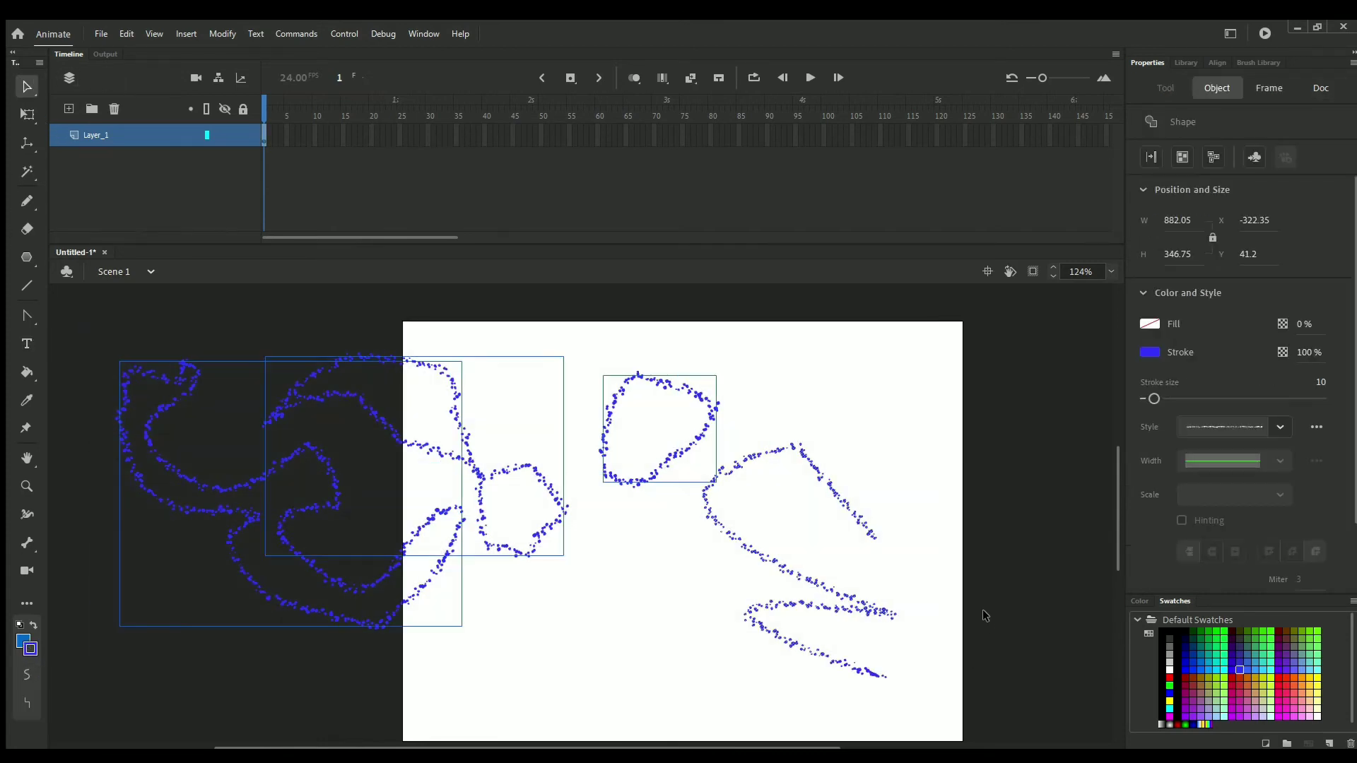
key(Delete)
drag(754, 591, 947, 742)
key(Delete)
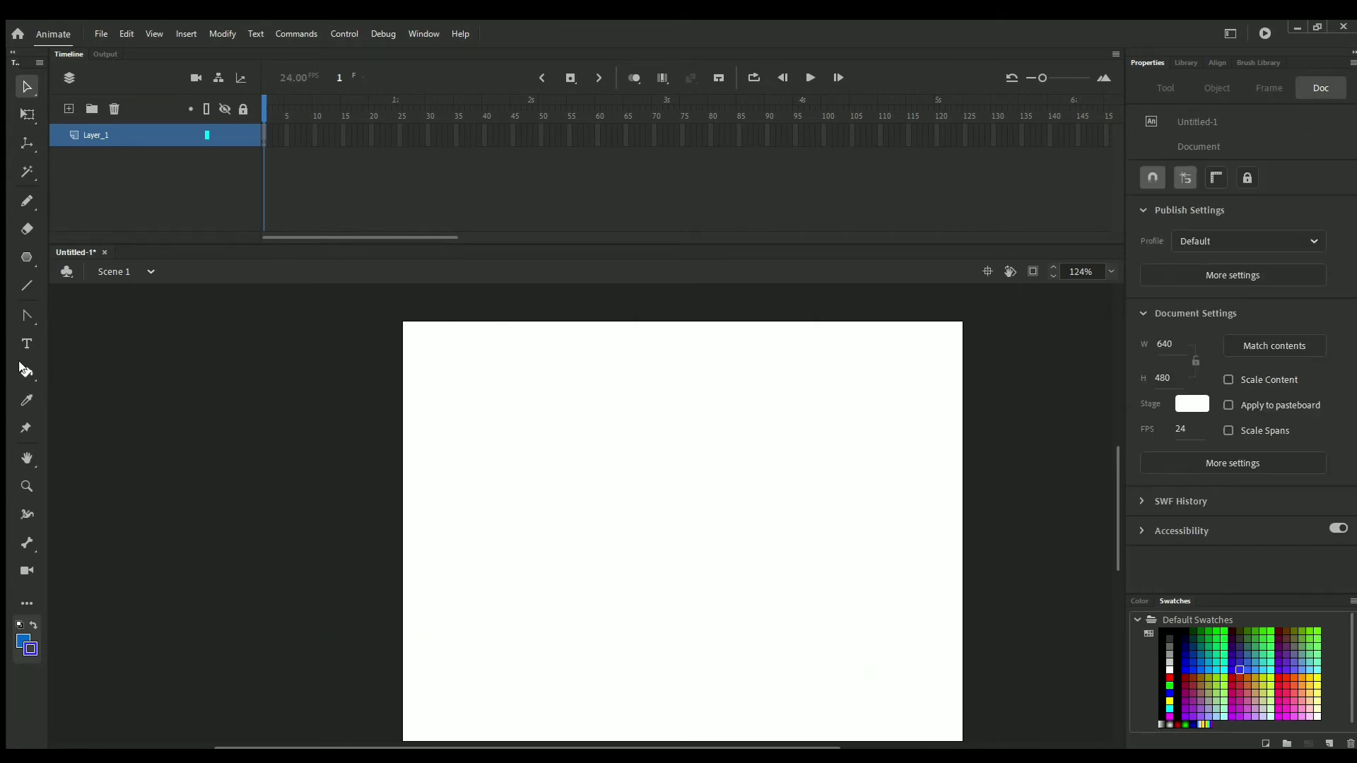
Draw a downward-pointing triangle from three joined lines in the middle of the stage with the Line tool.
click(25, 258)
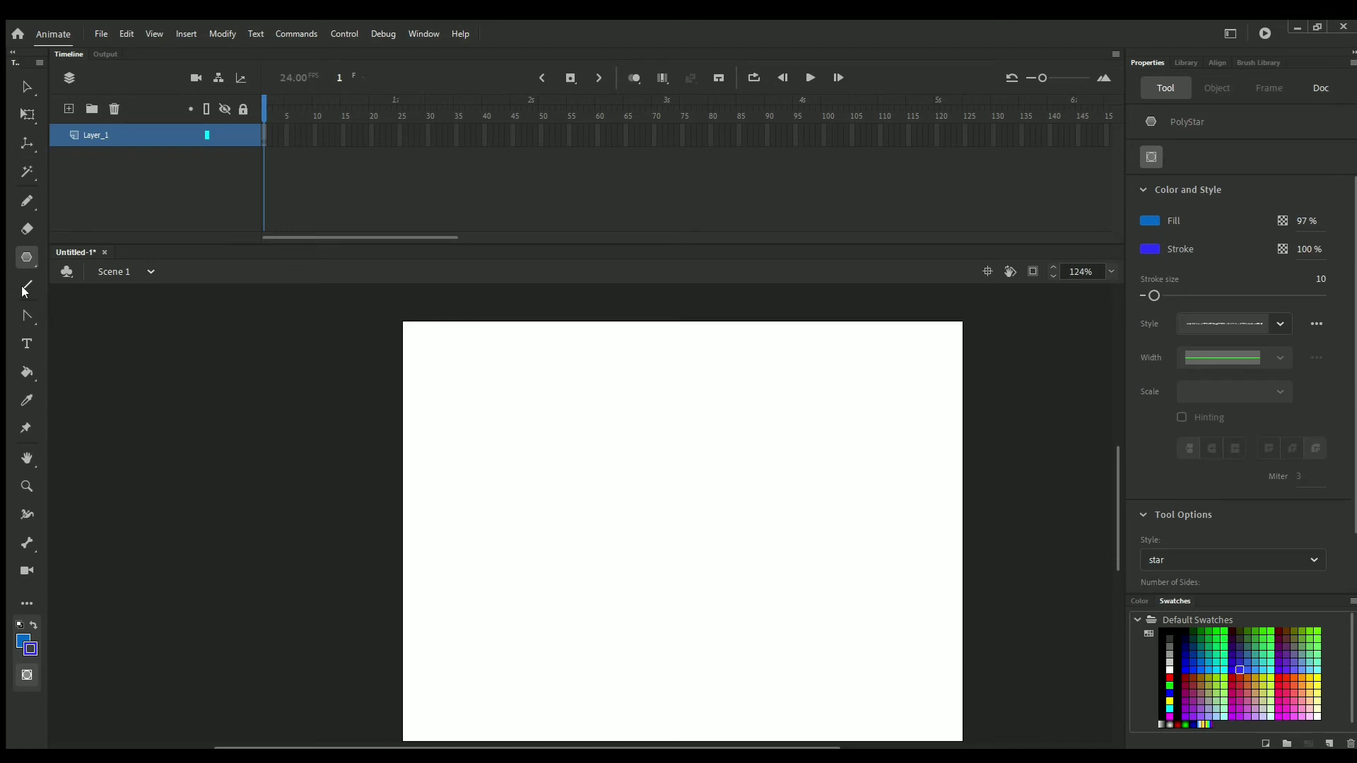
click(26, 286)
mouse_move(591, 422)
mouse_down()
mouse_move(755, 476)
mouse_move(691, 654)
mouse_move(591, 423)
mouse_up()
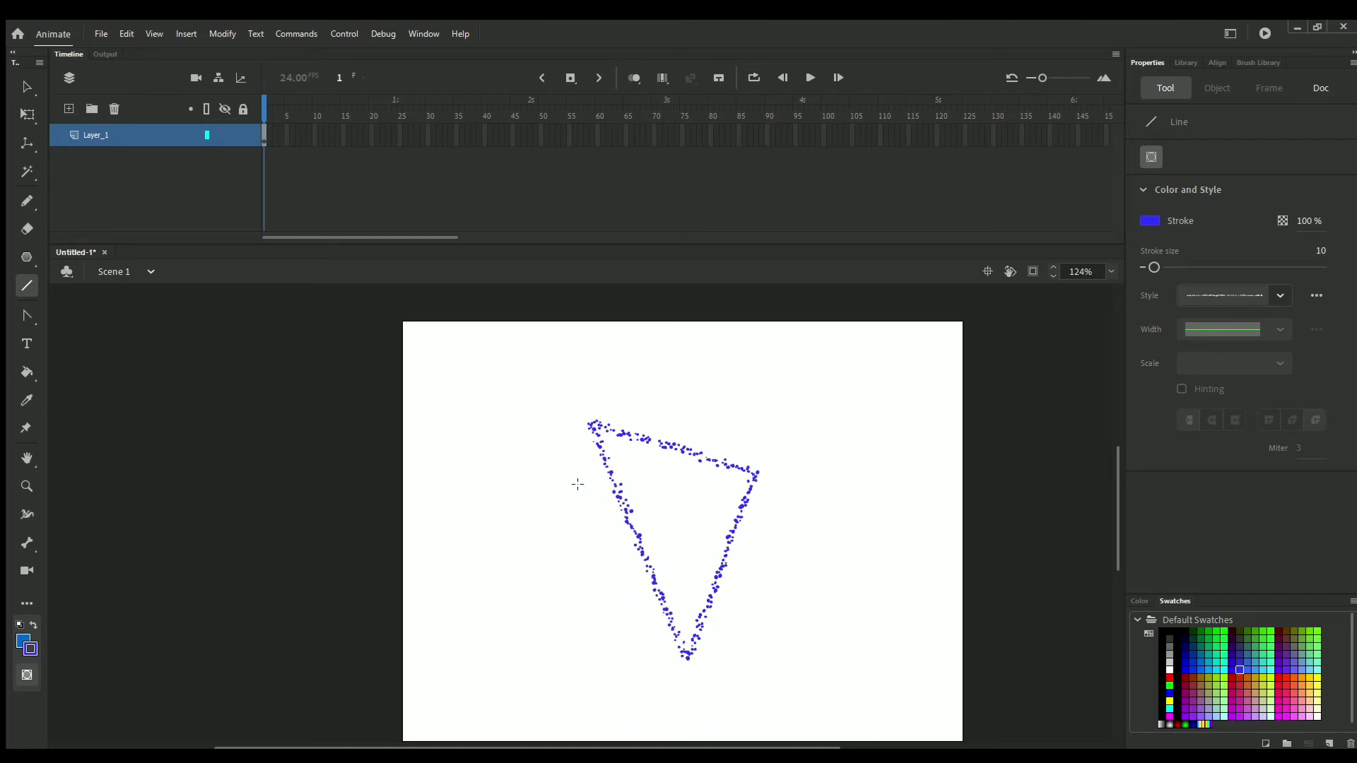
Select the triangle's three lines, break them apart and combine them into a single drawing object.
click(26, 85)
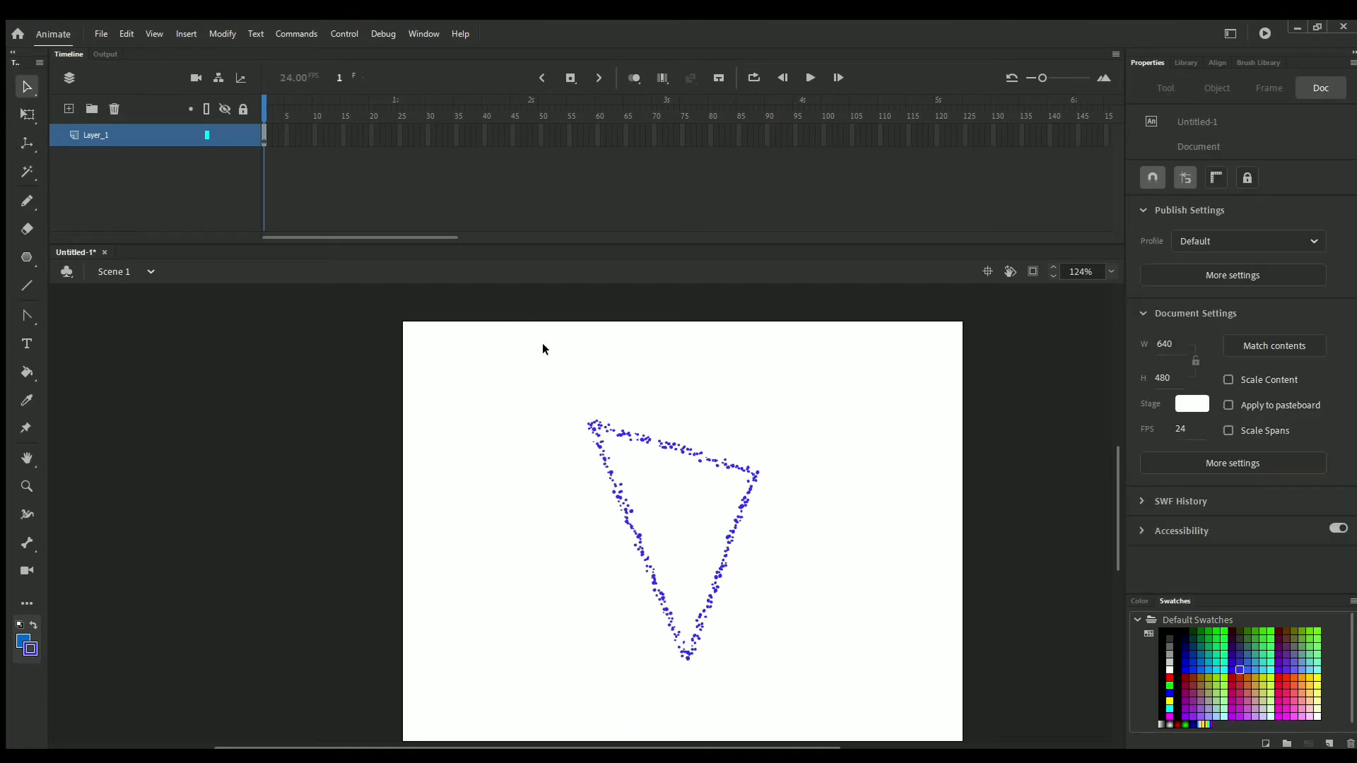
drag(543, 370, 756, 689)
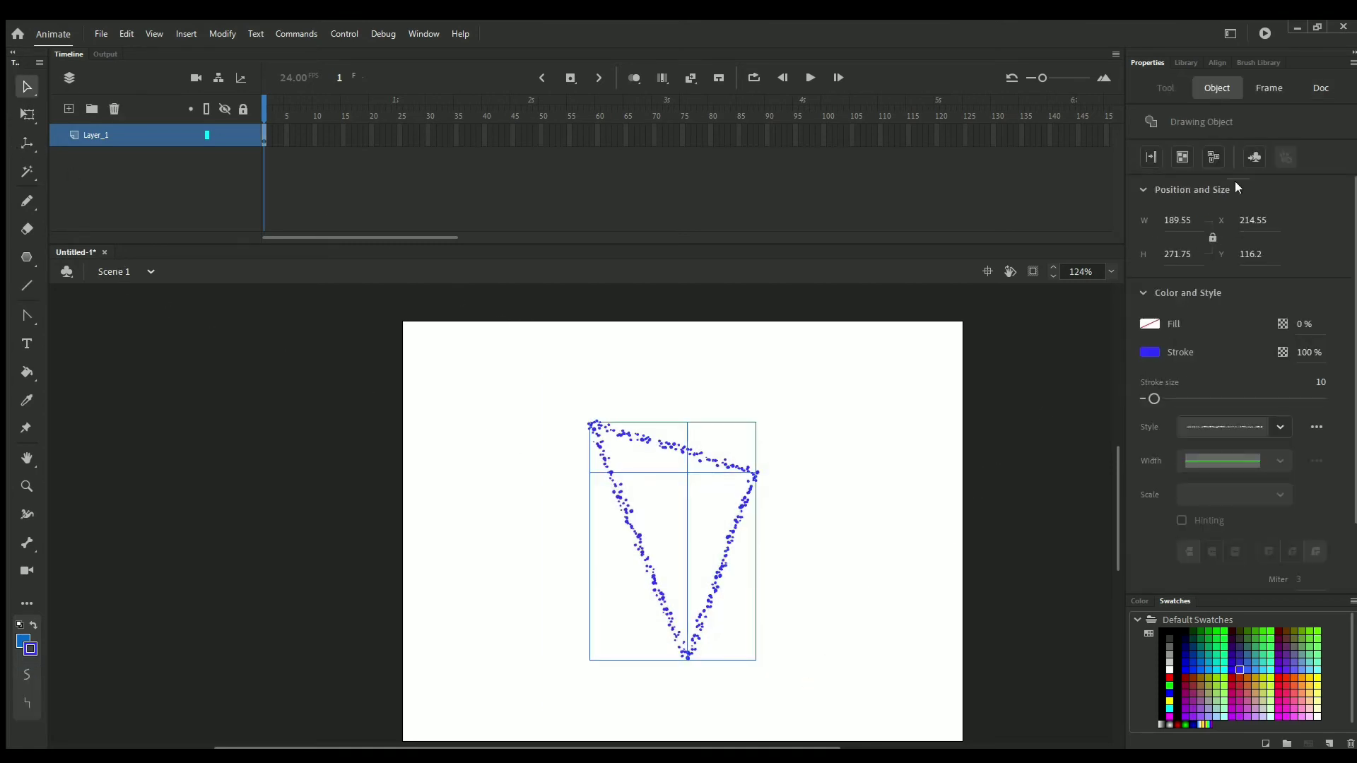
click(1213, 157)
click(1181, 157)
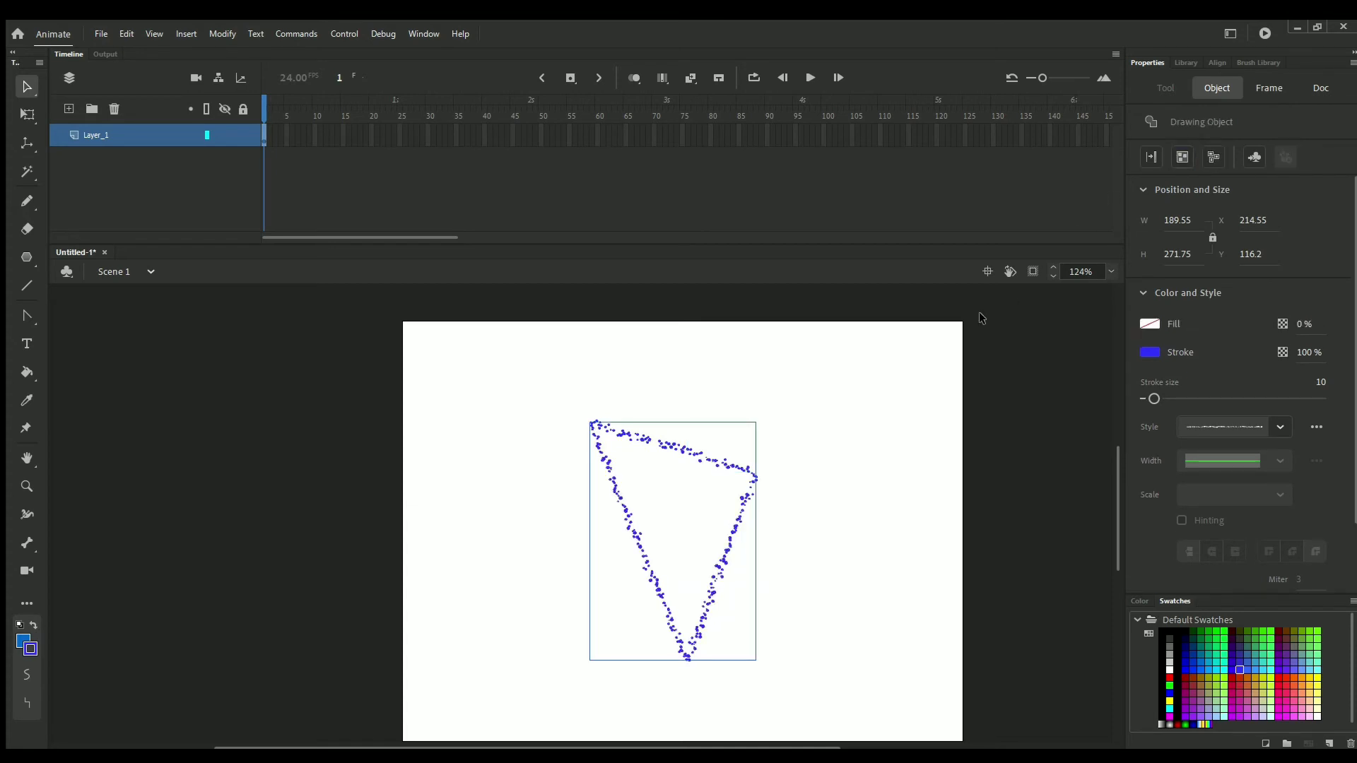
Deselect the triangle and fill it with the current blue using the Paint Bucket.
click(799, 422)
click(25, 371)
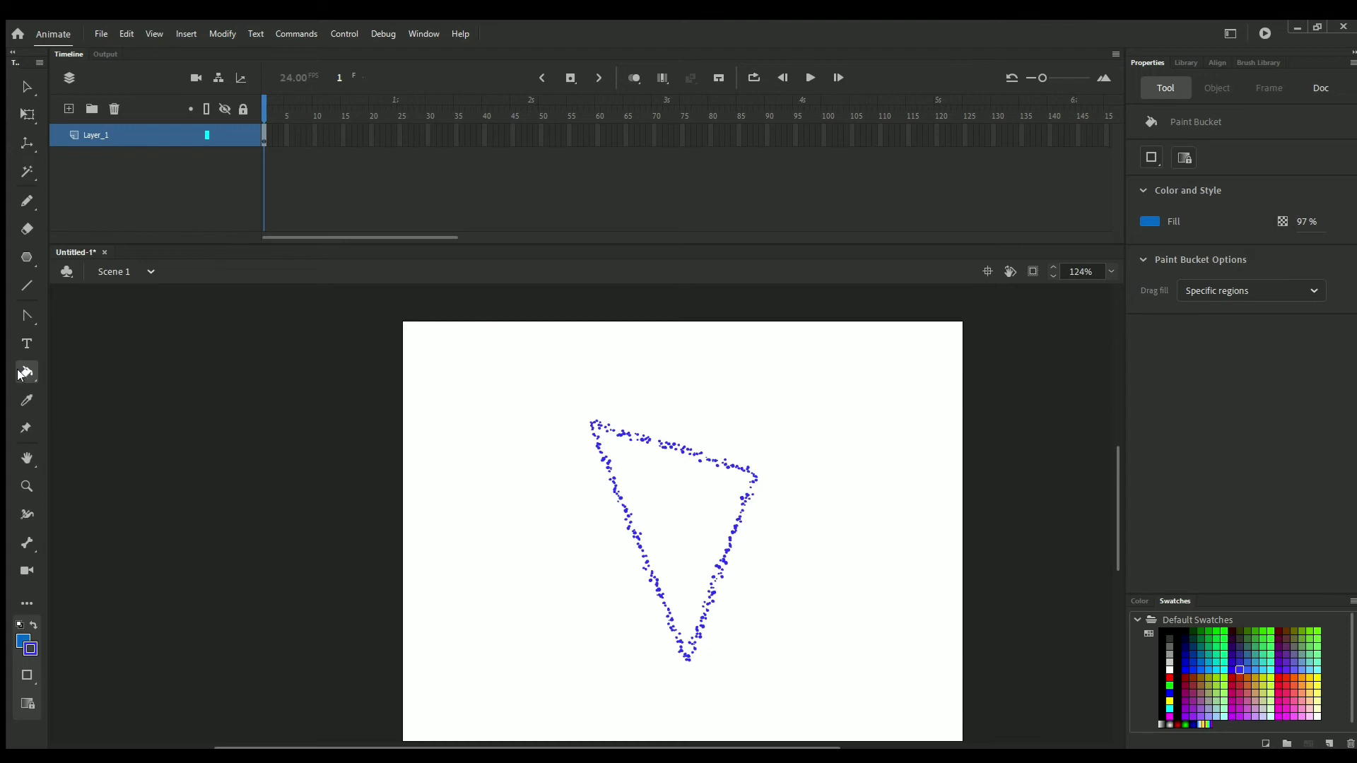
click(680, 499)
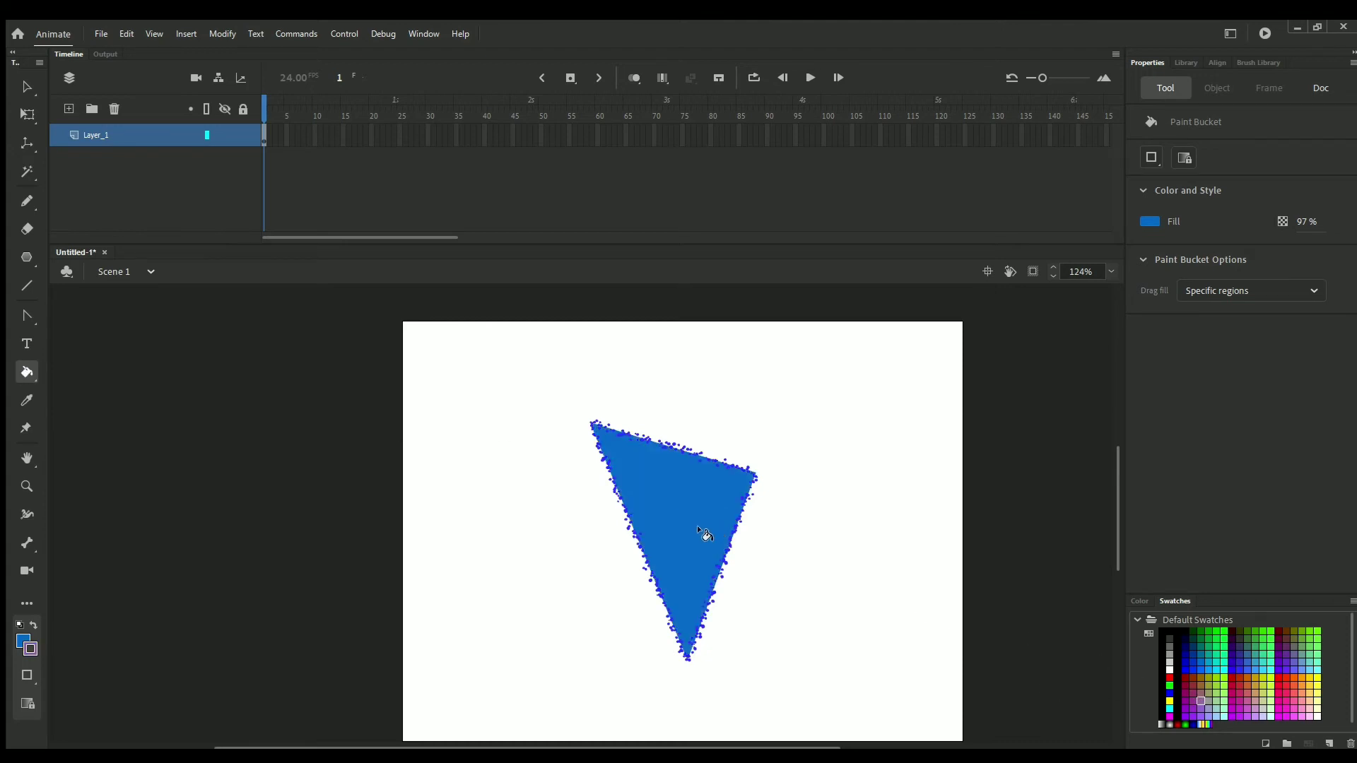
Set the stroke colour to magenta and refill the triangle with lime green.
click(1231, 702)
click(20, 641)
click(185, 581)
click(691, 483)
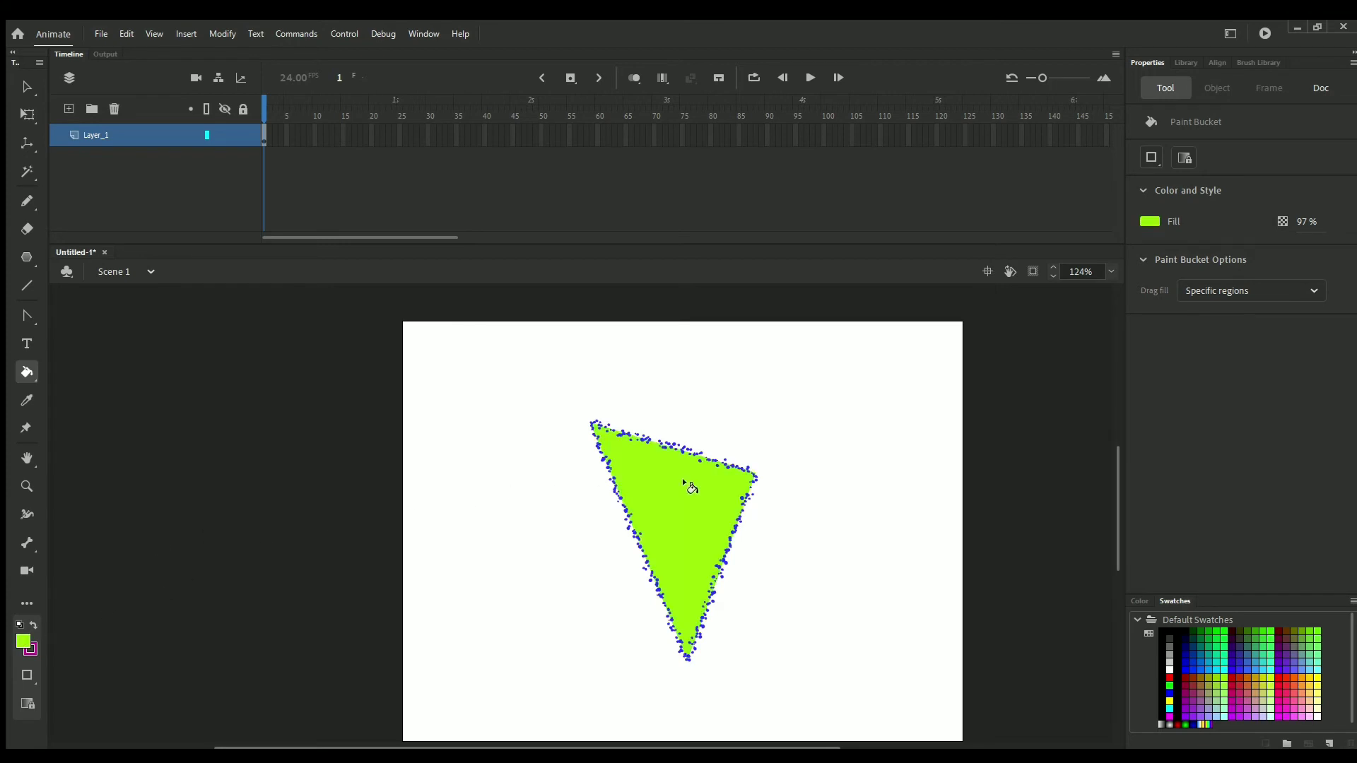
Change the fill colour to light blue and refill the triangle with it.
click(23, 641)
click(636, 478)
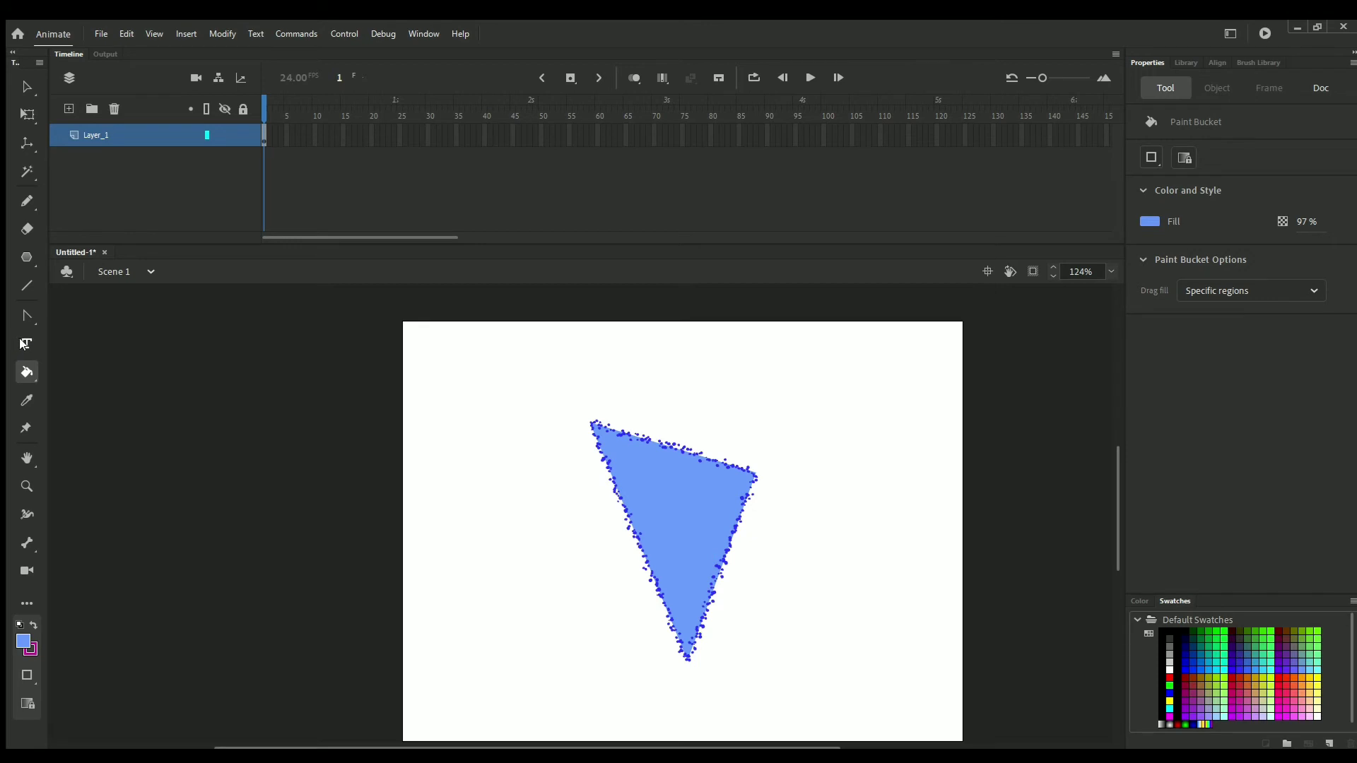
click(23, 315)
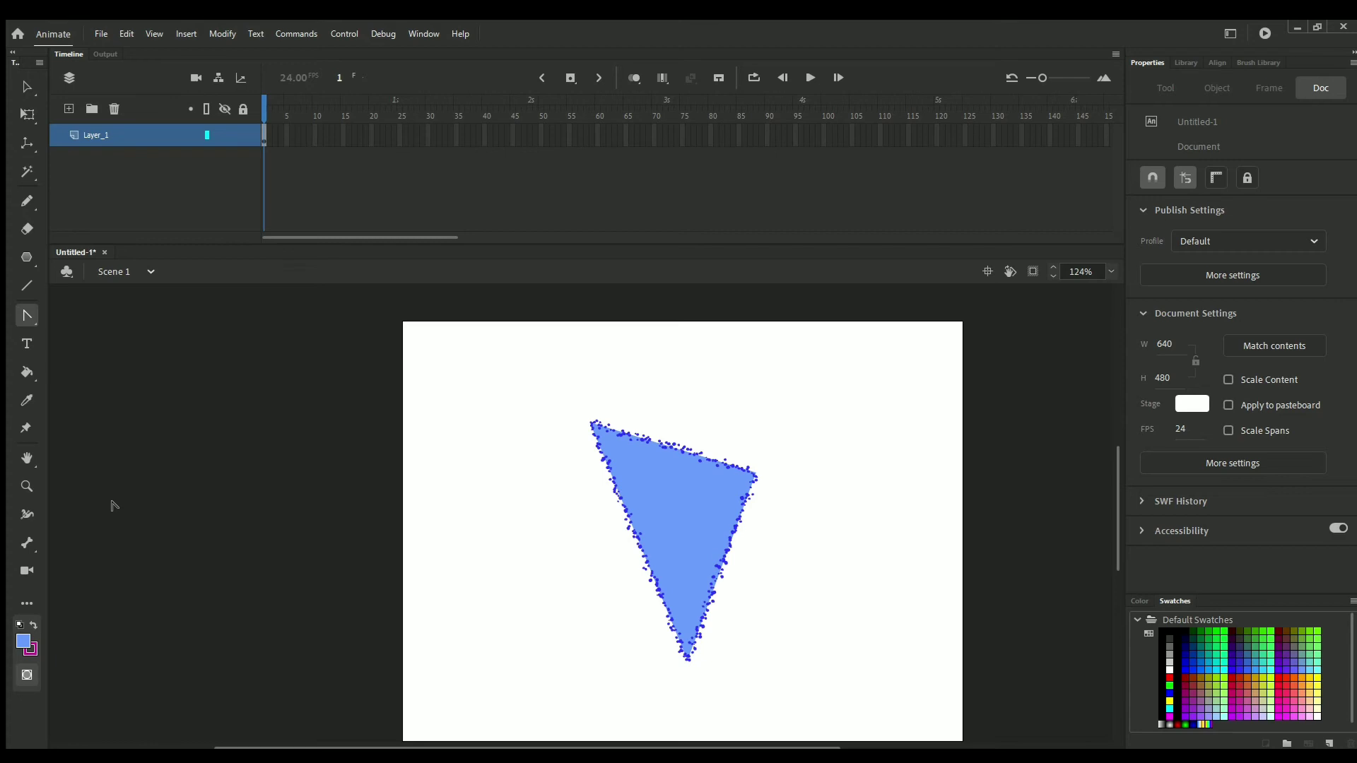
Apply the magenta stroke to the triangle's outline with the Ink Bottle.
click(23, 380)
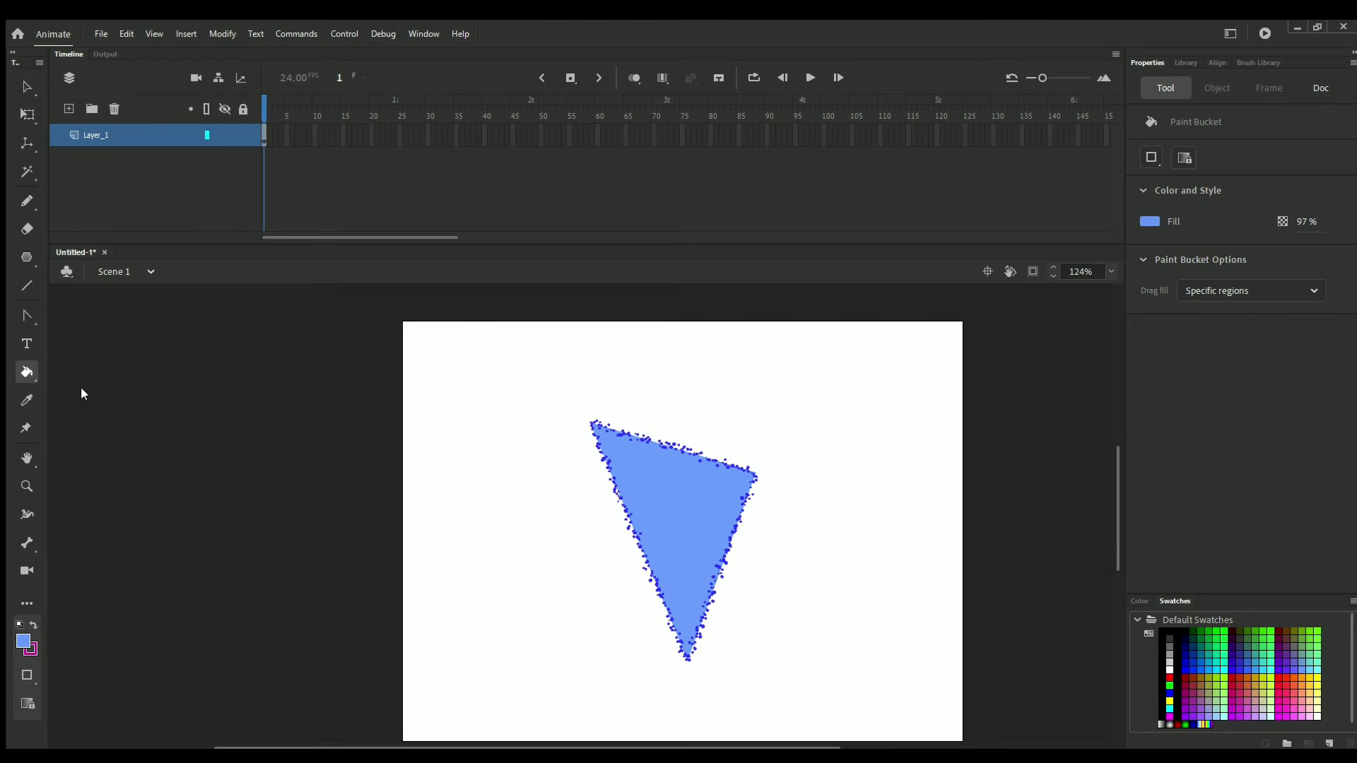
key(s)
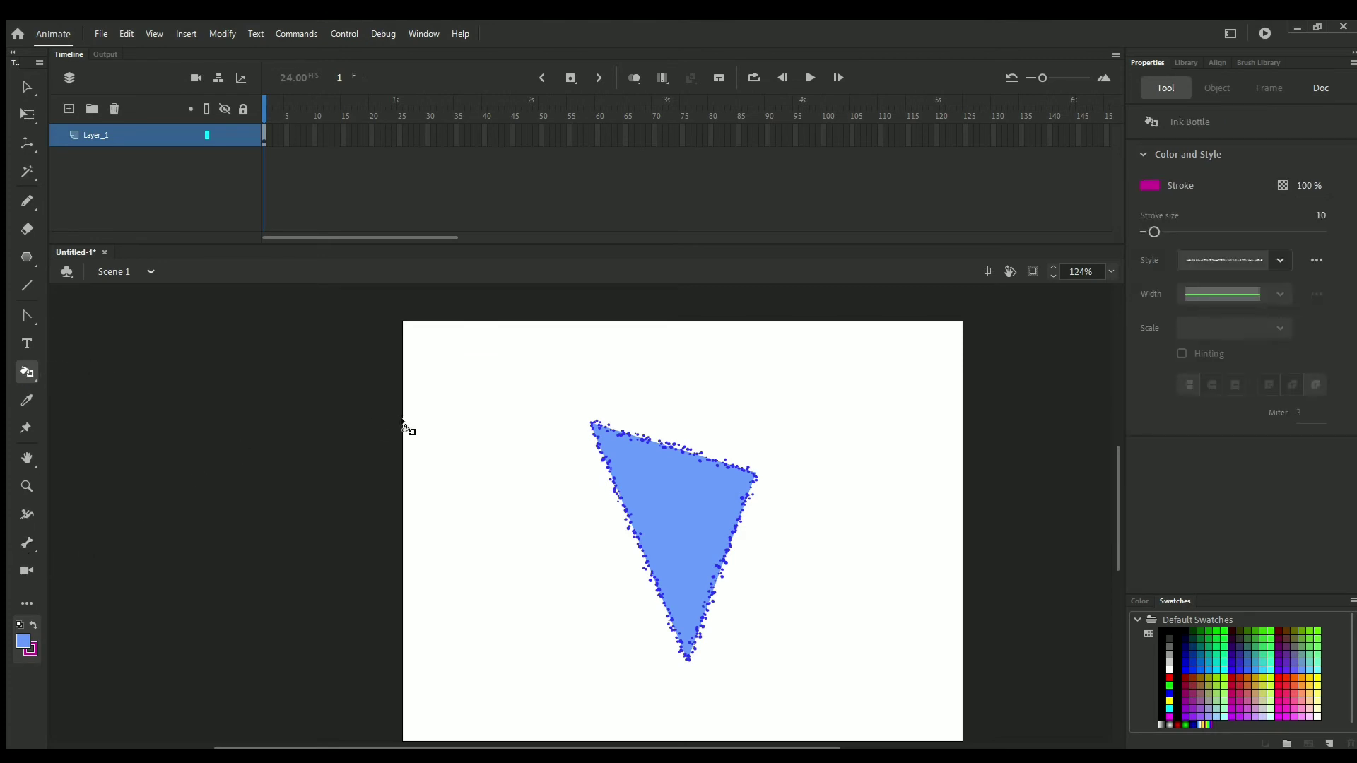
click(600, 458)
Pick lime green as the fill colour, swap fill and stroke colours, and recolour the triangle's outline lime green.
click(1265, 697)
click(1215, 698)
click(25, 644)
click(143, 554)
click(36, 625)
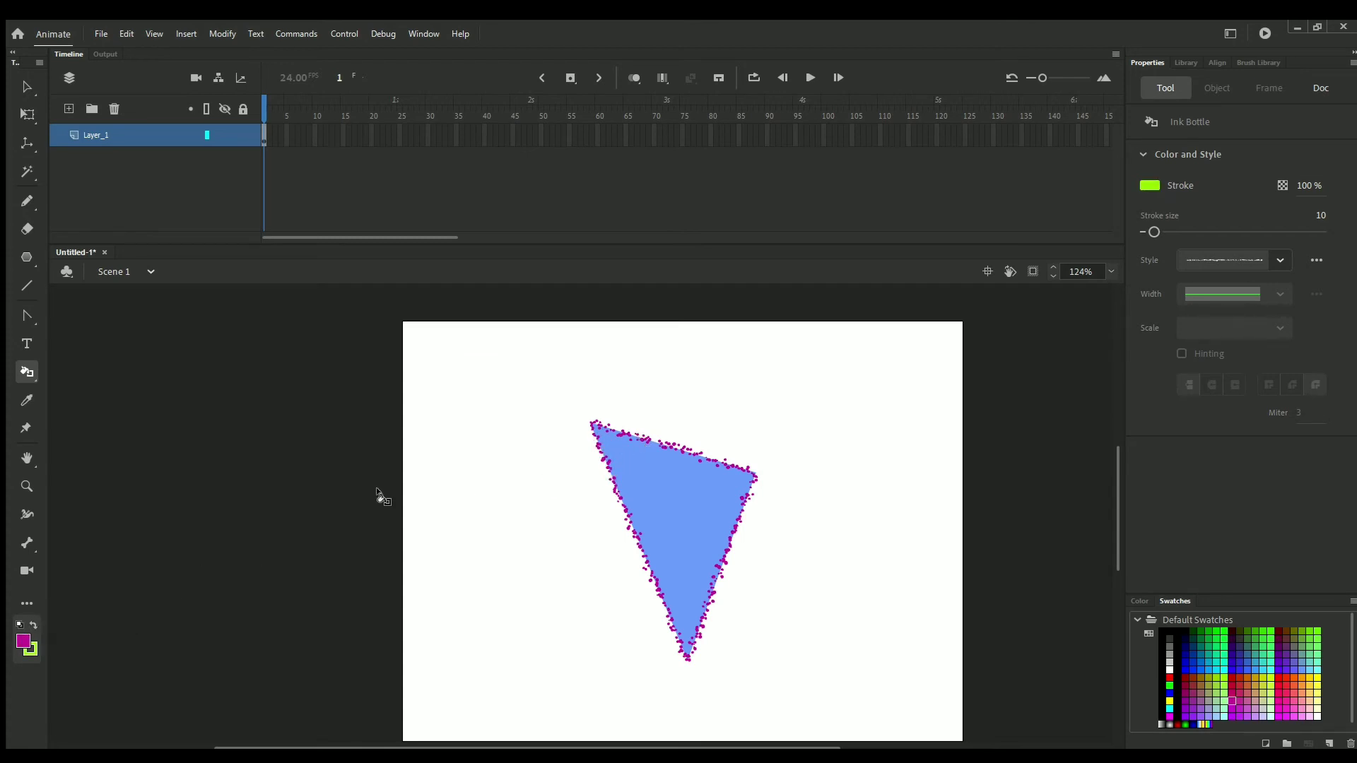
click(626, 433)
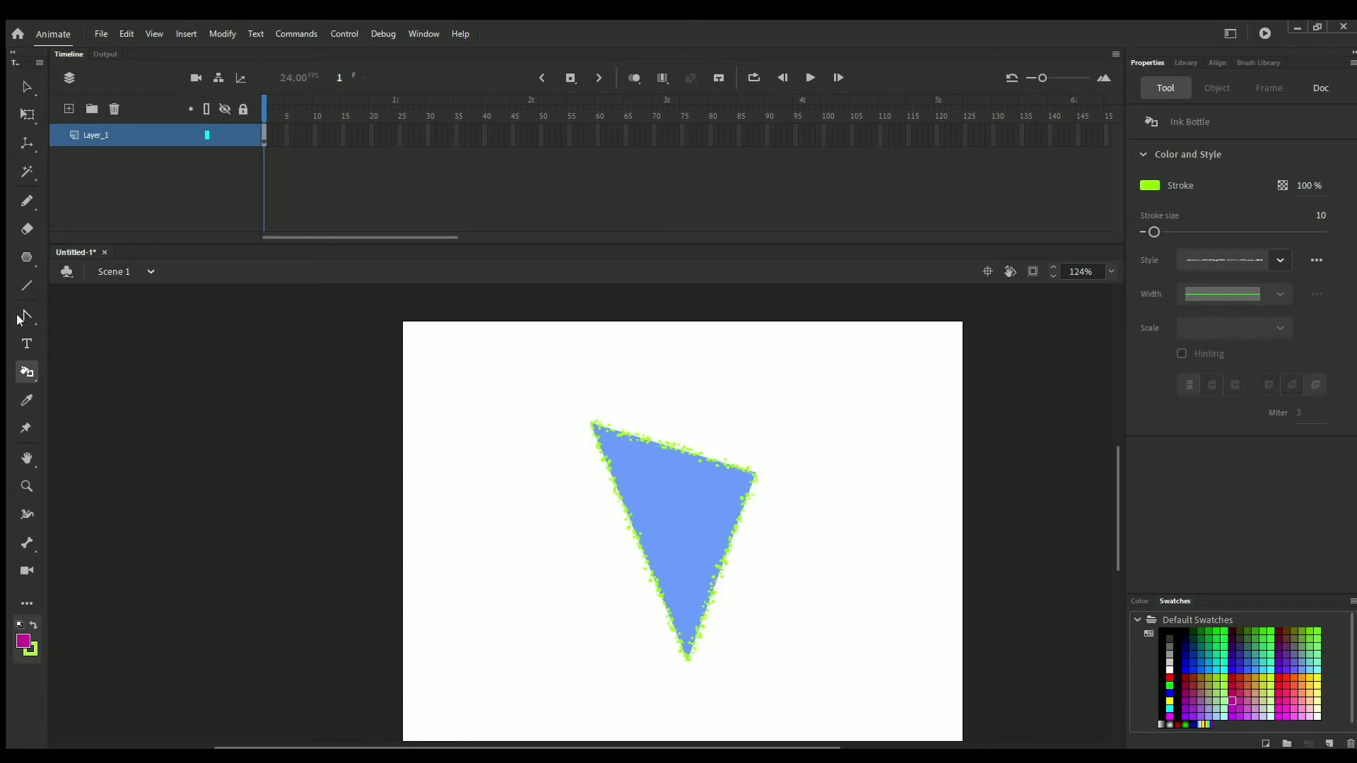
Sample the triangle's lime green outline with the Eyedropper.
click(26, 402)
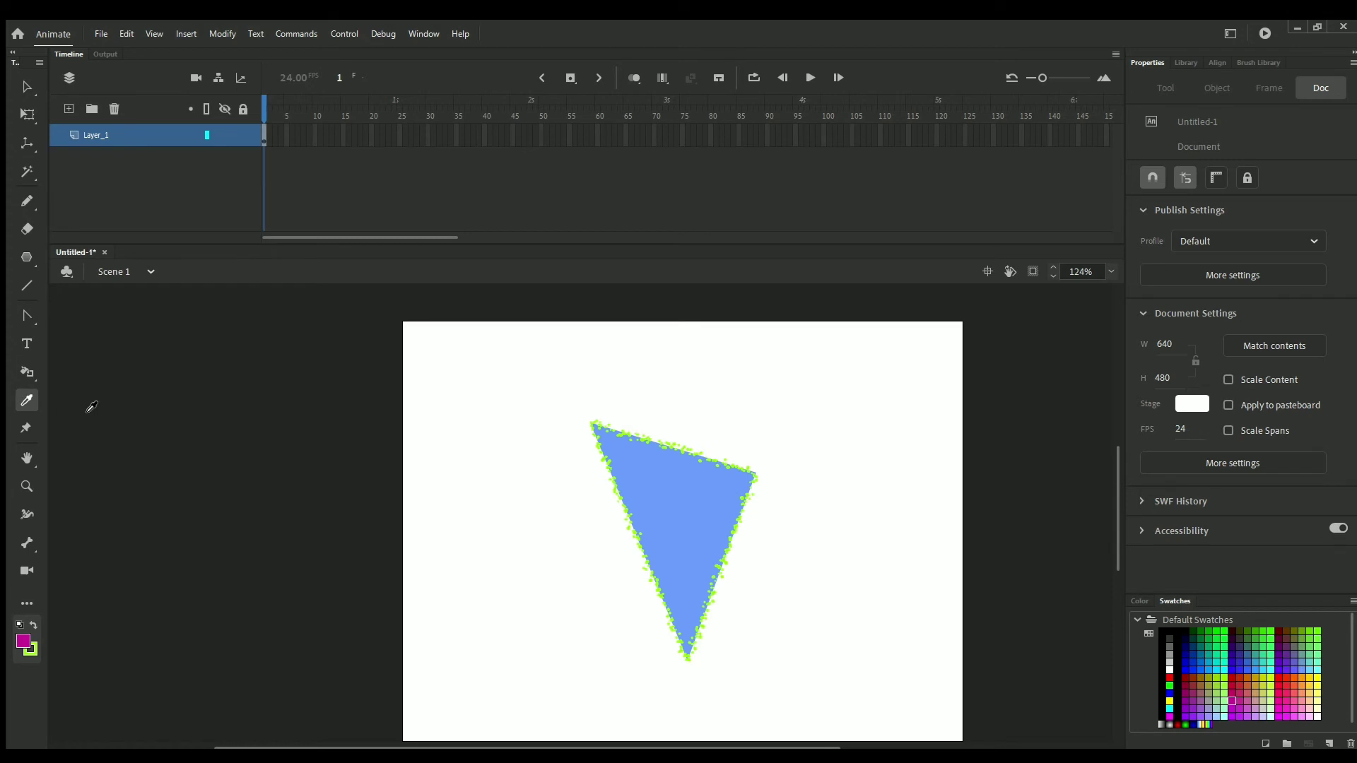
click(674, 450)
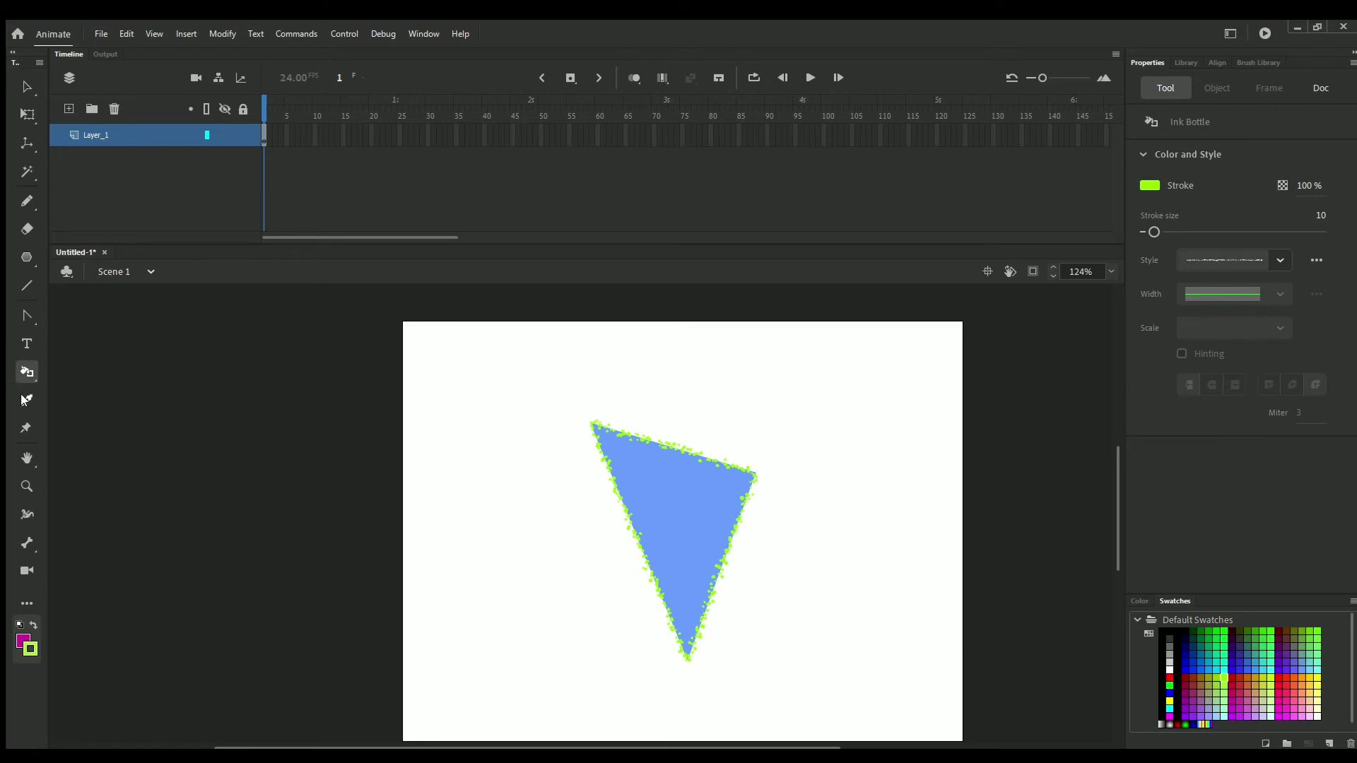
Place Asset Warp pins at the triangle's centre and near its upper-left corner, then reactivate the Asset Warp tool.
click(26, 430)
click(629, 471)
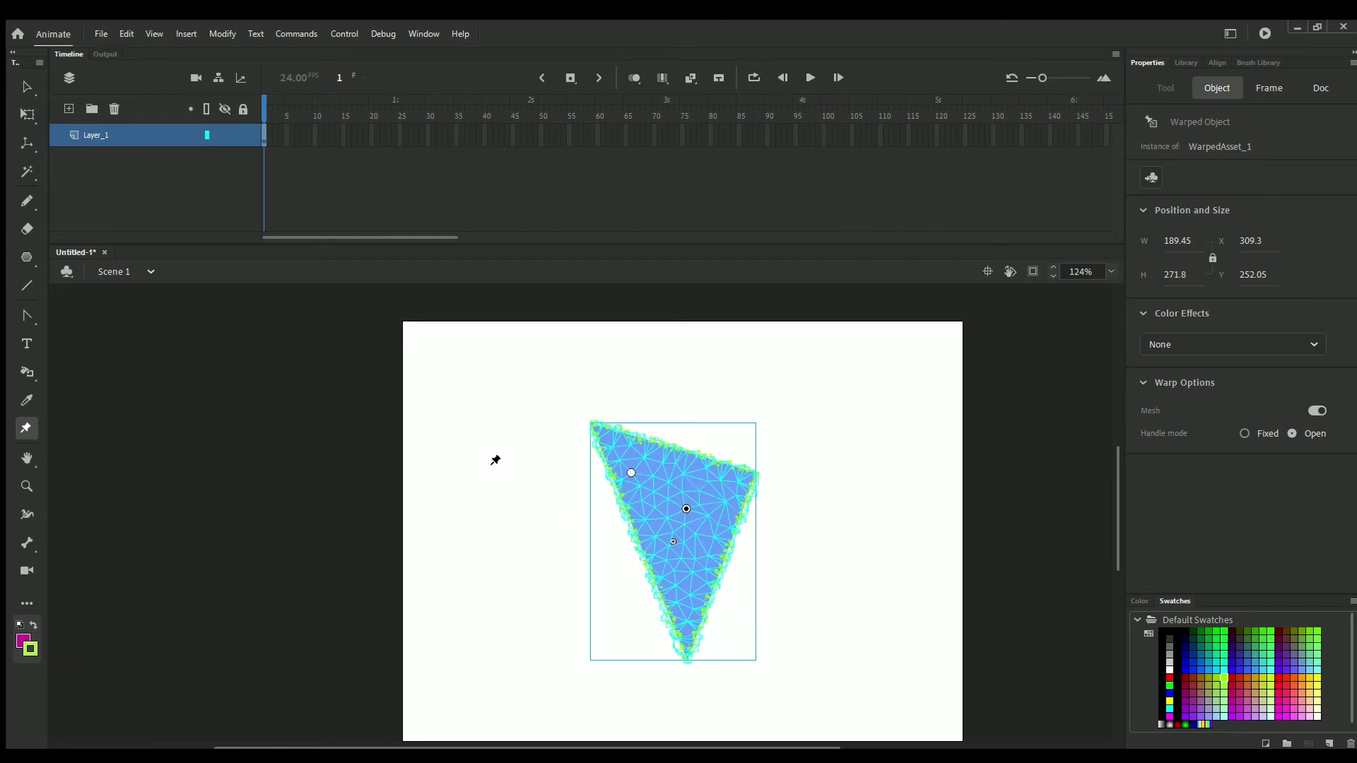
click(26, 87)
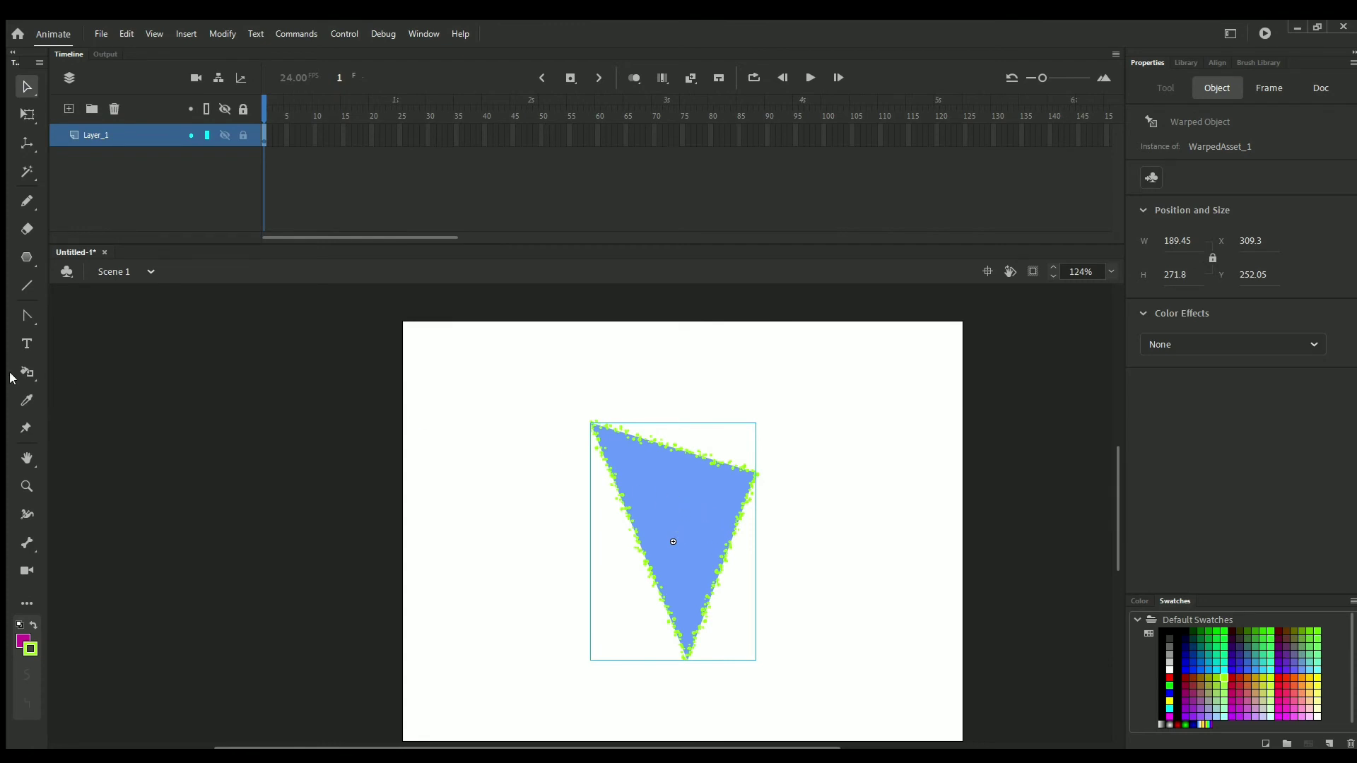
click(26, 428)
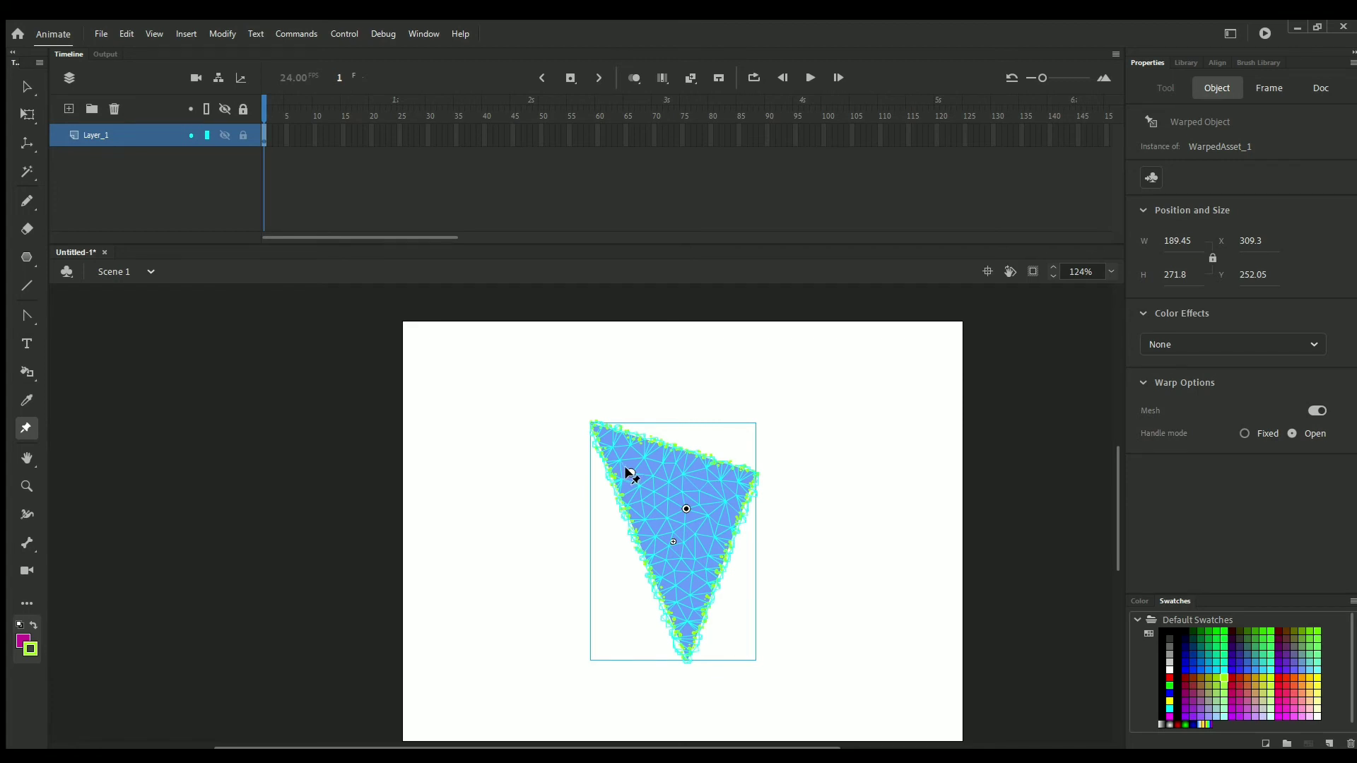
Bend the triangle by moving its two warp pins apart and pulling its curled tip up and outward with a third pin.
drag(626, 472, 732, 569)
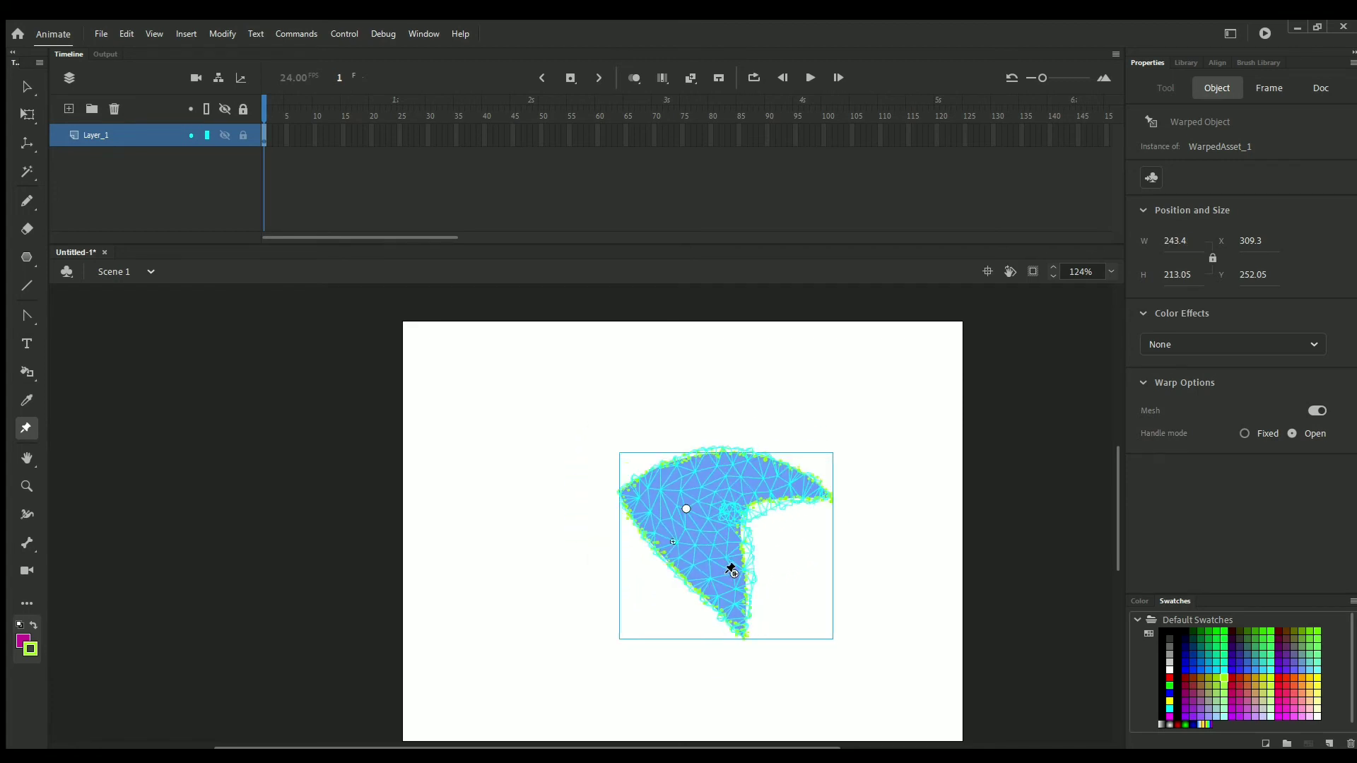
drag(681, 506, 484, 441)
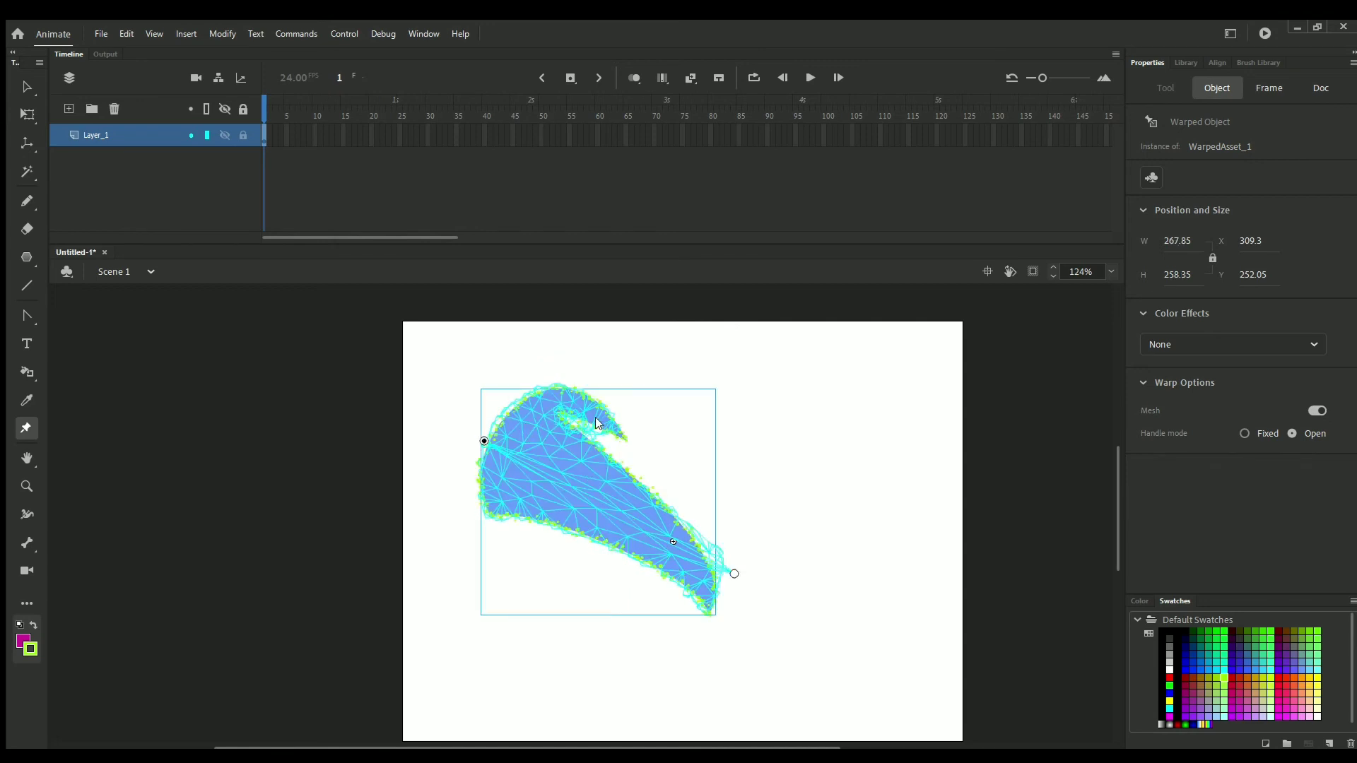
drag(597, 422, 638, 376)
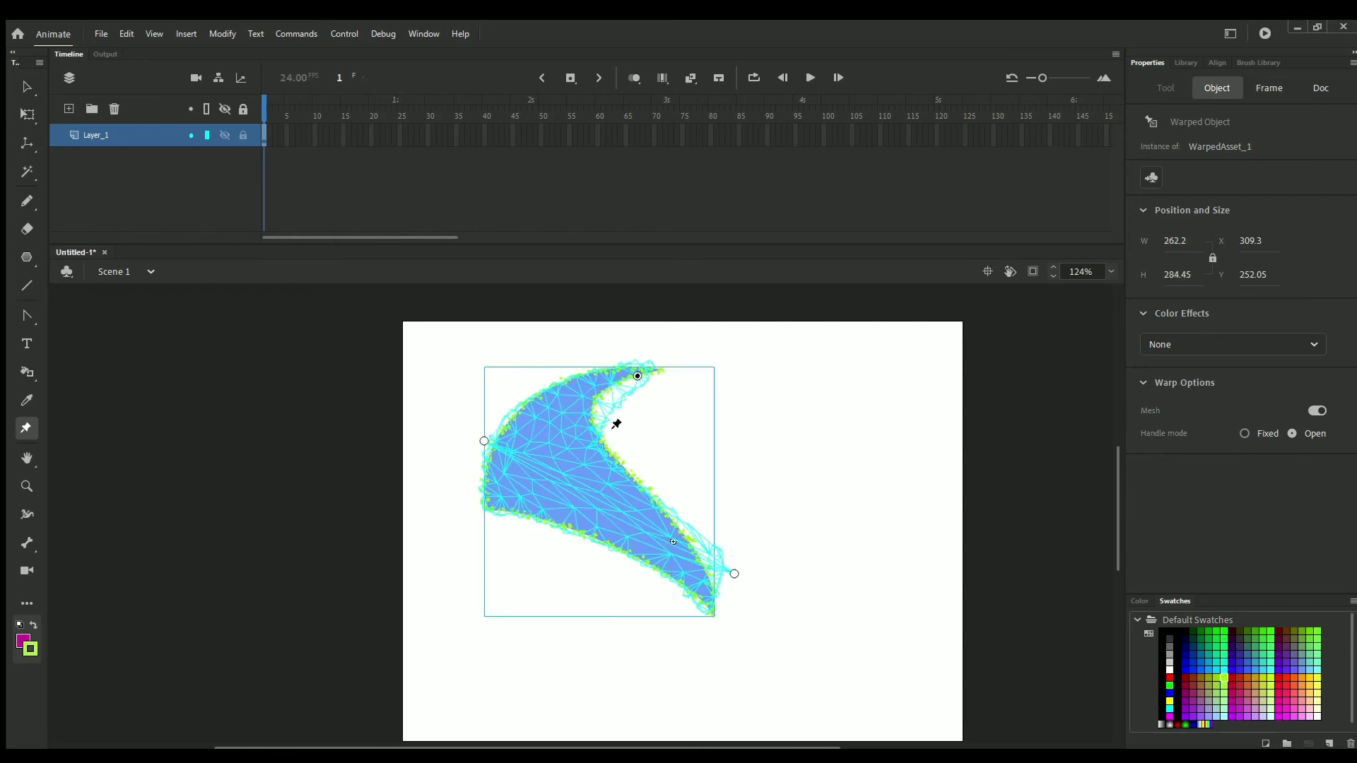
Add more warp pins inside the shape, stretching its lower-left side outward and its inner curve to the right.
click(556, 502)
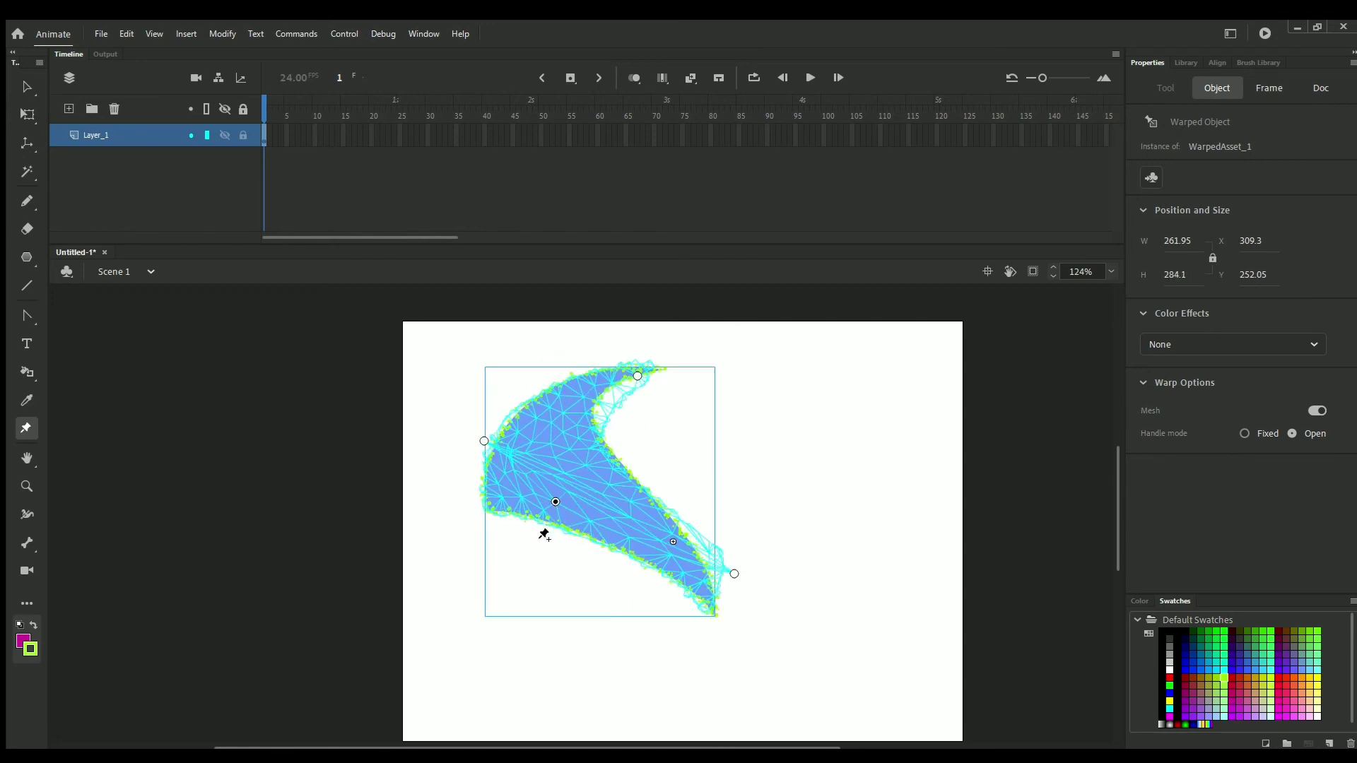
drag(554, 502, 479, 535)
click(600, 481)
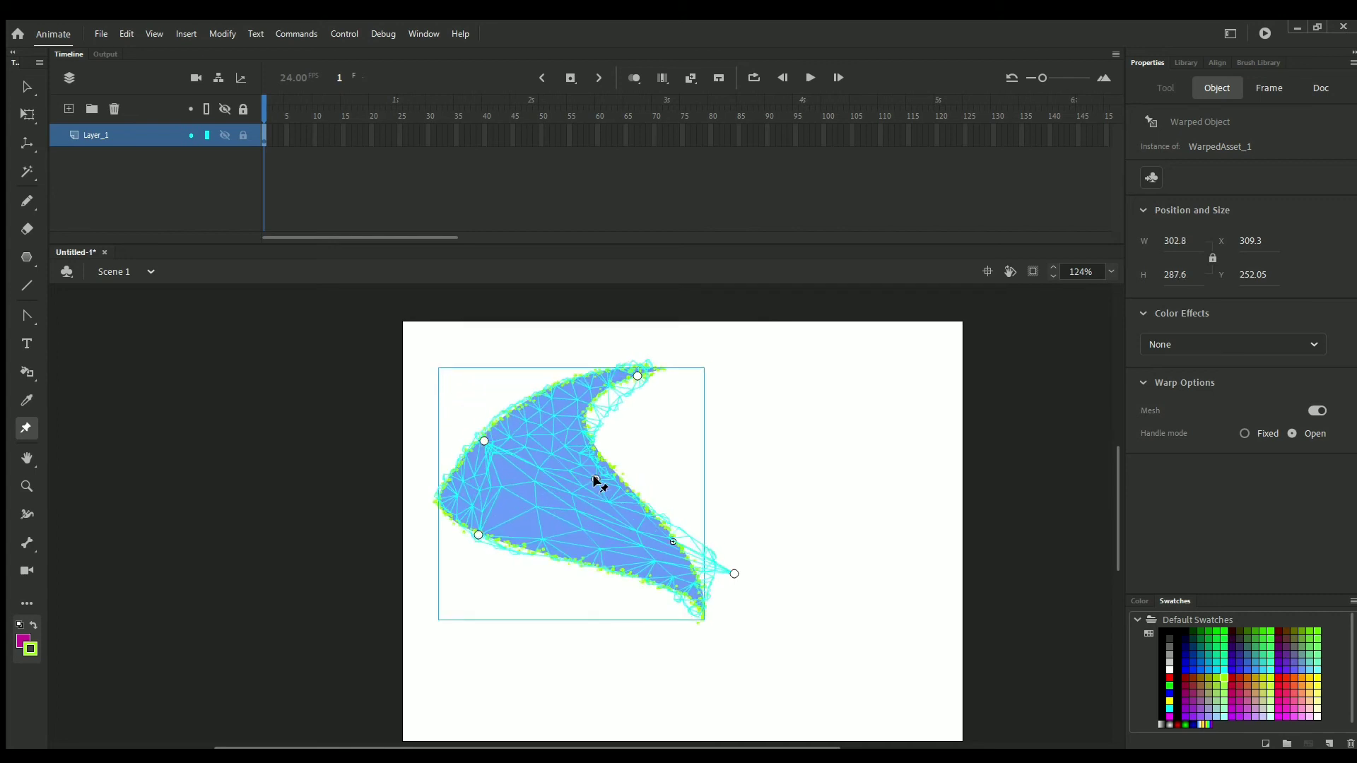
drag(596, 478, 814, 473)
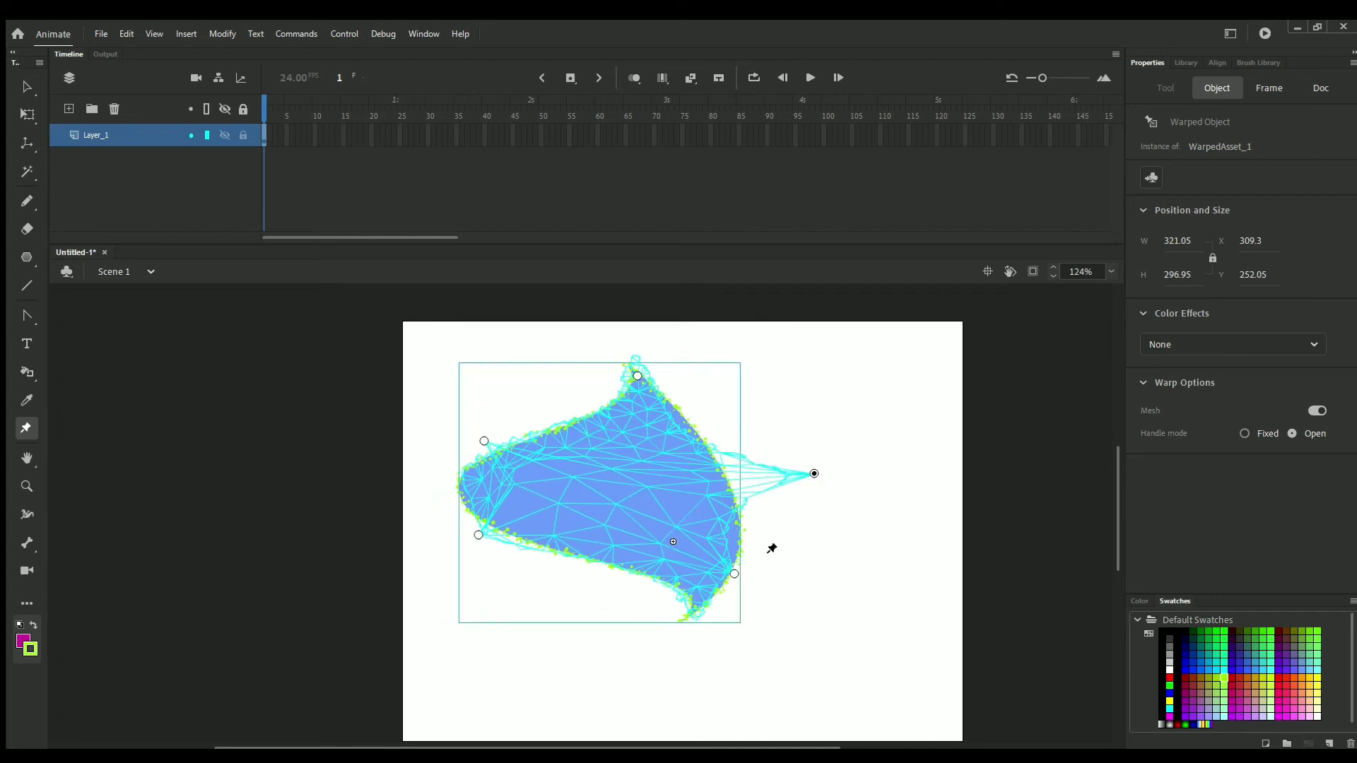
click(593, 511)
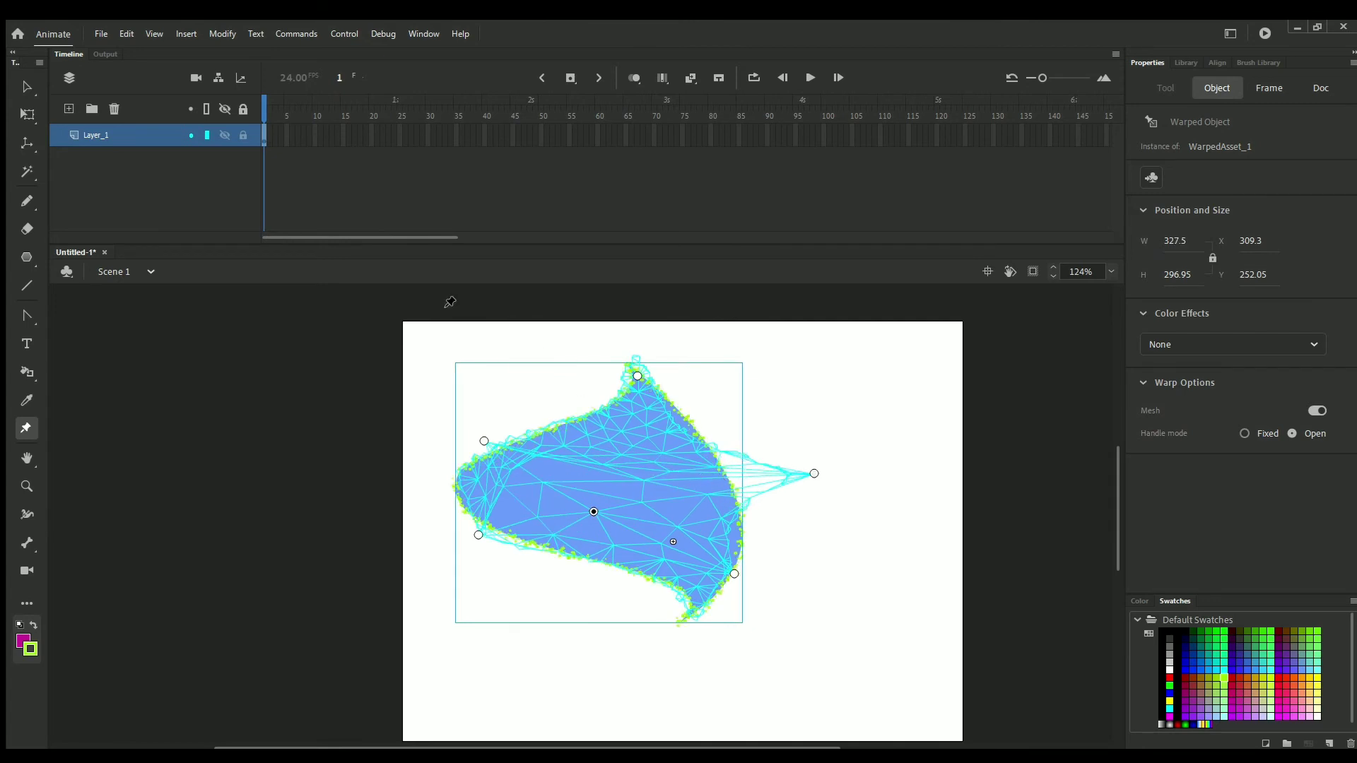
click(27, 85)
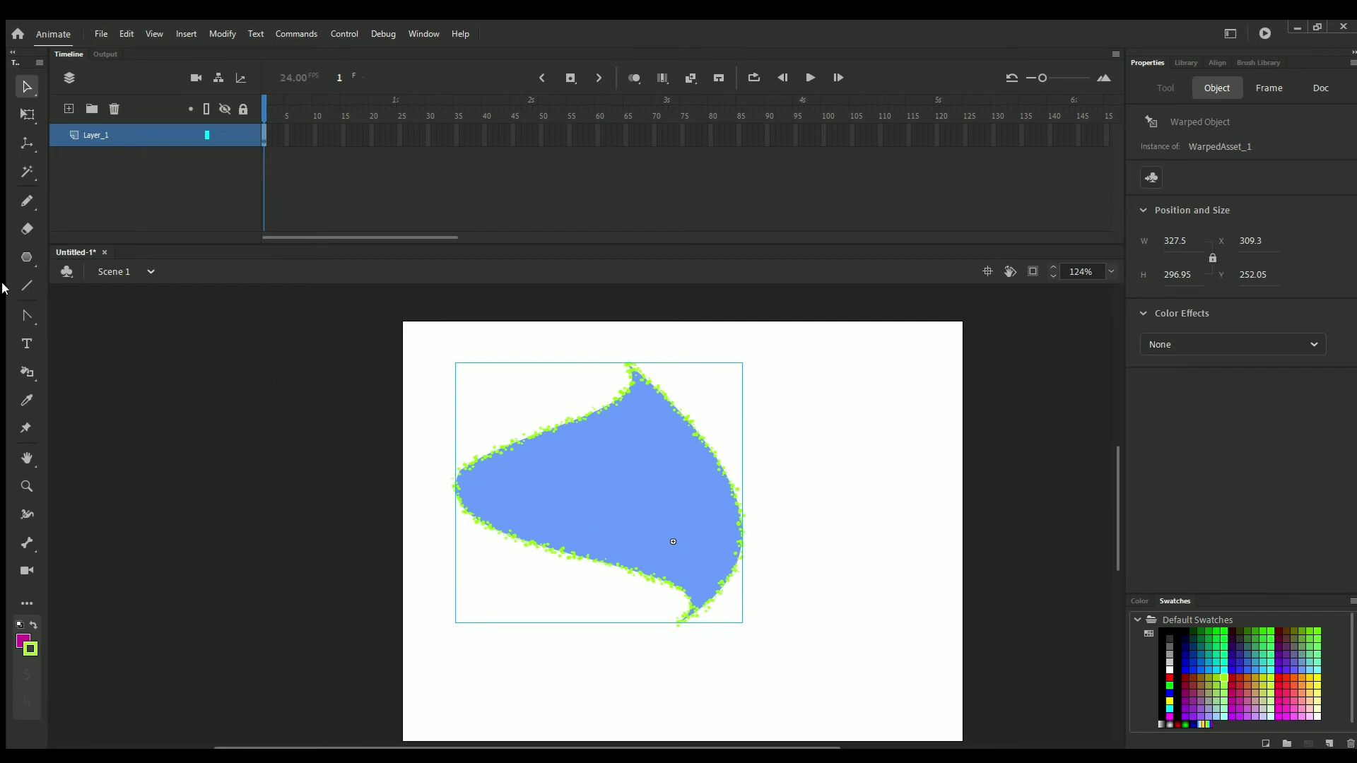
Try the Hand tool on the timeline and pan the stage view with it.
click(26, 458)
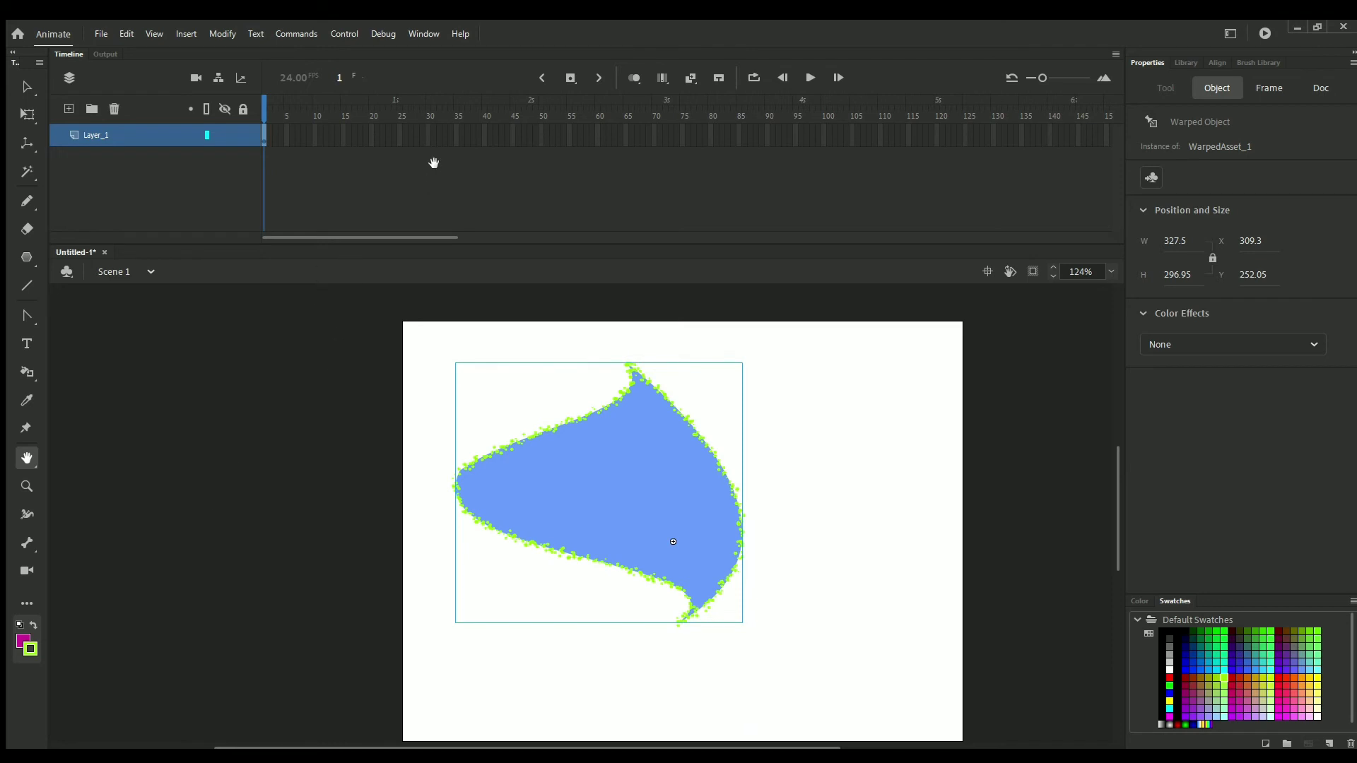
click(442, 190)
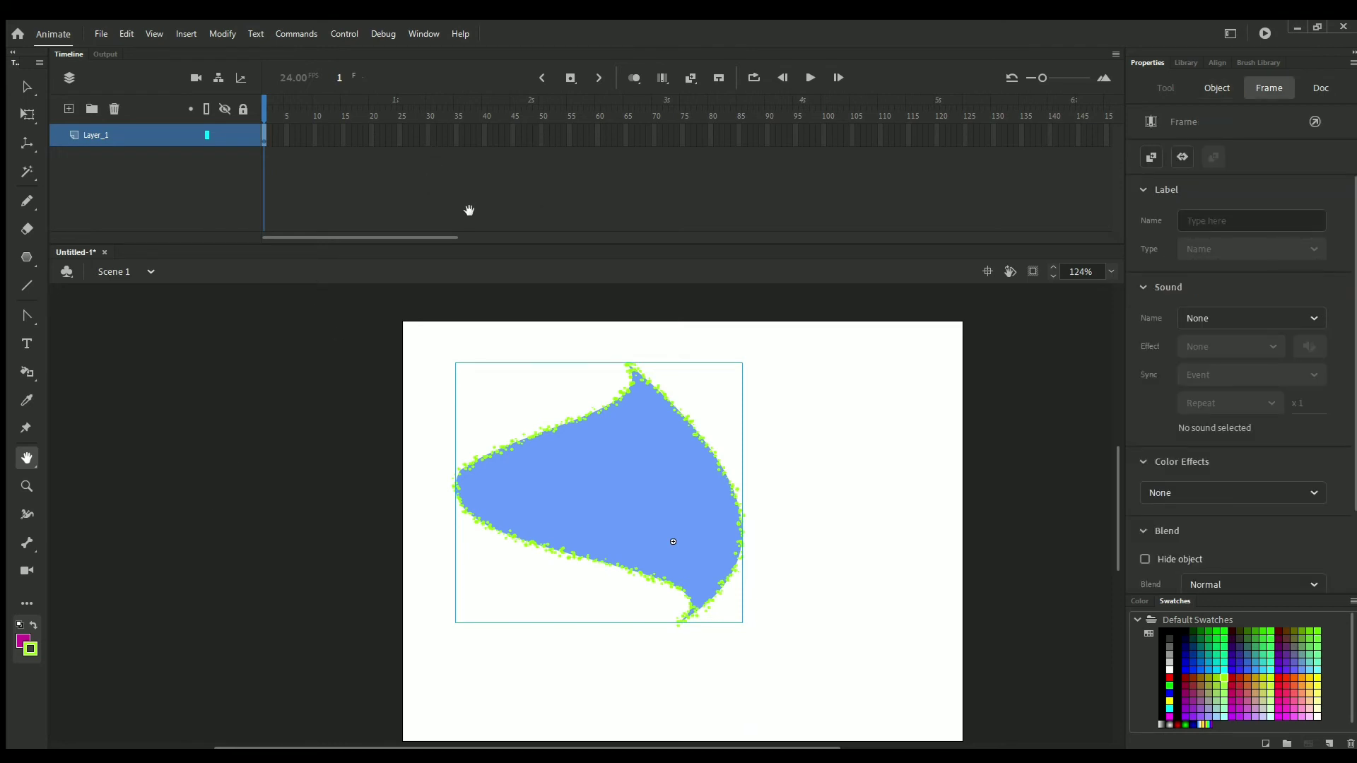
key(shift+h)
click(488, 203)
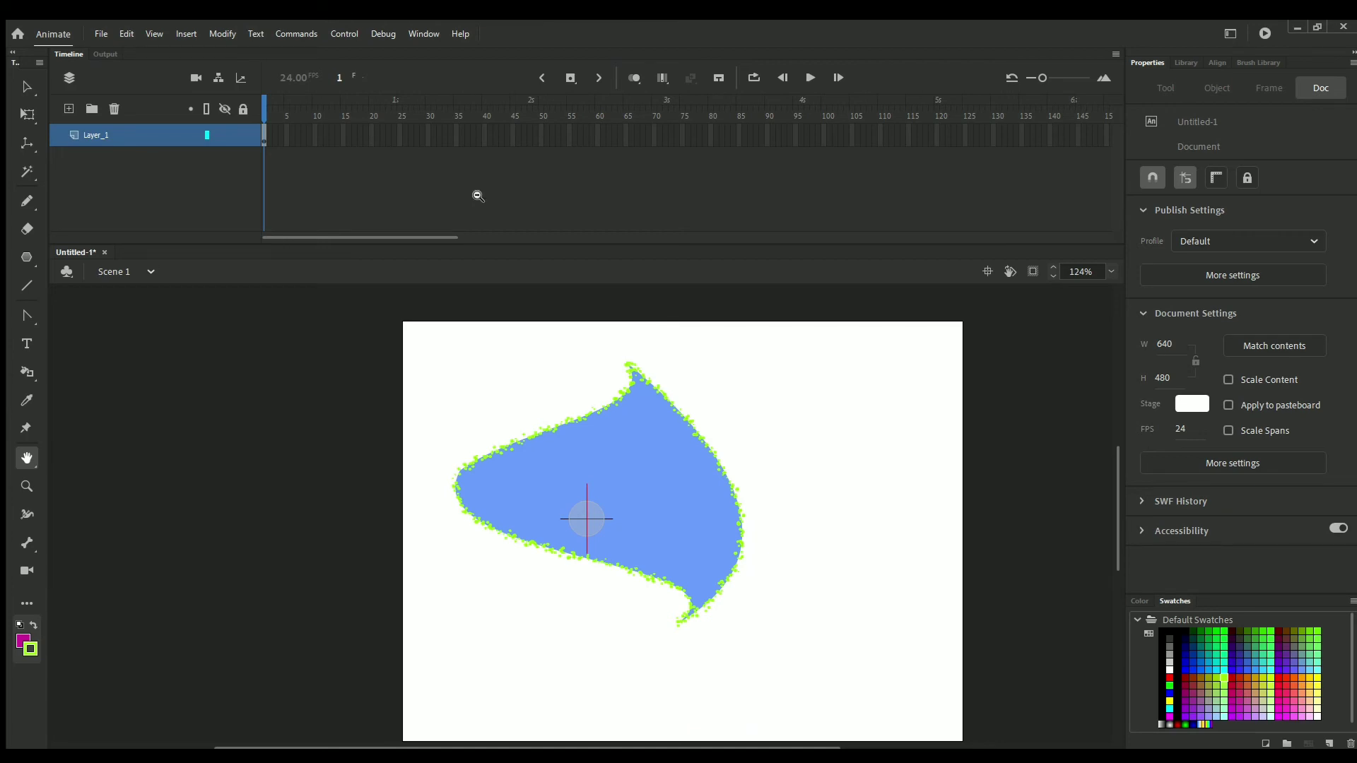
shift+click(322, 201)
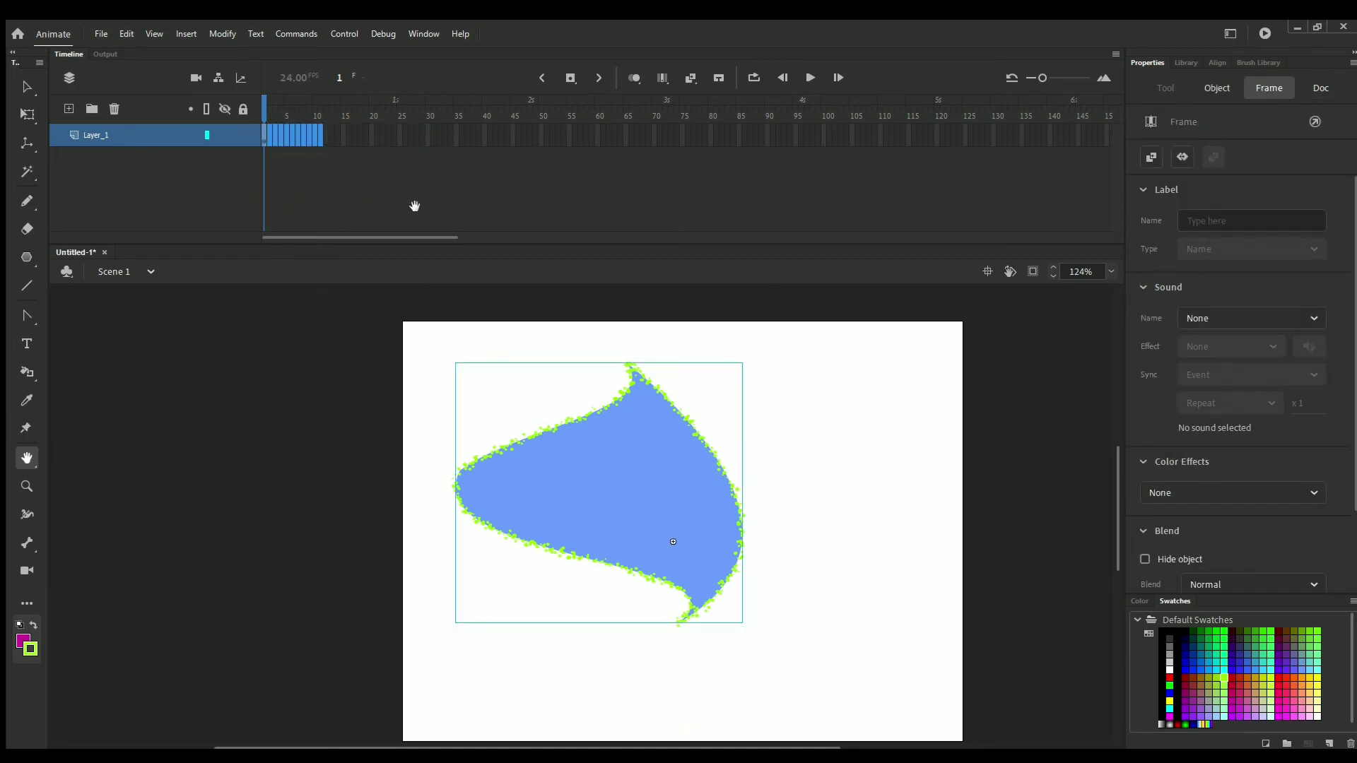
scroll(428, 212, right, 5)
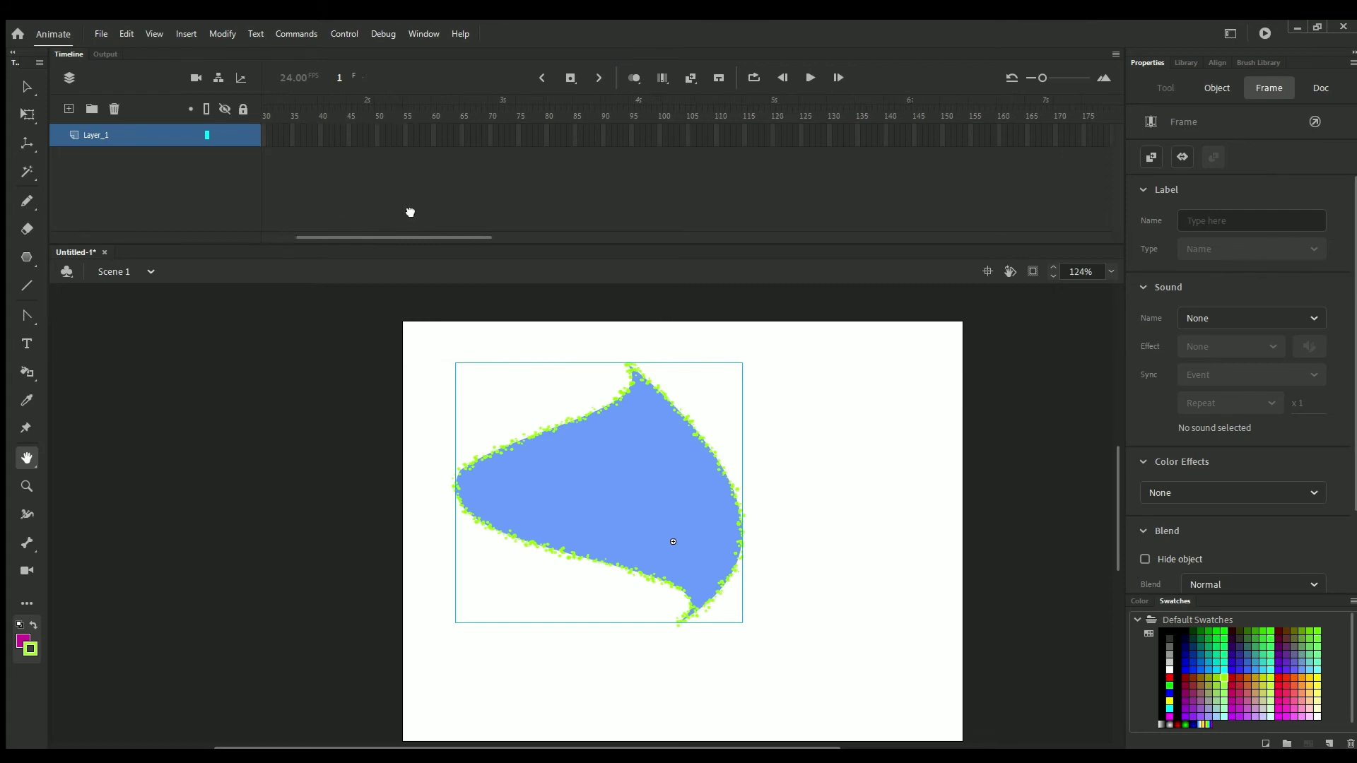
scroll(410, 212, right, 10)
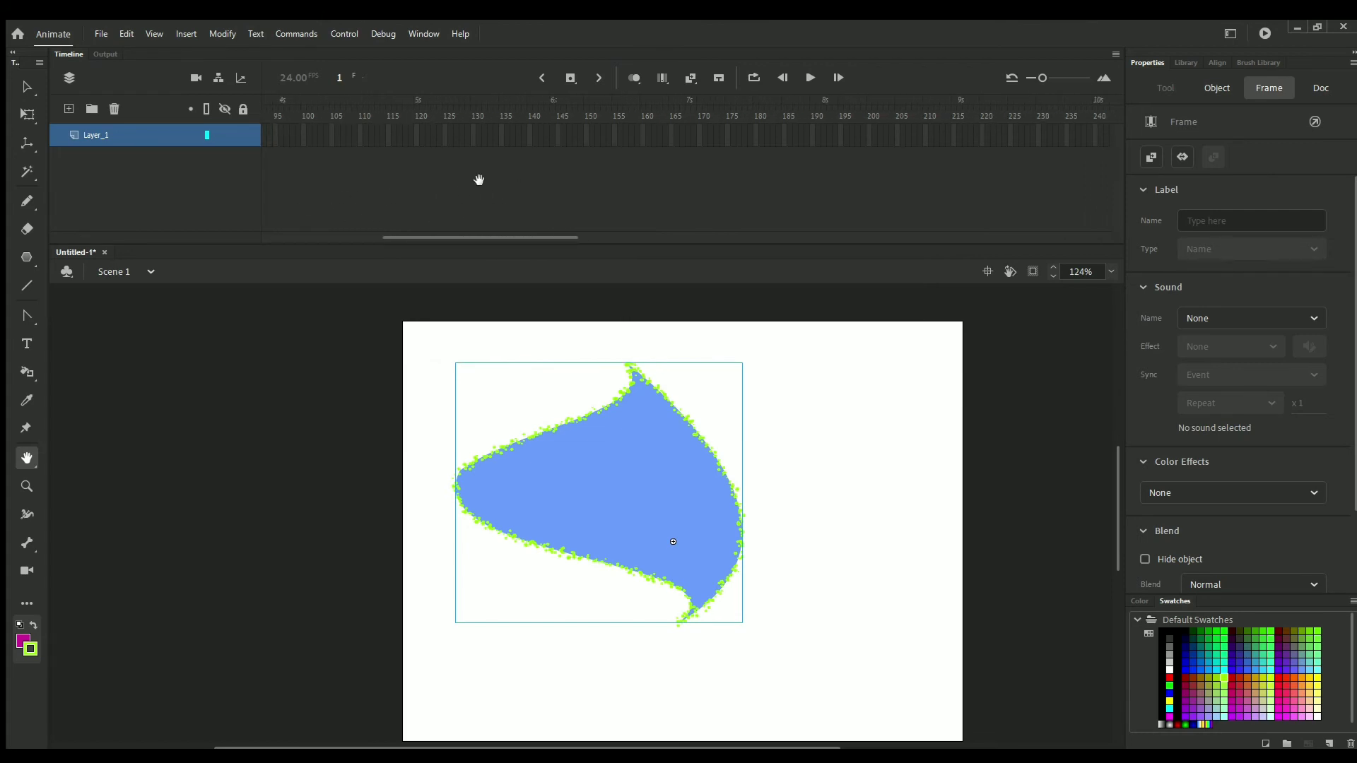
scroll(495, 181, left, 15)
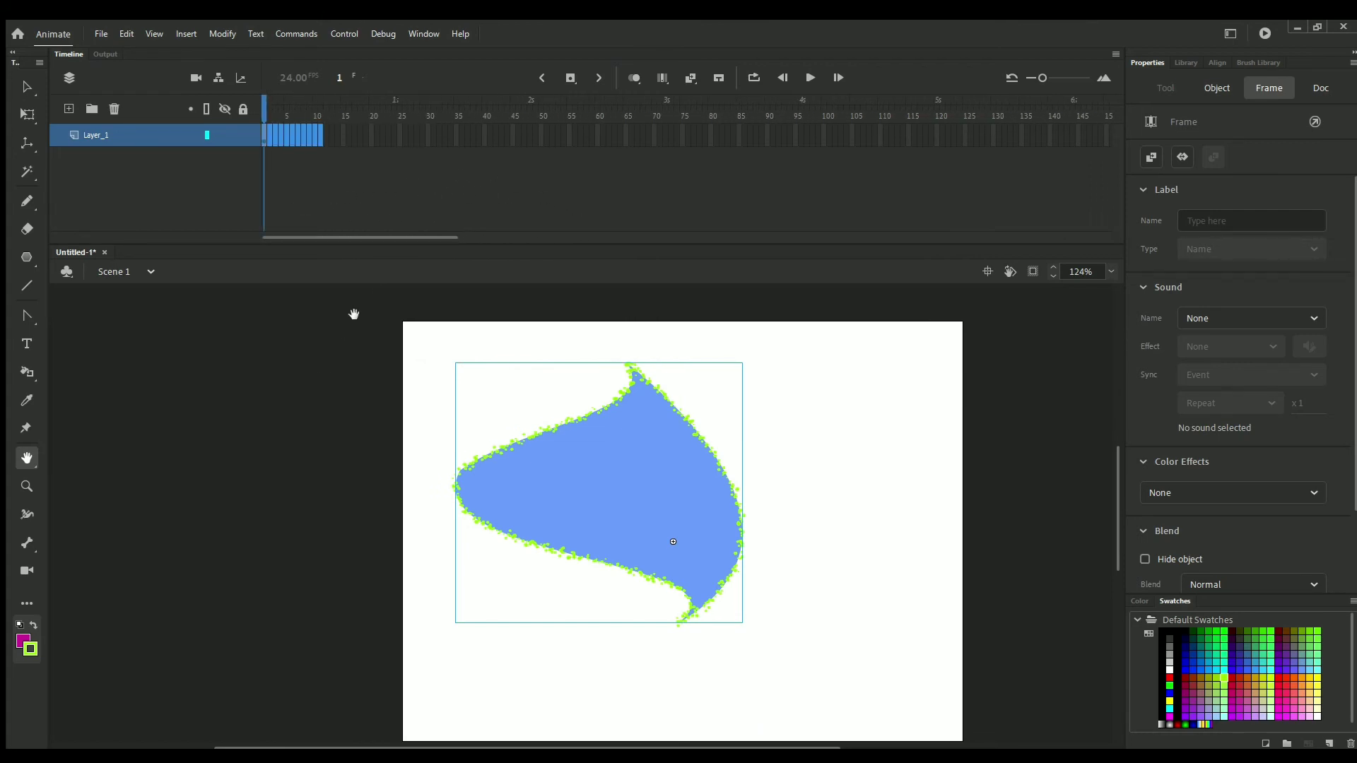
drag(303, 364, 330, 348)
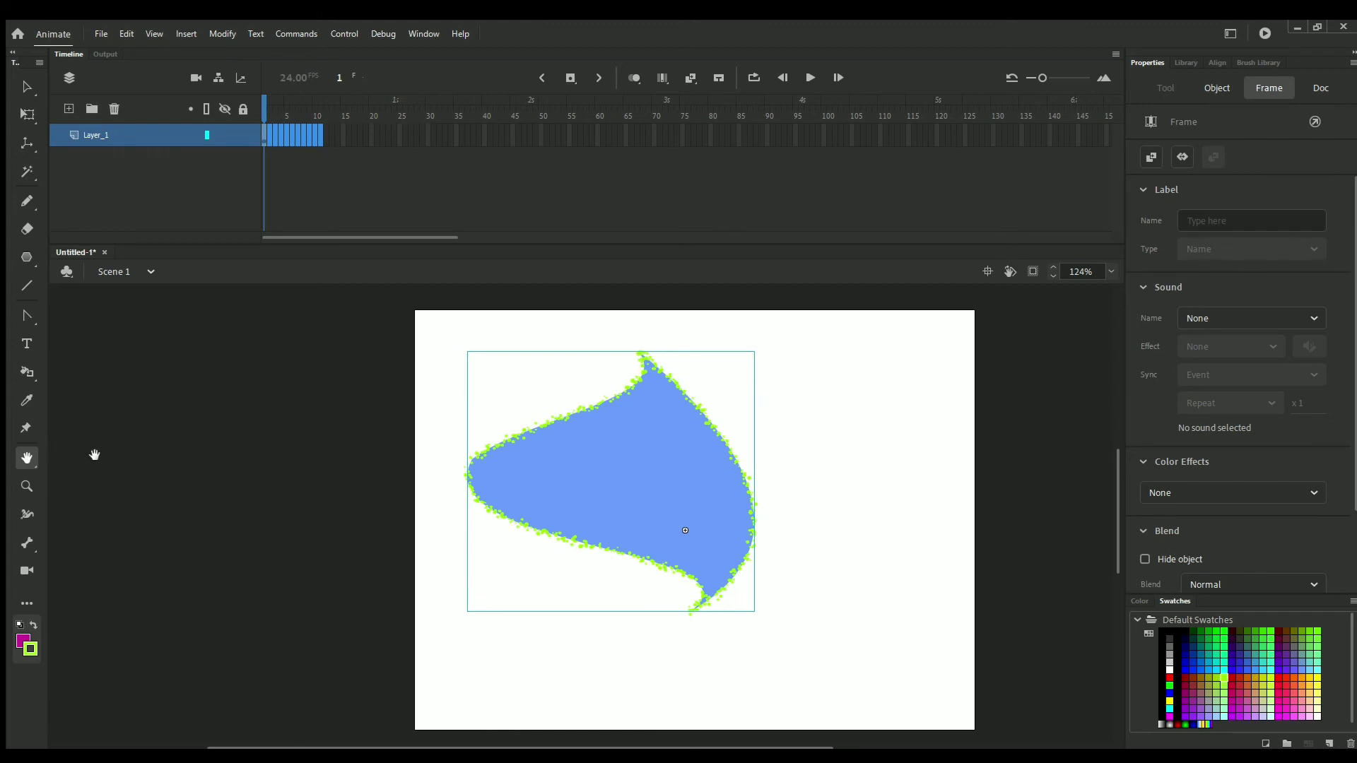
drag(92, 455, 80, 386)
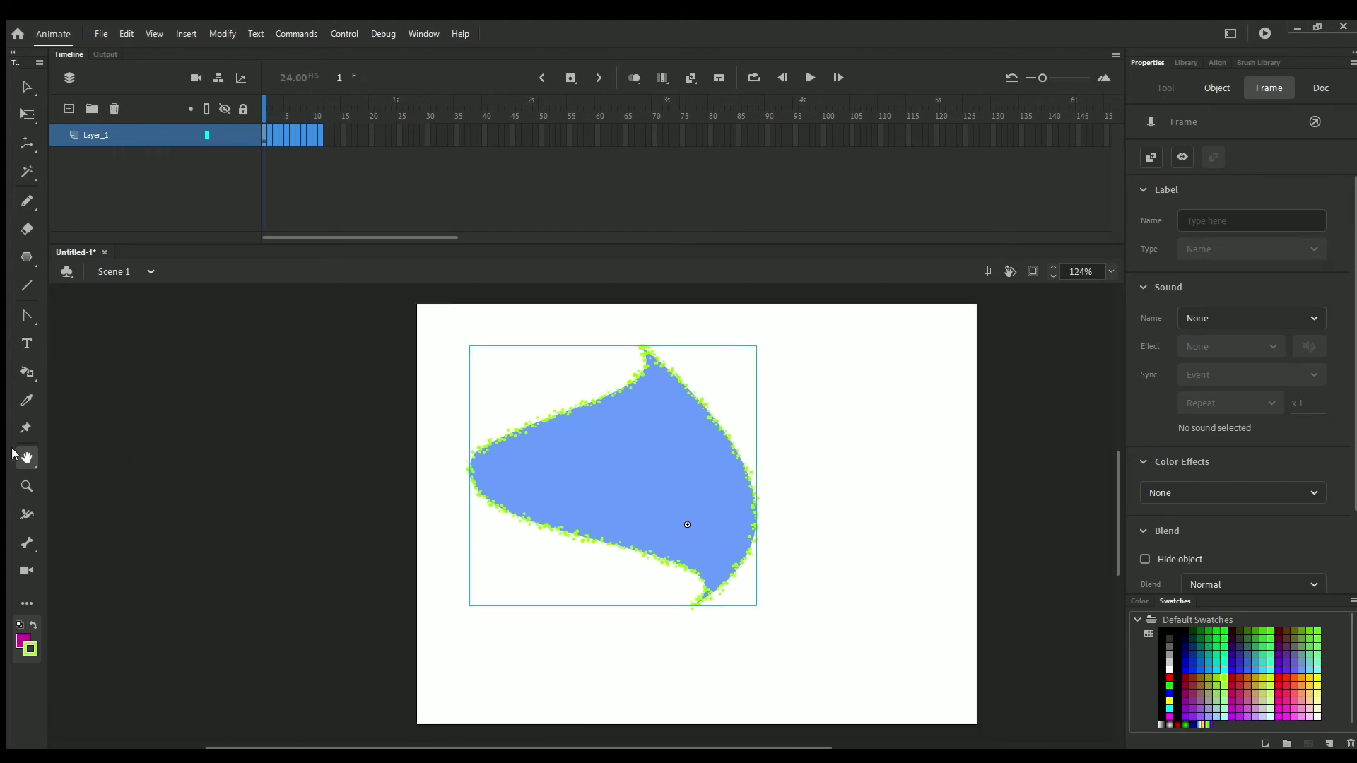
Rotate the stage view counterclockwise with the Rotation tool, then re-centre the stage.
key(shift+h)
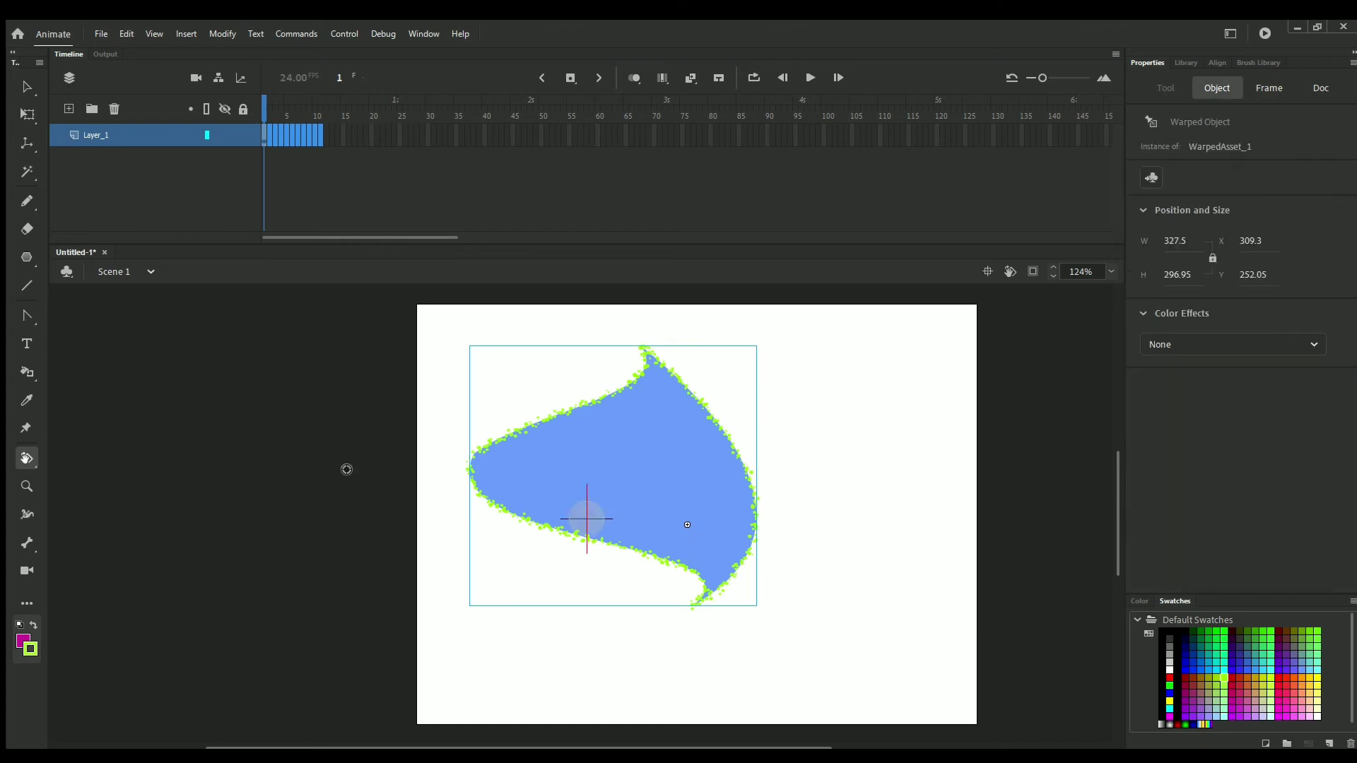
mouse_move(380, 455)
mouse_down()
mouse_move(396, 530)
mouse_move(384, 469)
mouse_up()
ctrl+click(371, 457)
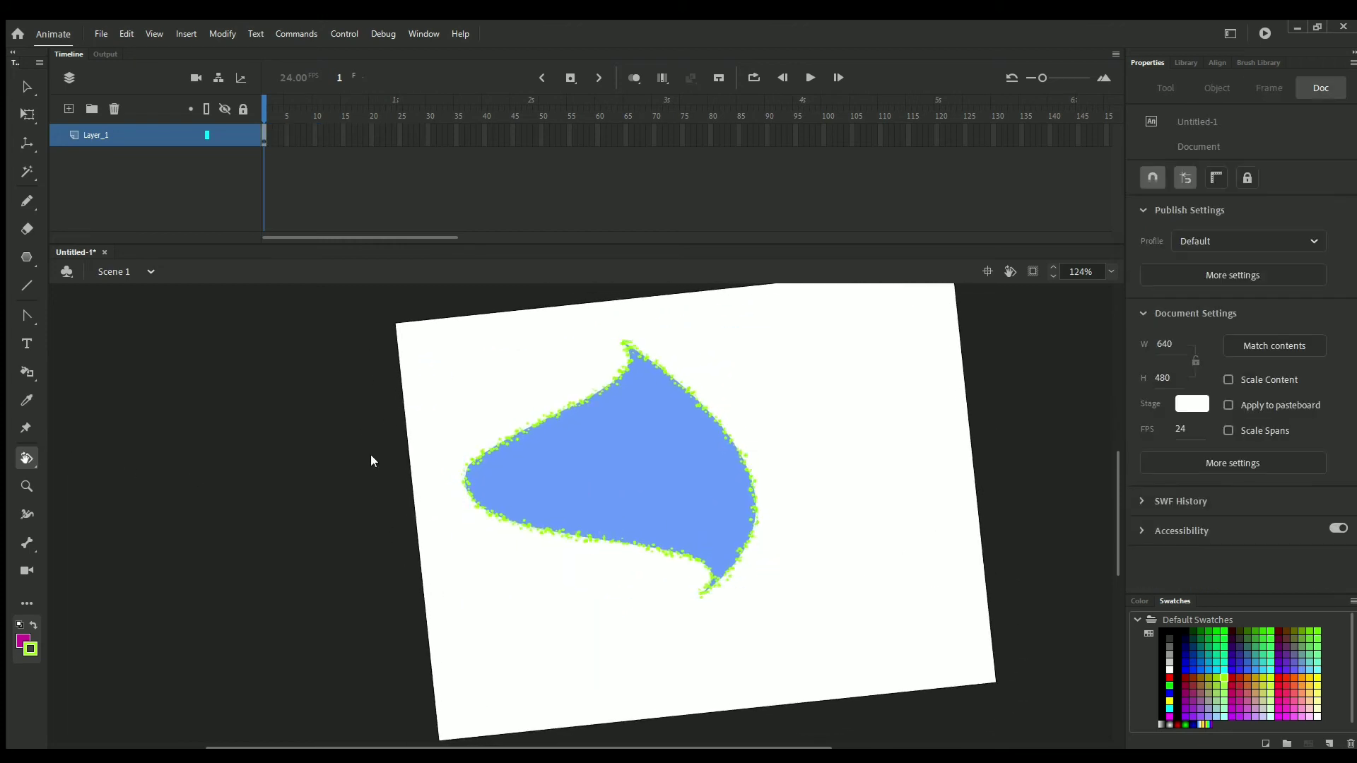
click(986, 270)
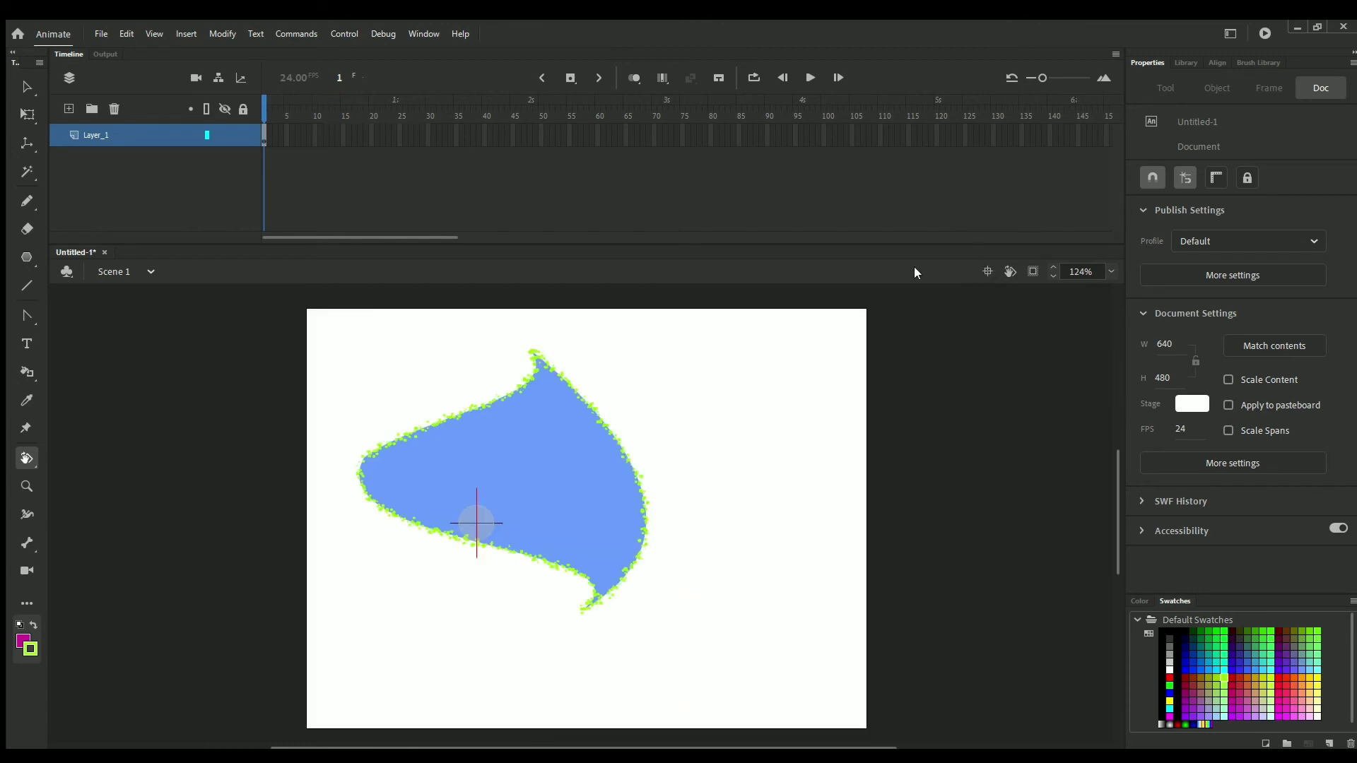
Zoom in on the blue shape with the Zoom tool, then set the view to 50% and finally 100%.
click(25, 485)
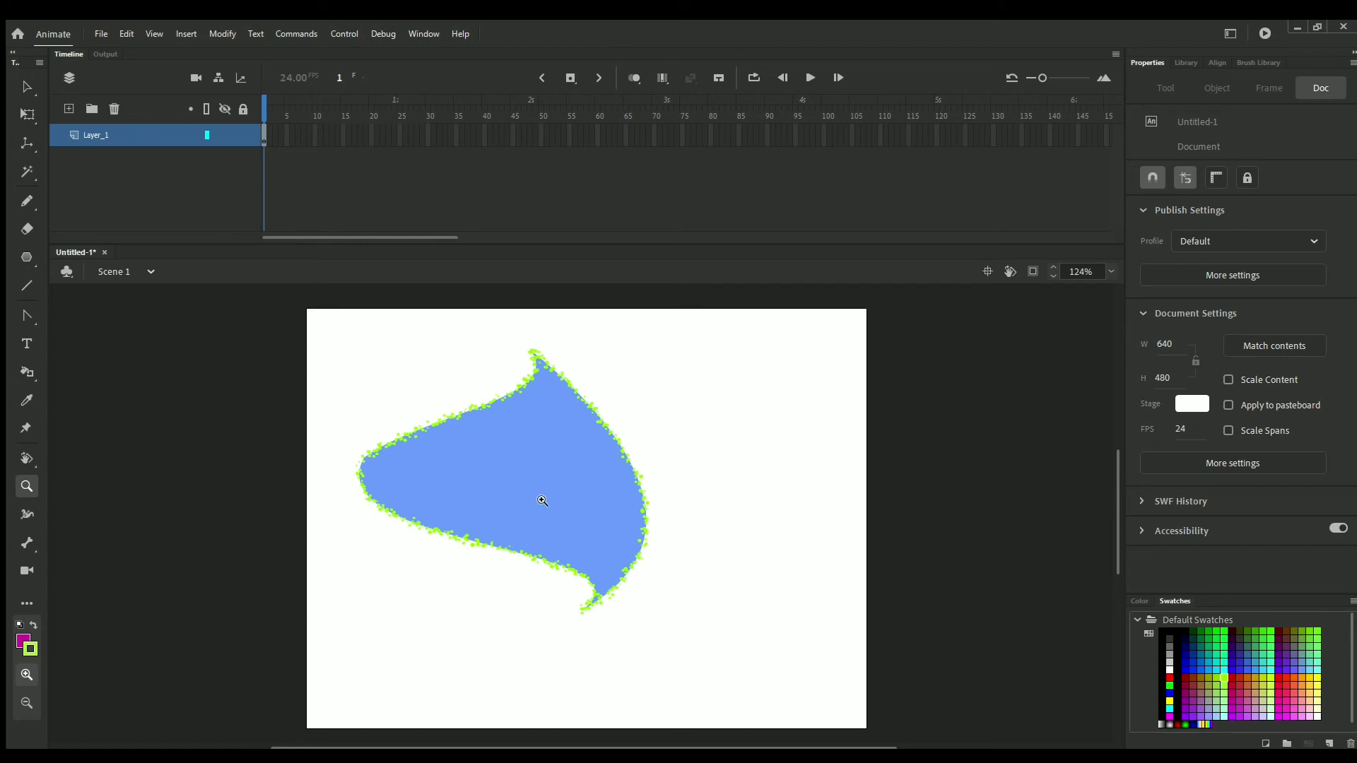
click(554, 432)
click(497, 447)
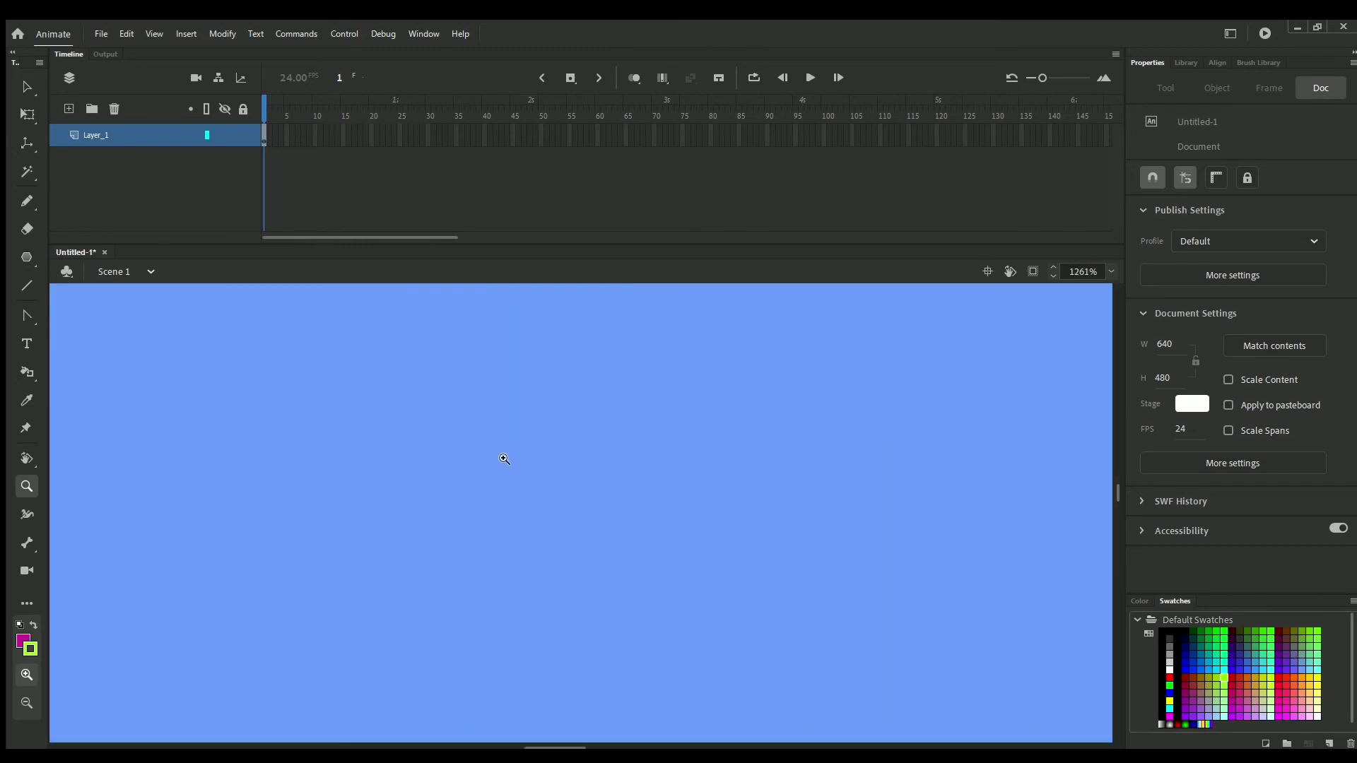
click(1110, 272)
click(1113, 337)
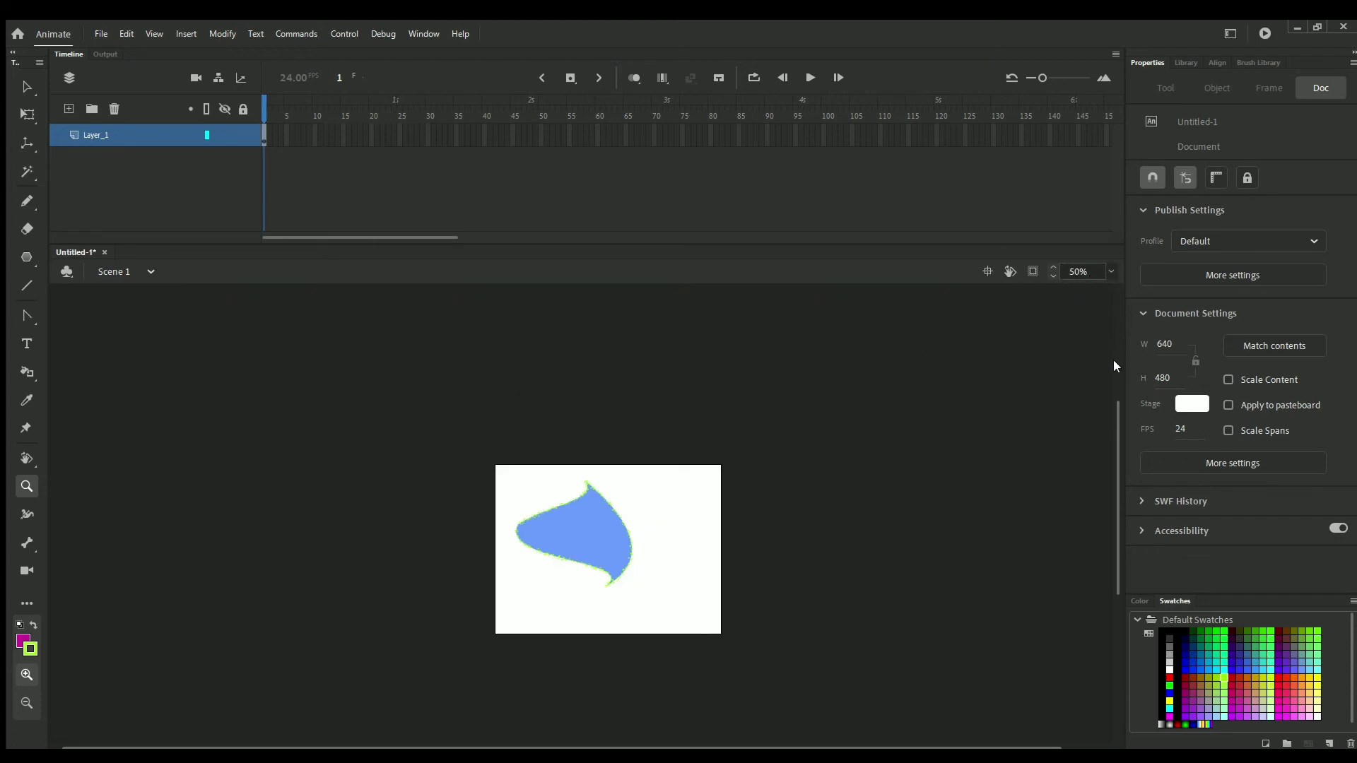
key(ctrl+1)
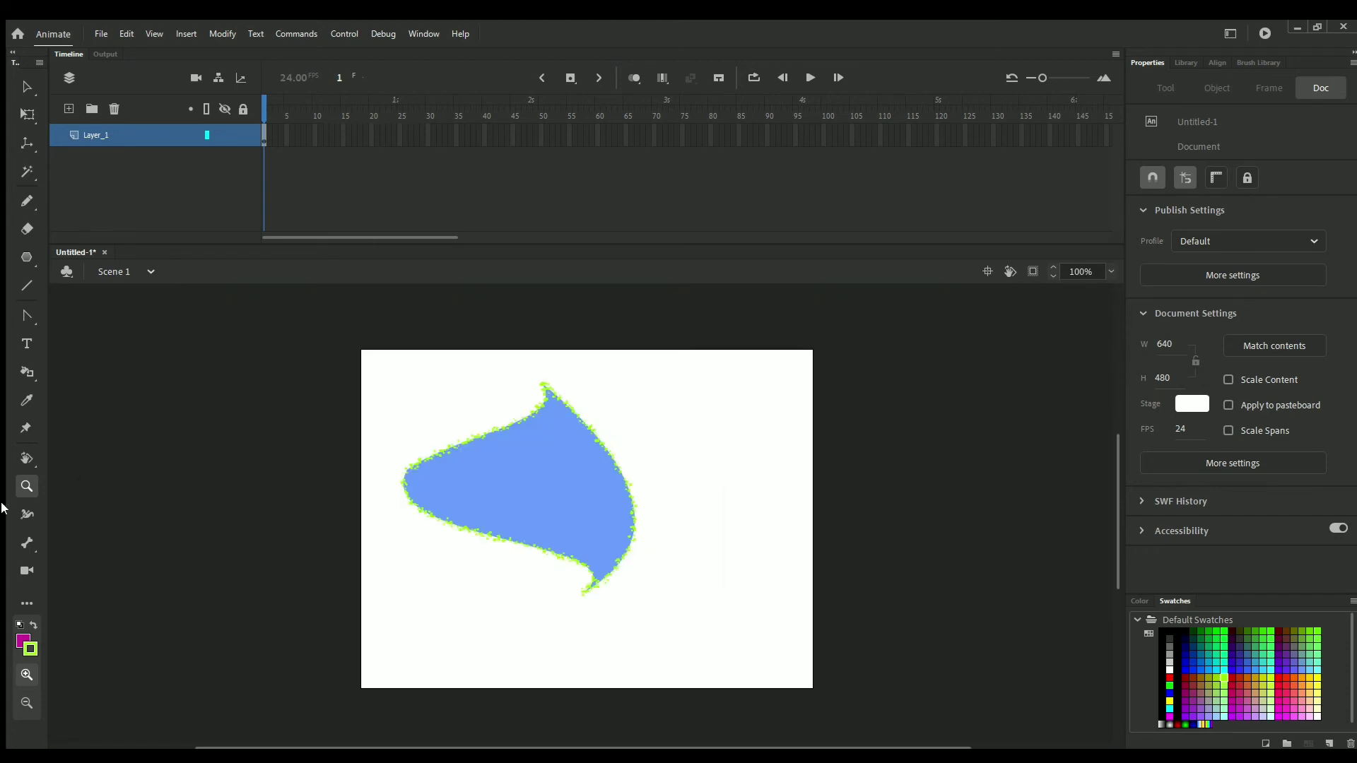
Draw a vertical line about 274 px long to the right of the blue shape.
click(25, 513)
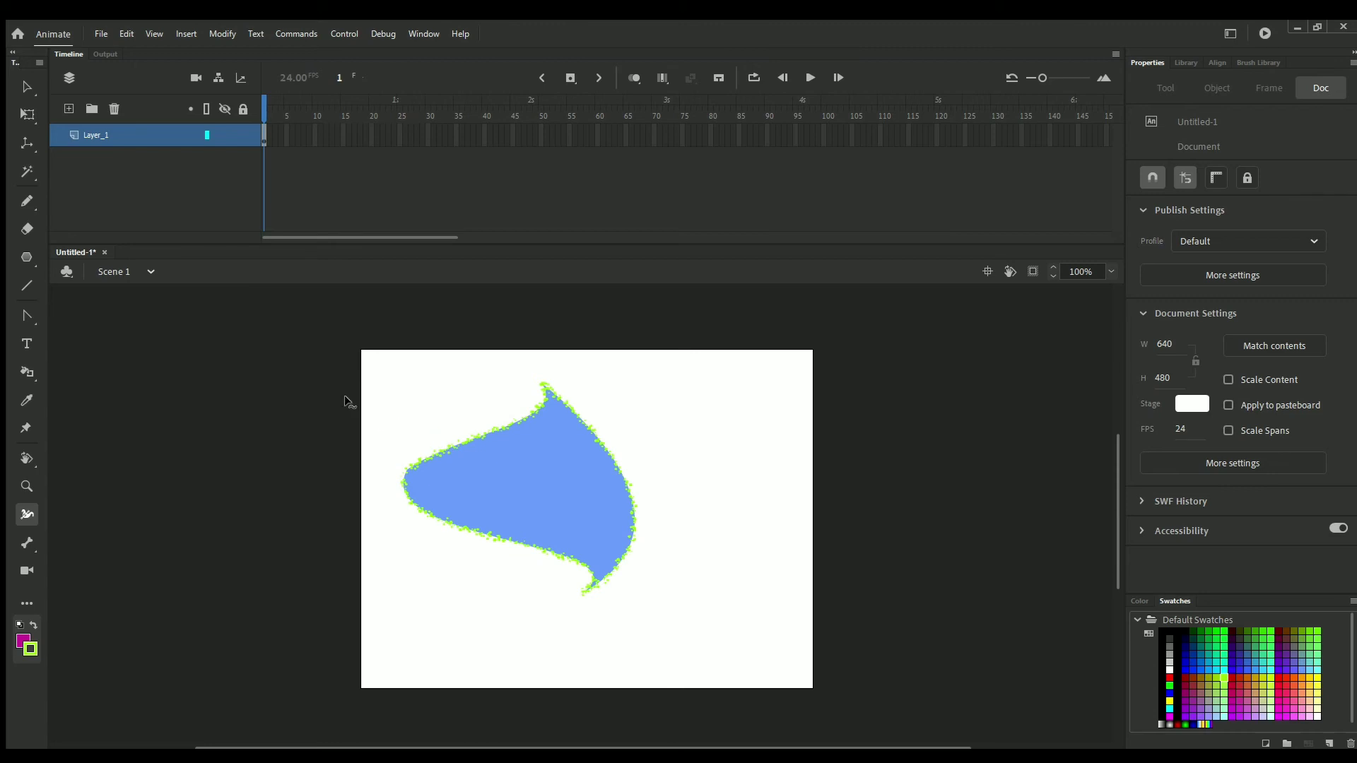
click(27, 286)
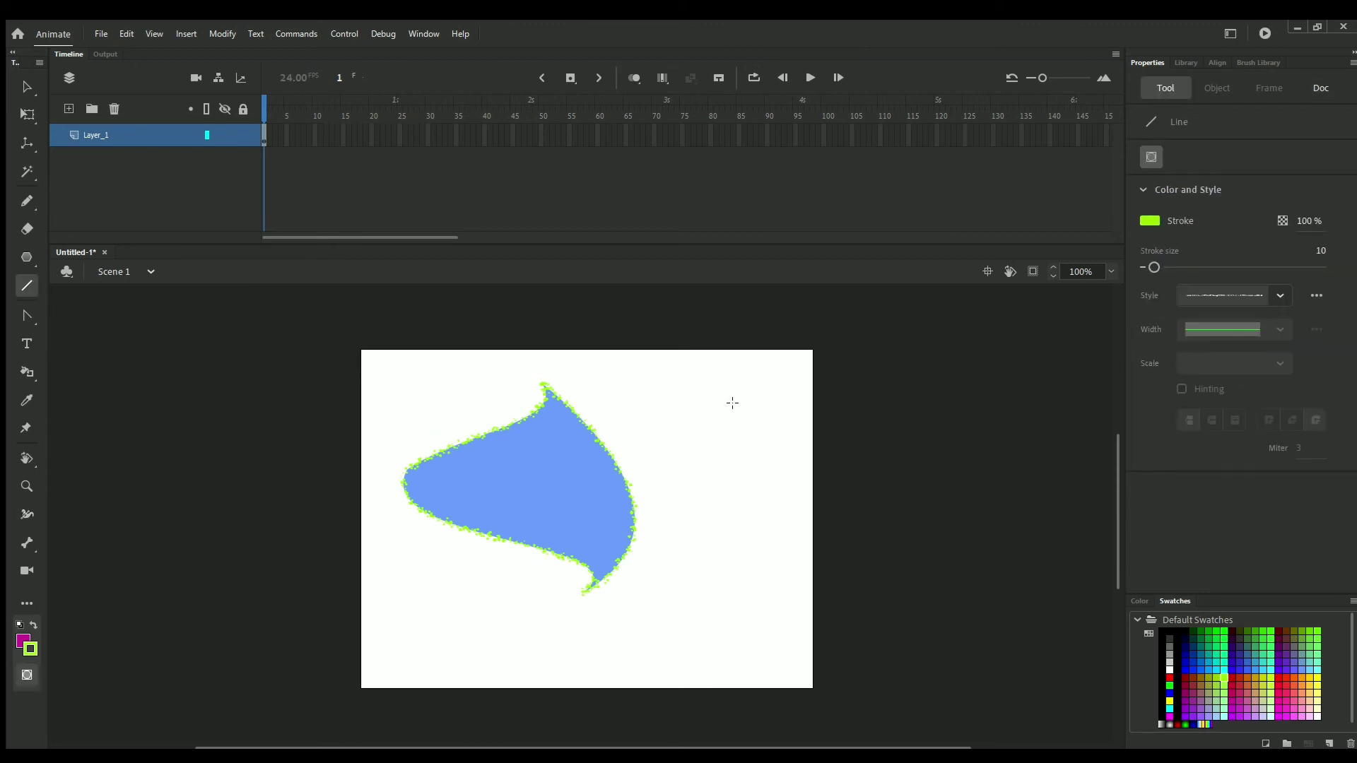
mouse_move(732, 402)
mouse_down()
mouse_move(718, 591)
mouse_move(730, 597)
mouse_up()
Give the vertical line a solid stroke style and set its stroke size to 64.
key(v)
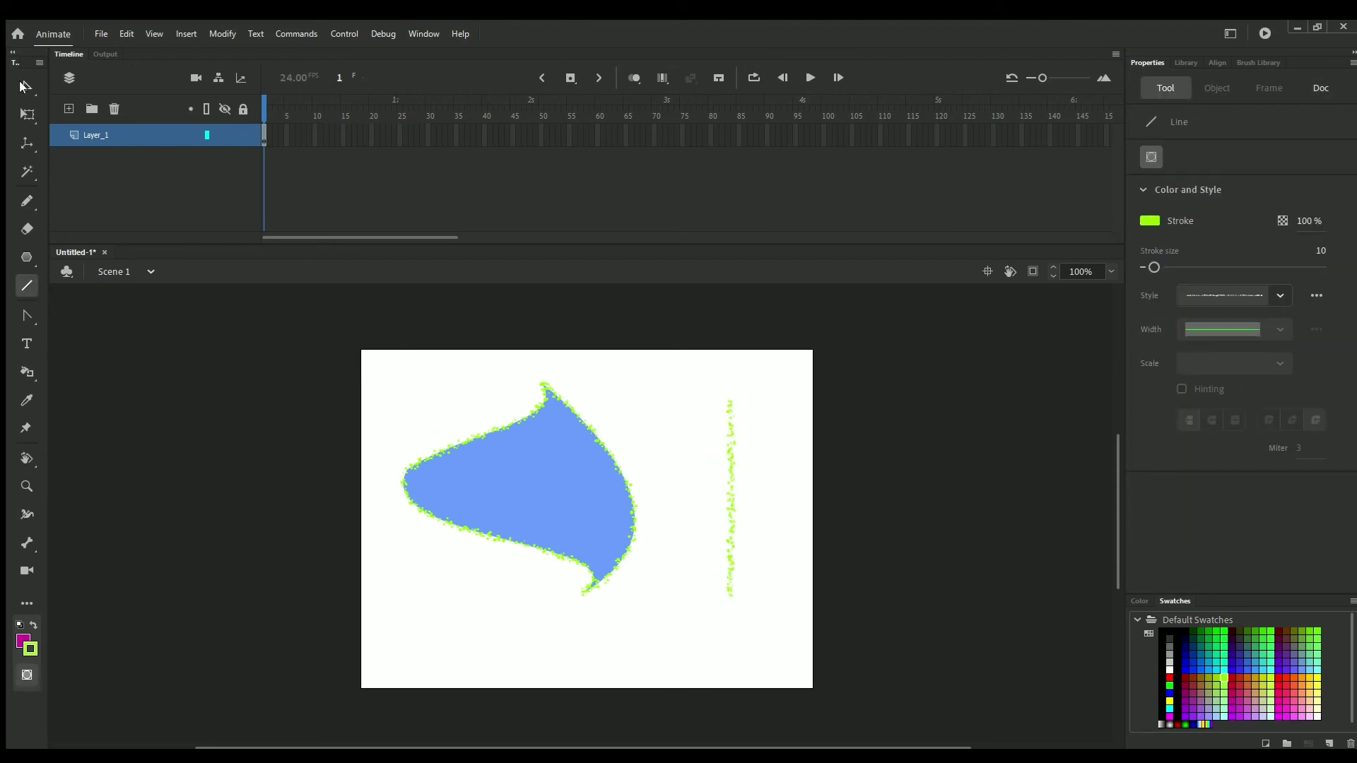
click(728, 434)
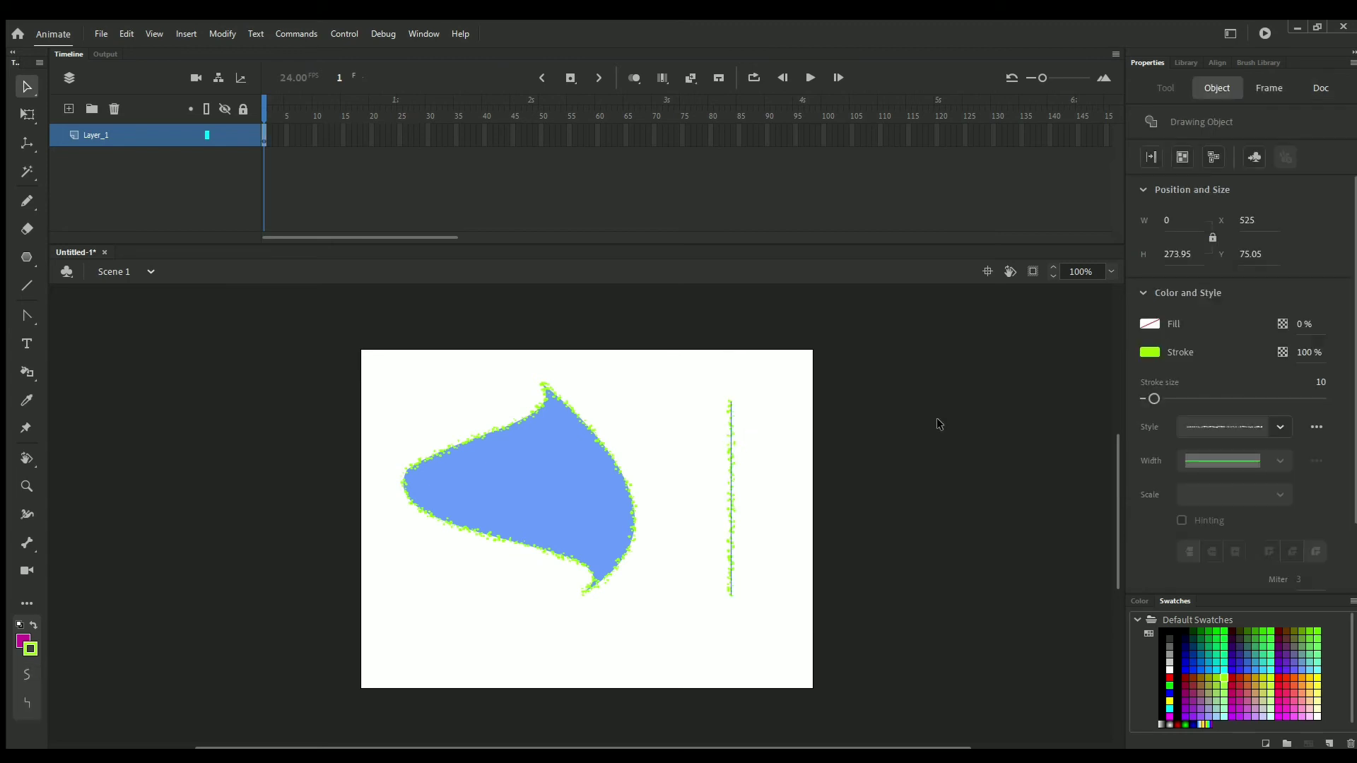
click(1231, 453)
drag(1145, 398, 1202, 398)
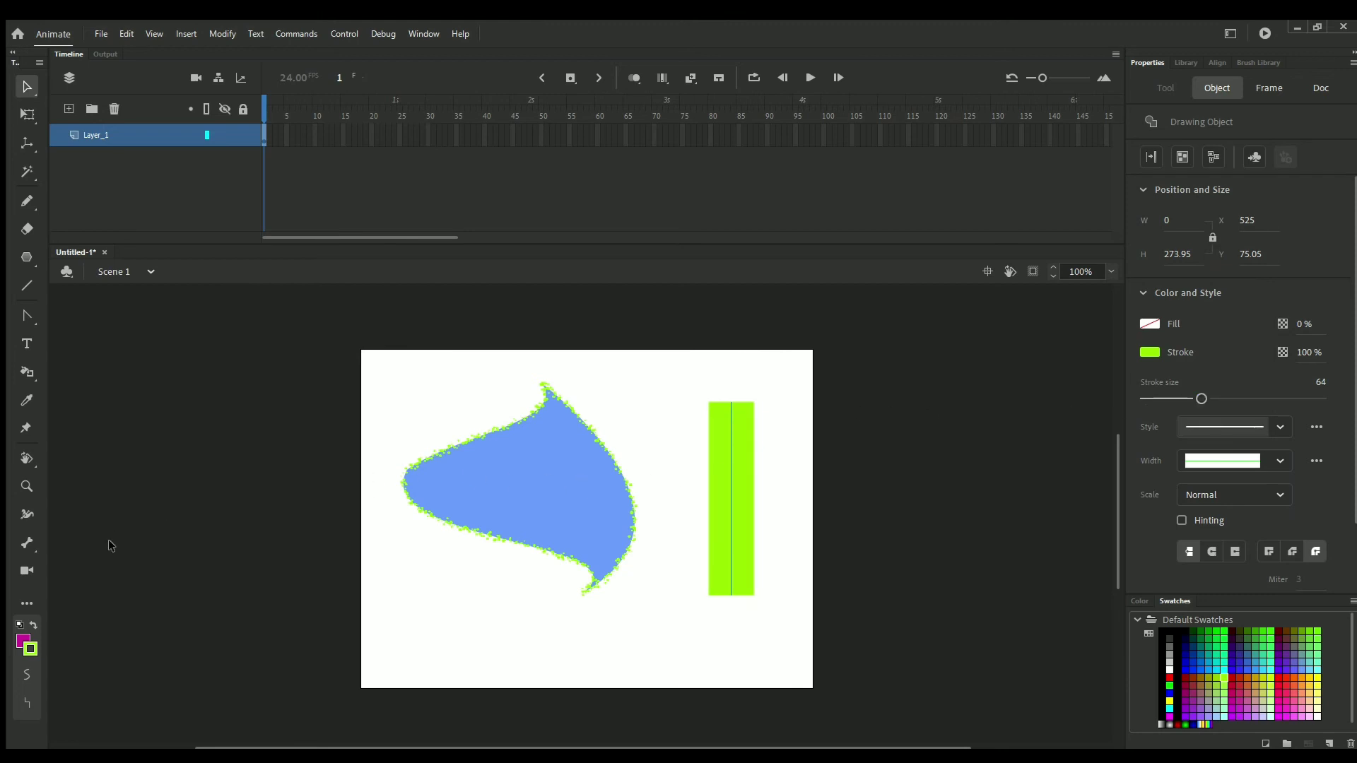
Reshape the thick vertical line with the Width tool, widening and narrowing it at several points along its length and at its upper end.
click(27, 514)
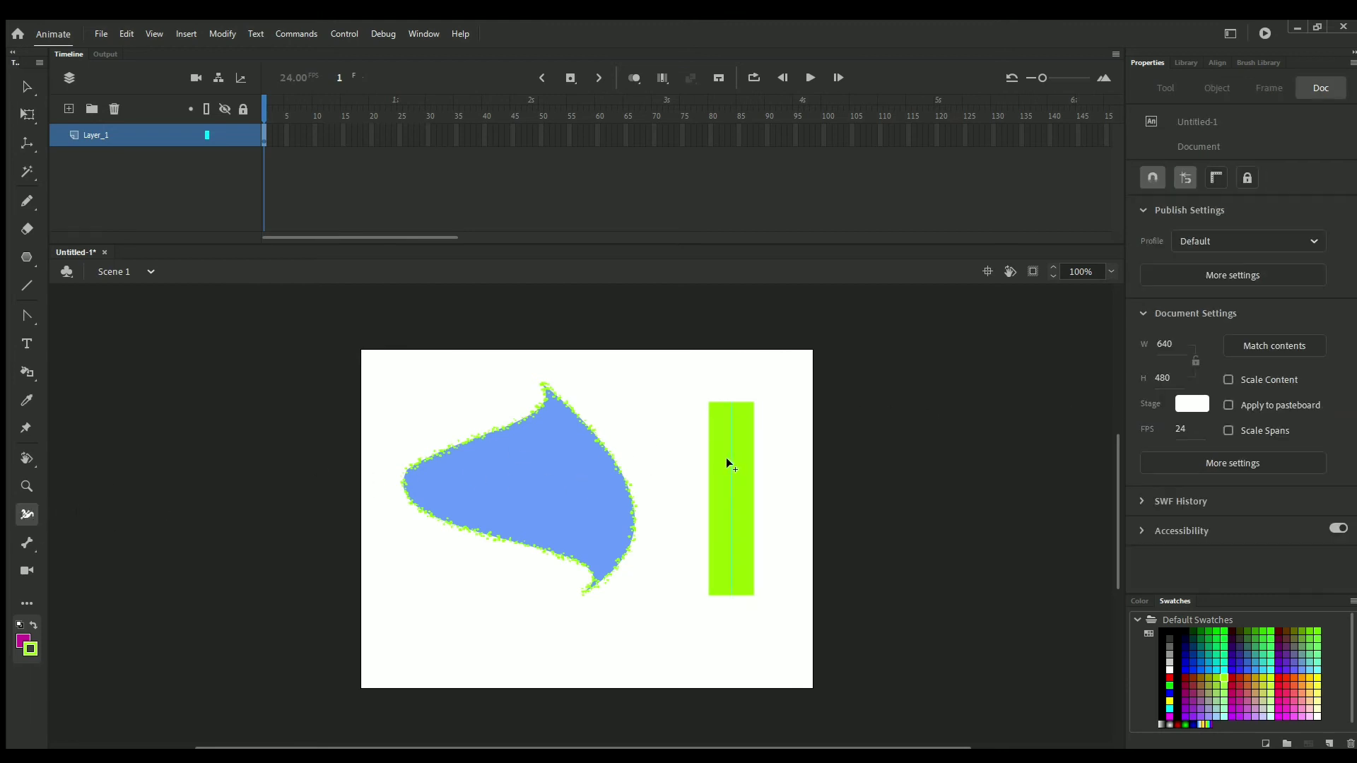
drag(725, 456, 629, 456)
drag(740, 499, 706, 497)
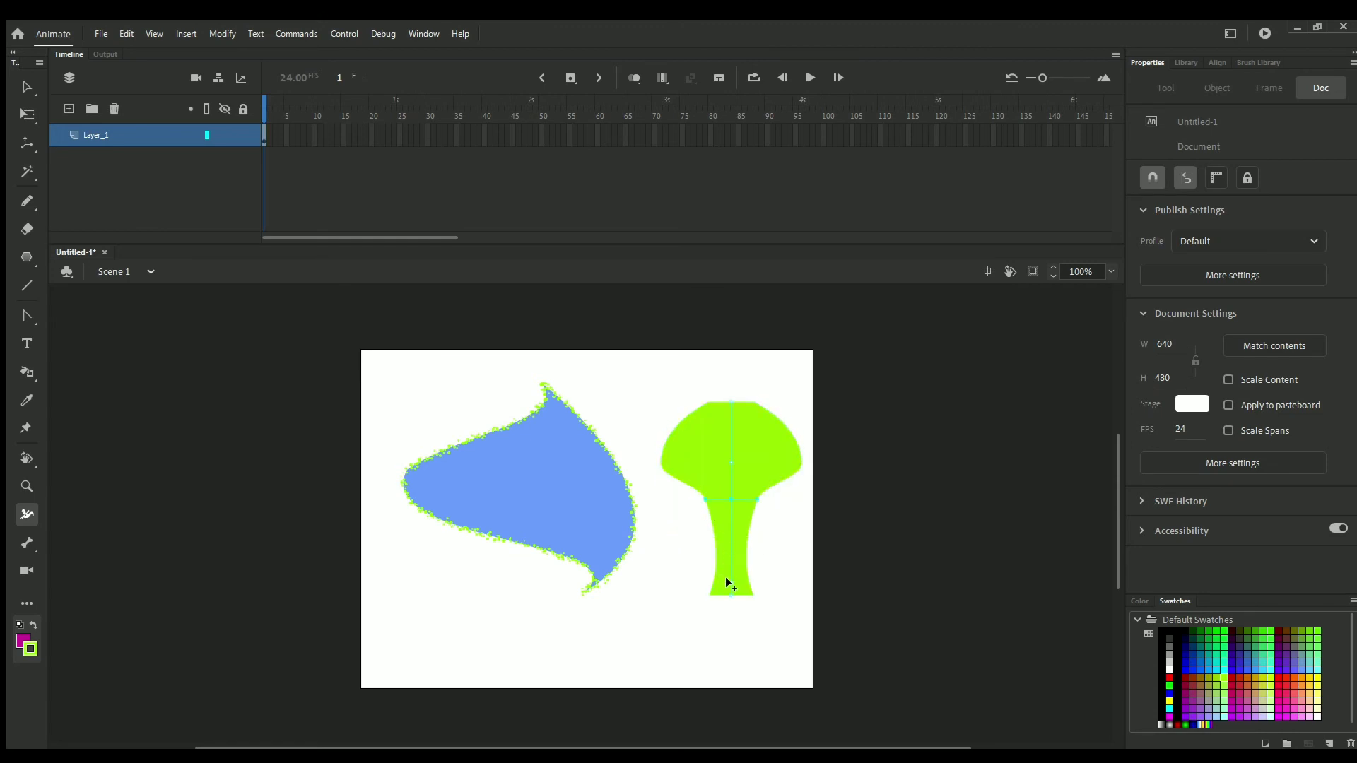
drag(726, 581, 761, 591)
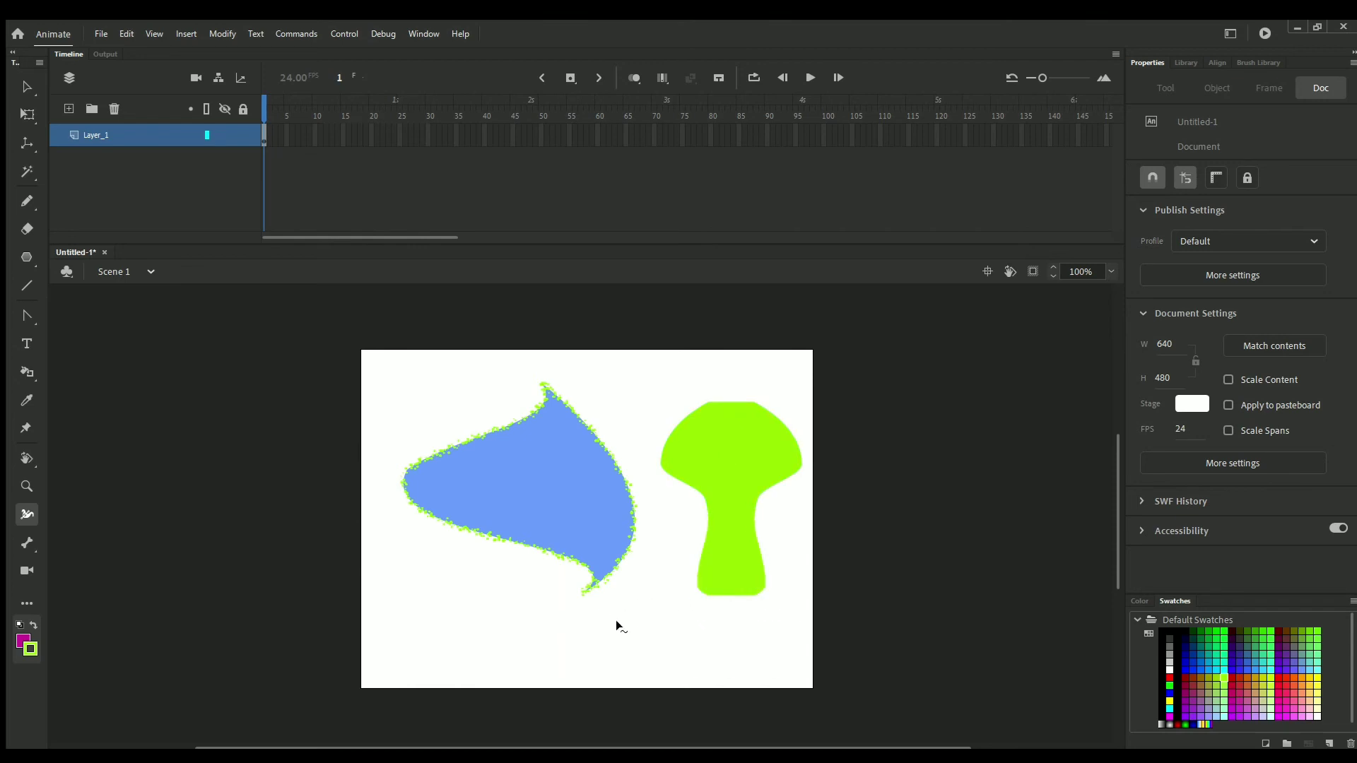
mouse_move(730, 438)
mouse_down()
mouse_move(675, 430)
mouse_move(716, 437)
mouse_up()
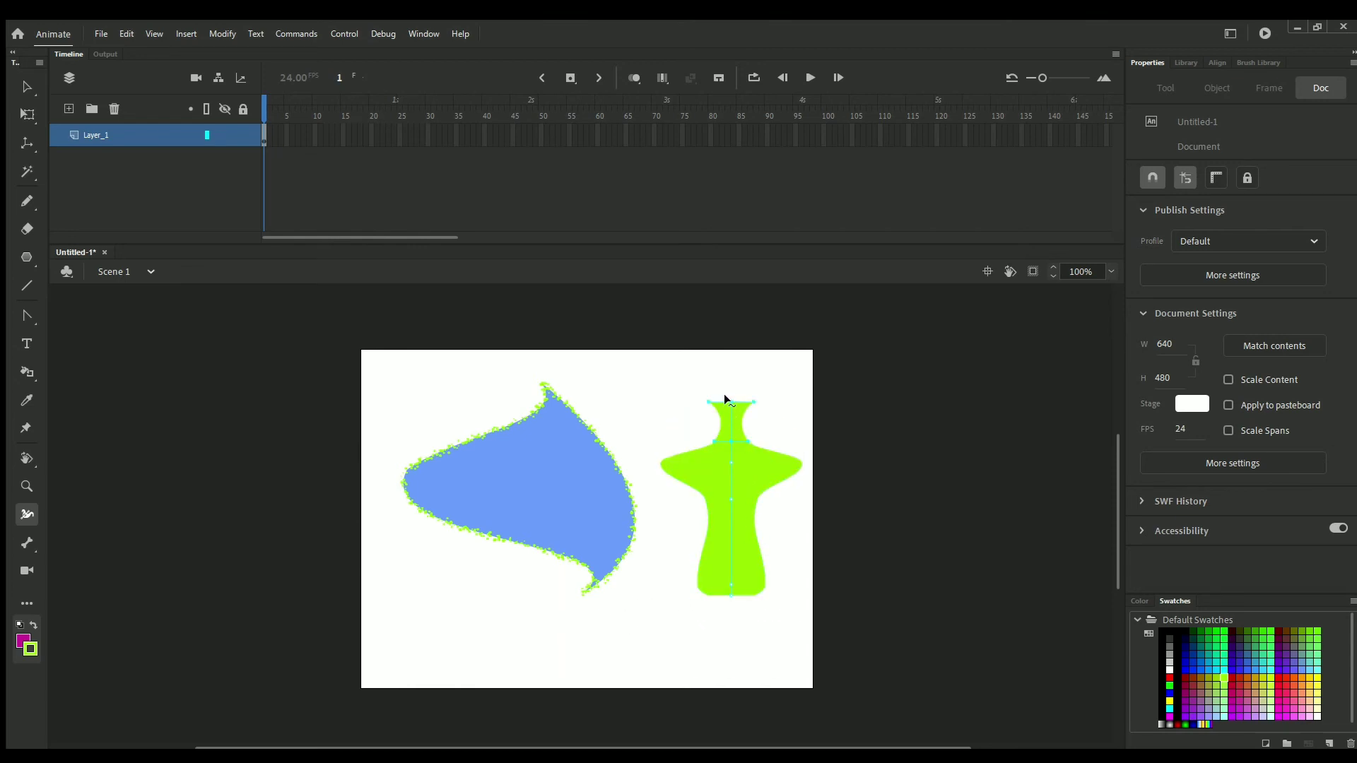
drag(705, 402, 643, 521)
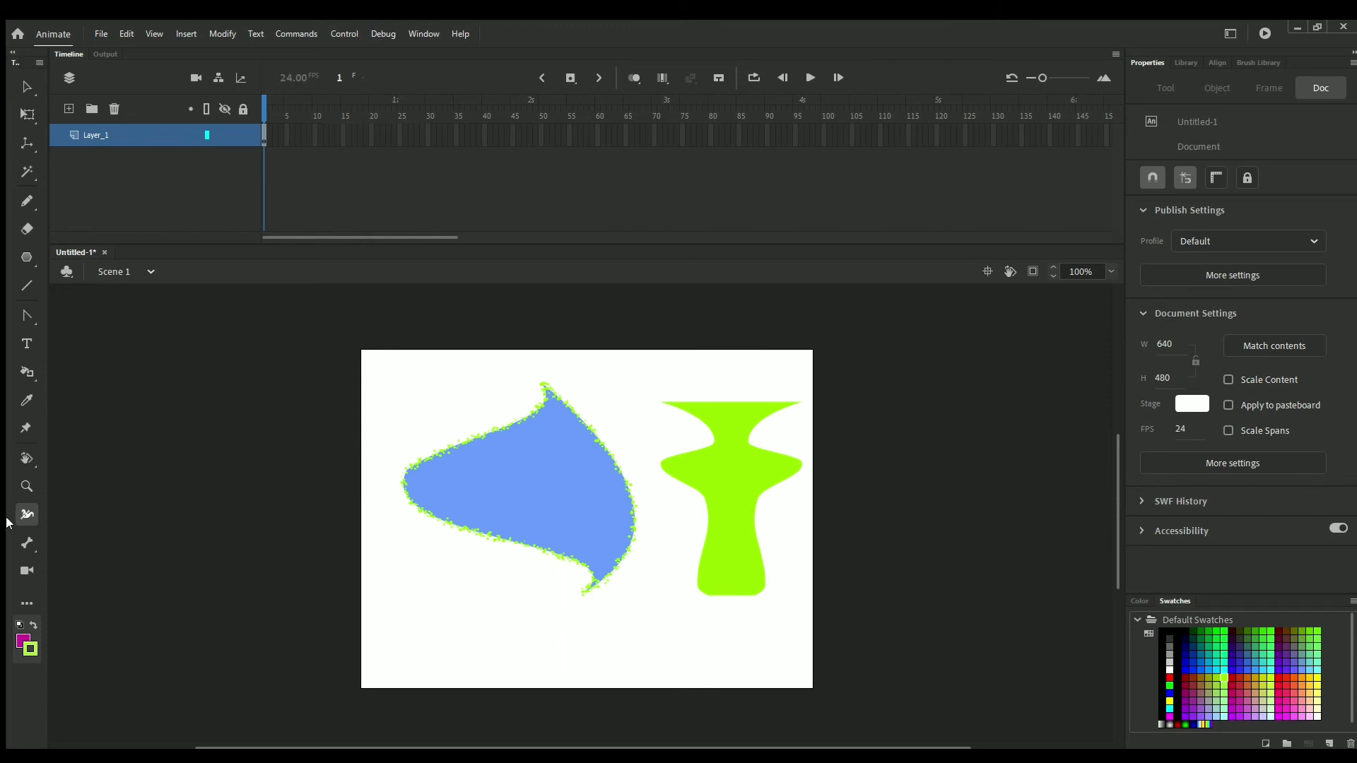
Swap the fill and stroke colours on the reshaped vertical line to make its stroke magenta, then deselect it.
click(27, 542)
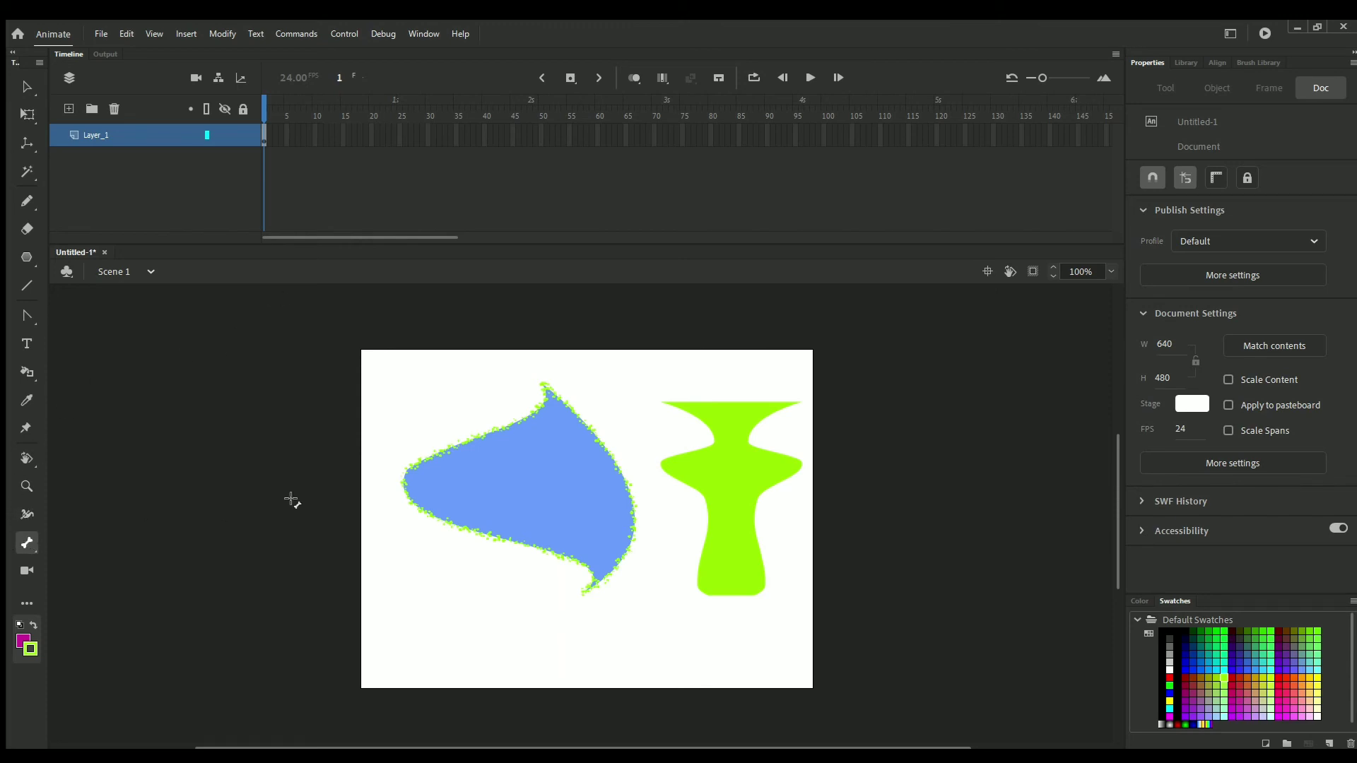
click(725, 517)
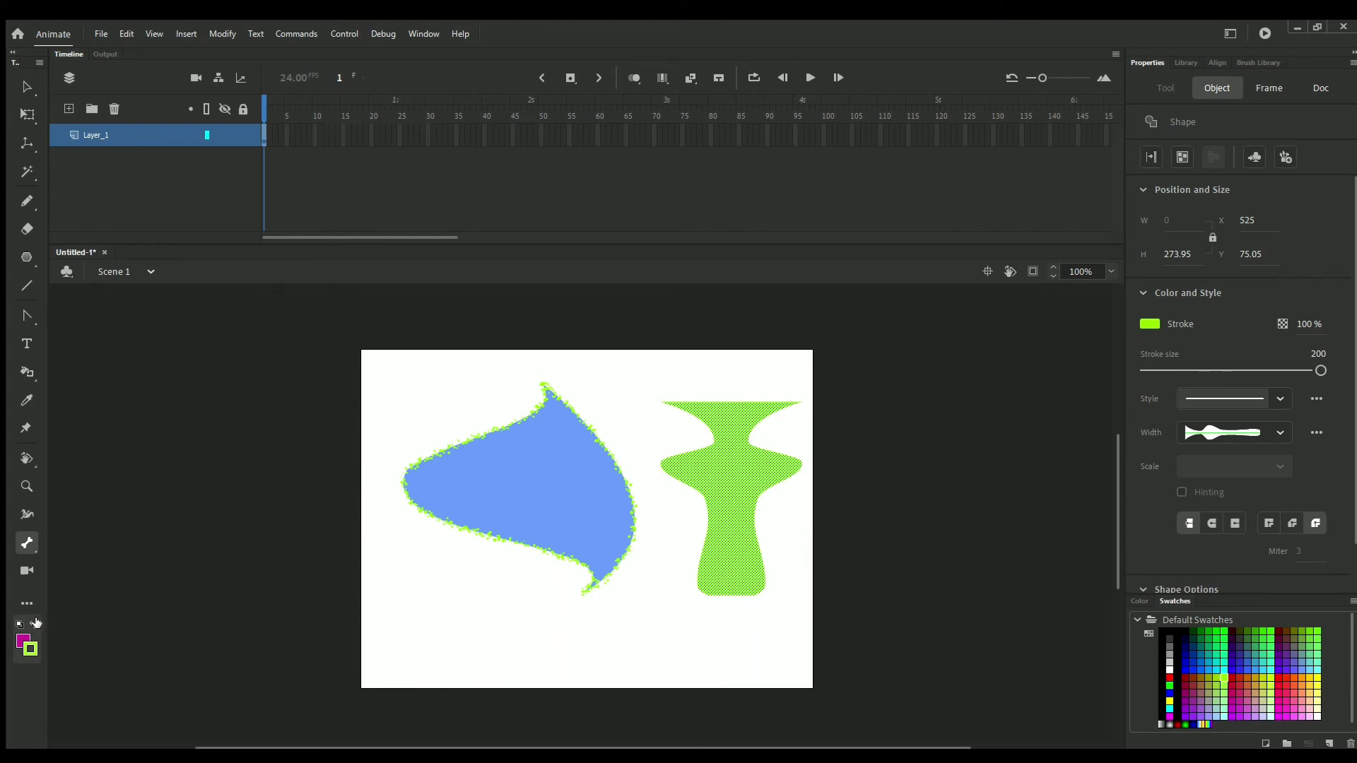
click(35, 622)
click(35, 623)
click(35, 624)
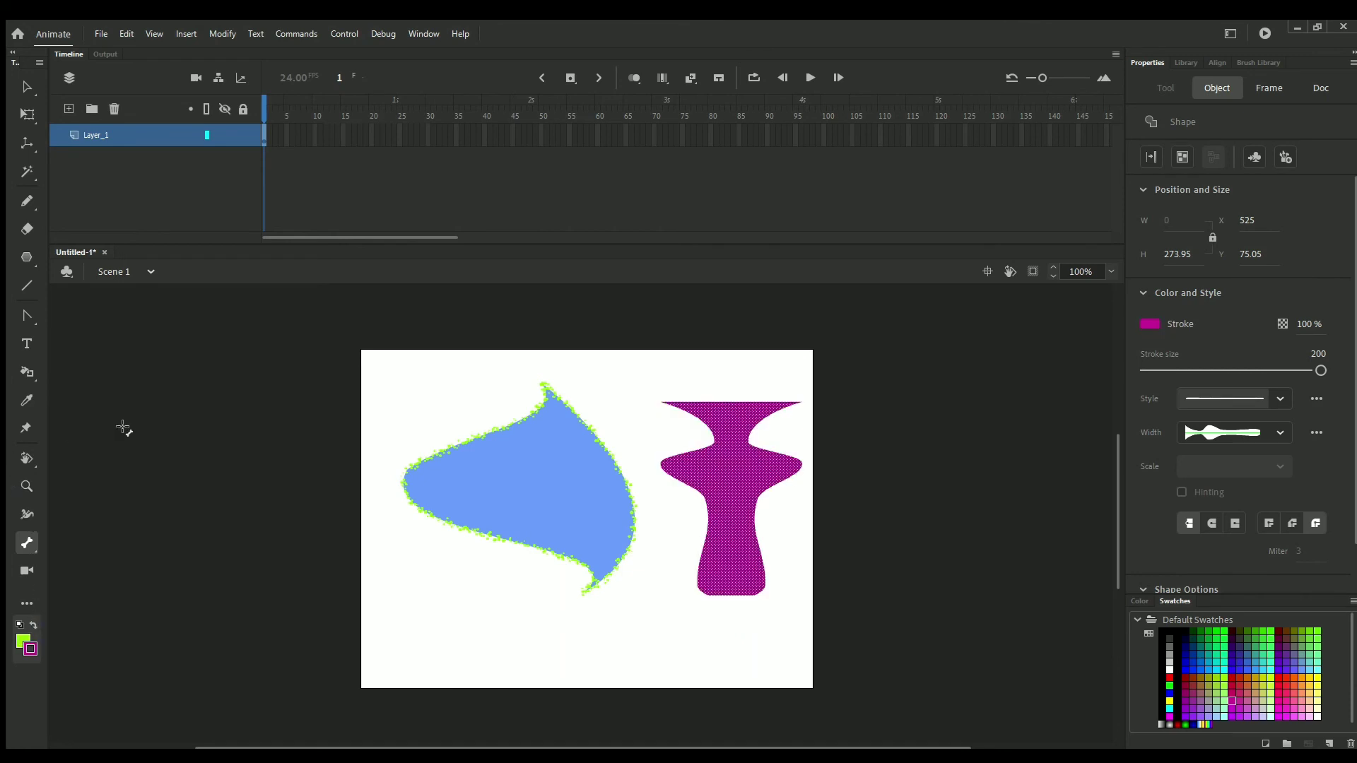
click(159, 410)
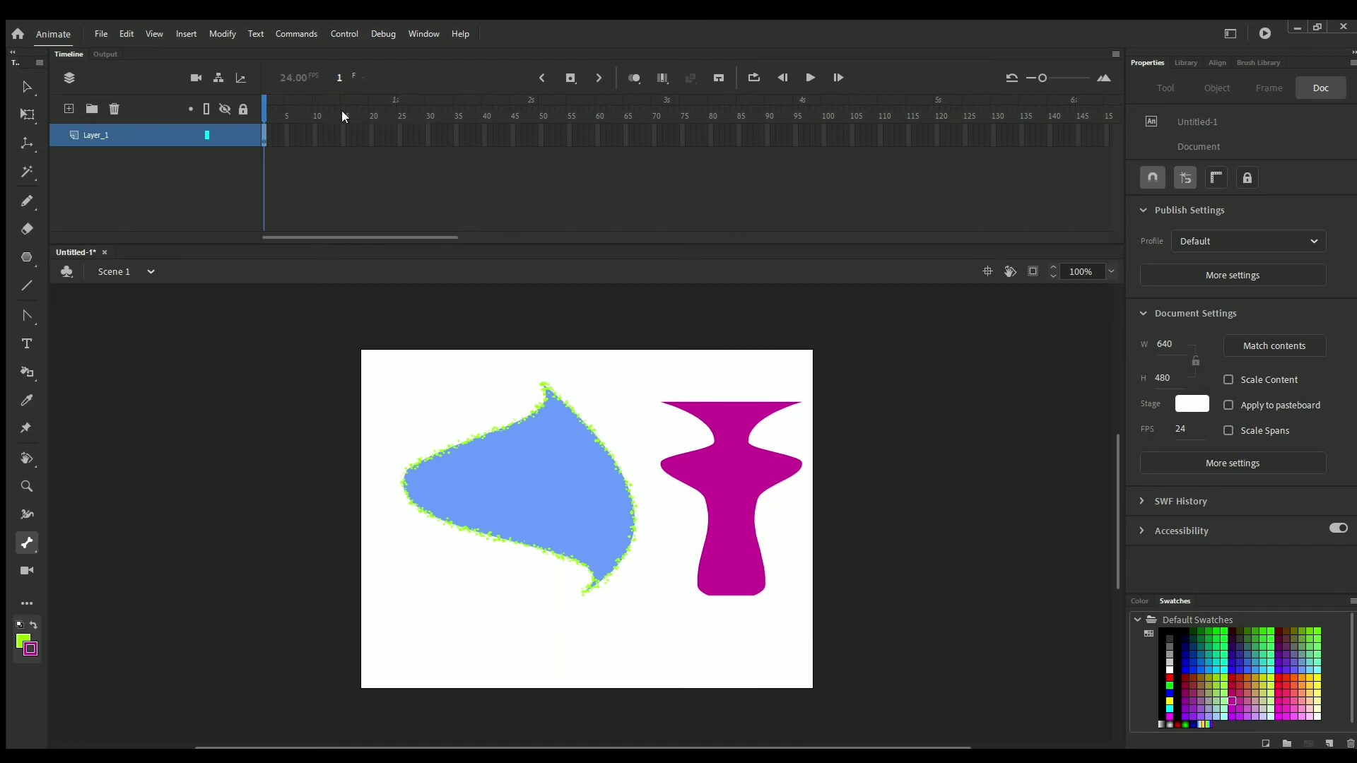
Delete both the blue shape and the magenta line from the stage.
click(27, 86)
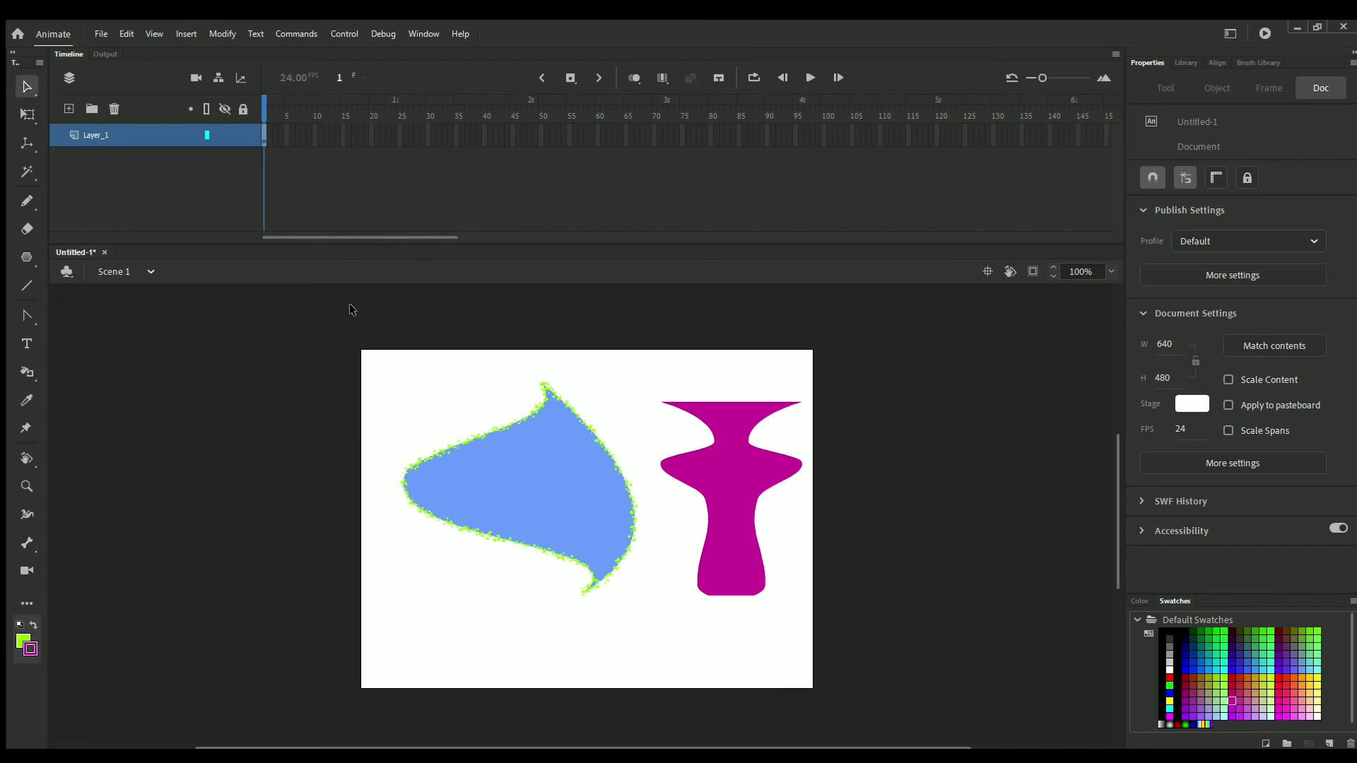
drag(350, 307, 841, 696)
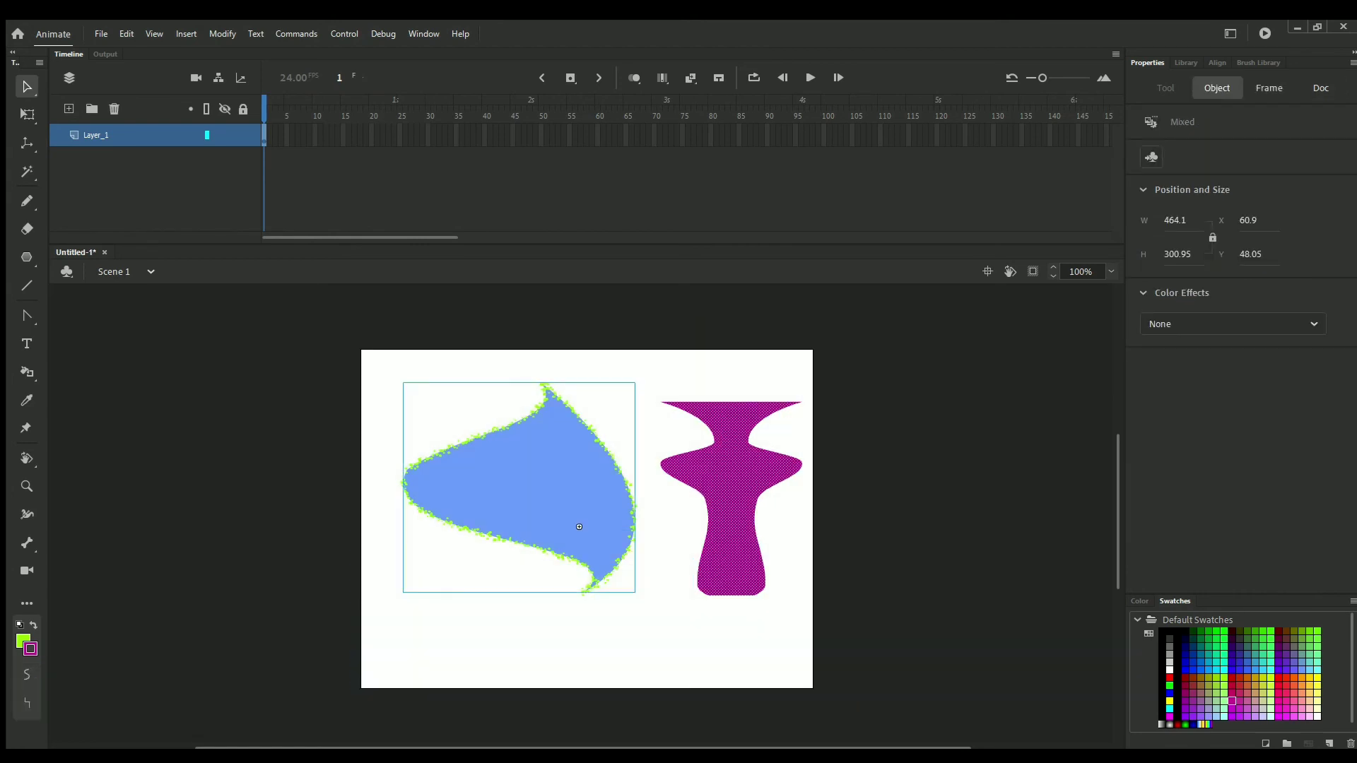
key(Delete)
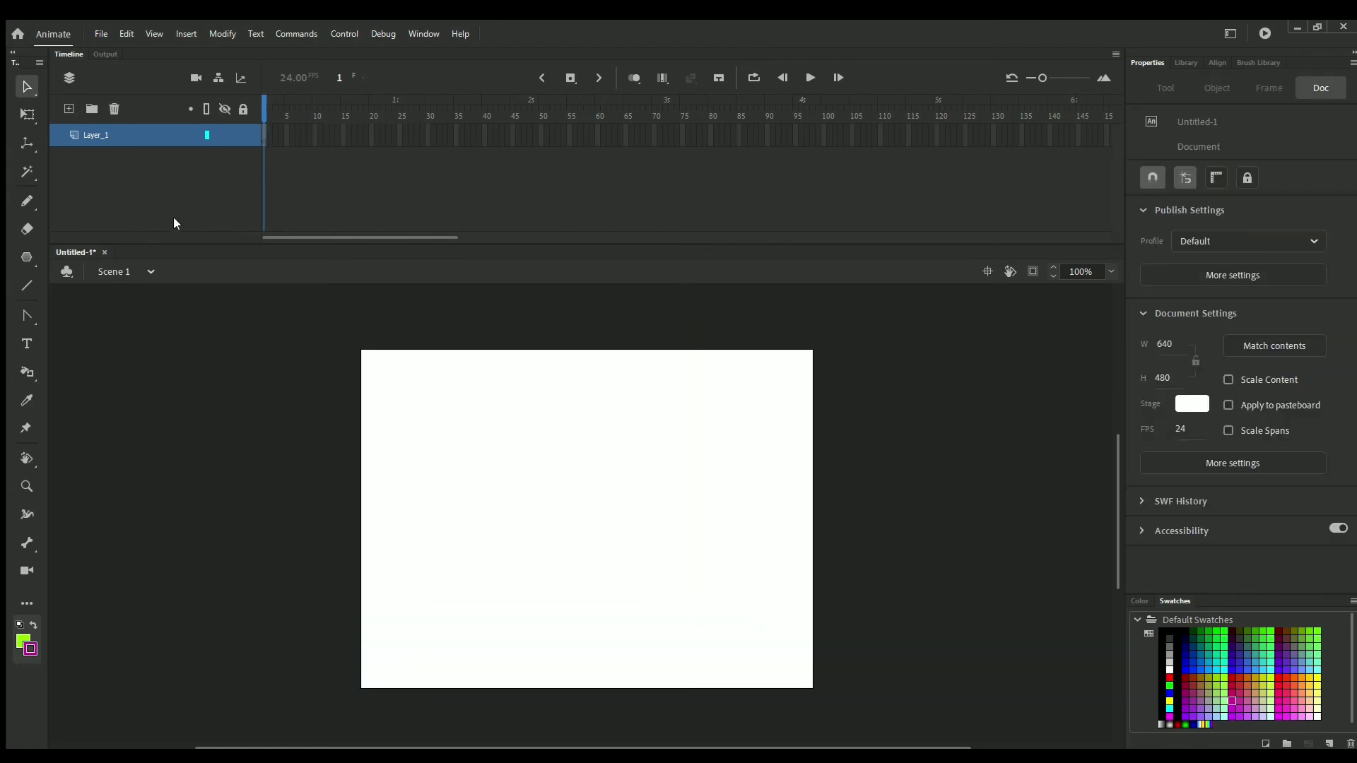
Draw a thick magenta line sloping down to the right, then add a new layer with a second line crossing it.
click(27, 285)
drag(419, 404, 699, 477)
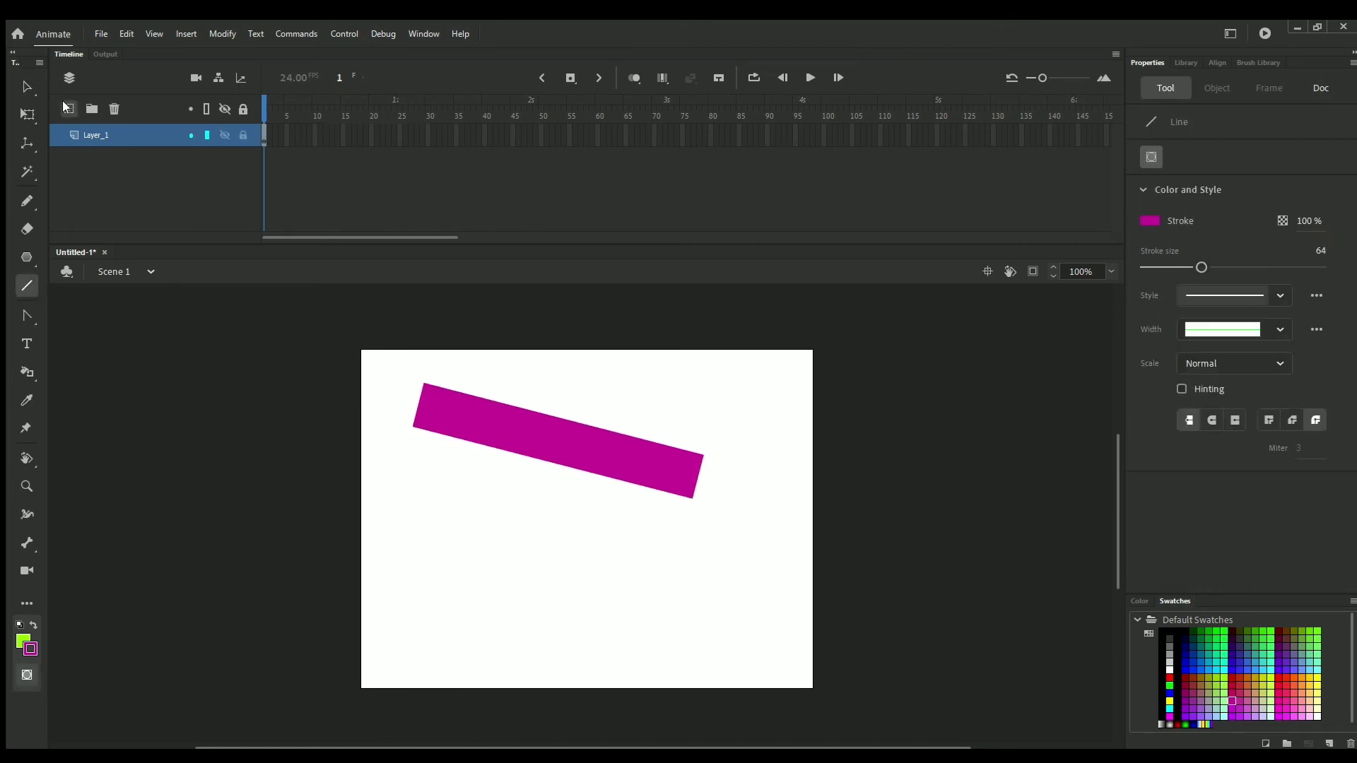
click(69, 108)
mouse_move(453, 548)
mouse_down()
mouse_move(707, 397)
mouse_move(726, 400)
mouse_up()
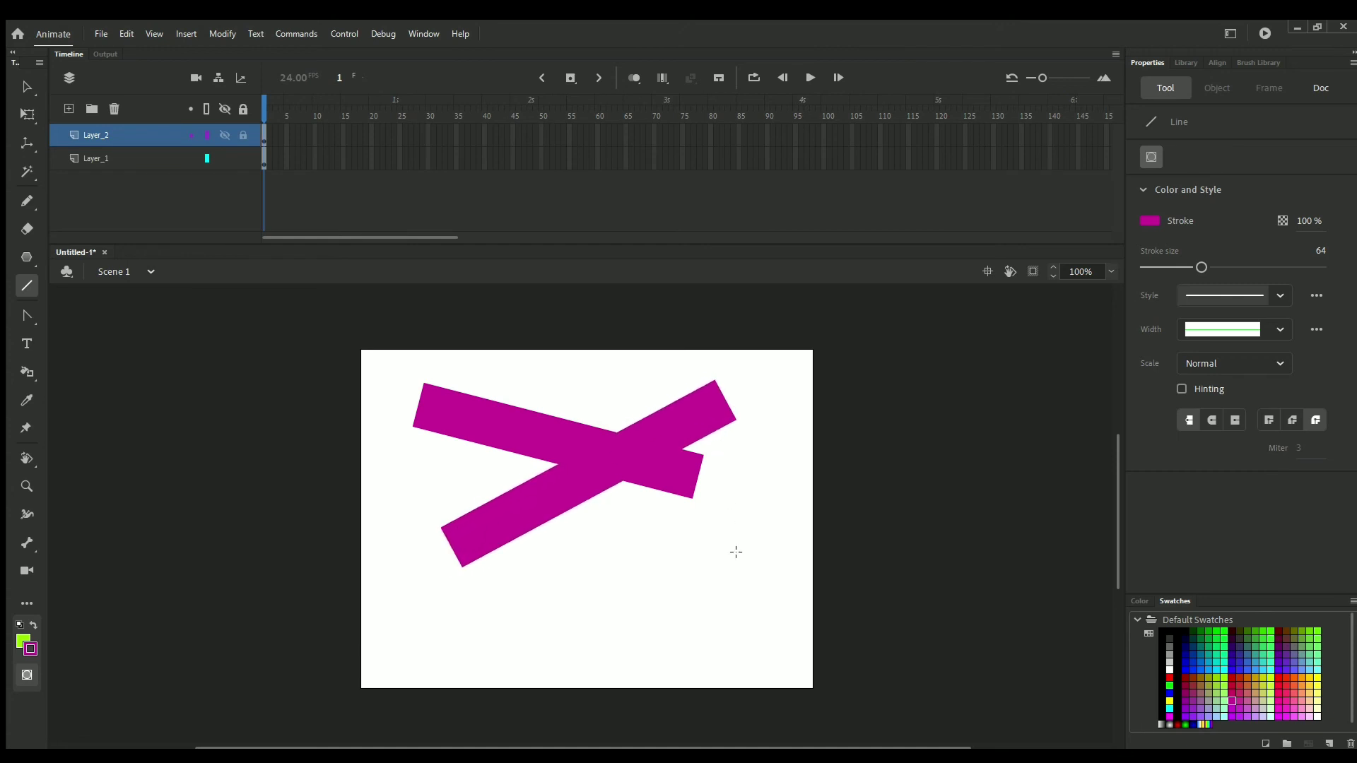
Recolour the second line, on Layer_2, to green by swapping the fill and stroke colours, then deselect it.
click(25, 85)
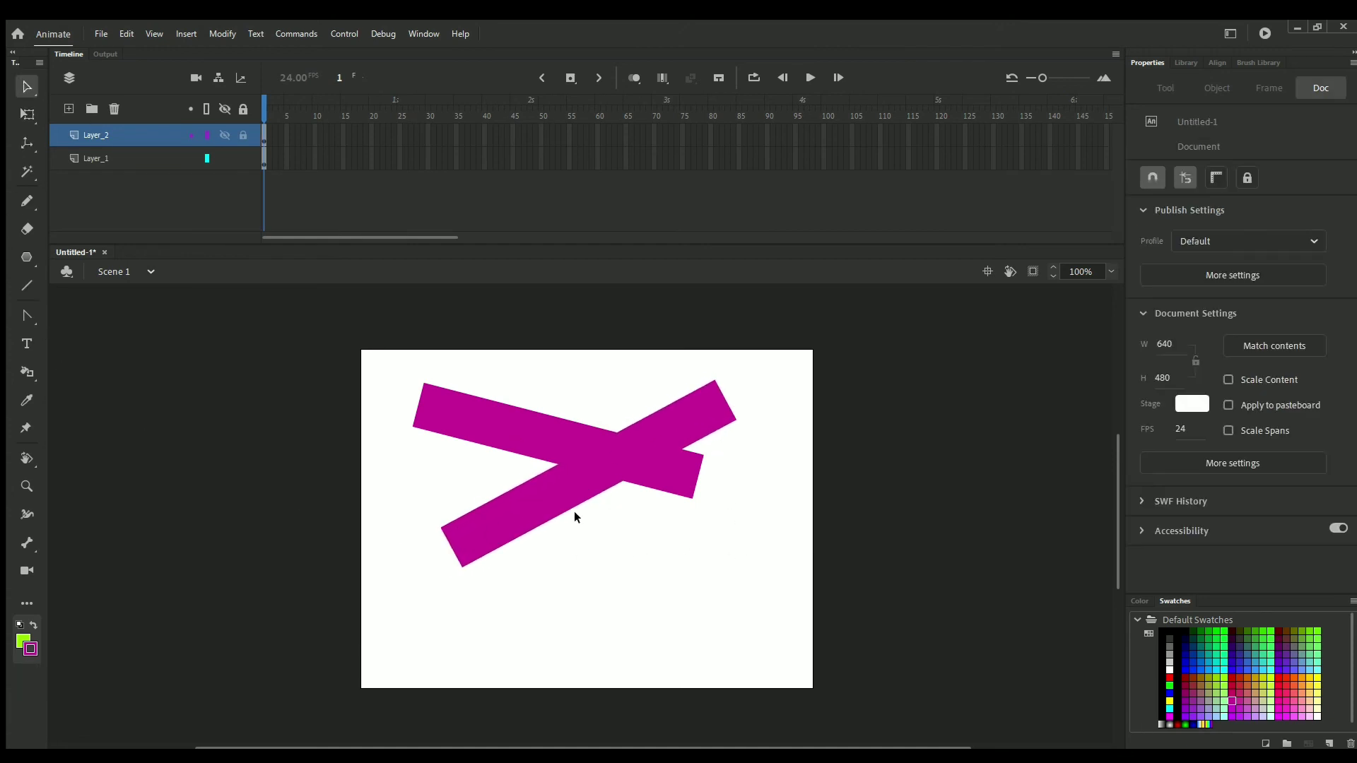
click(527, 499)
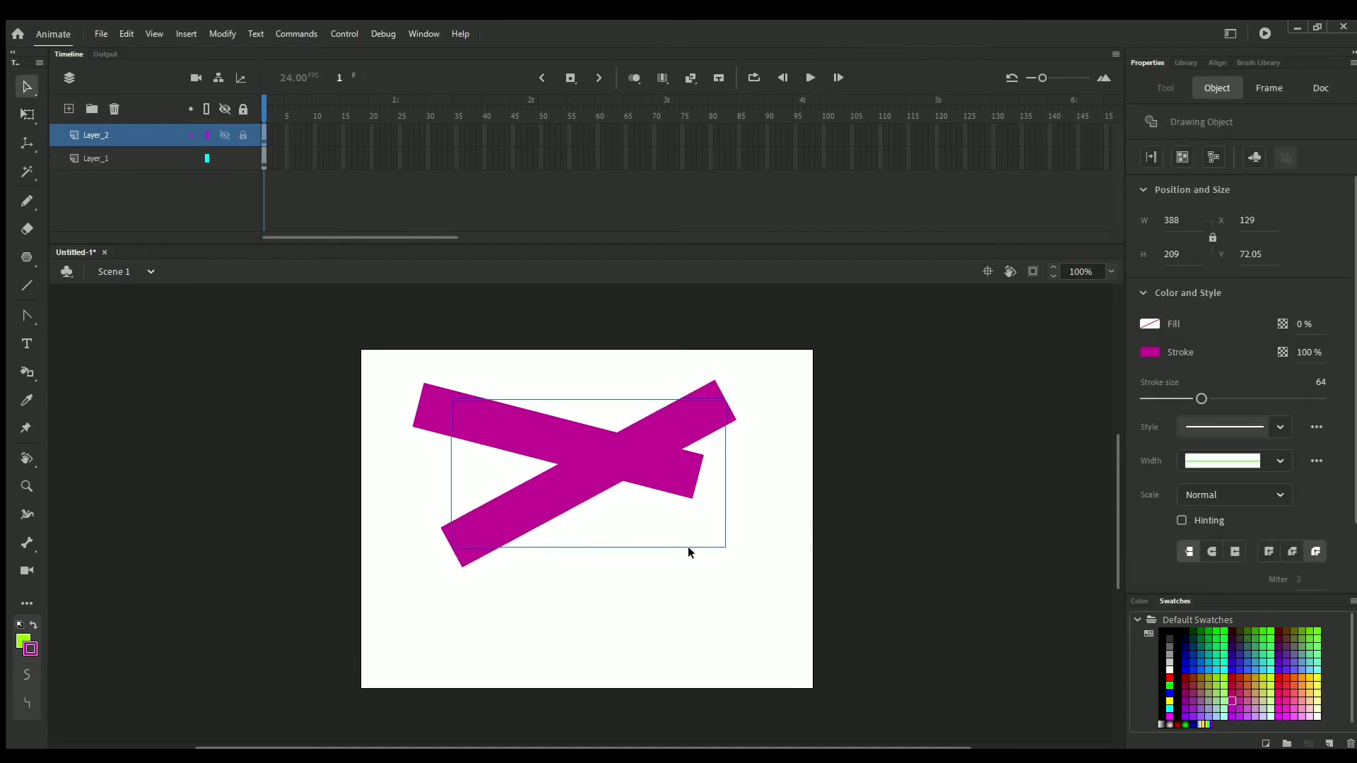
click(33, 625)
click(346, 495)
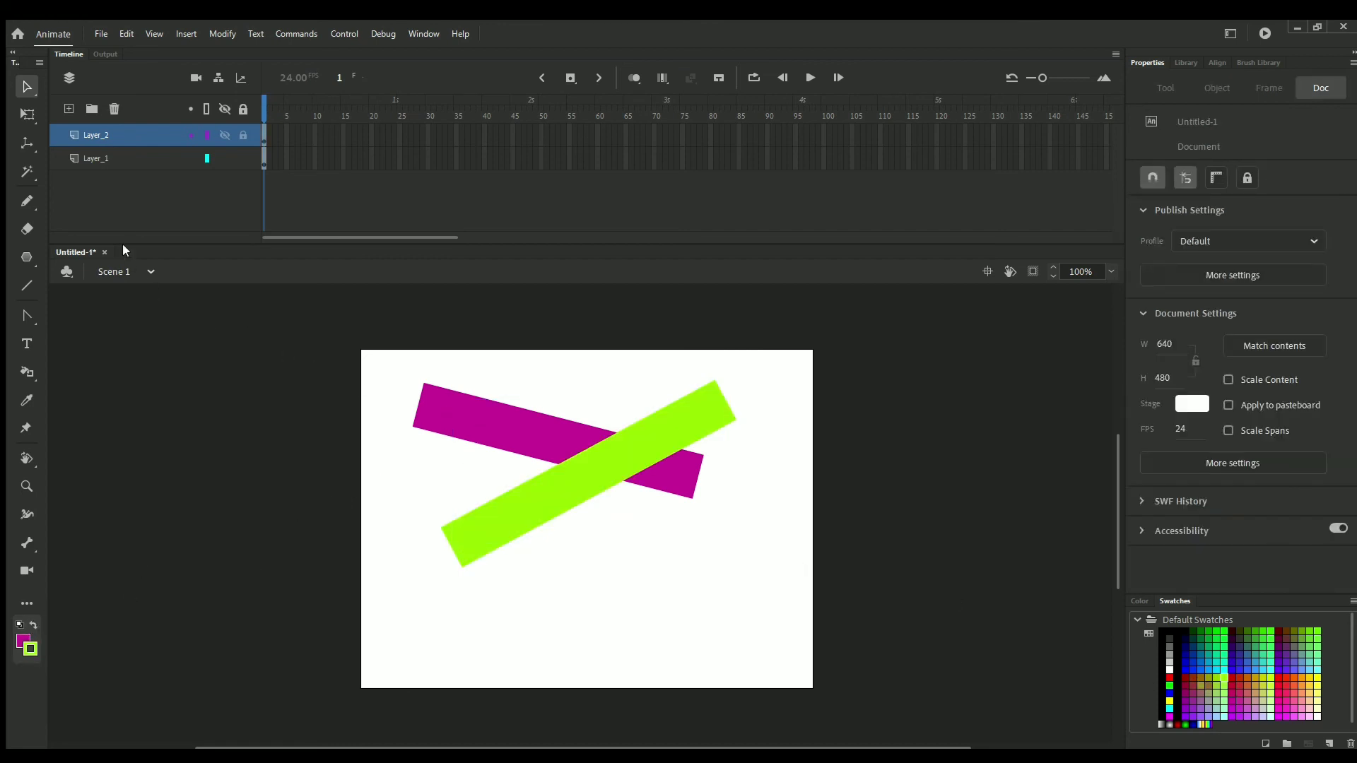
Swap the order of the two layers and back again, then move the green line down and to the left.
mouse_move(110, 134)
mouse_down()
mouse_move(104, 160)
mouse_move(117, 125)
mouse_up()
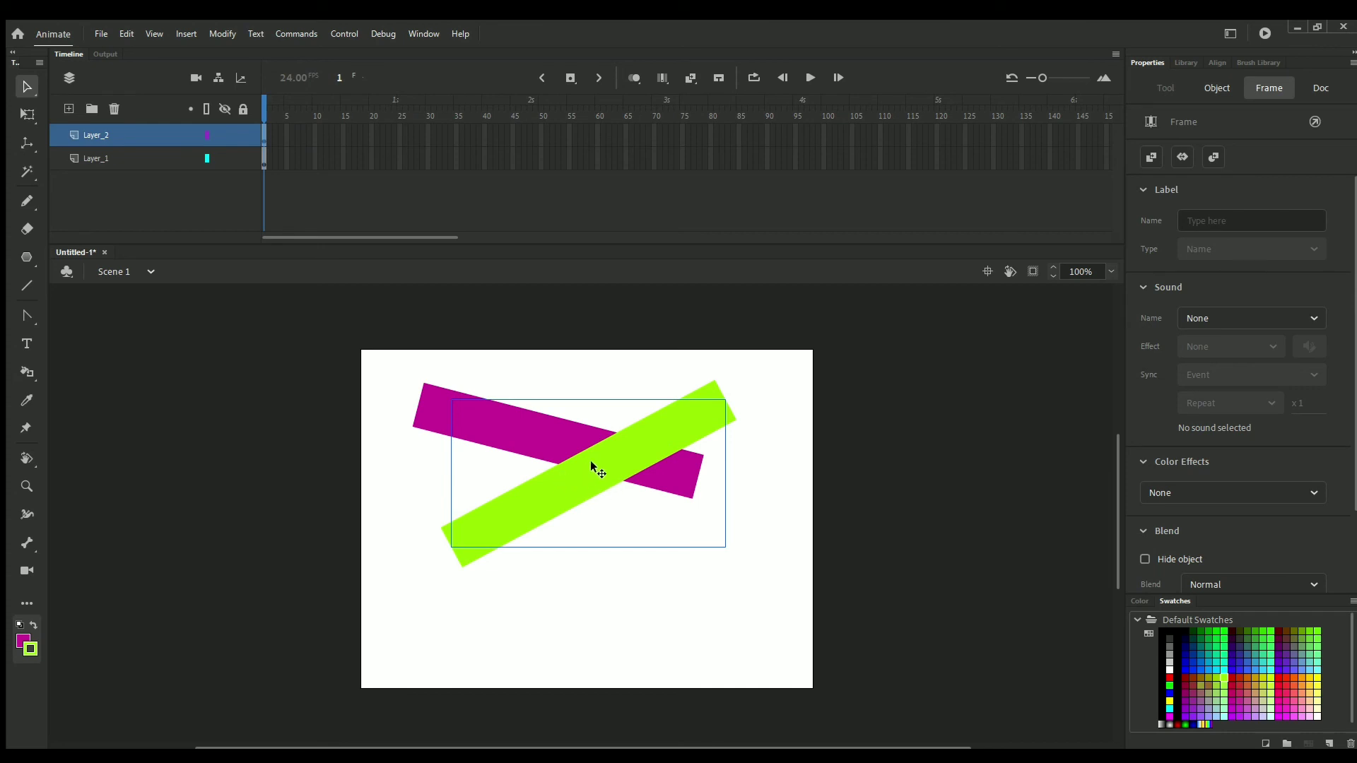
drag(591, 461, 569, 492)
click(790, 485)
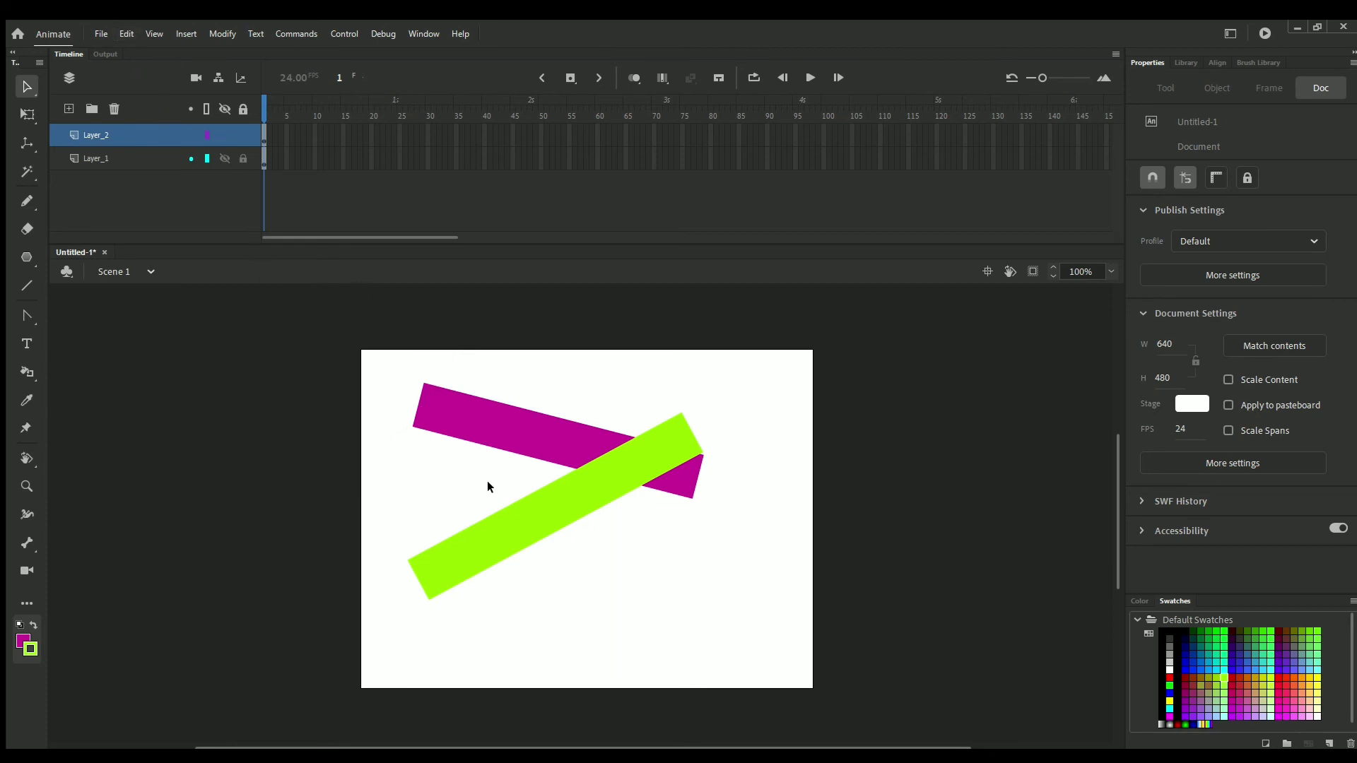
Undo the recent edits step by step, back past the second line's move, layer reordering, recolouring and drawing.
click(500, 521)
key(Left)
key(Left)
key(Left)
key(Left)
key(Left)
key(Left)
drag(518, 444, 554, 412)
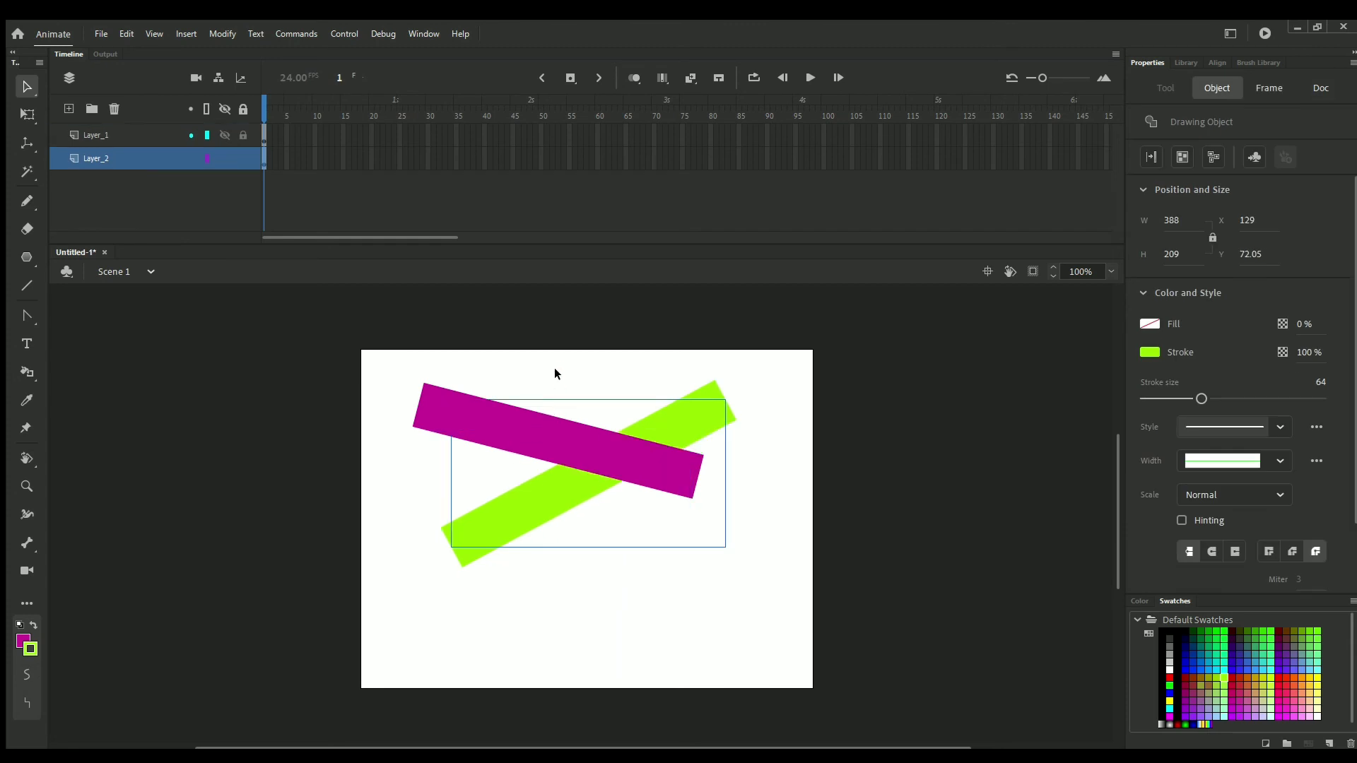
key(ctrl+z)
key(ctrl+z)
click(539, 343)
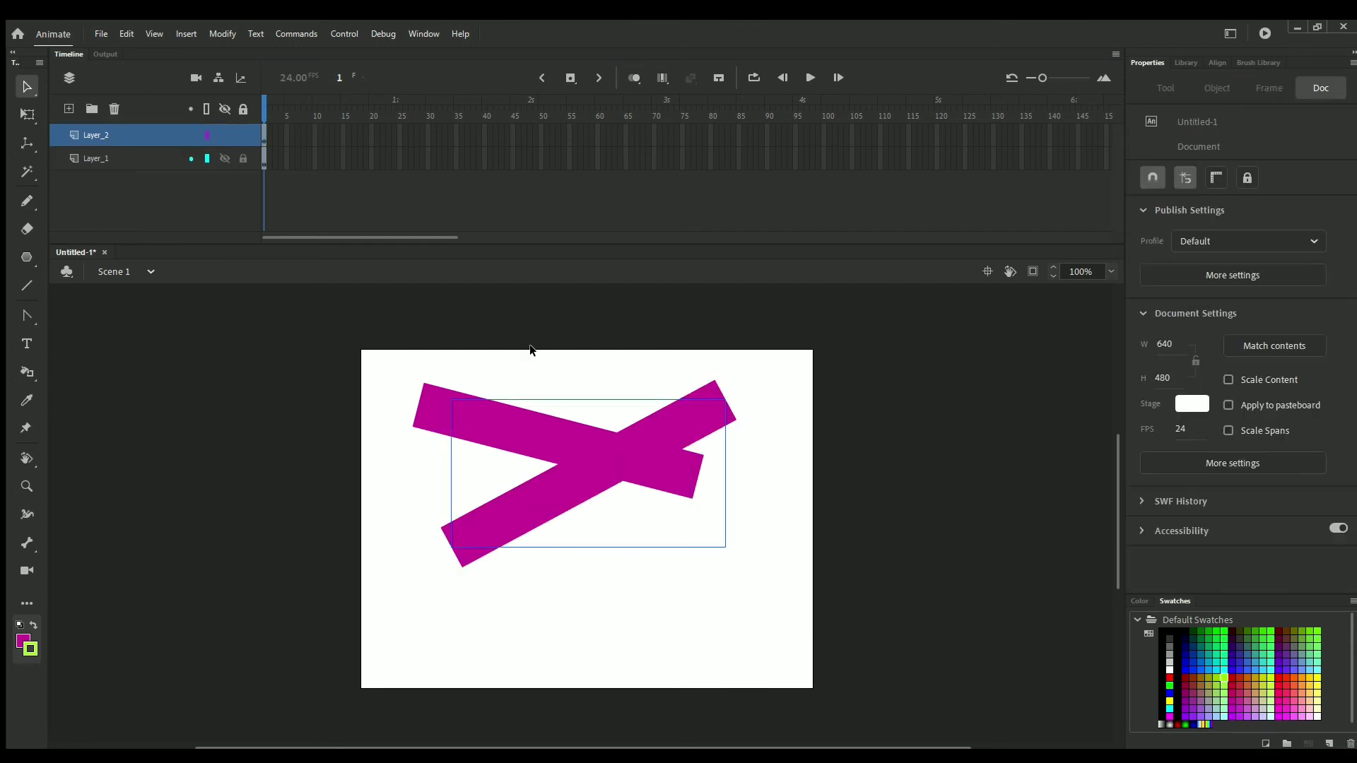
key(ctrl+z)
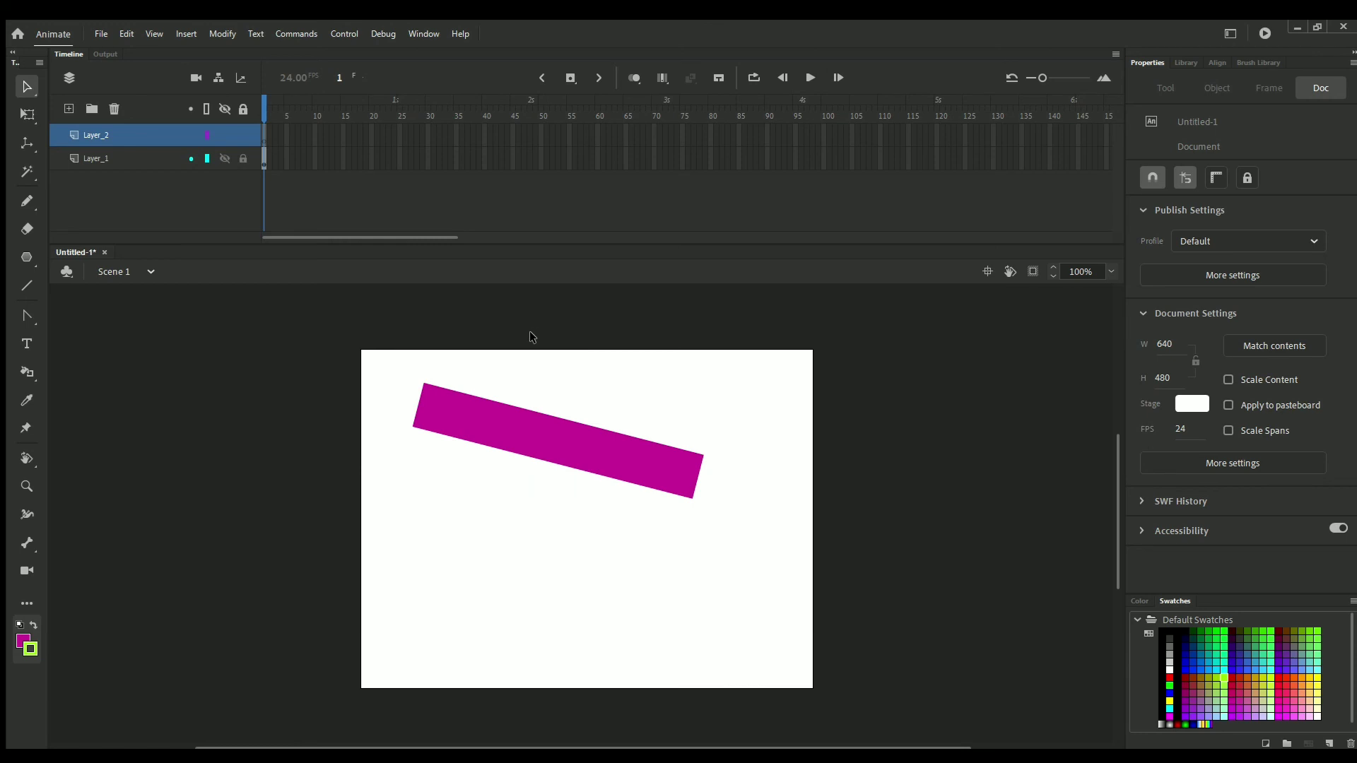
Redo all the undone edits, from drawing the second line to its recolouring and move.
key(ctrl+y)
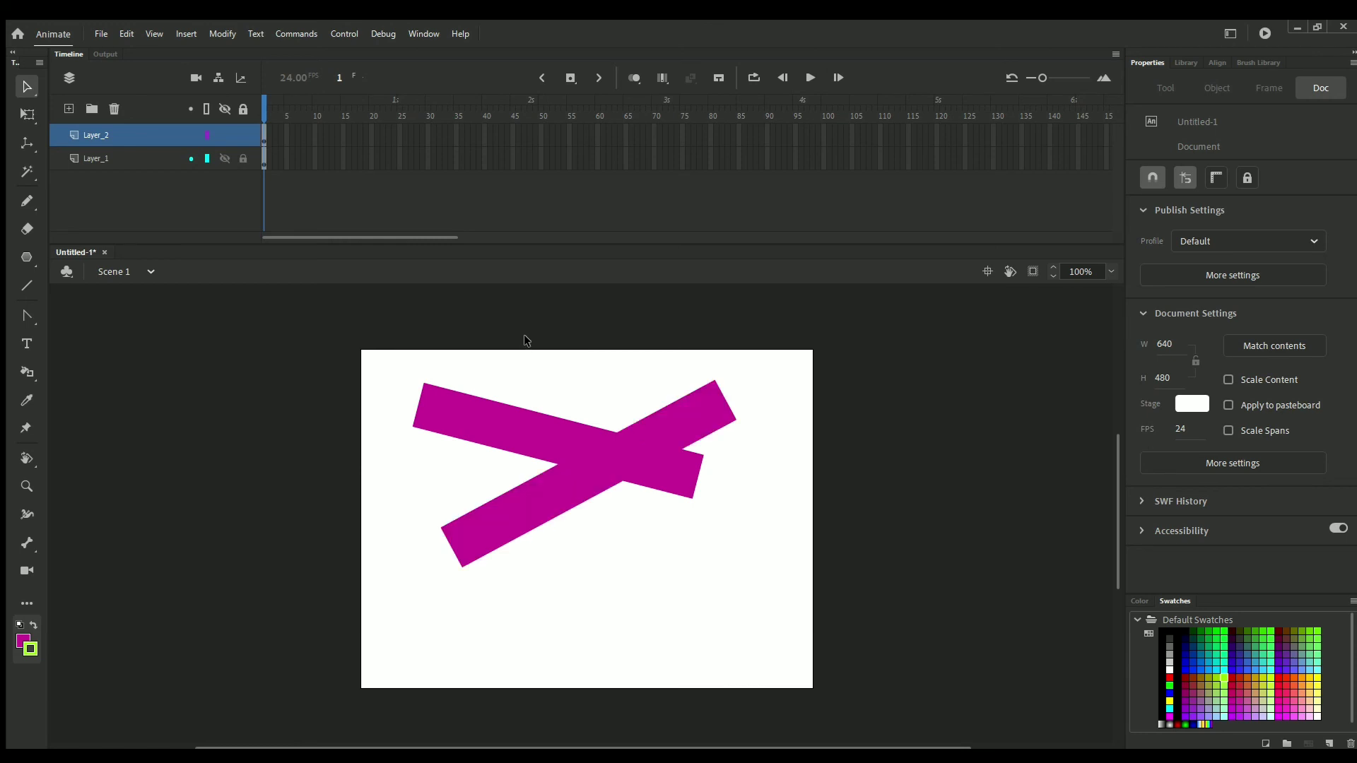
key(ctrl+y)
key(ctrl+y)
key(ctrl+y)
key(ctrl+y)
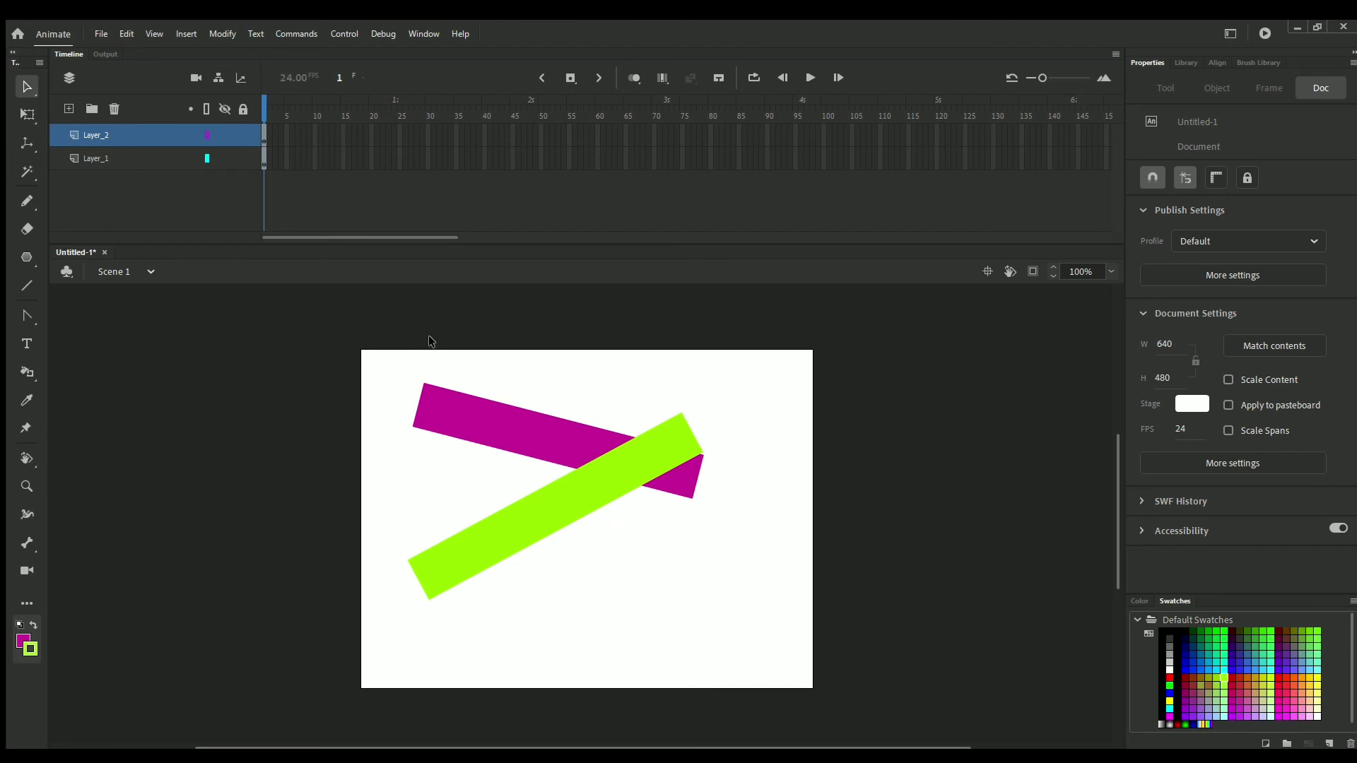
Delete Layer_1 and the green line on Layer_2 to leave an empty stage.
click(89, 157)
click(114, 109)
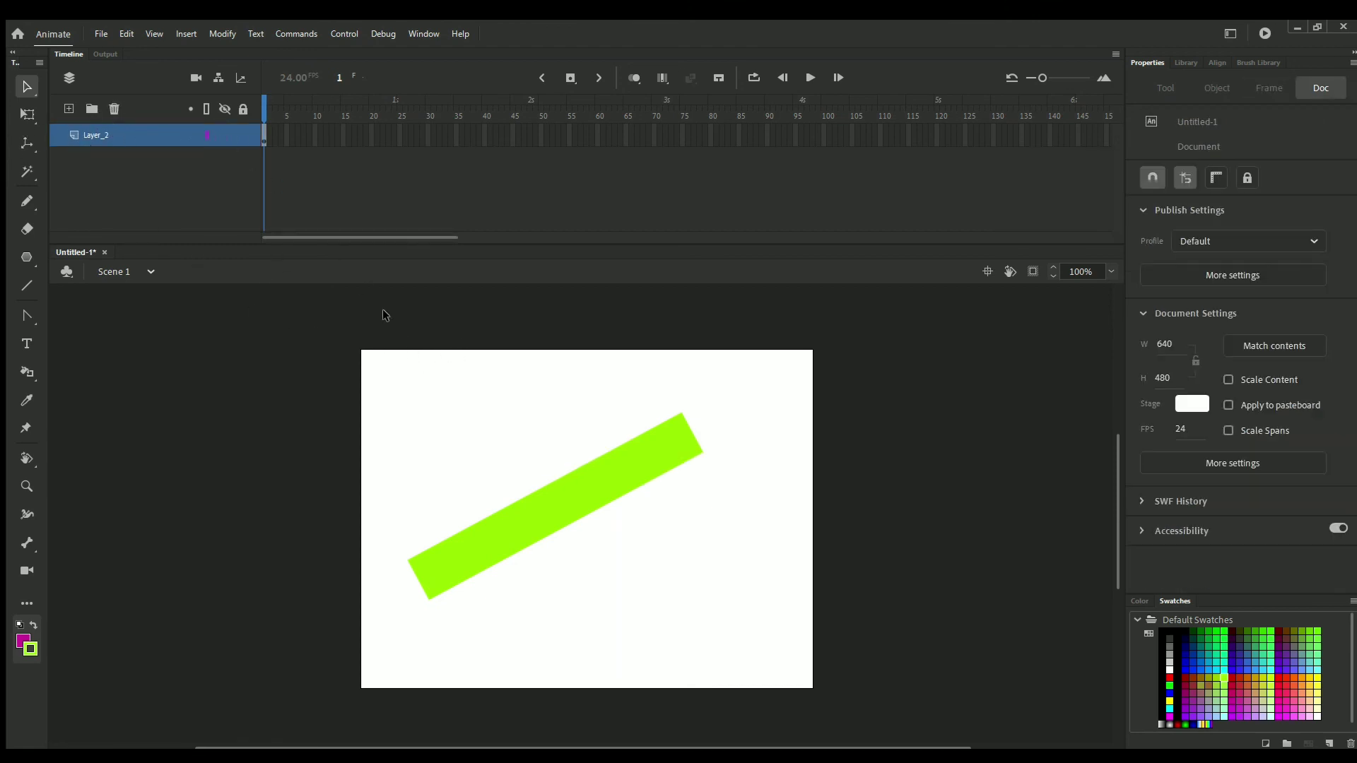
click(583, 490)
key(Delete)
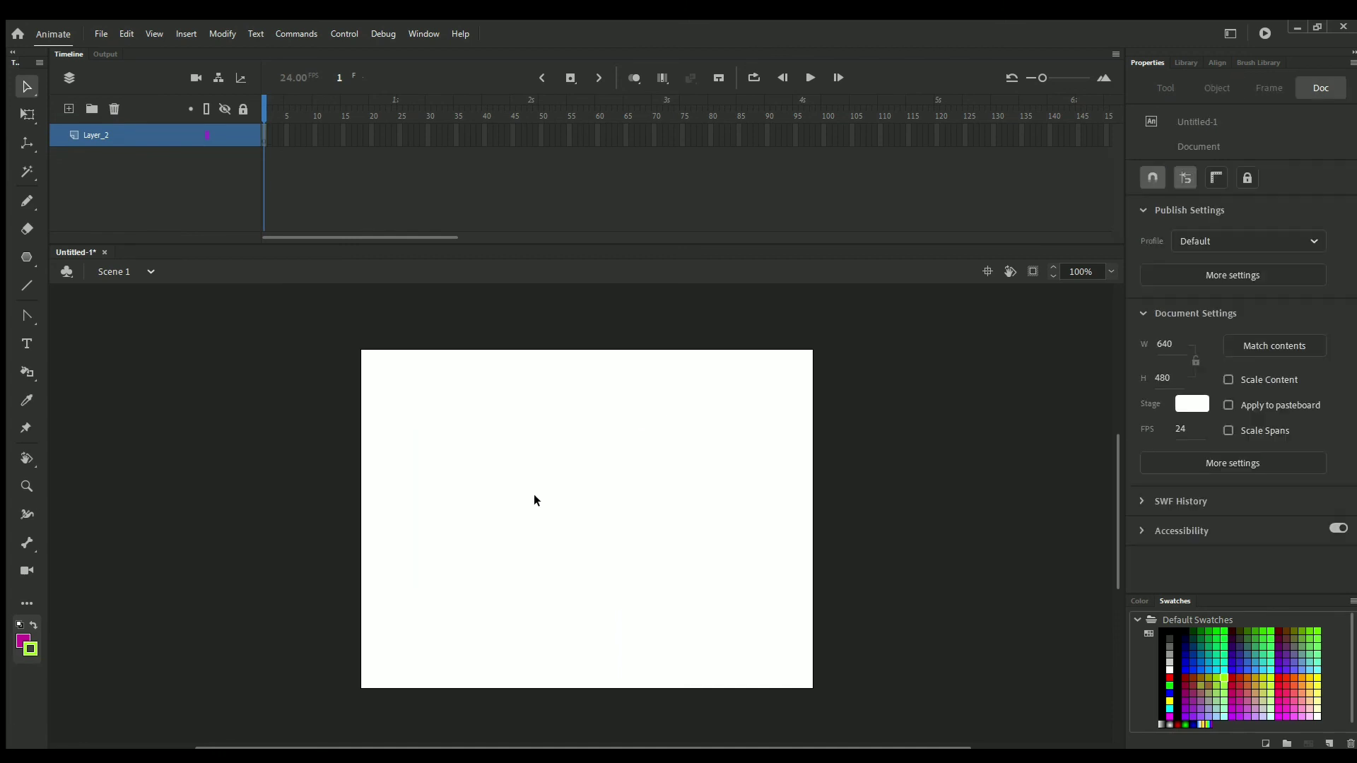
Sketch a ball beside the stage's left edge with the Classic Brush, then add a blank keyframe at frame 2 with onion skinning on.
click(28, 205)
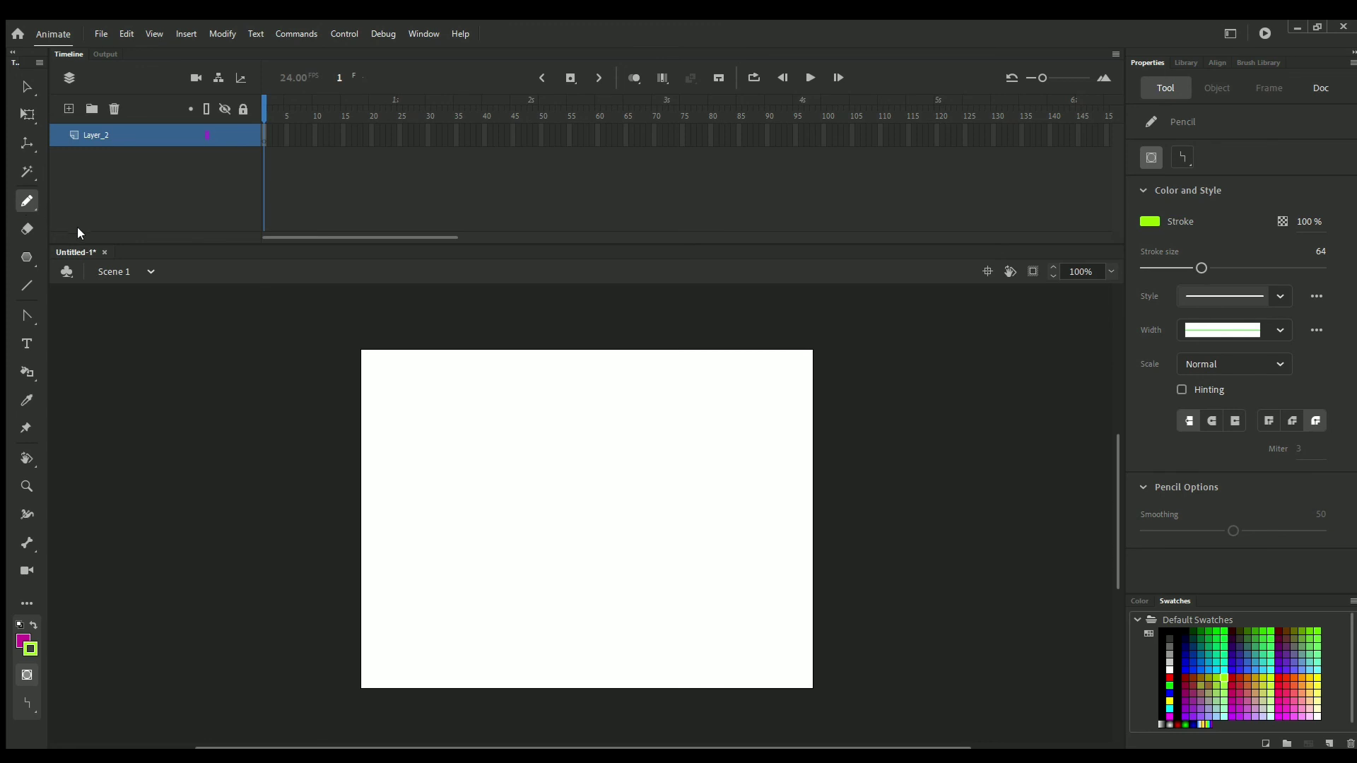
key(b)
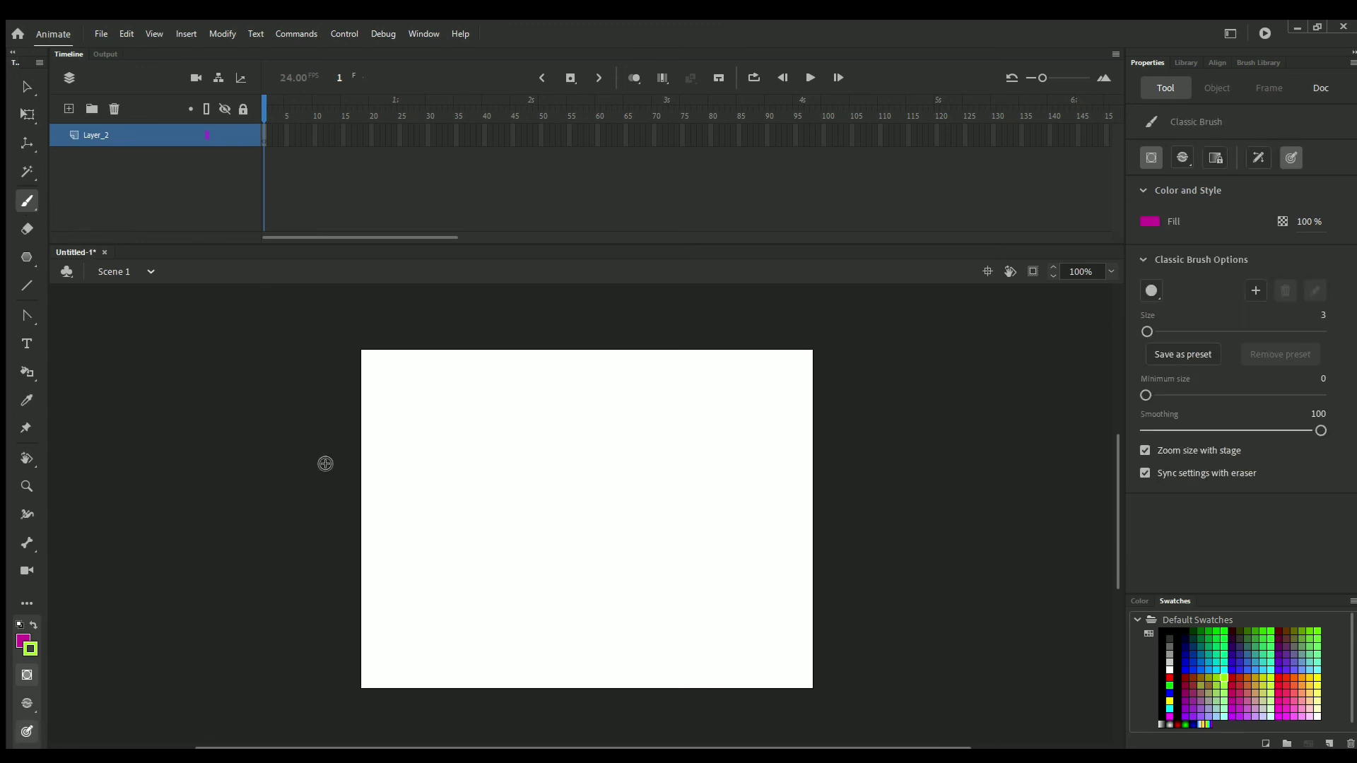
mouse_move(290, 473)
mouse_down()
mouse_move(331, 482)
mouse_move(293, 503)
mouse_up()
key(ctrl+z)
mouse_move(278, 463)
mouse_down()
mouse_move(308, 486)
mouse_move(270, 468)
mouse_up()
key(F7)
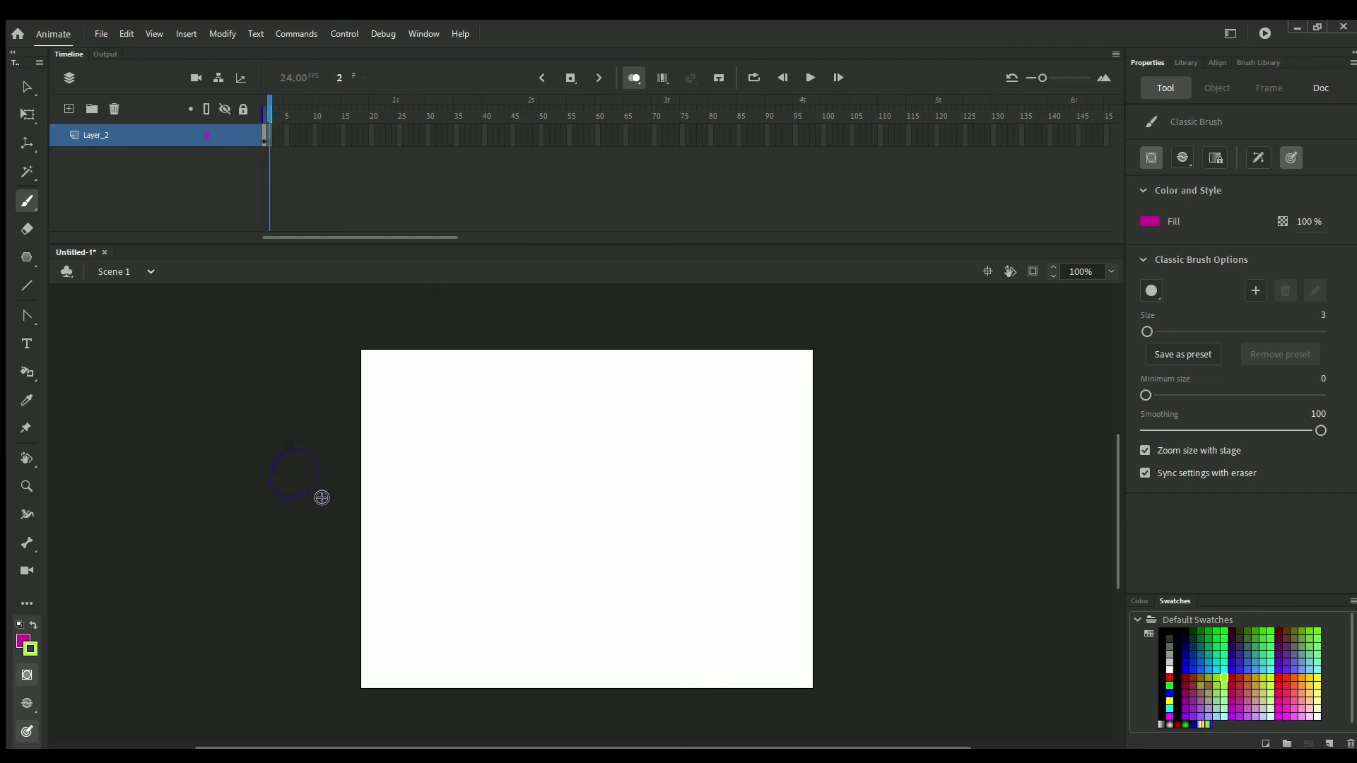
Sketch the ball falling toward the stage's lower edge over frames 2 to 6, adding a blank keyframe for each drawing up to frame 7.
drag(327, 521, 311, 520)
key(F7)
mouse_move(374, 550)
mouse_down()
mouse_move(363, 554)
mouse_move(369, 475)
mouse_move(412, 531)
mouse_move(399, 597)
mouse_move(421, 507)
mouse_move(424, 640)
mouse_move(423, 546)
mouse_move(485, 612)
mouse_move(409, 661)
mouse_move(516, 583)
mouse_move(454, 671)
mouse_move(511, 648)
mouse_move(506, 633)
mouse_move(448, 679)
mouse_move(405, 664)
mouse_move(448, 677)
mouse_up()
key(F7)
key(F7)
key(F7)
mouse_move(535, 601)
mouse_down()
mouse_move(520, 645)
mouse_move(442, 660)
mouse_move(470, 637)
mouse_move(521, 629)
mouse_move(552, 647)
mouse_move(525, 673)
mouse_move(474, 685)
mouse_move(444, 645)
mouse_up()
key(F7)
Sketch the flattened ball in frame 7 with motion lines around it, then add a blank keyframe at frame 8.
drag(571, 624, 548, 669)
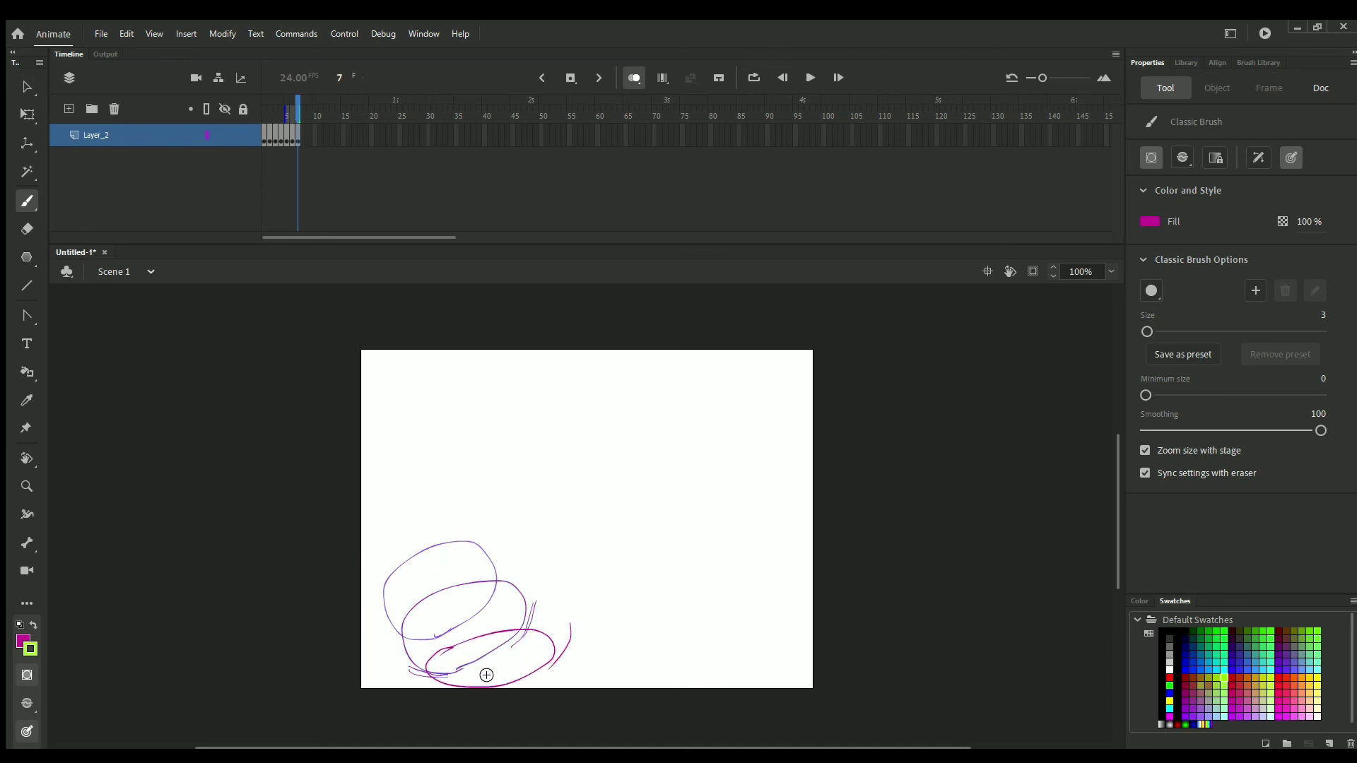
drag(412, 650, 456, 678)
drag(390, 607, 388, 633)
drag(525, 573, 545, 613)
key(F7)
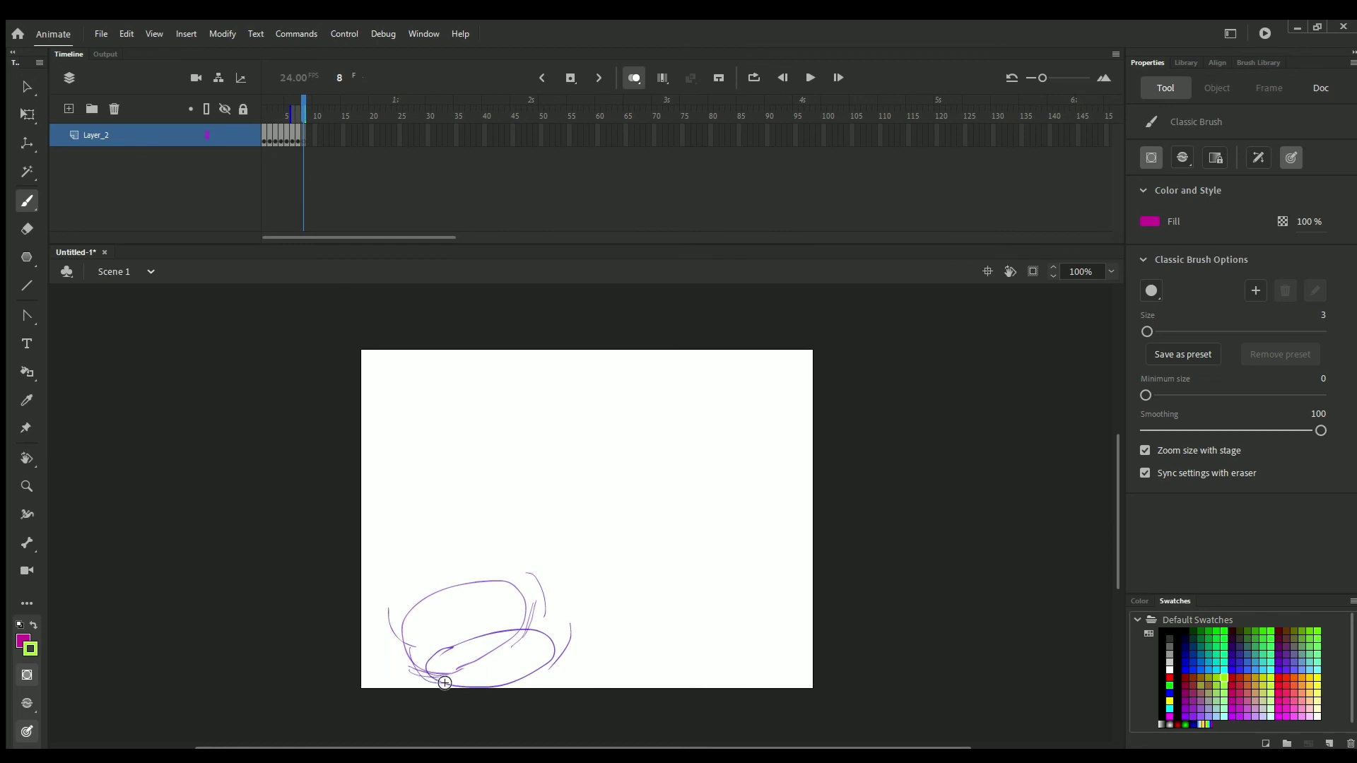
Sketch the ball squashed on the ground and starting to rebound in frames 8 to 10, adding blank keyframes up to frame 11.
mouse_move(438, 684)
mouse_down()
mouse_move(446, 660)
mouse_move(494, 641)
mouse_move(558, 673)
mouse_move(502, 691)
mouse_move(435, 680)
mouse_move(506, 631)
mouse_move(567, 654)
mouse_move(530, 686)
mouse_move(434, 680)
mouse_move(499, 631)
mouse_move(613, 639)
mouse_move(490, 656)
mouse_move(487, 636)
mouse_move(457, 681)
mouse_up()
key(F7)
key(F7)
drag(608, 657, 587, 672)
key(F7)
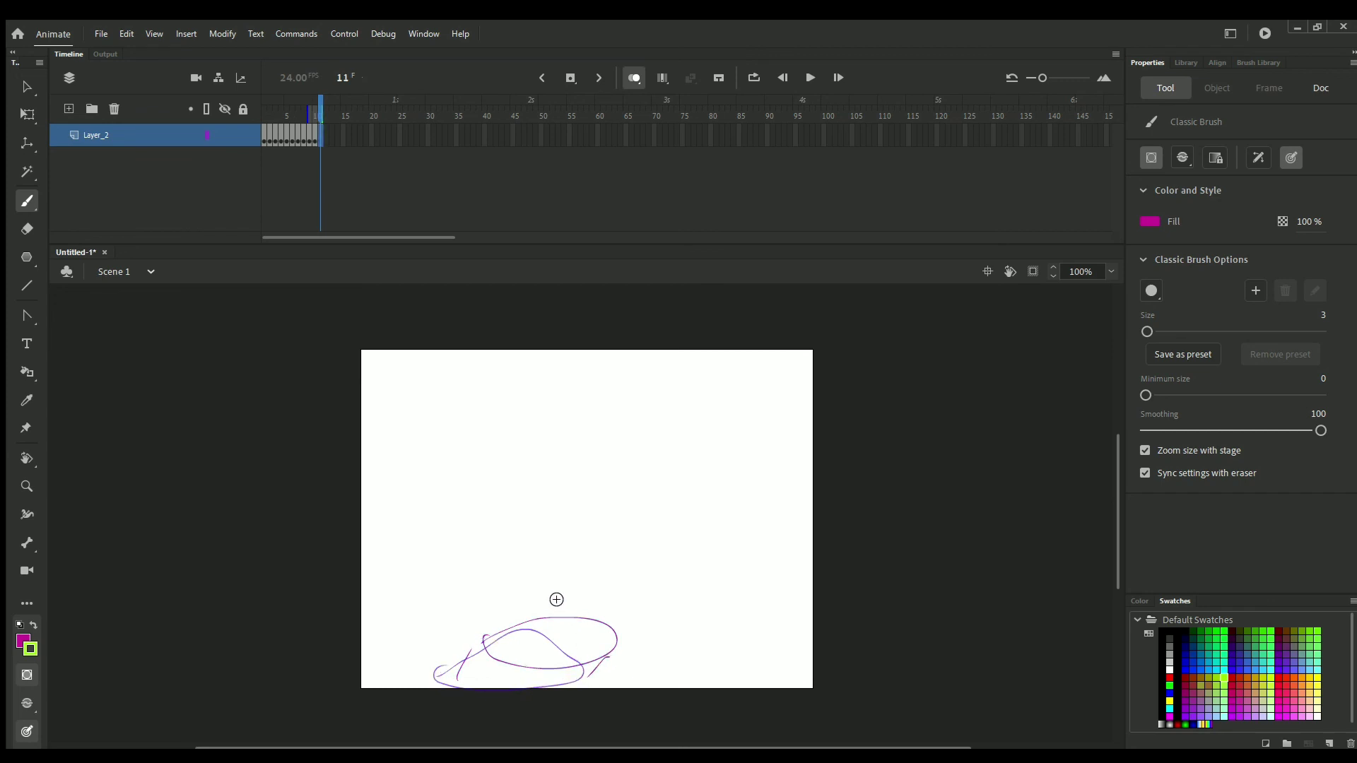
Sketch the ball rising to the right in frames 11 to 13 on new blank keyframes, with motion lines in frames 11 and 12.
mouse_move(541, 582)
mouse_down()
mouse_move(590, 570)
mouse_move(556, 633)
mouse_move(573, 578)
mouse_move(530, 643)
mouse_up()
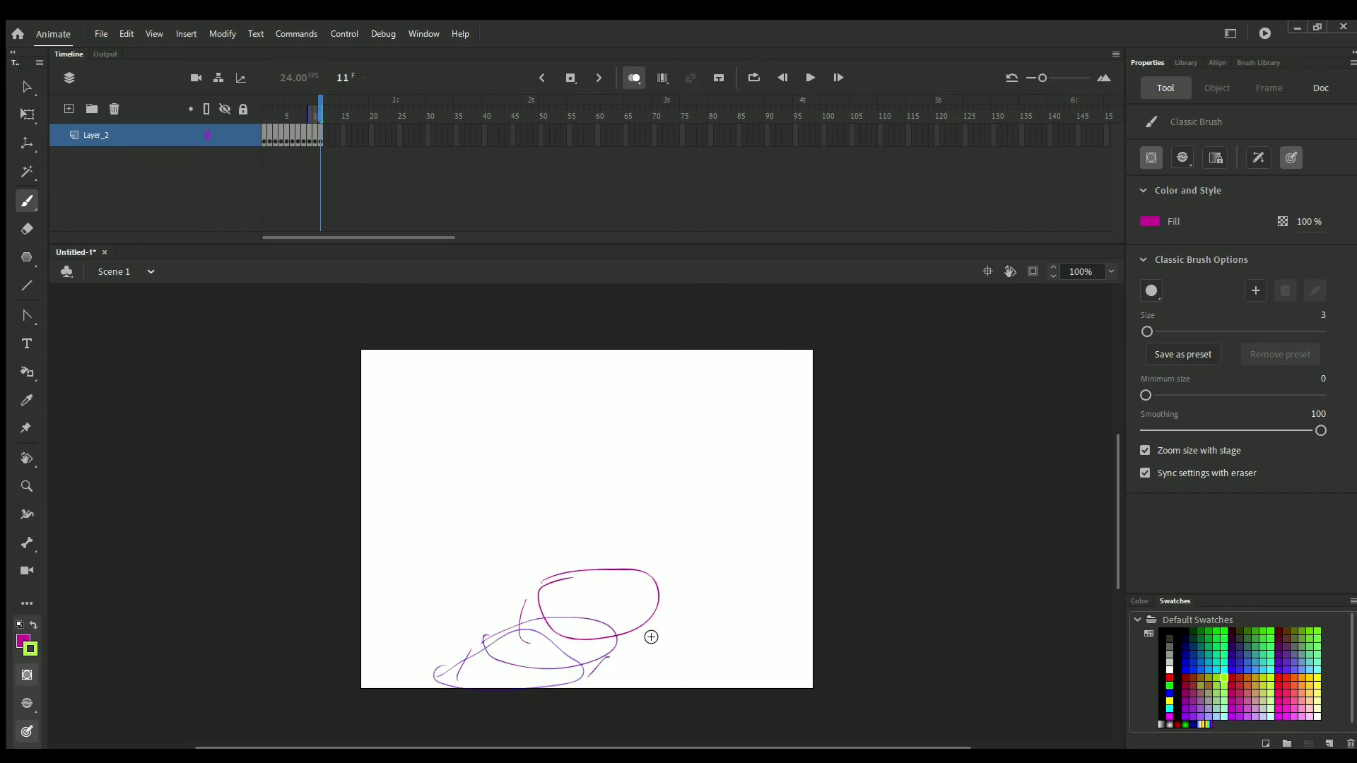
drag(651, 622, 629, 649)
key(F7)
mouse_move(596, 523)
mouse_down()
mouse_move(667, 562)
mouse_move(590, 592)
mouse_move(597, 525)
mouse_up()
drag(541, 561, 540, 599)
drag(675, 580, 654, 602)
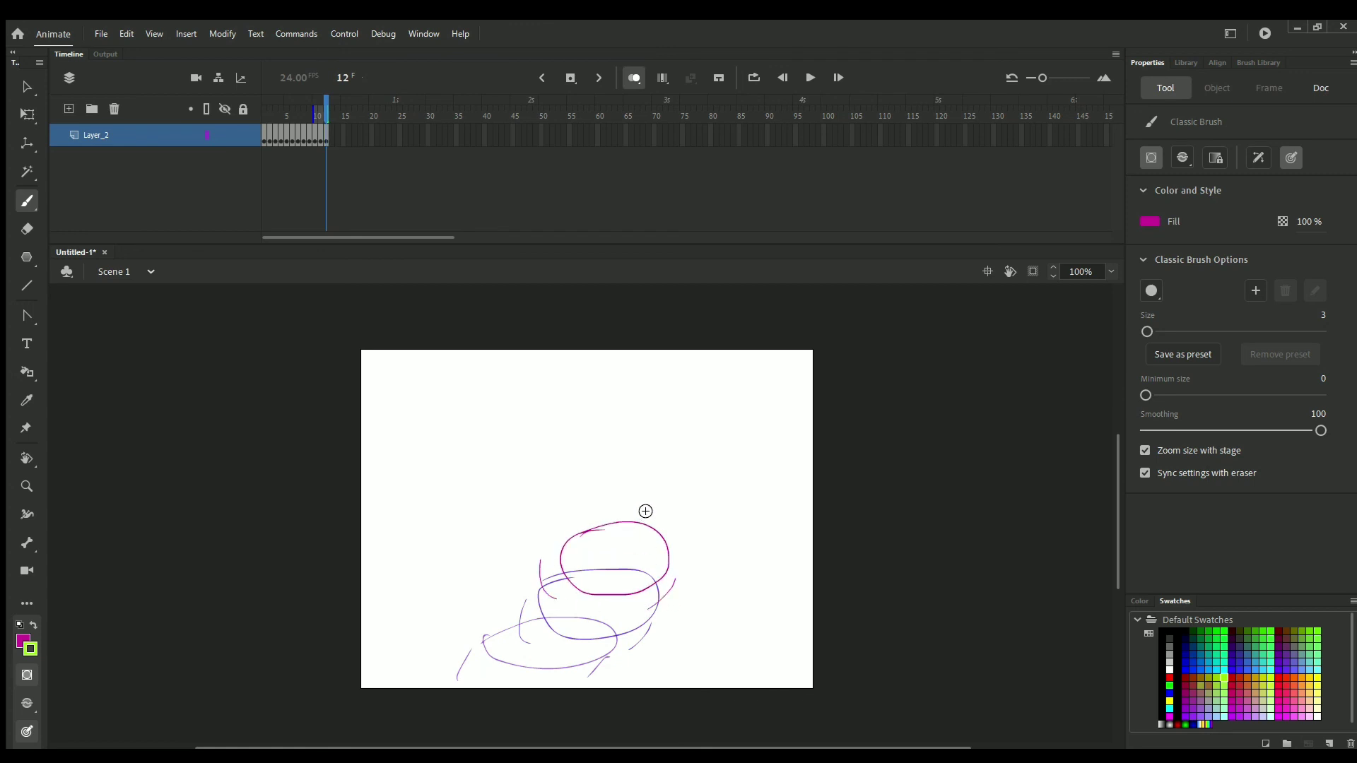
key(F7)
mouse_move(624, 500)
mouse_down()
mouse_move(663, 484)
mouse_move(648, 554)
mouse_move(647, 499)
mouse_up()
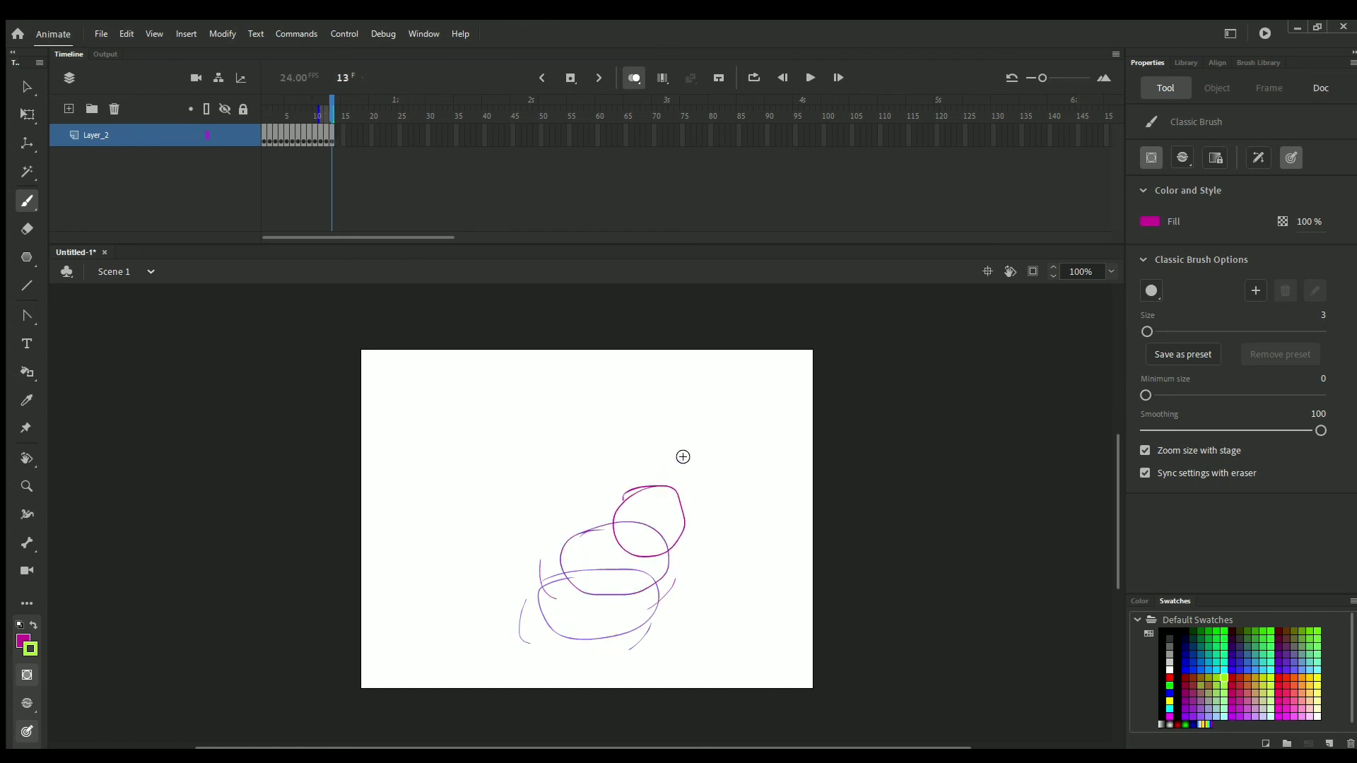
Sketch the ball shrinking toward the stage's upper-right corner in frames 14 to 17 on new blank keyframes, and play the test movie.
key(F7)
mouse_move(684, 456)
mouse_down()
mouse_move(725, 453)
mouse_move(684, 496)
mouse_move(818, 388)
mouse_up()
key(F7)
key(F7)
key(F7)
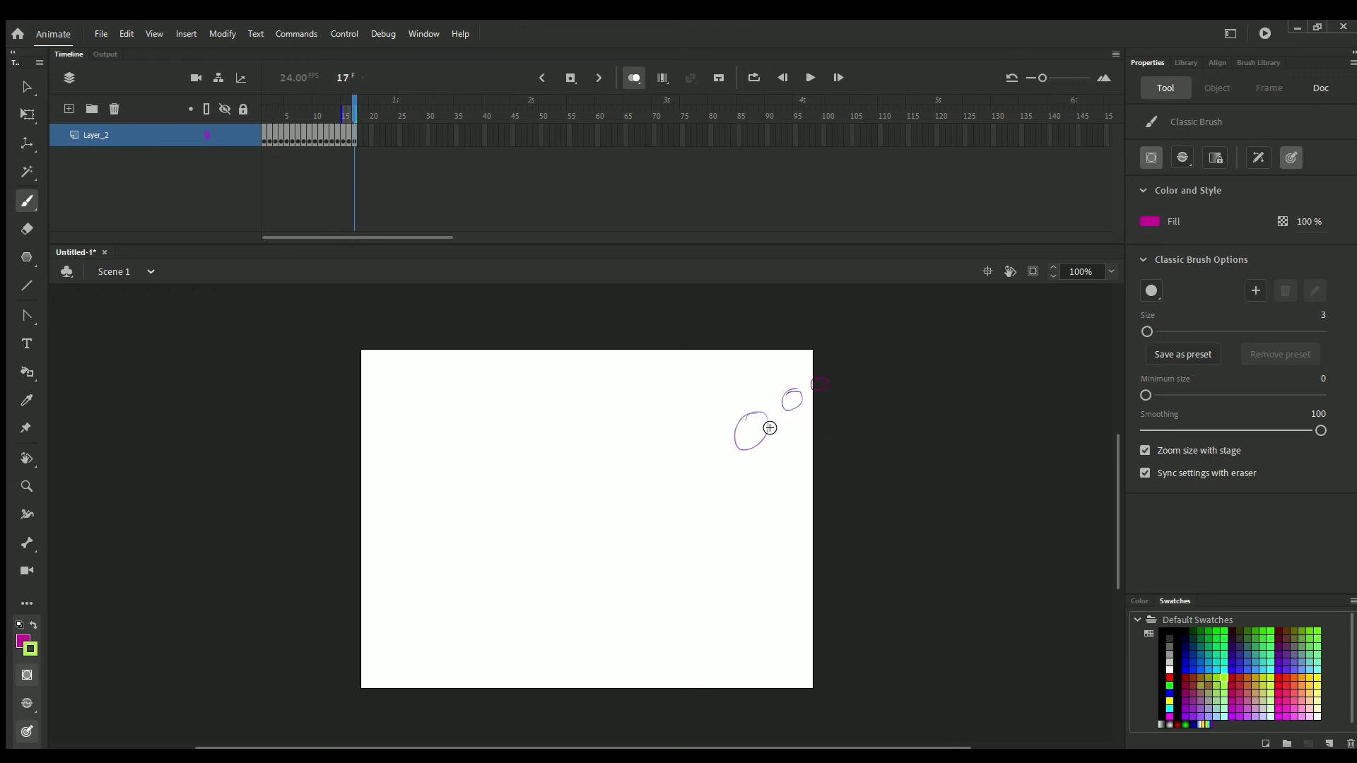
key(ctrl+Return)
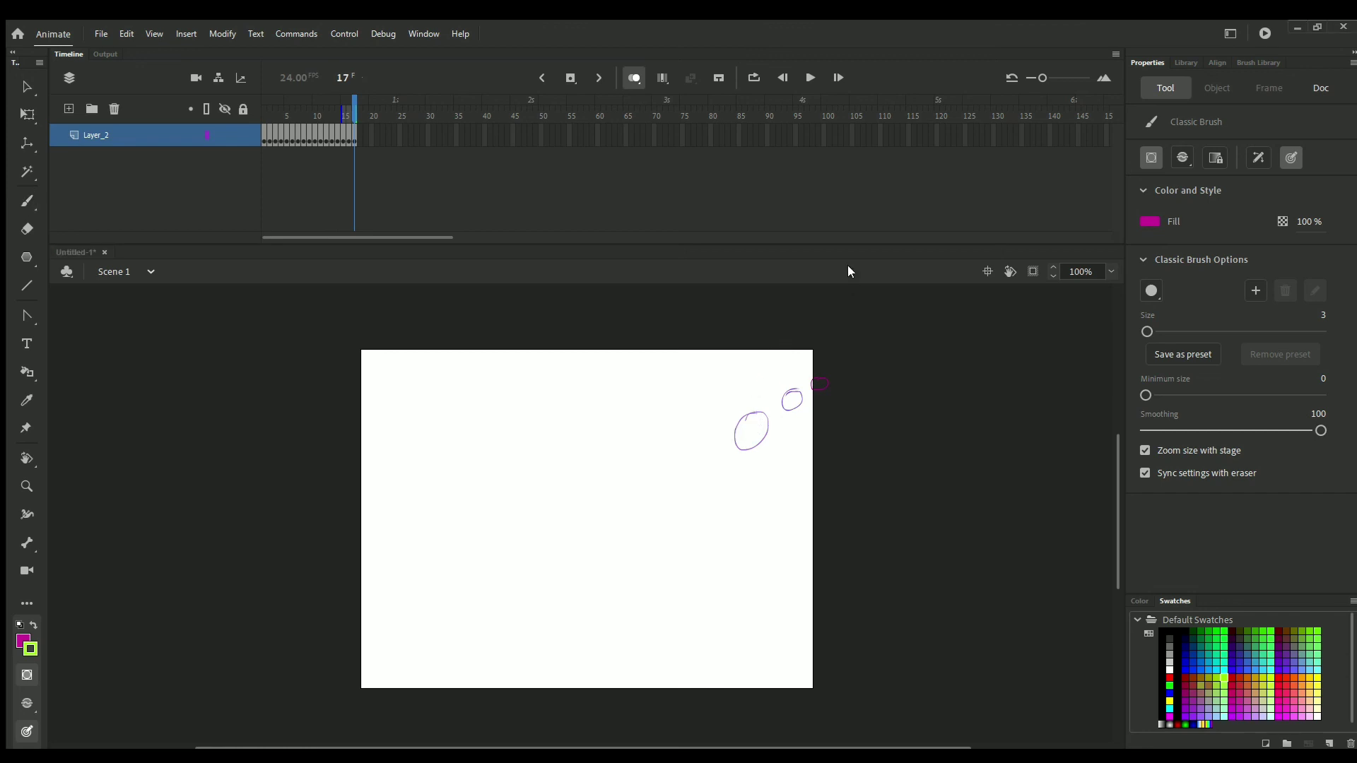
click(893, 198)
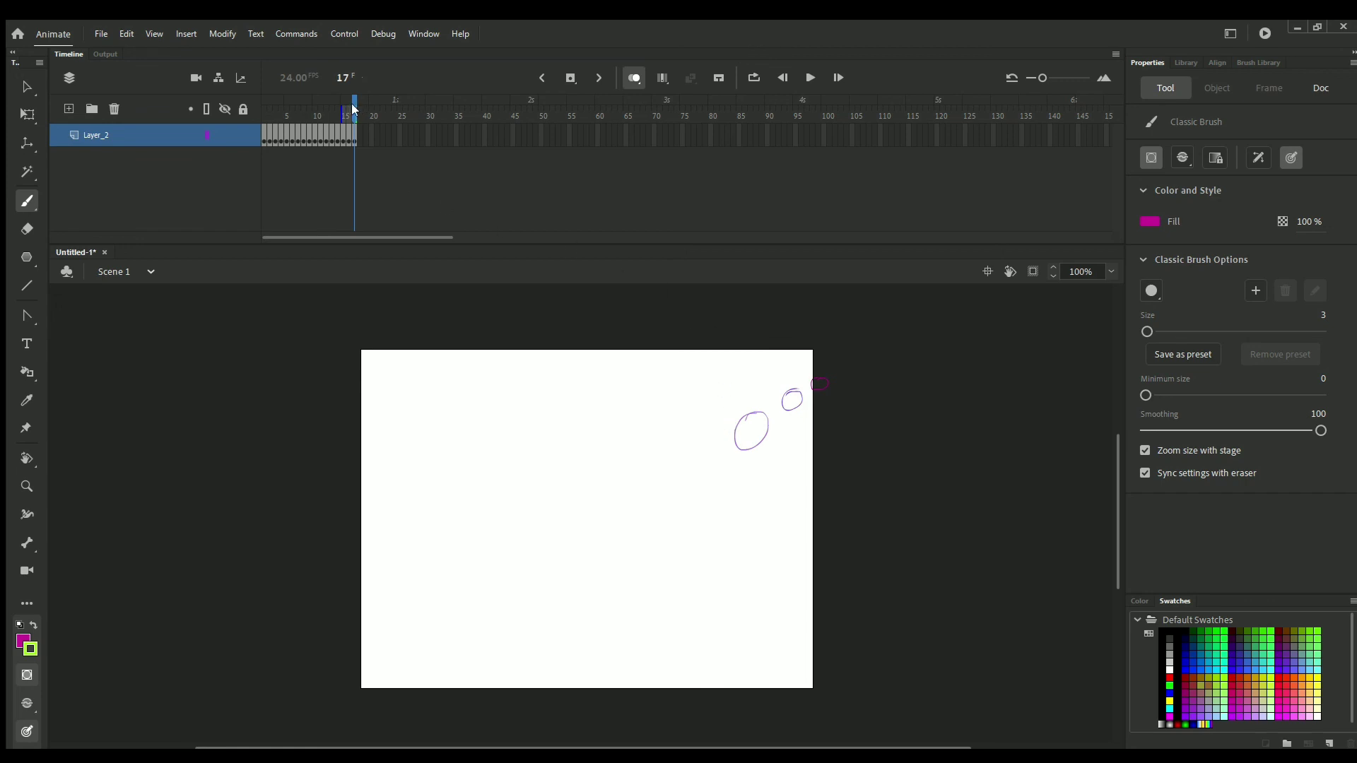
Practise selecting the whole range of drawn frames and single frames on Layer_2.
drag(349, 112, 355, 141)
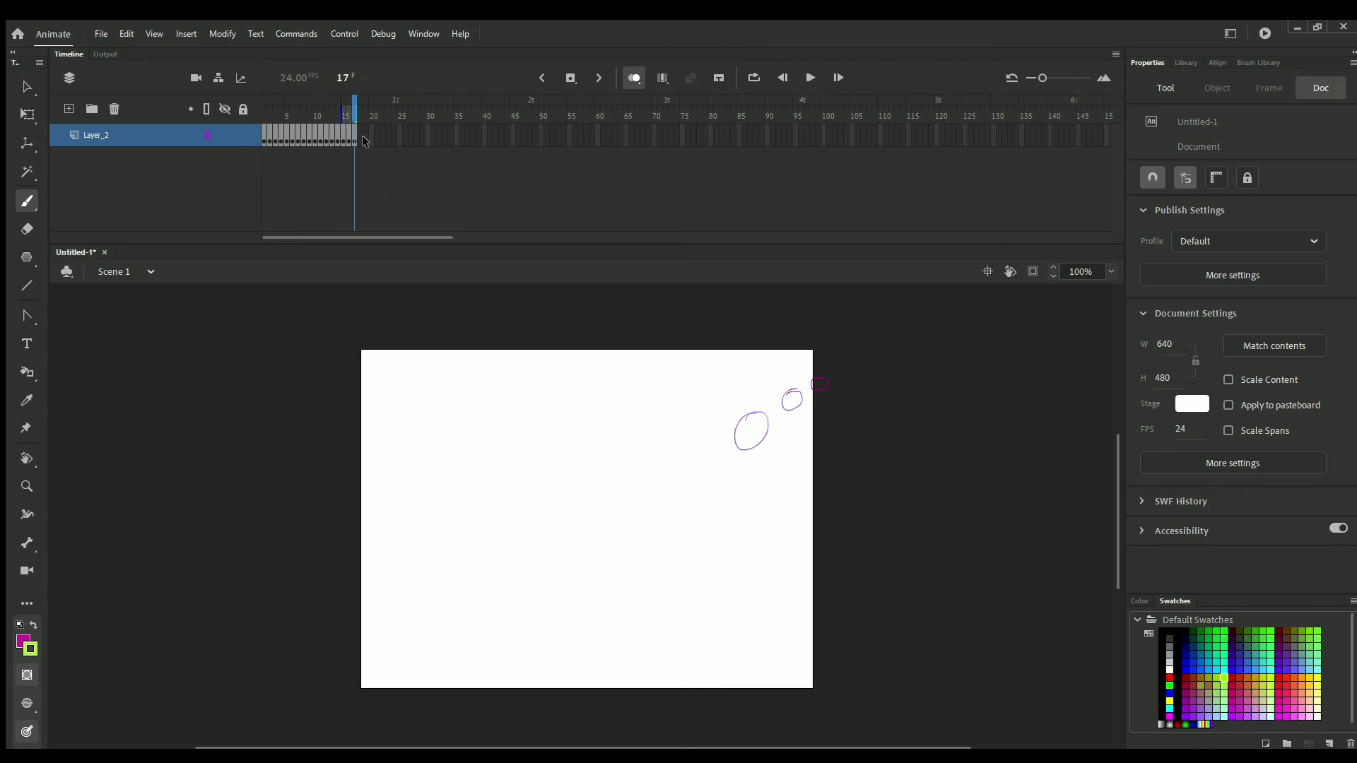
drag(353, 133, 263, 141)
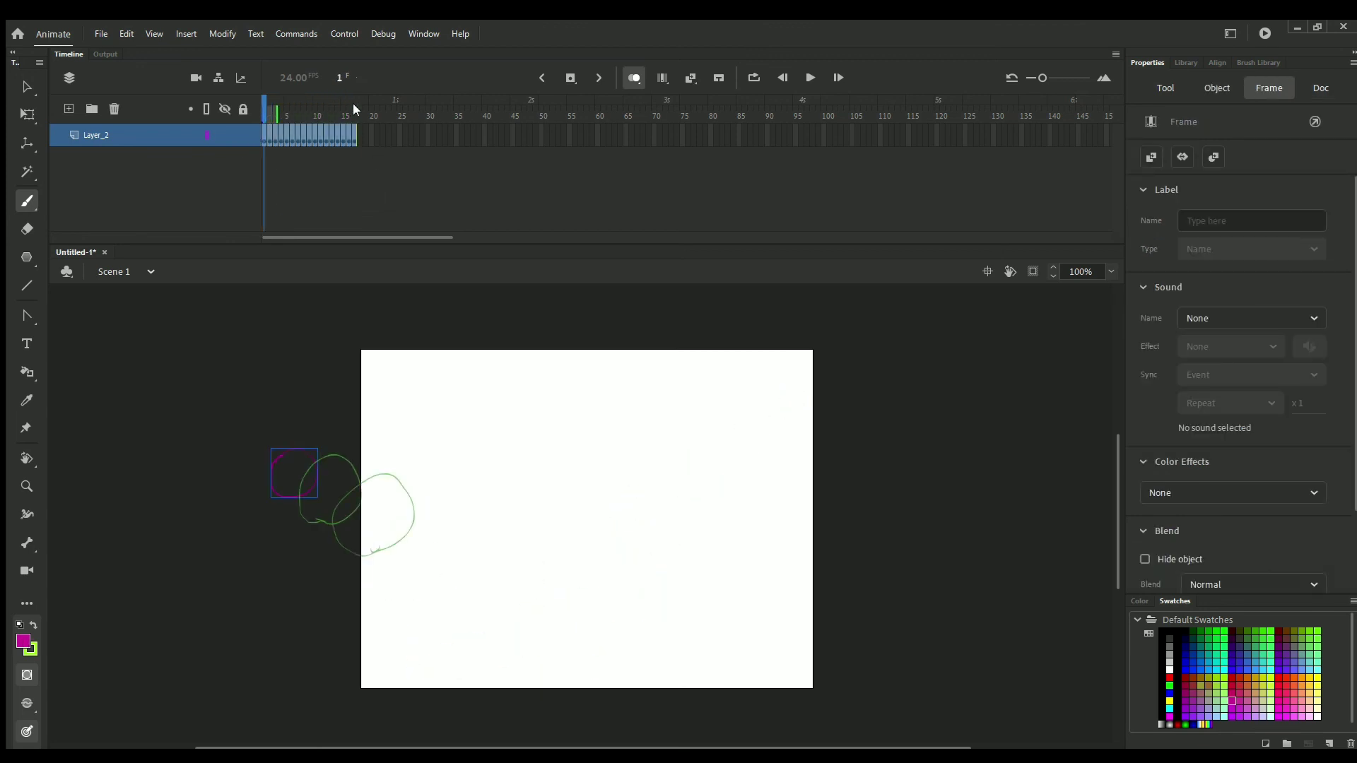
click(297, 134)
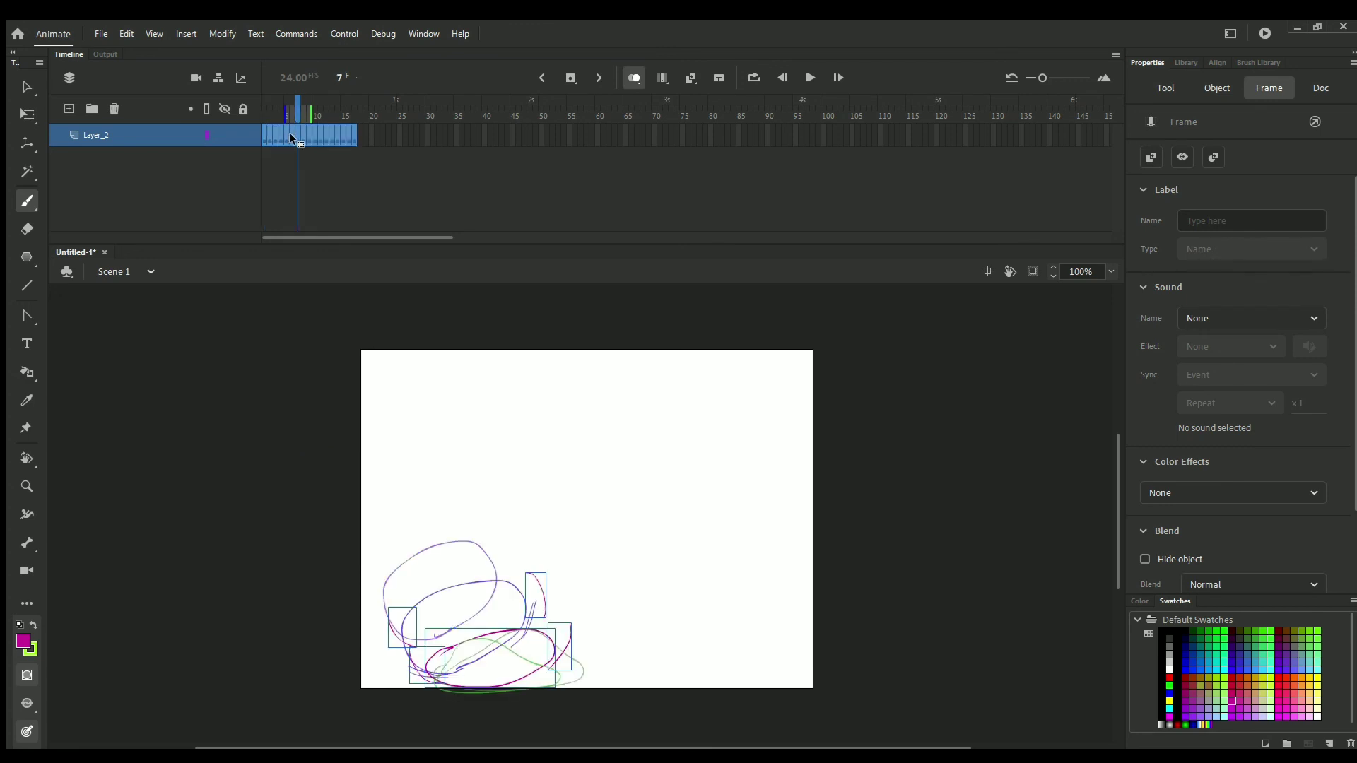
click(291, 135)
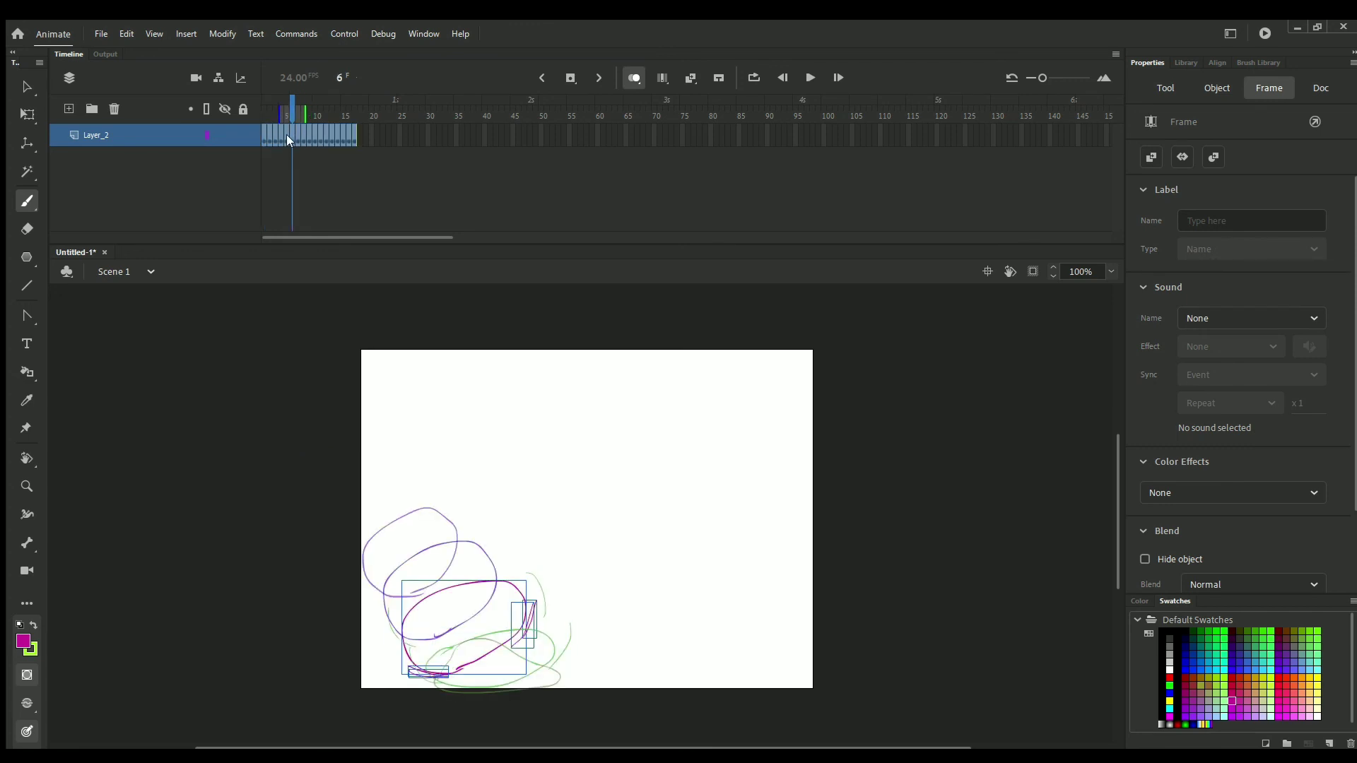
mouse_move(286, 134)
mouse_down()
mouse_move(355, 124)
mouse_move(298, 134)
mouse_up()
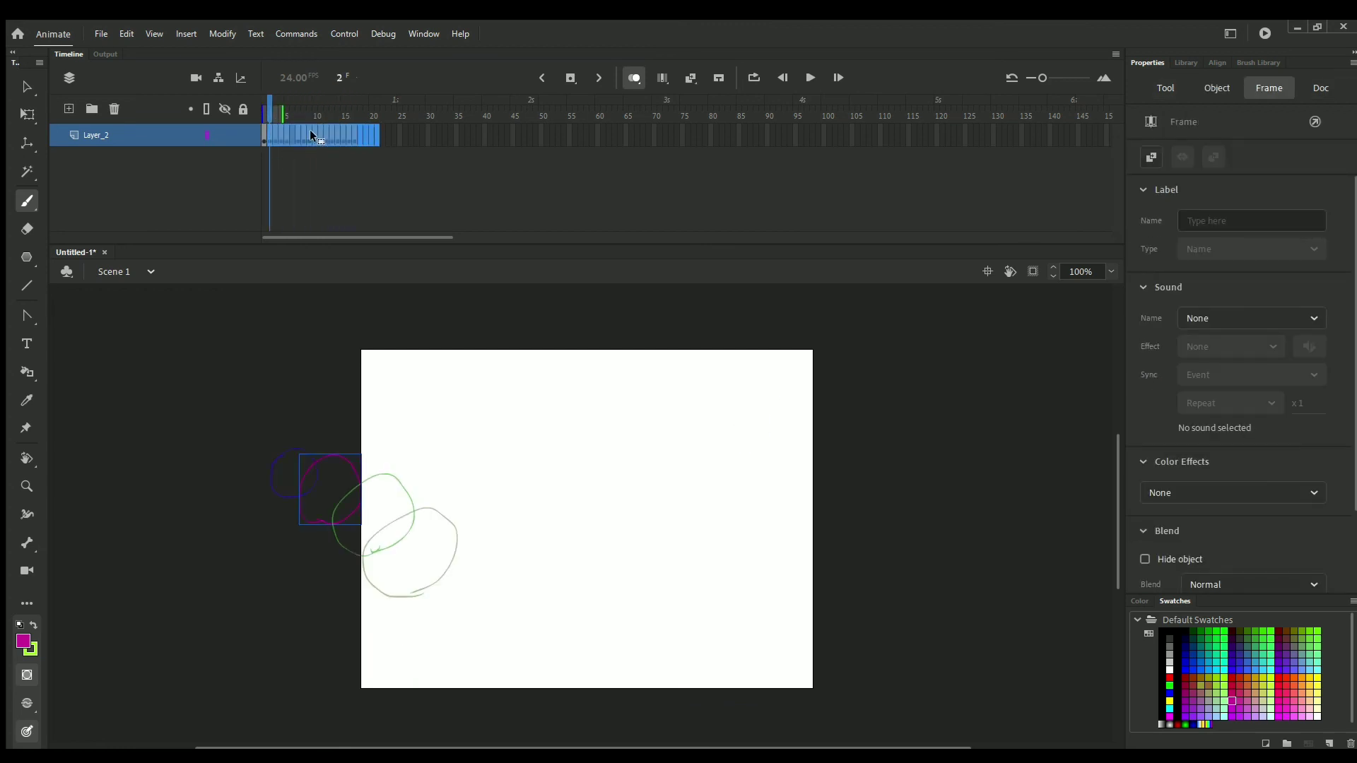
click(314, 127)
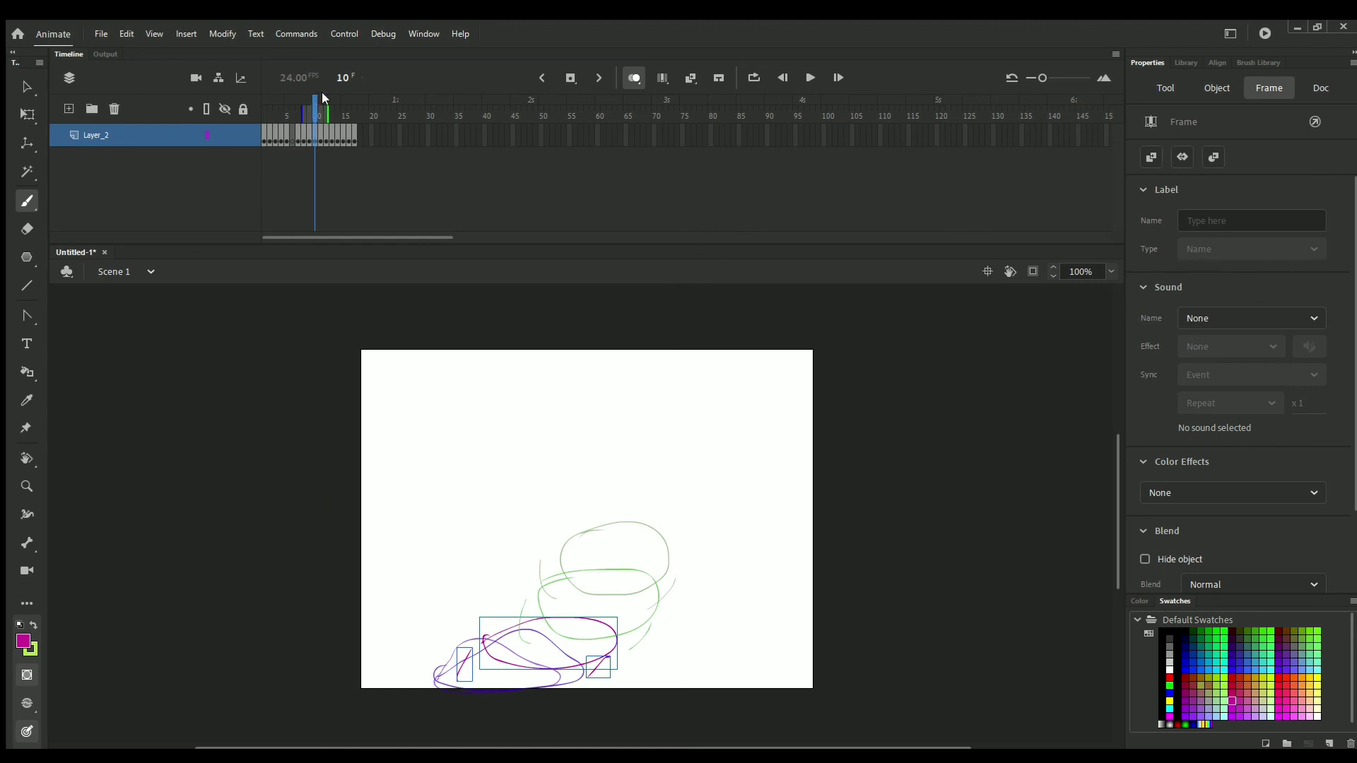
Remove all 17 ball frames from Layer_2 and select frame 1.
drag(350, 130, 226, 150)
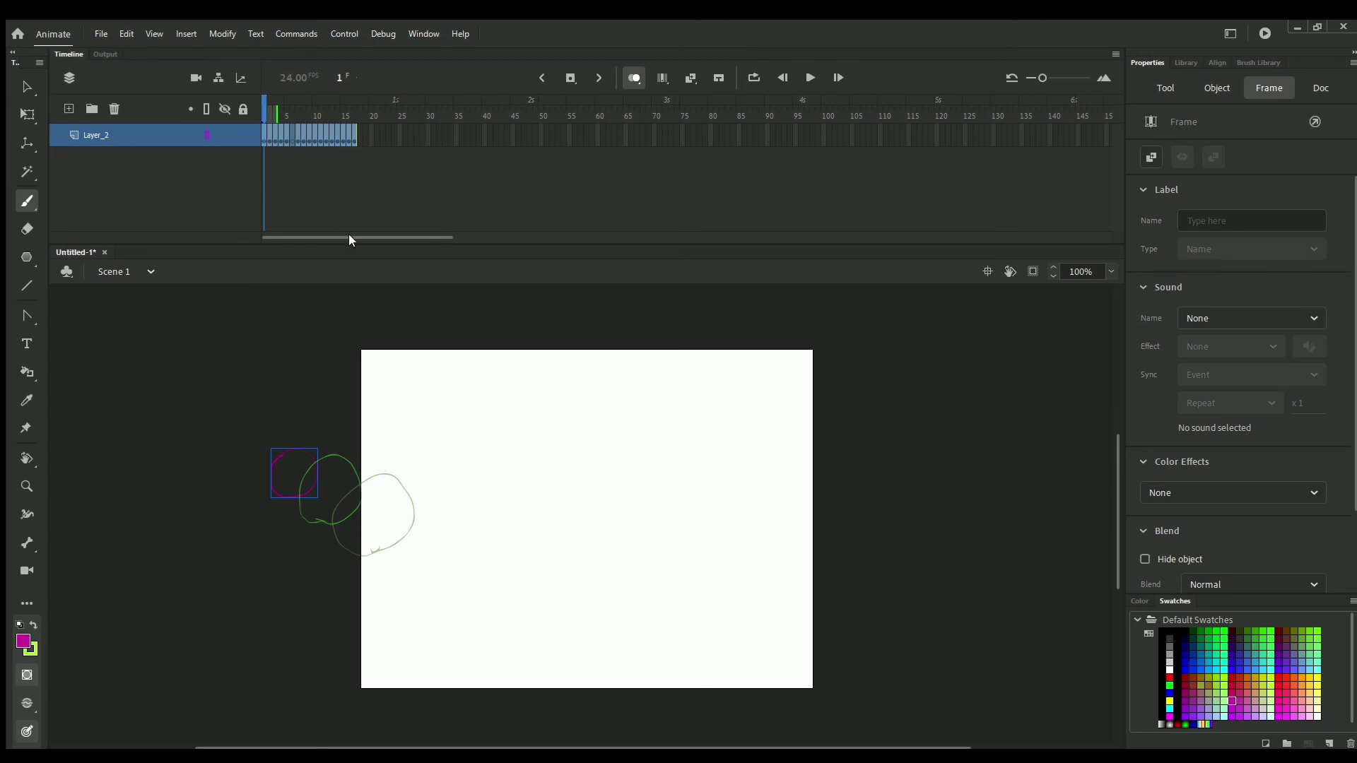
key(shift+F5)
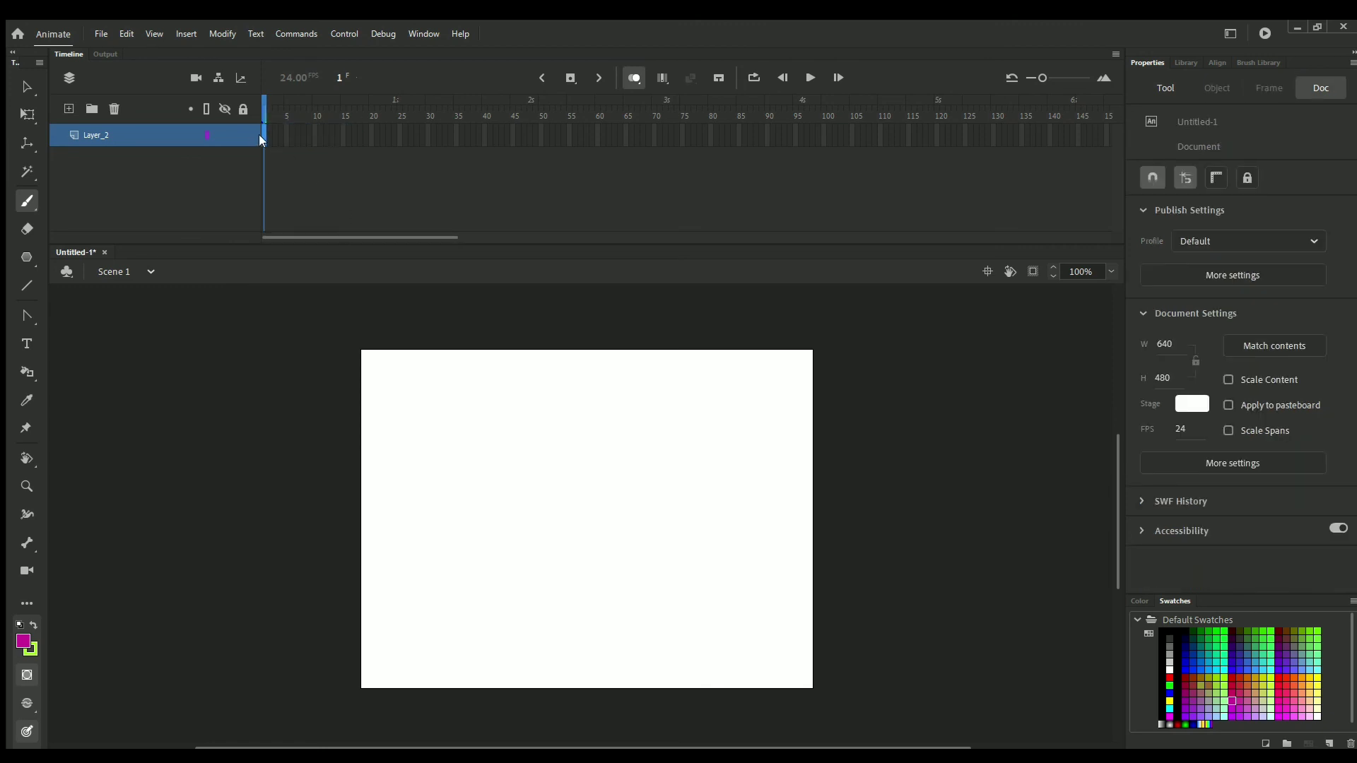
click(262, 136)
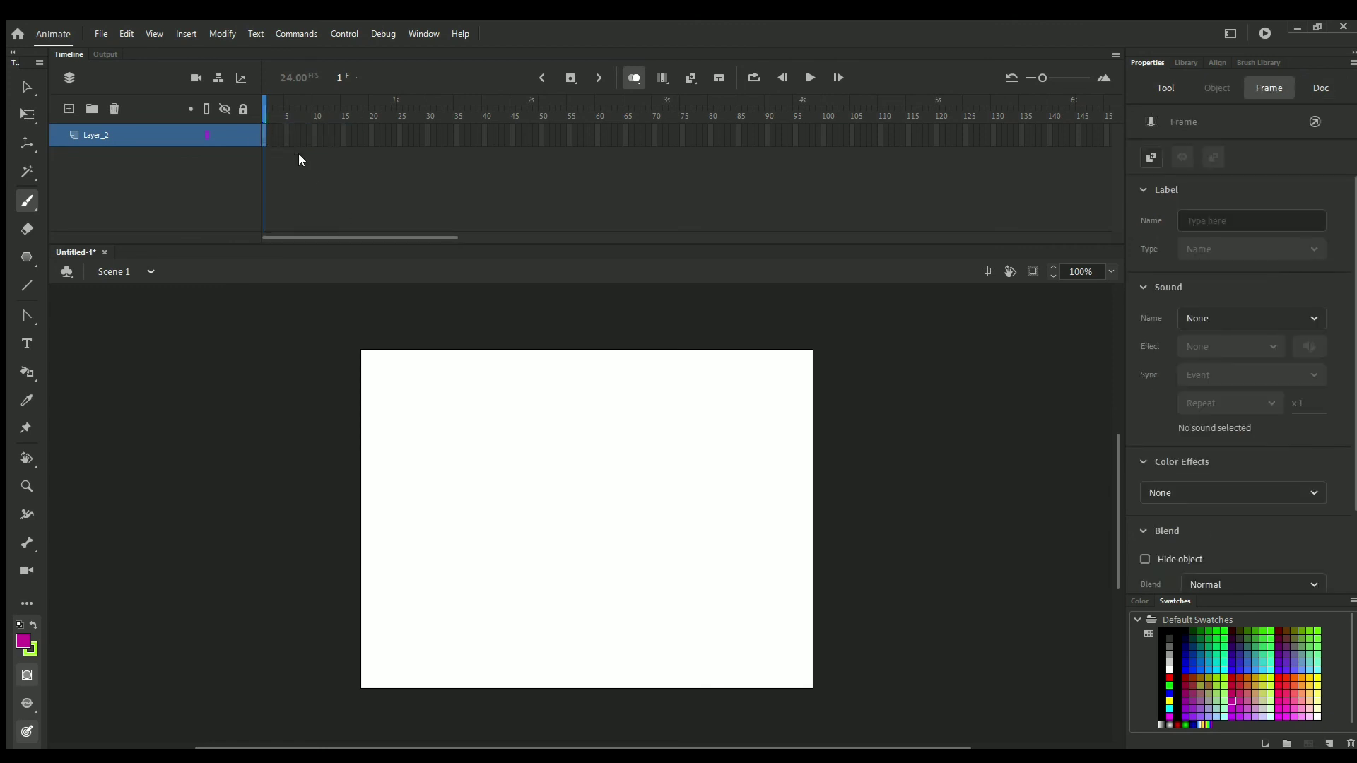
Scribble freehand test strokes above and across the empty stage, and undo them.
drag(523, 301, 519, 324)
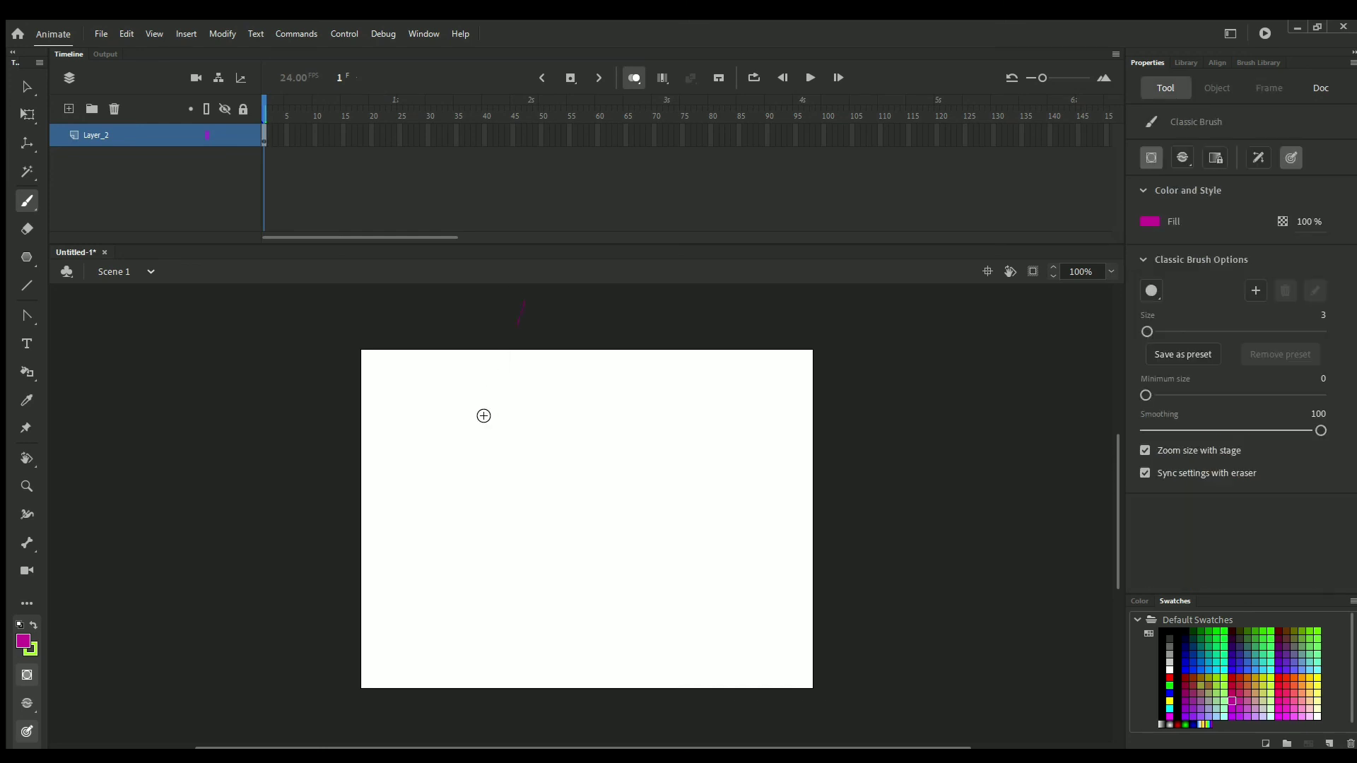
mouse_move(479, 434)
mouse_down()
mouse_move(672, 613)
mouse_move(702, 443)
mouse_move(439, 541)
mouse_up()
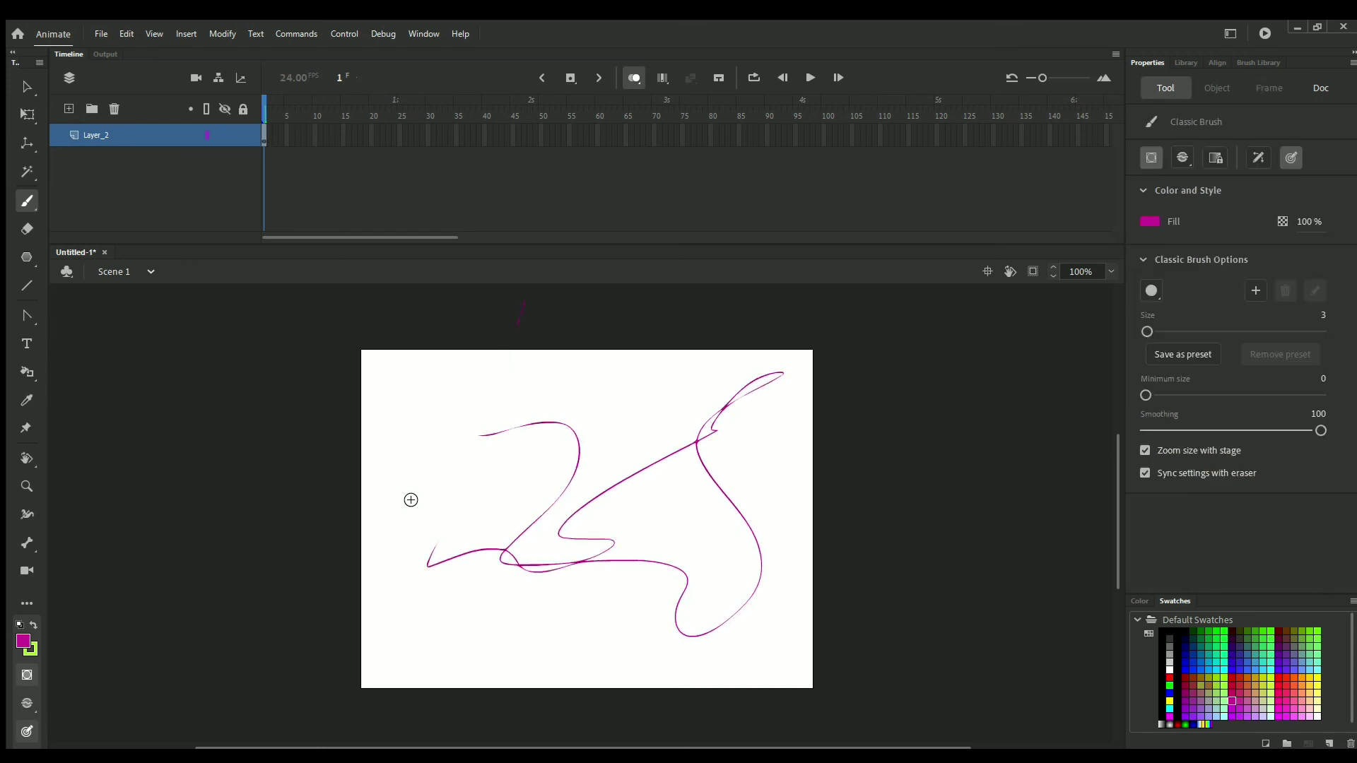
key(ctrl+z)
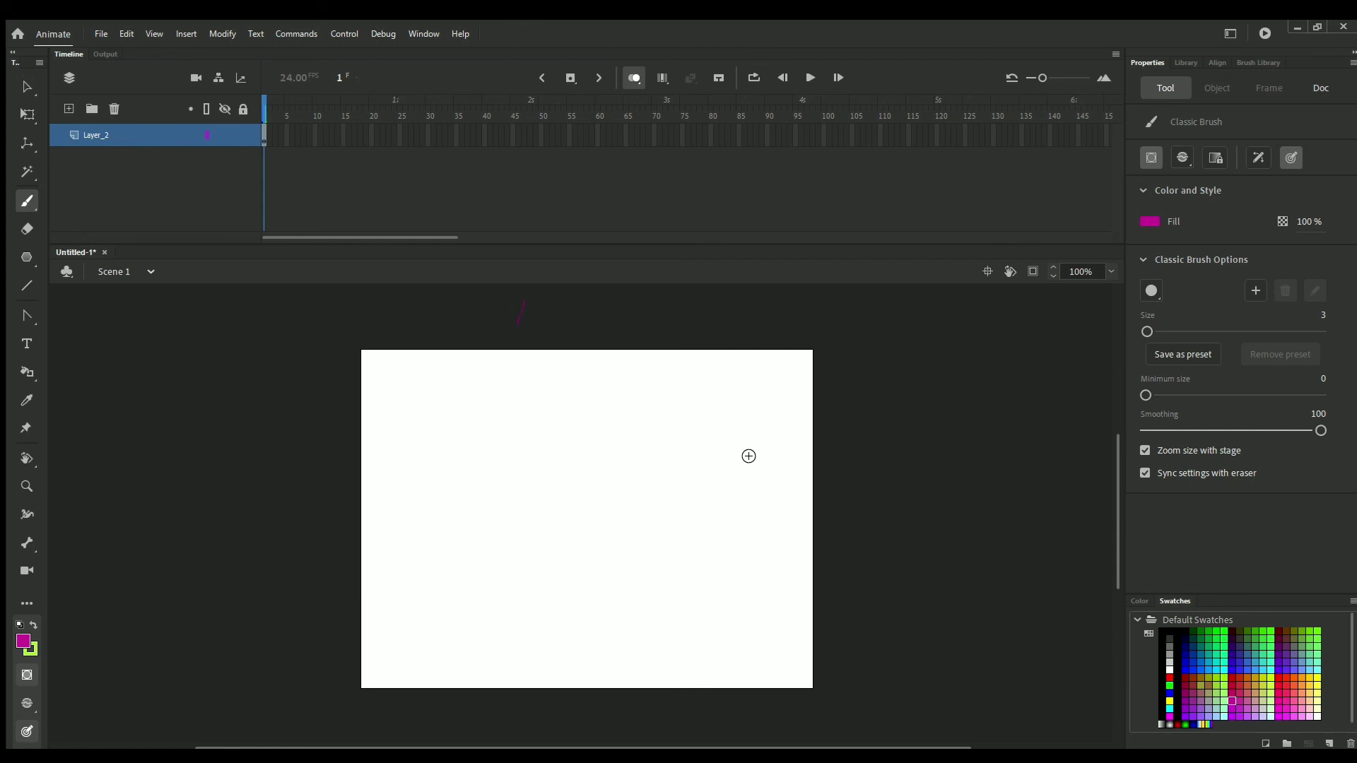
key(ctrl+z)
Sketch a four-sided shape turning into a ball as it moves toward the stage's center in frames 1 to 7, adding blank keyframes up to frame 8.
click(261, 144)
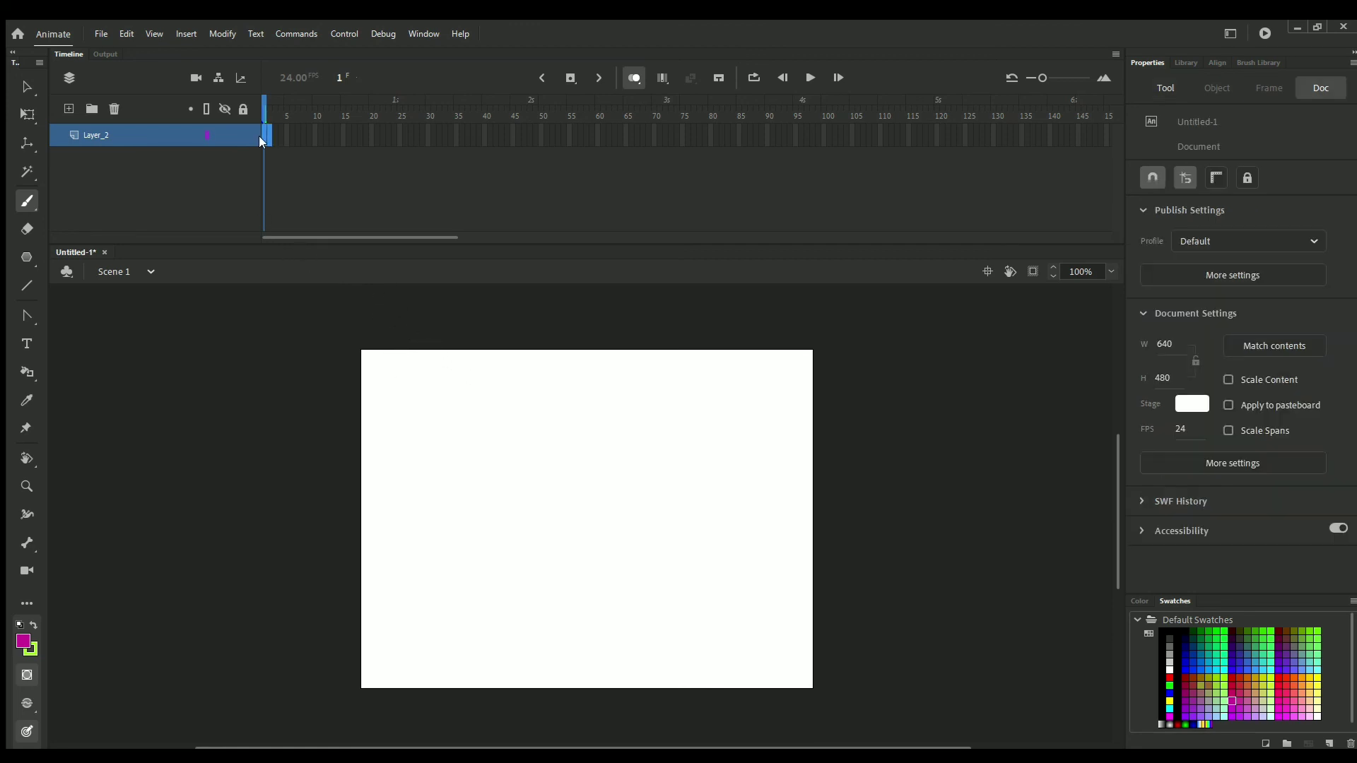
click(265, 137)
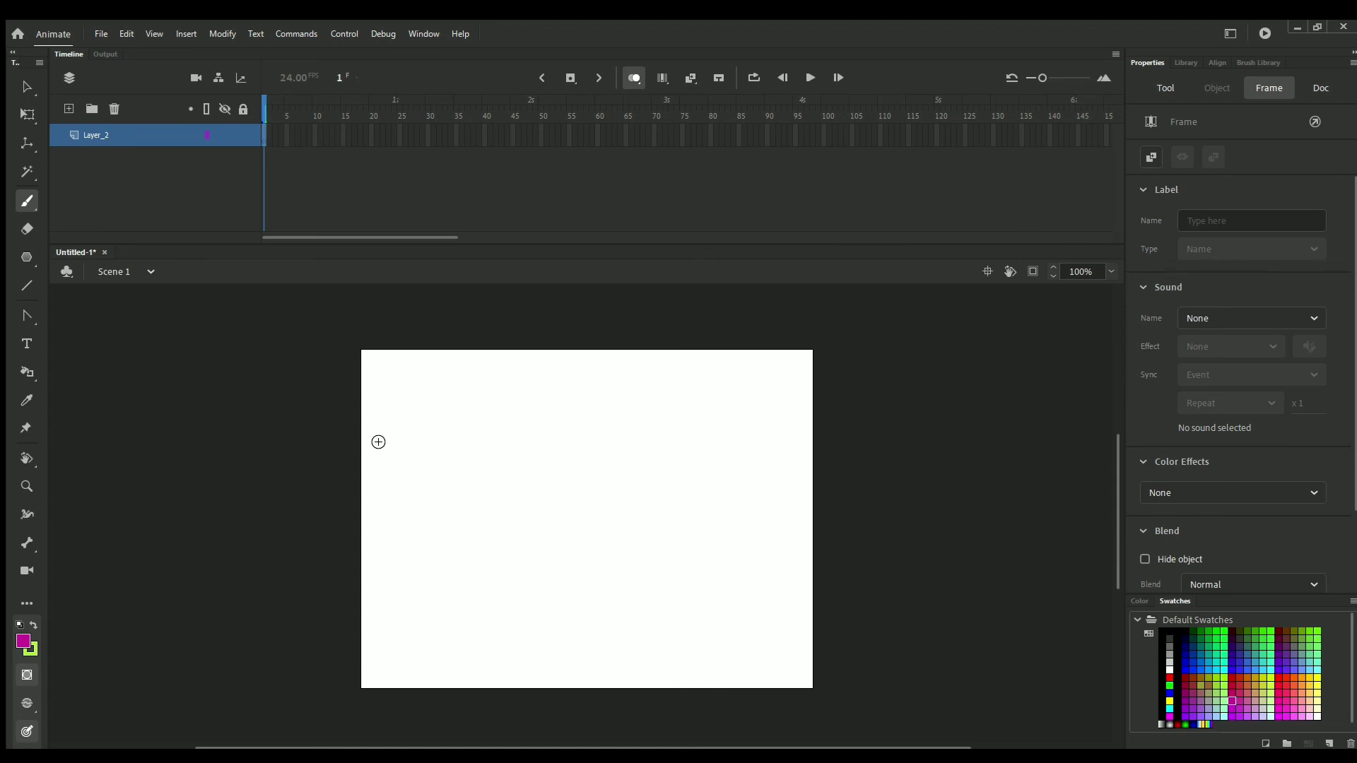
mouse_move(386, 444)
mouse_down()
mouse_move(428, 415)
mouse_move(476, 429)
mouse_move(504, 470)
mouse_move(425, 527)
mouse_move(379, 446)
mouse_move(467, 424)
mouse_move(508, 463)
mouse_move(515, 481)
mouse_move(424, 517)
mouse_move(409, 445)
mouse_move(521, 443)
mouse_move(497, 511)
mouse_move(438, 517)
mouse_move(443, 445)
mouse_move(569, 458)
mouse_move(555, 527)
mouse_move(481, 535)
mouse_move(471, 500)
mouse_move(500, 453)
mouse_move(581, 492)
mouse_move(587, 514)
mouse_move(552, 543)
mouse_move(514, 543)
mouse_move(491, 513)
mouse_move(533, 470)
mouse_move(590, 528)
mouse_move(585, 547)
mouse_move(548, 562)
mouse_move(520, 537)
mouse_move(529, 506)
mouse_move(569, 498)
mouse_move(597, 546)
mouse_move(563, 586)
mouse_move(576, 529)
mouse_up()
key(F7)
key(F7)
key(F7)
key(F7)
key(F7)
key(F7)
key(F7)
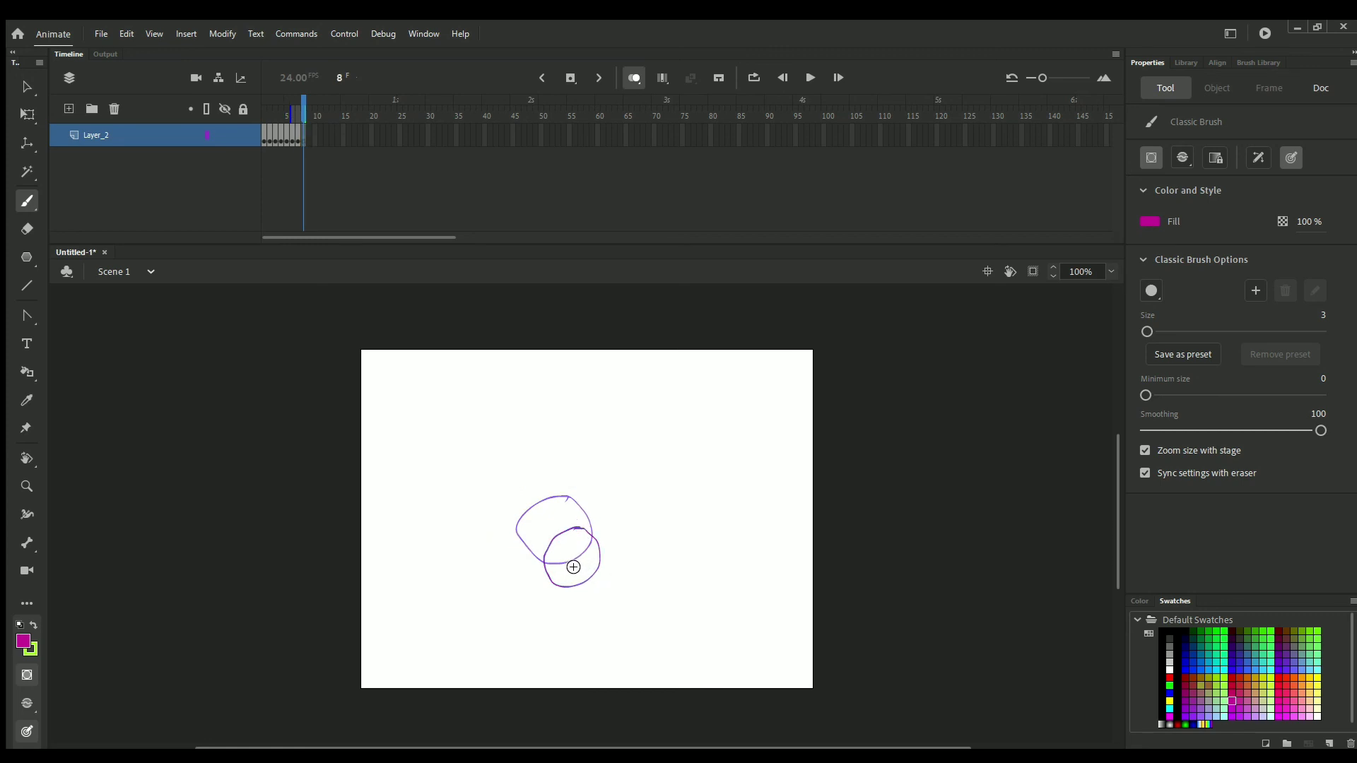
Sketch the shape dropping to the stage's lower edge and rebounding to the right in frames 8 to 12, adding blank keyframes up to frame 13.
mouse_move(570, 564)
mouse_down()
mouse_move(583, 603)
mouse_move(552, 593)
mouse_move(557, 566)
mouse_move(580, 582)
mouse_move(589, 645)
mouse_move(566, 628)
mouse_move(570, 588)
mouse_move(607, 671)
mouse_move(572, 679)
mouse_up()
key(F7)
key(F7)
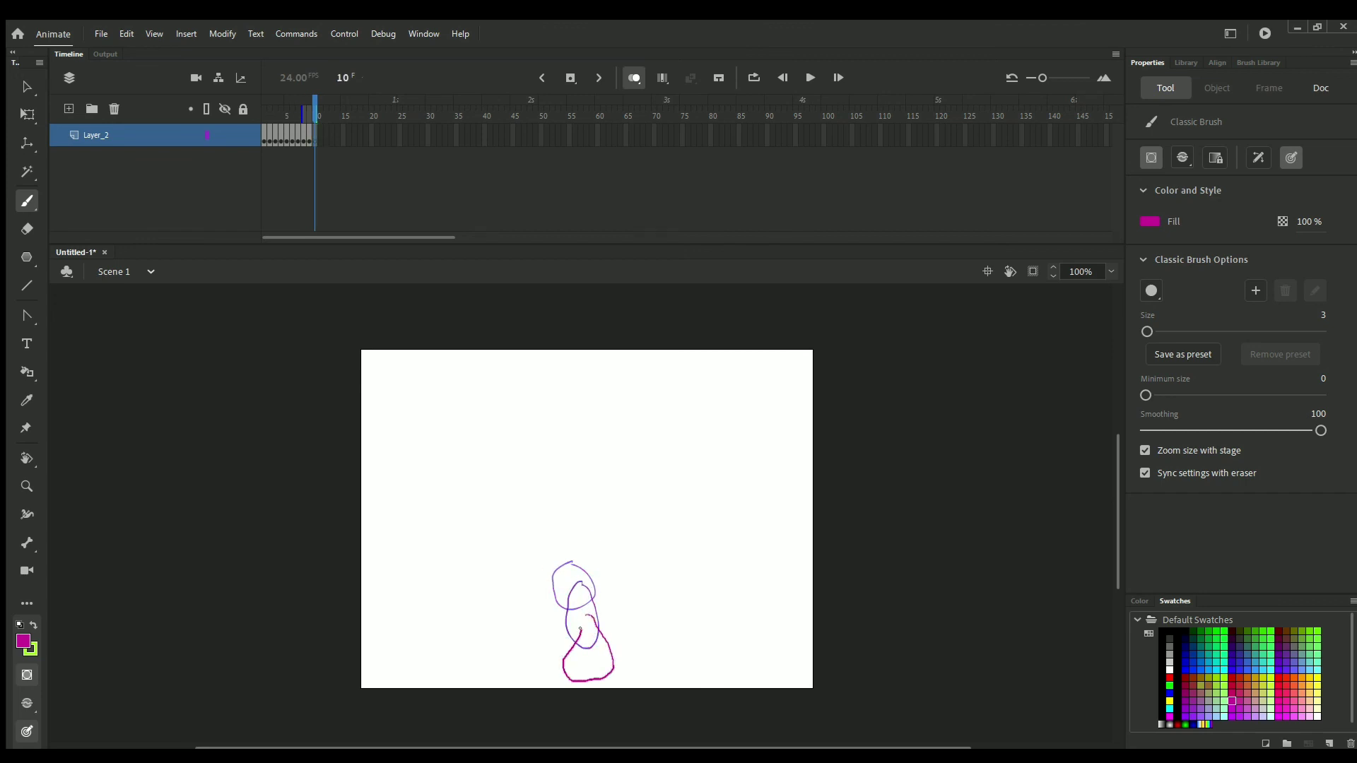
mouse_move(581, 629)
mouse_down()
mouse_move(588, 616)
mouse_move(617, 631)
mouse_move(600, 616)
mouse_move(643, 546)
mouse_move(684, 521)
mouse_move(661, 580)
mouse_move(635, 558)
mouse_up()
key(F7)
key(F7)
key(F7)
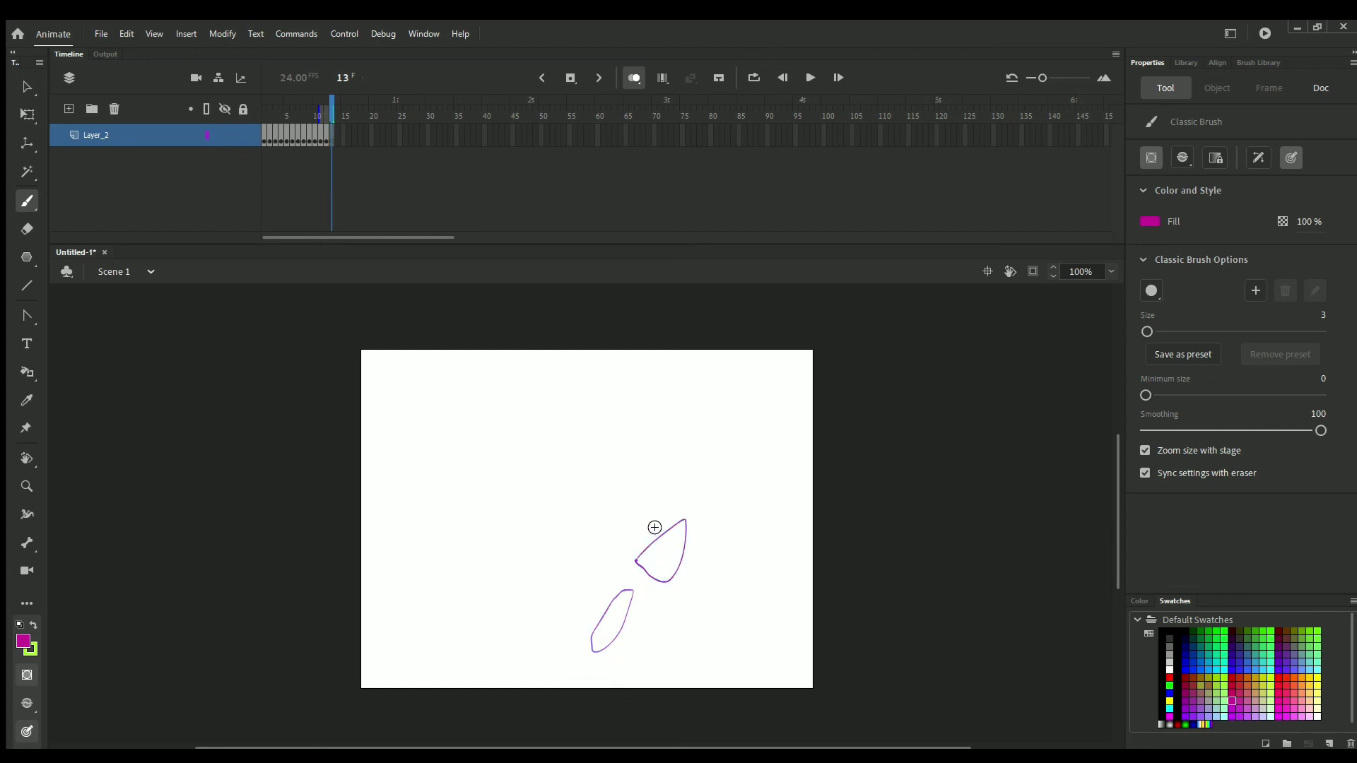
Sketch the shape as a triangle rising toward the stage's upper-right corner in frames 13 to 15, adding blank keyframes up to frame 16.
mouse_move(650, 504)
mouse_down()
mouse_move(715, 463)
mouse_move(721, 501)
mouse_move(686, 525)
mouse_up()
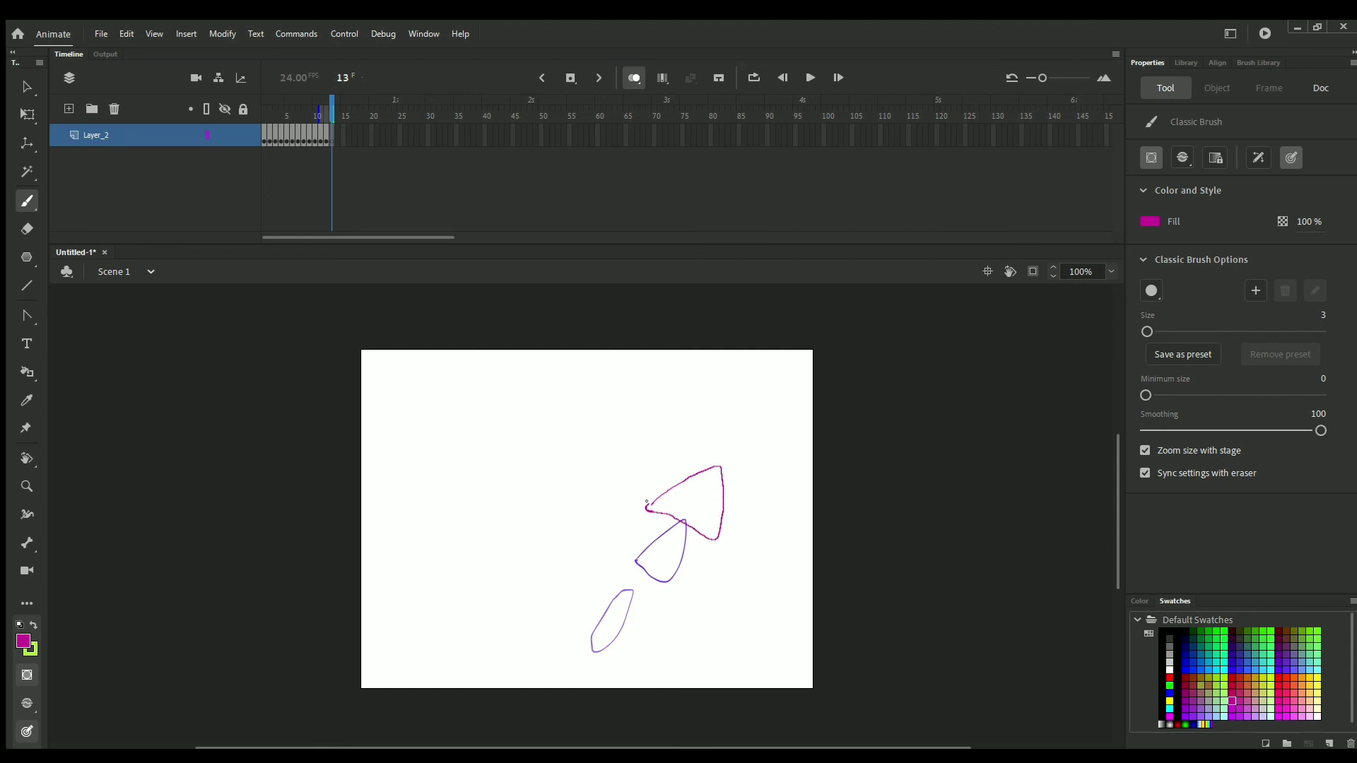
key(F7)
mouse_move(691, 455)
mouse_down()
mouse_move(755, 416)
mouse_move(770, 482)
mouse_move(686, 454)
mouse_move(764, 384)
mouse_up()
key(F7)
drag(792, 437, 725, 423)
key(F7)
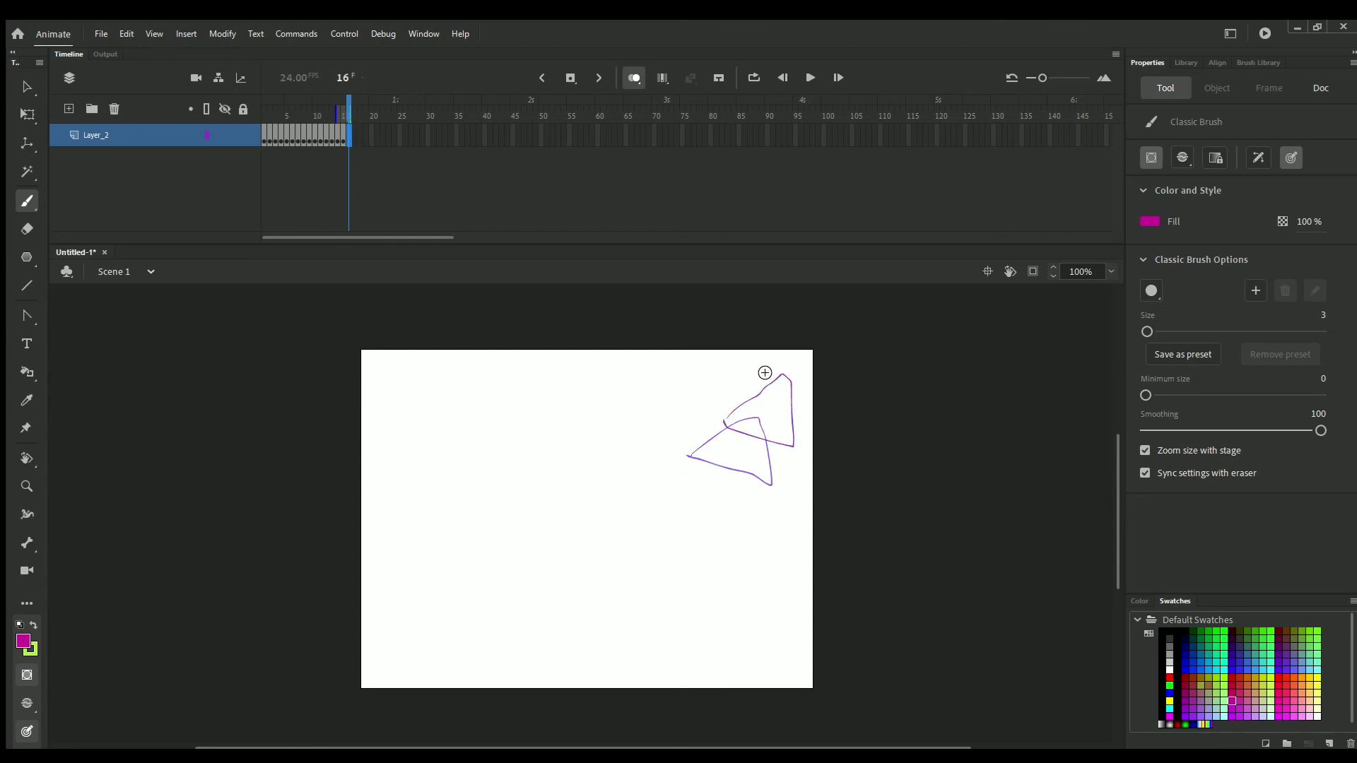
Sketch a four-sided shape turning back toward the left in frames 16 to 18 on blank keyframes, and play the test movie.
mouse_move(761, 370)
mouse_down()
mouse_move(748, 381)
mouse_move(774, 442)
mouse_move(824, 416)
mouse_up()
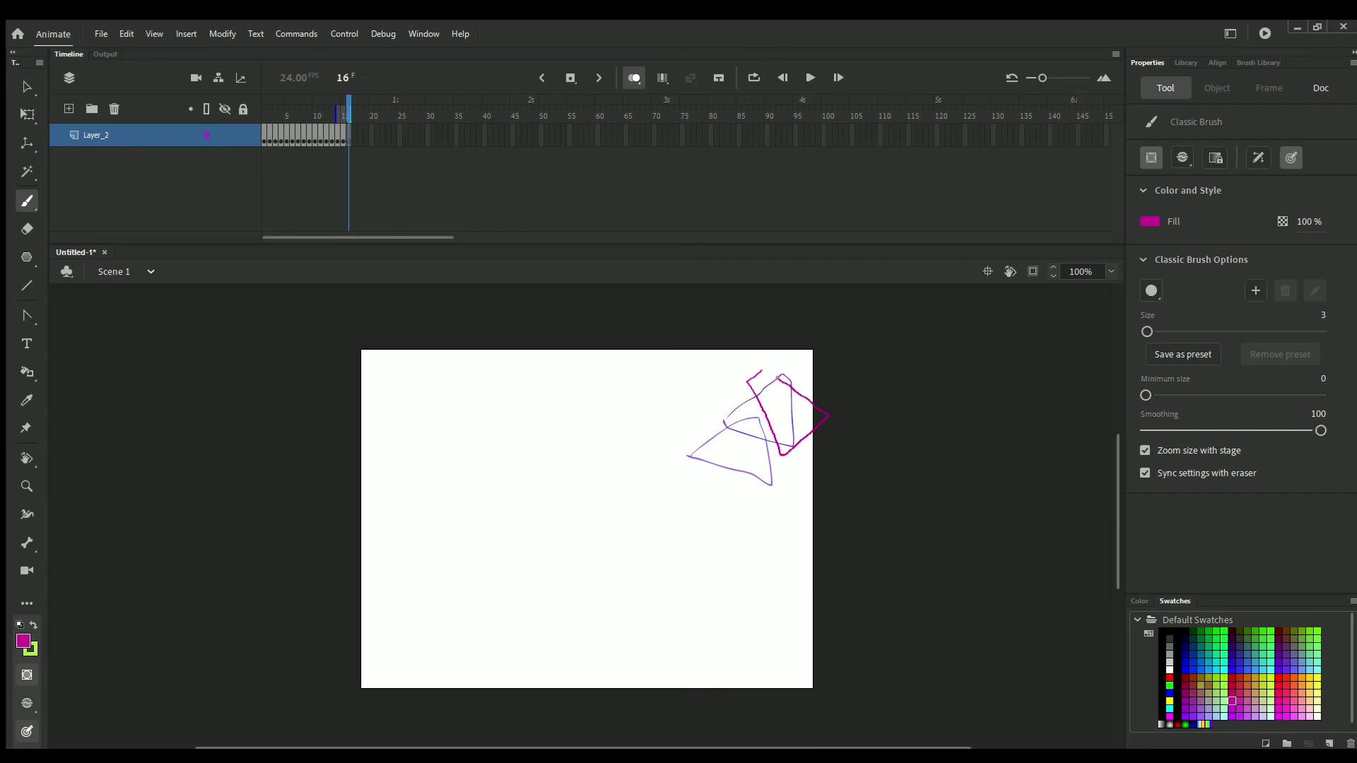
mouse_move(779, 376)
mouse_down()
mouse_move(662, 400)
mouse_move(670, 446)
mouse_move(741, 421)
mouse_move(719, 372)
mouse_up()
key(F7)
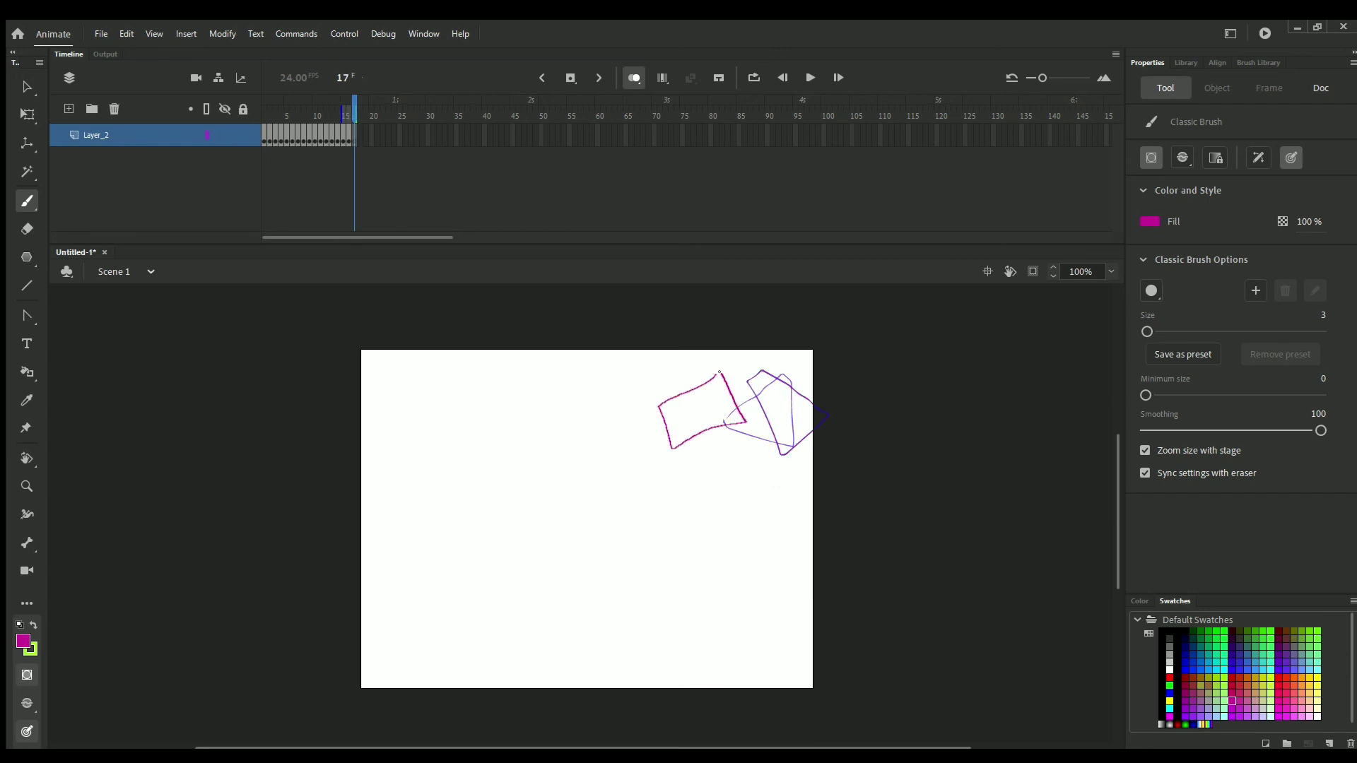
key(F7)
mouse_move(573, 428)
mouse_down()
mouse_move(627, 424)
mouse_move(638, 471)
mouse_move(575, 496)
mouse_move(546, 433)
mouse_move(595, 421)
mouse_up()
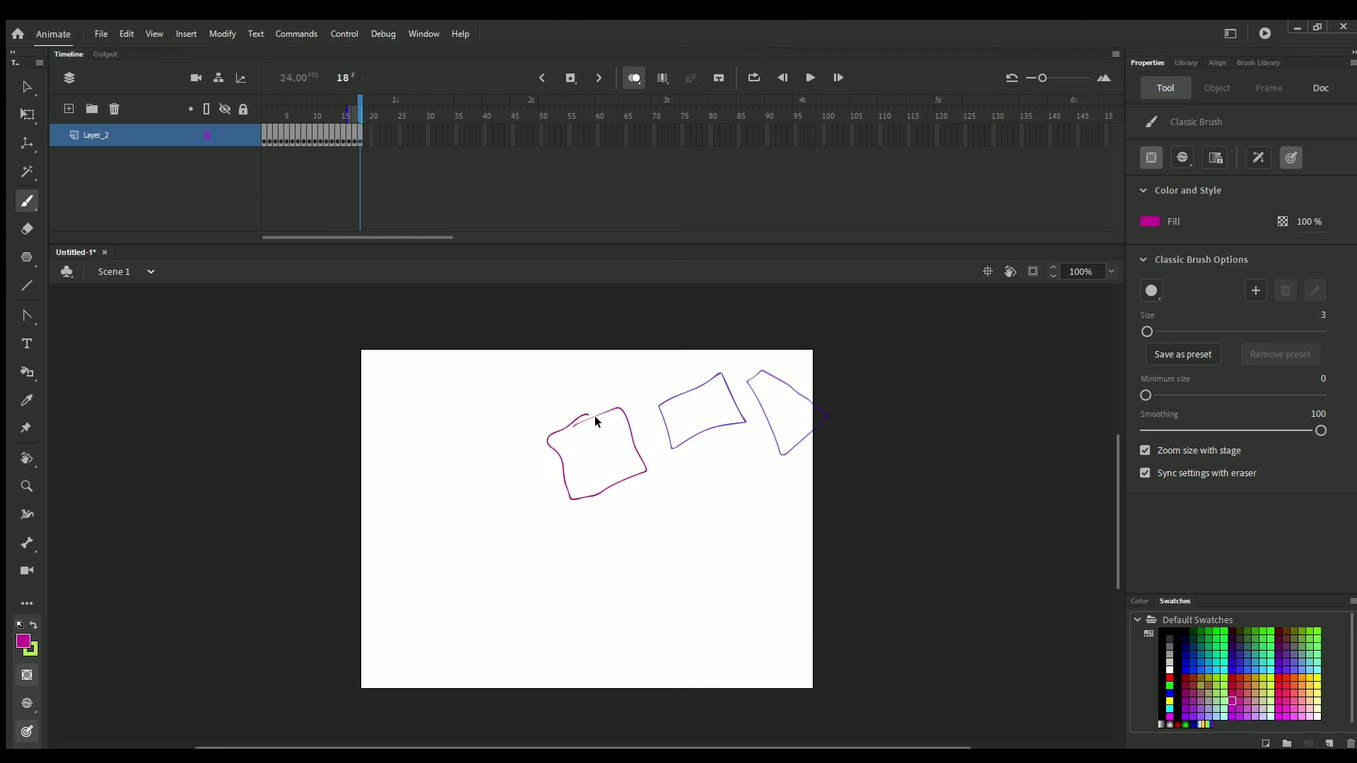
key(ctrl+Return)
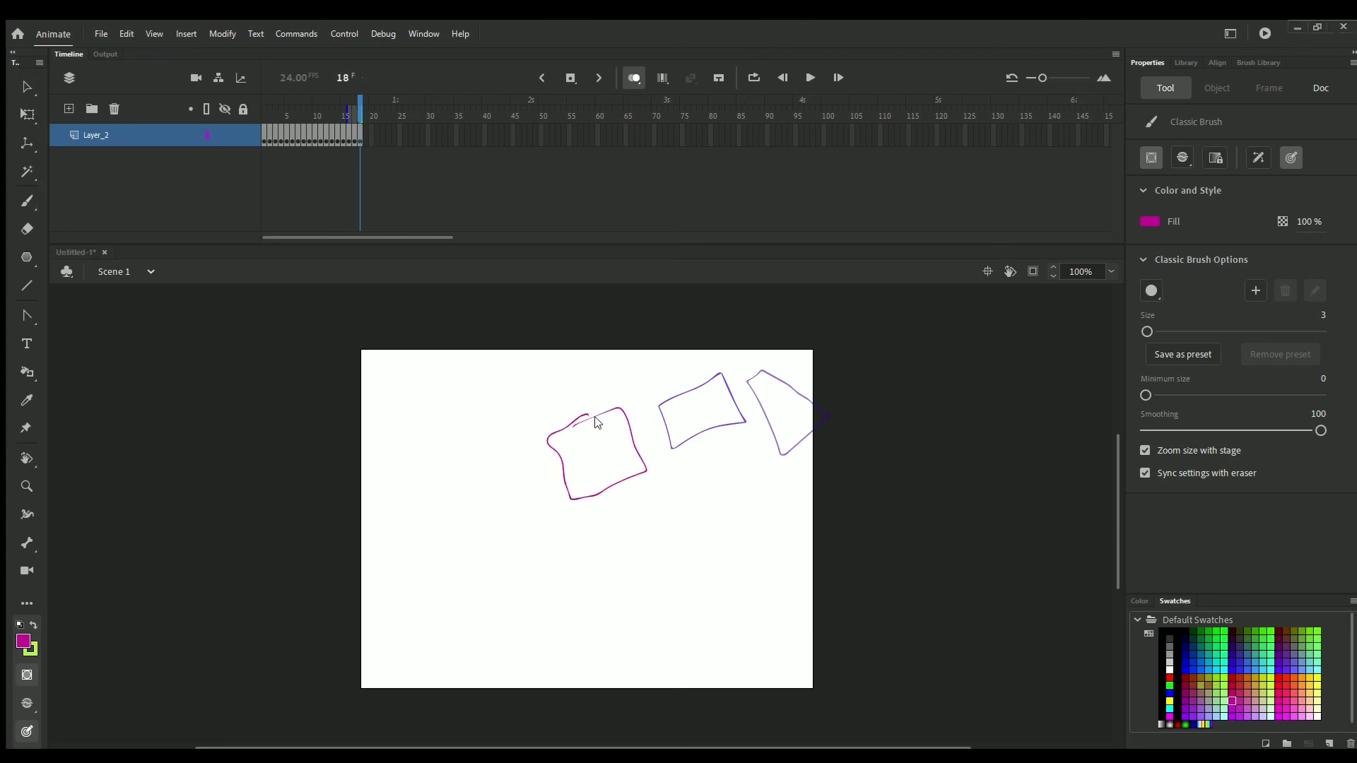
click(884, 204)
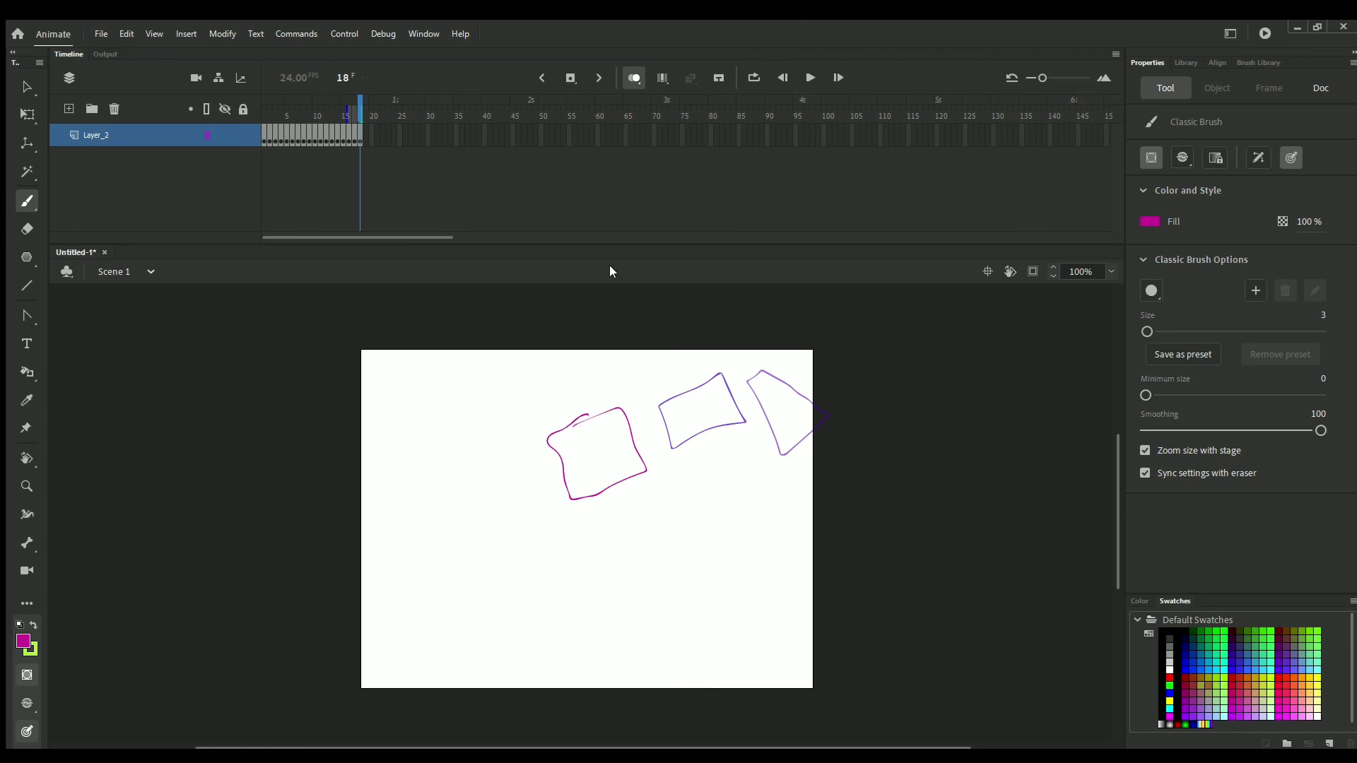
Return the playhead to frame 1 and turn off onion skinning.
mouse_move(357, 99)
mouse_down()
mouse_move(265, 119)
mouse_move(277, 124)
mouse_move(264, 115)
mouse_move(361, 119)
mouse_move(267, 134)
mouse_up()
click(634, 77)
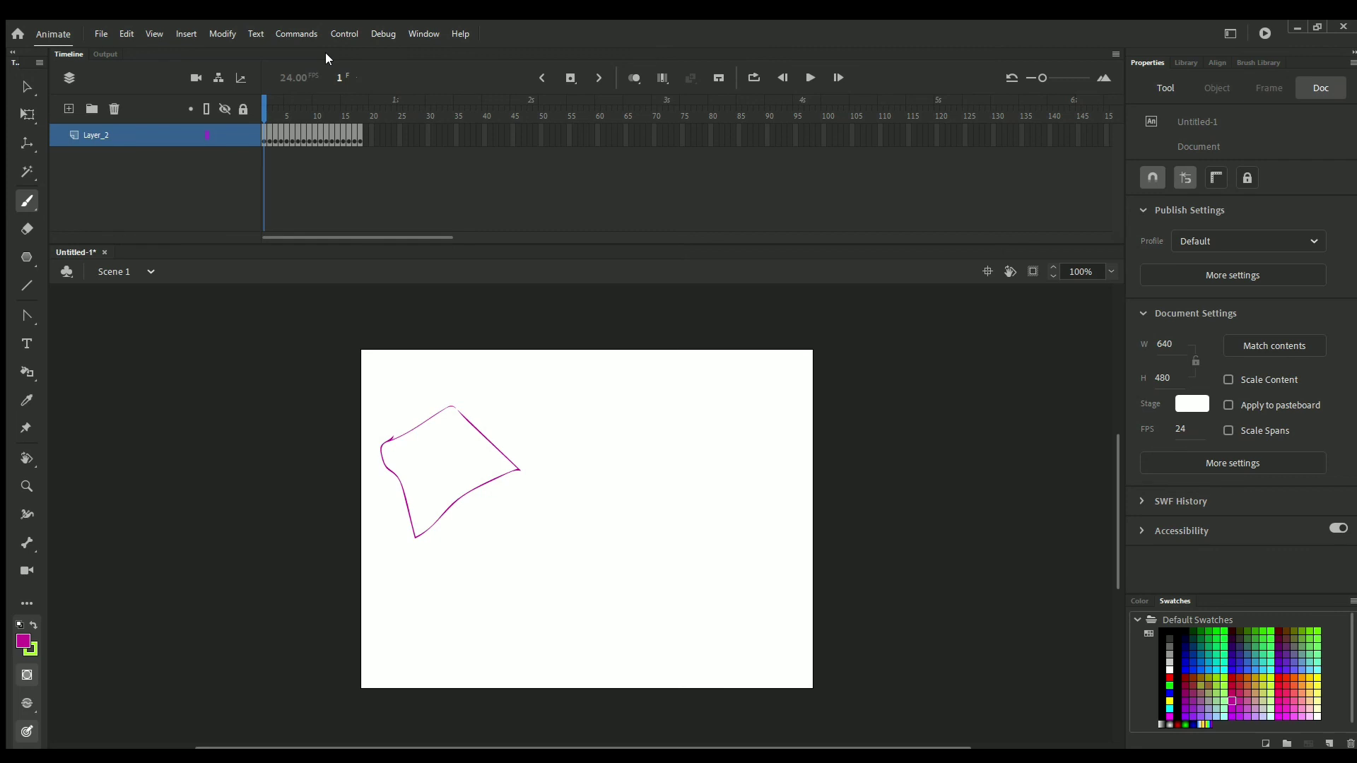
drag(991, 358, 1049, 340)
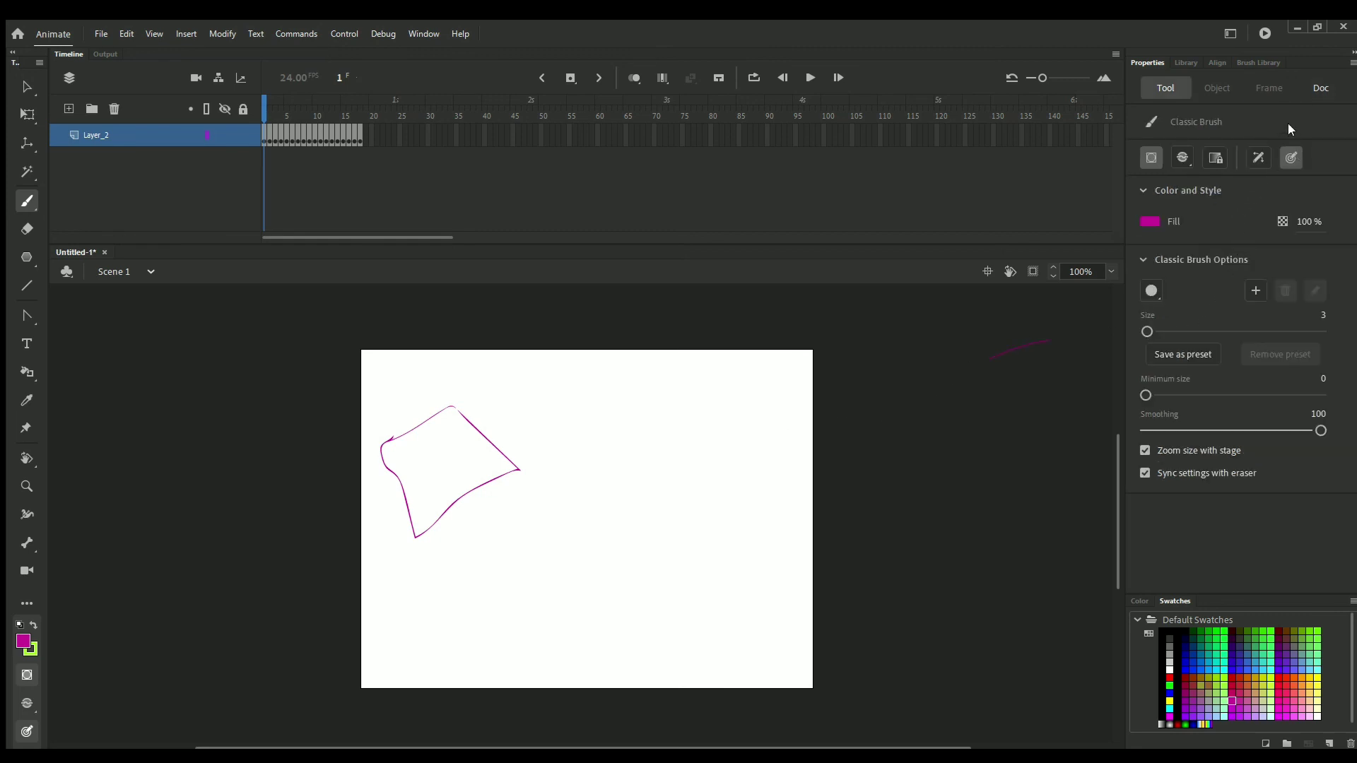